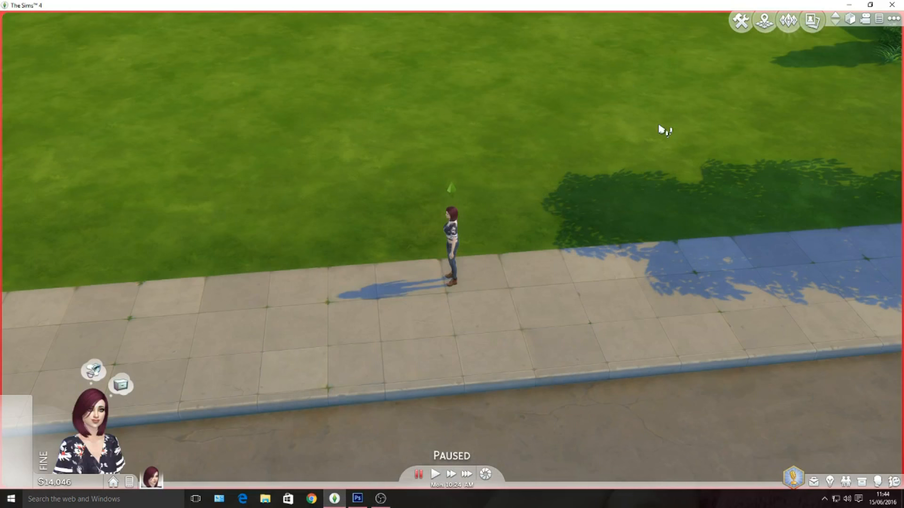
# Step: Examine the Sim standing on the sidewalk close up from the front, including her face and outfit
pyautogui.scroll(-4, 659, 130)
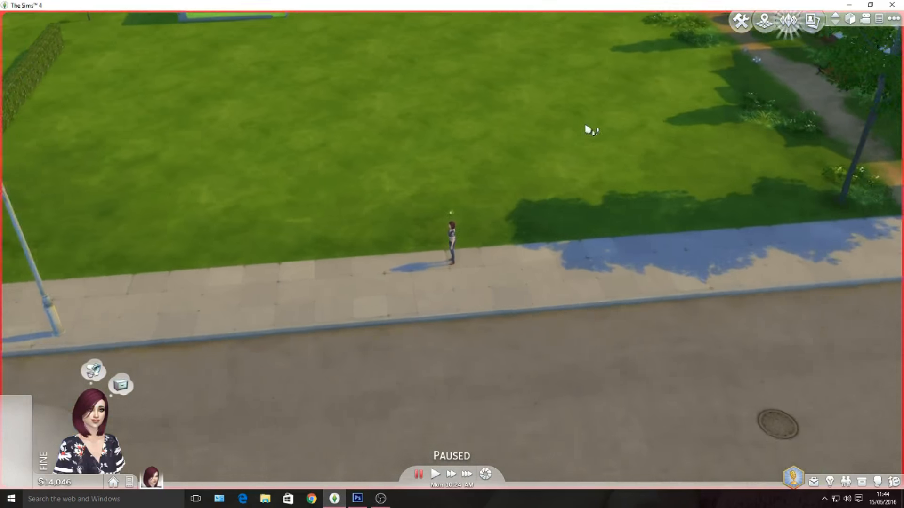
pyautogui.scroll(2, 589, 130)
pyautogui.press('.')
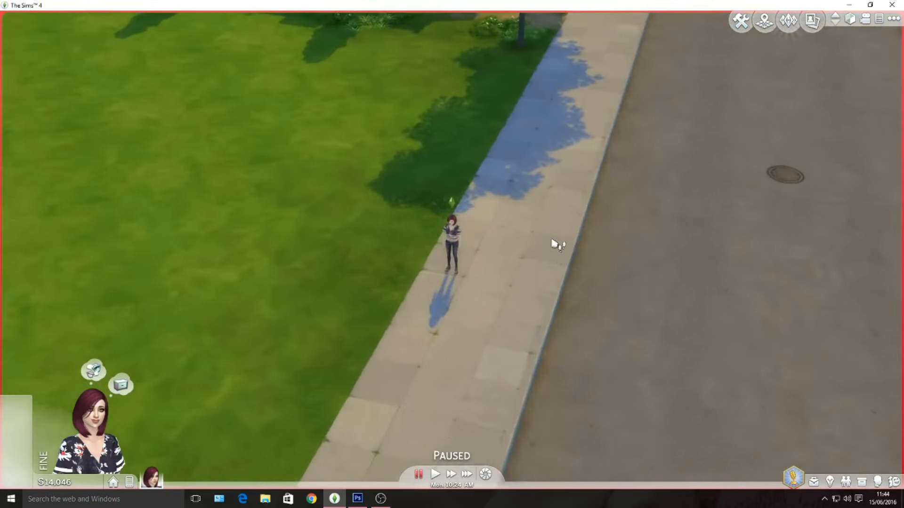
pyautogui.scroll(5, 556, 244)
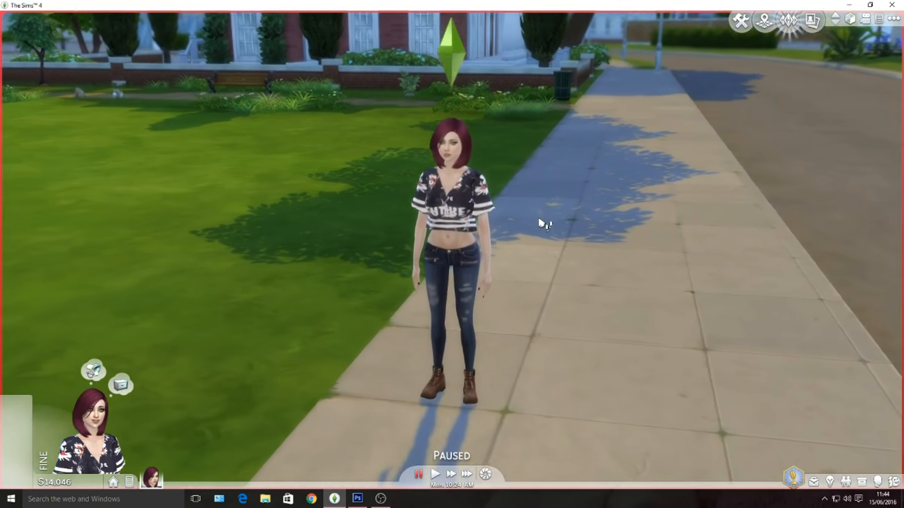
pyautogui.scroll(2, 543, 220)
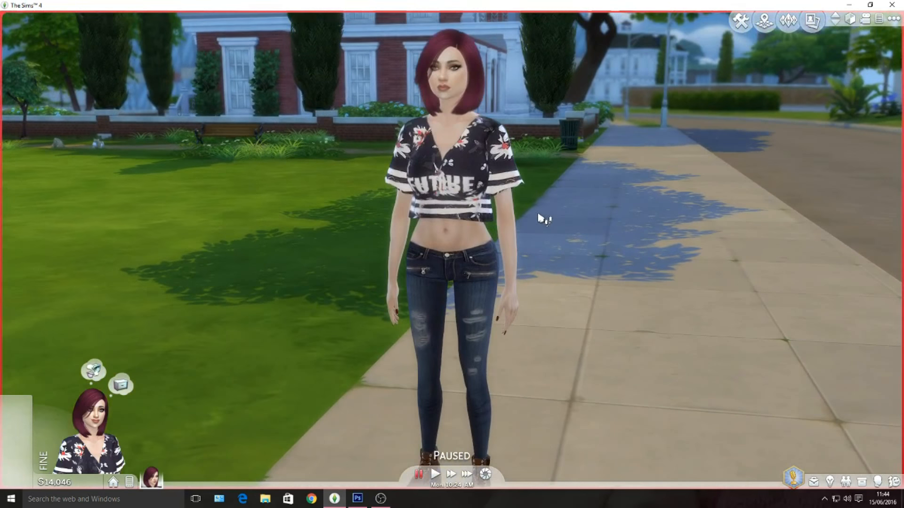
pyautogui.scroll(-2, 536, 214)
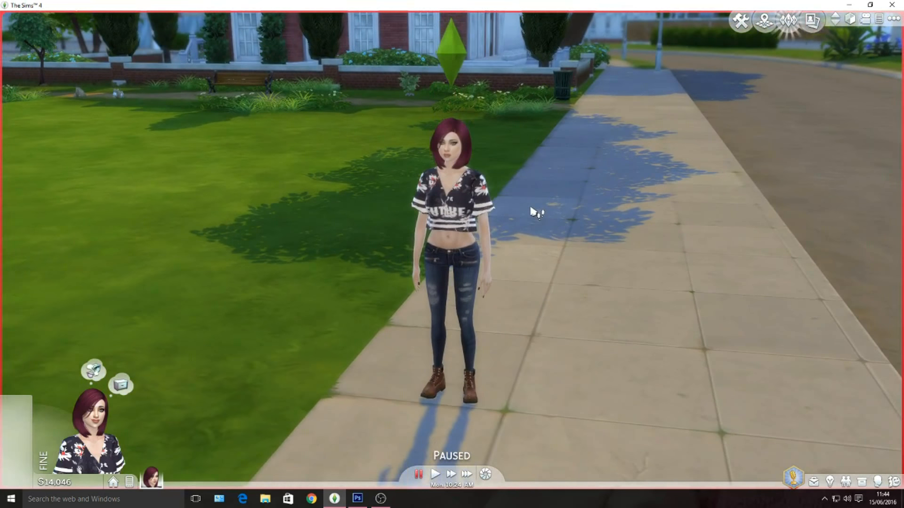
pyautogui.scroll(-1, 537, 202)
pyautogui.scroll(3, 538, 188)
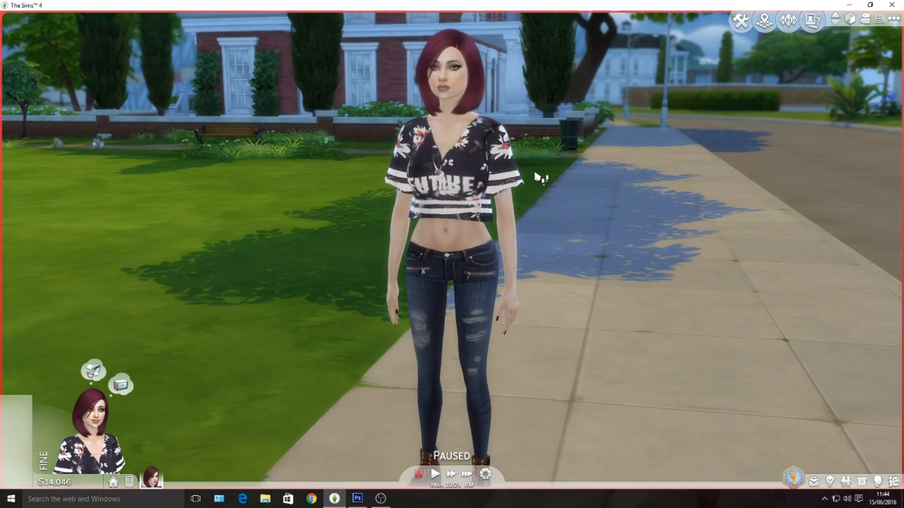
pyautogui.scroll(-1, 537, 178)
pyautogui.scroll(1, 537, 177)
pyautogui.scroll(-2, 537, 178)
pyautogui.scroll(1, 537, 177)
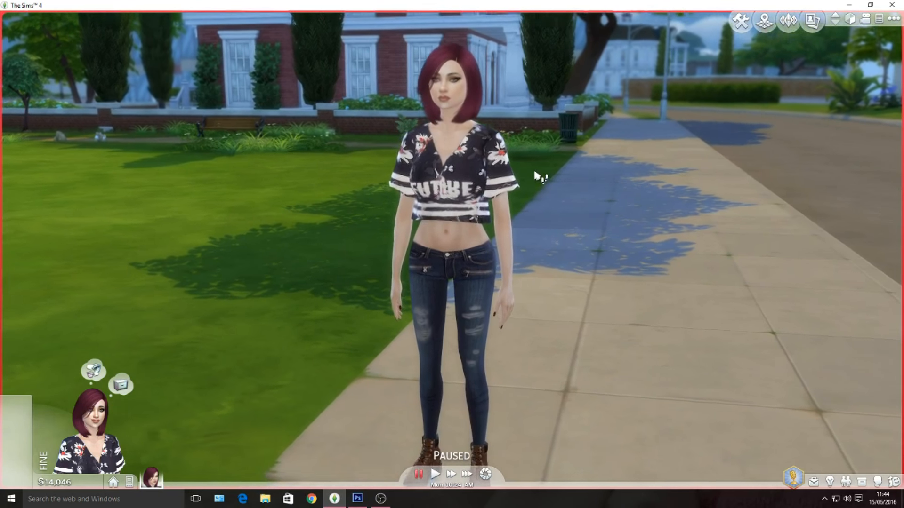
pyautogui.scroll(1, 537, 177)
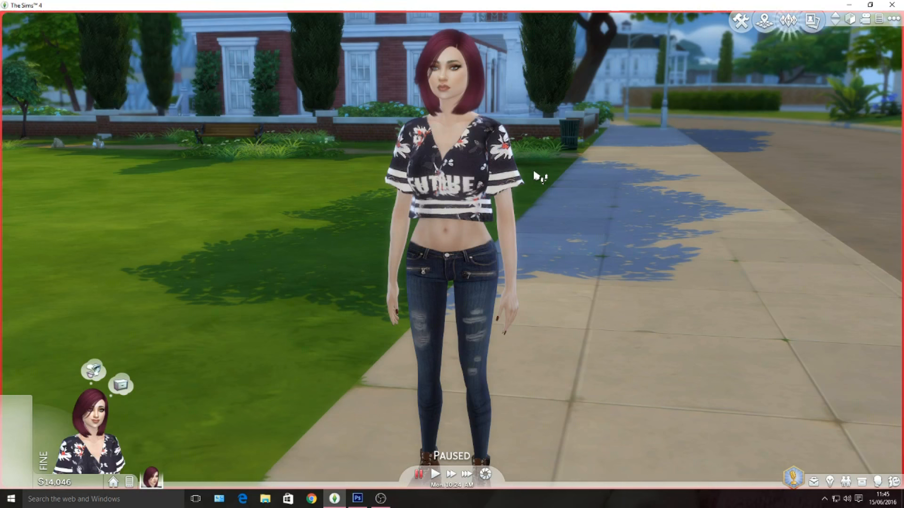
pyautogui.press('.')
pyautogui.press('.')
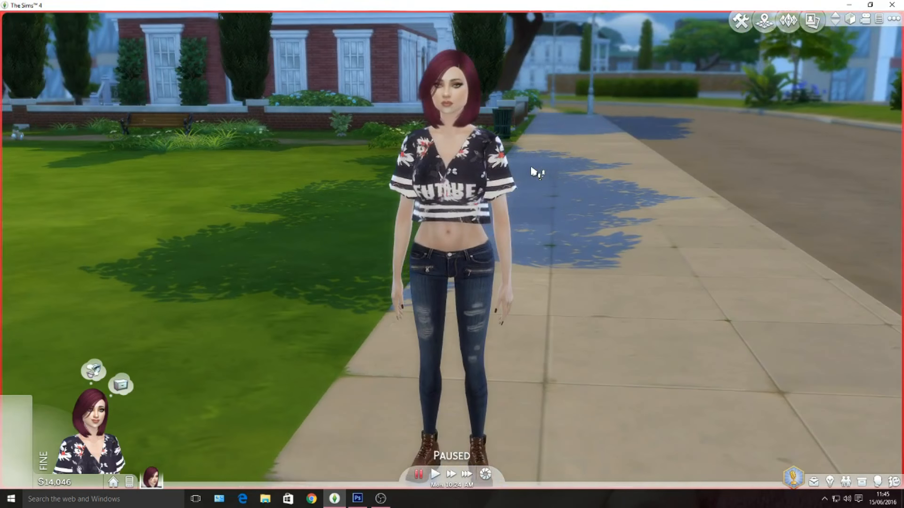
pyautogui.scroll(1, 534, 171)
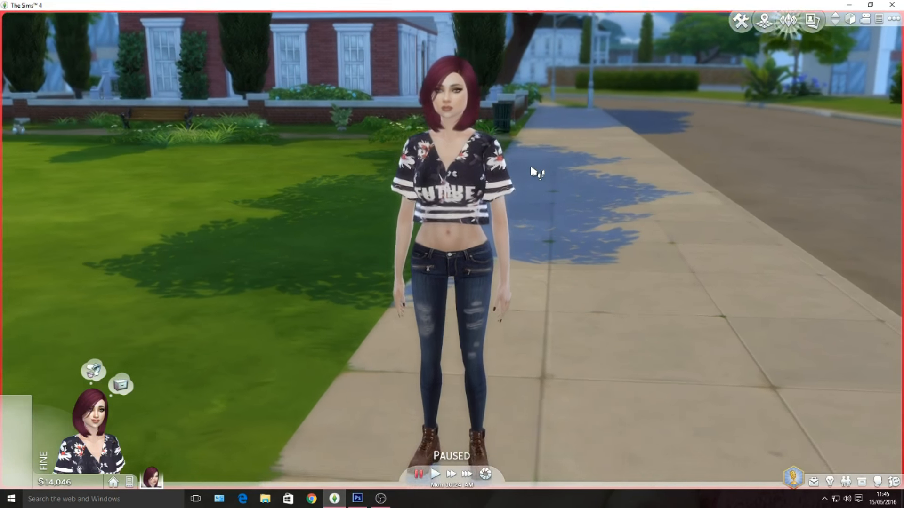
pyautogui.press(',')
pyautogui.press('.')
pyautogui.press(',')
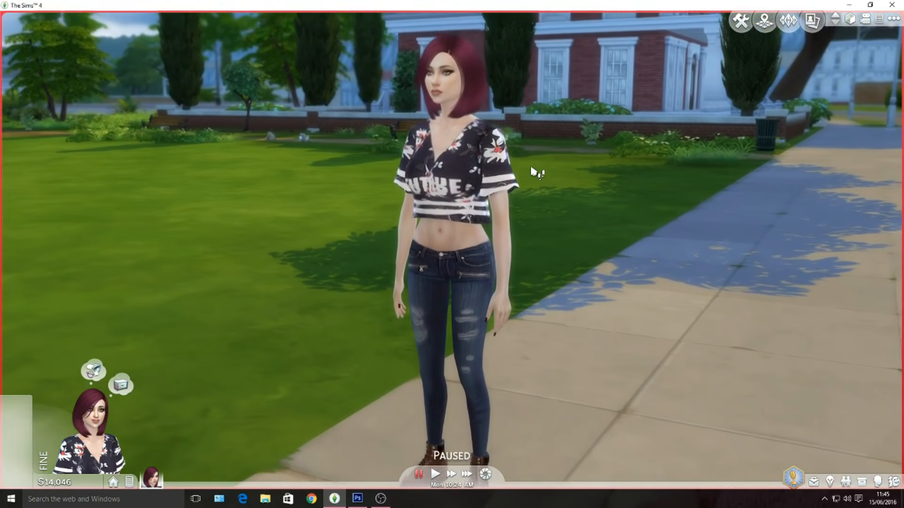
# Step: Look at the Sim within the surrounding lot and street, and view her from the front and in side profile
pyautogui.scroll(-8, 537, 173)
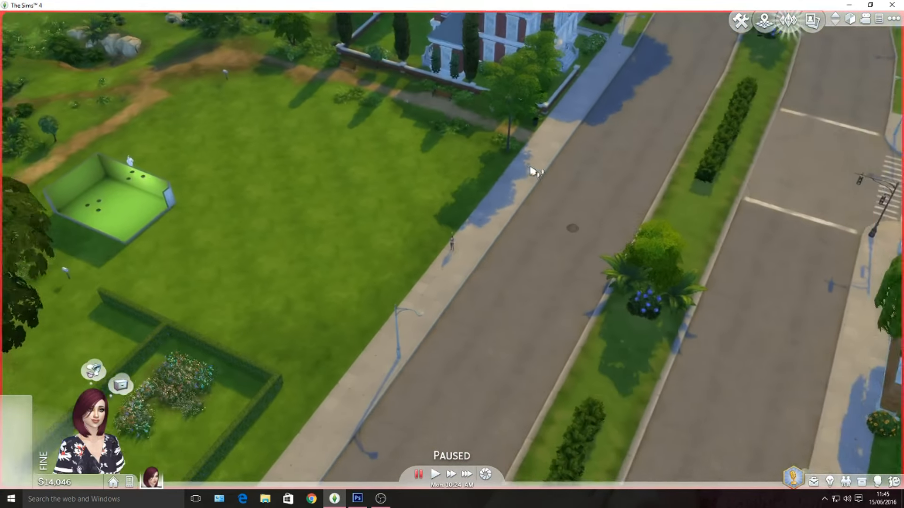
pyautogui.scroll(4, 499, 170)
pyautogui.press(',')
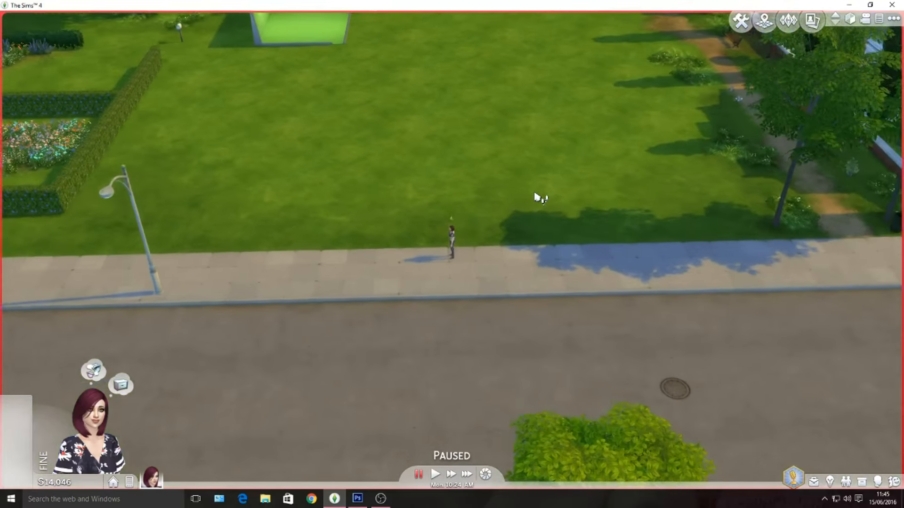
pyautogui.scroll(5, 540, 198)
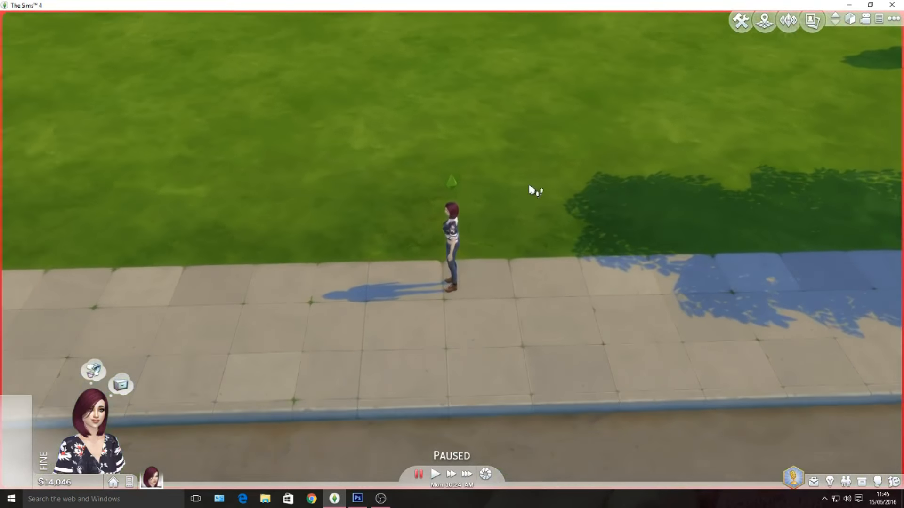
pyautogui.scroll(2, 531, 191)
pyautogui.press('.')
pyautogui.press(',')
pyautogui.scroll(-5, 523, 189)
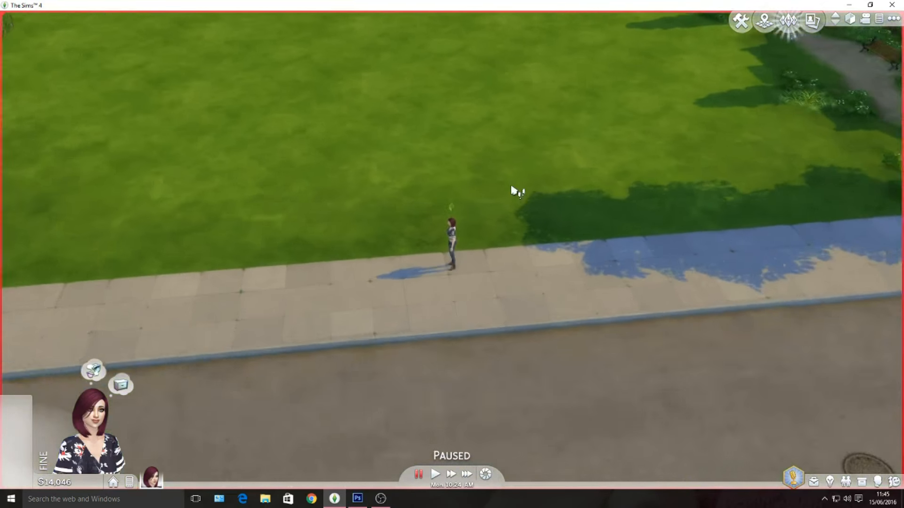
pyautogui.scroll(6, 518, 190)
pyautogui.press('.')
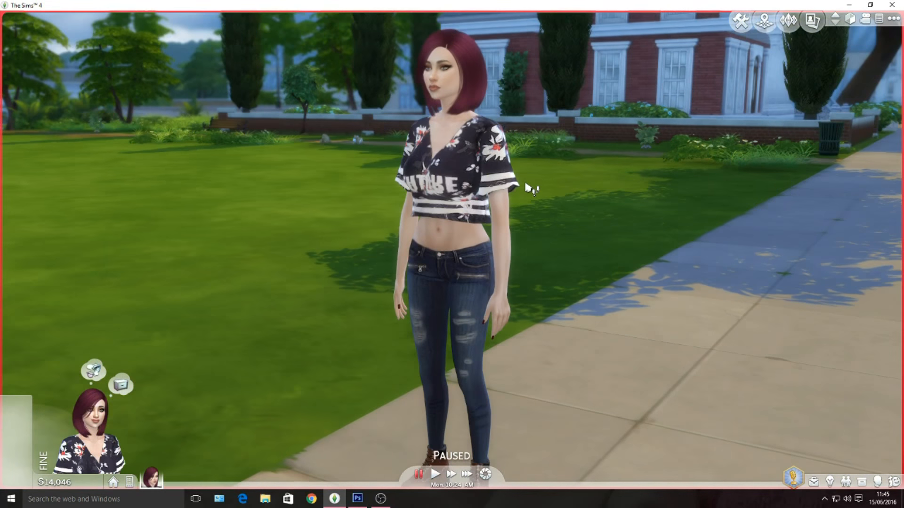
pyautogui.press(',')
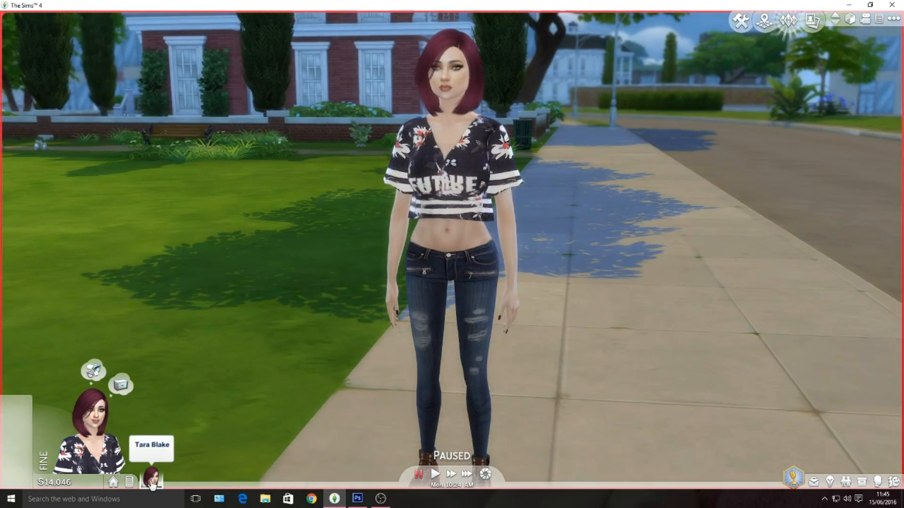
pyautogui.press('.')
pyautogui.press(',')
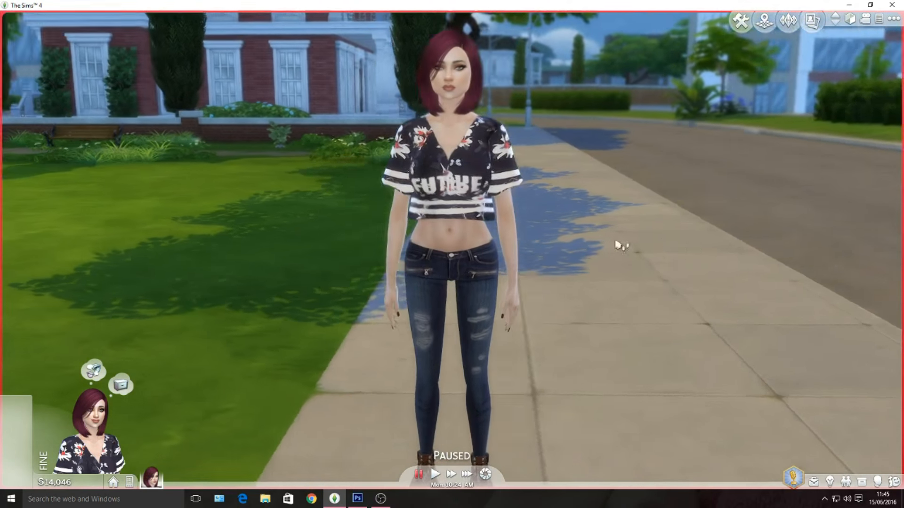
pyautogui.press(',')
pyautogui.scroll(-4, 566, 246)
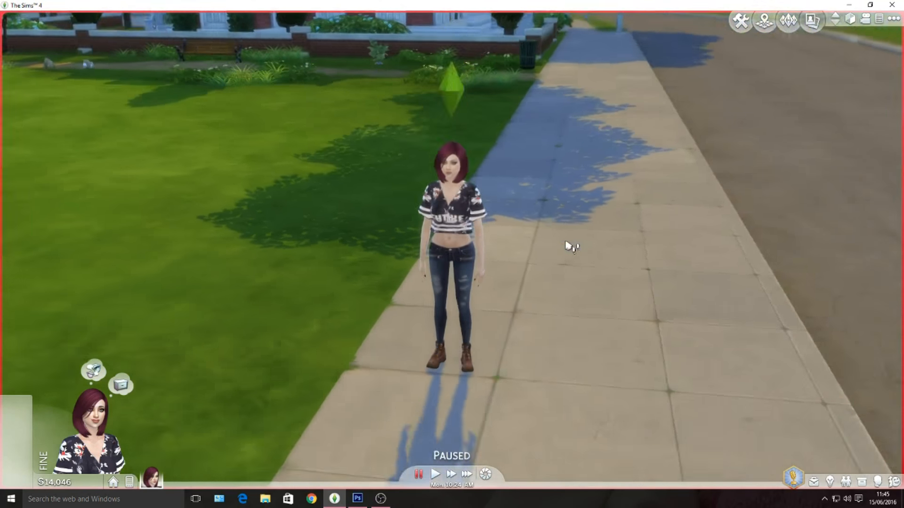
pyautogui.scroll(4, 565, 245)
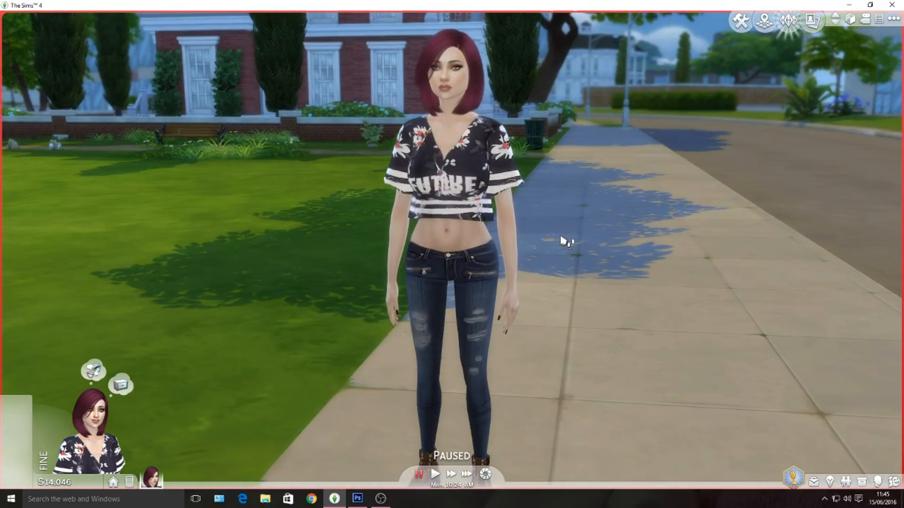
pyautogui.press(',')
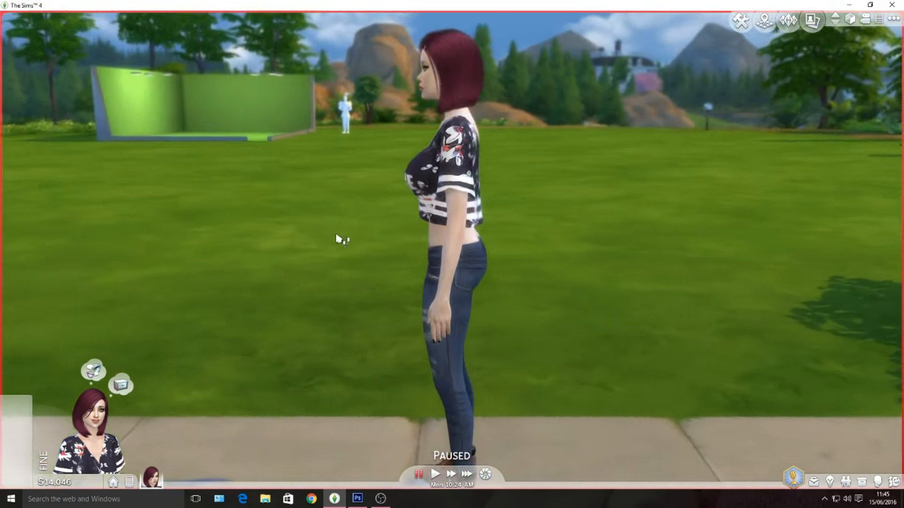
# Step: Find the green-walled room on the lawn and examine its walls and floor from several sides
pyautogui.scroll(-6, 342, 240)
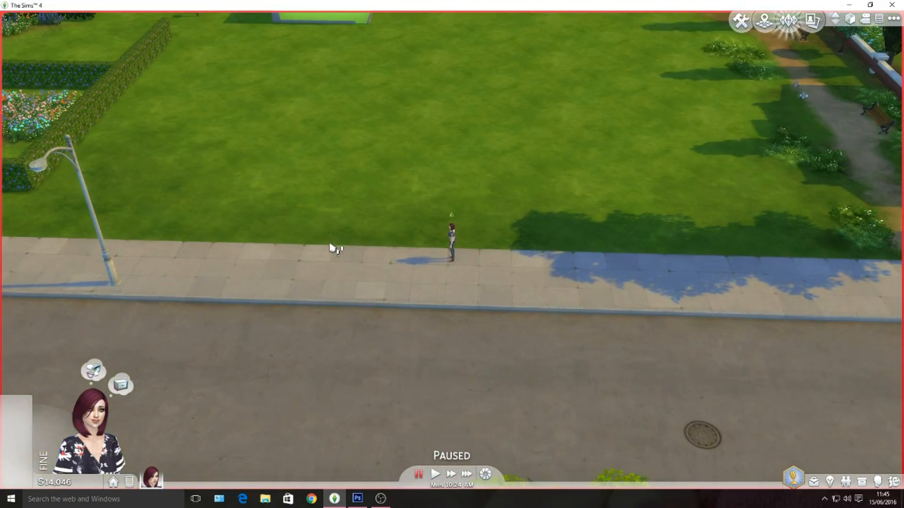
pyautogui.scroll(-3, 332, 249)
pyautogui.moveTo(485, 151); pyautogui.dragTo(491, 280)
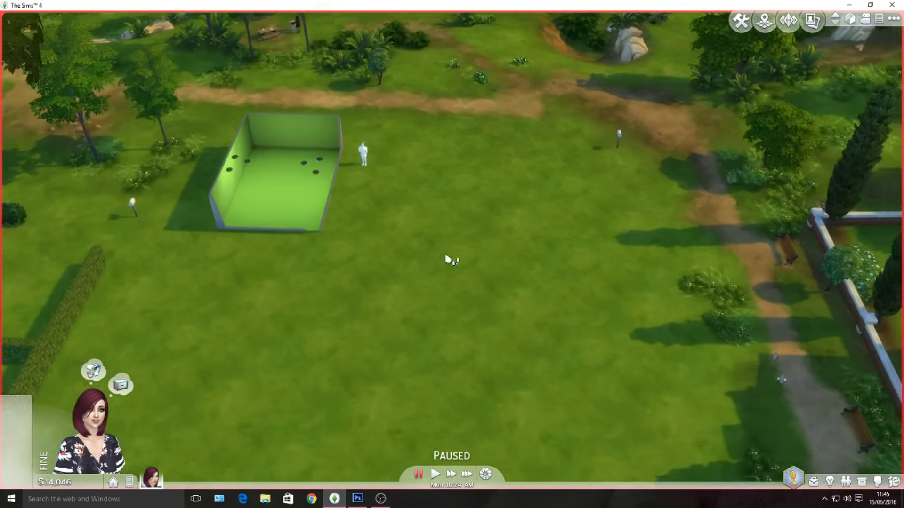
pyautogui.scroll(4, 401, 276)
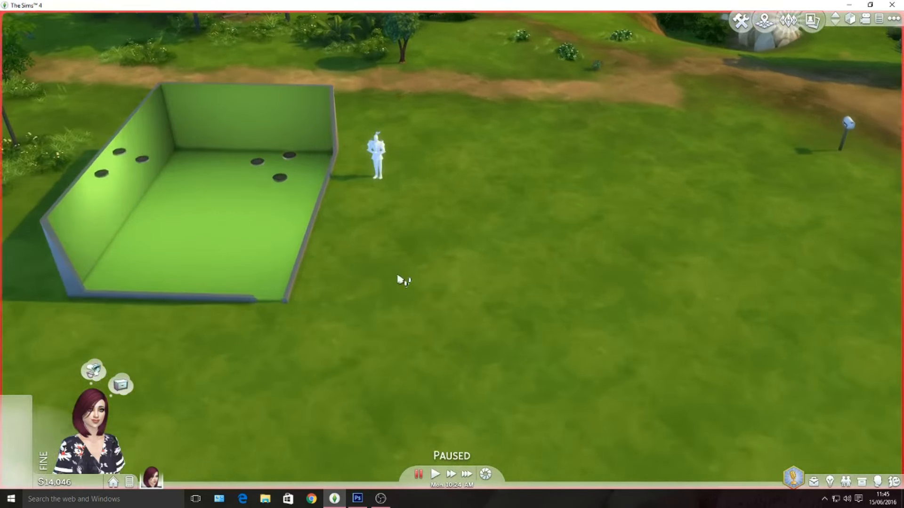
pyautogui.moveTo(400, 276); pyautogui.dragTo(701, 325)
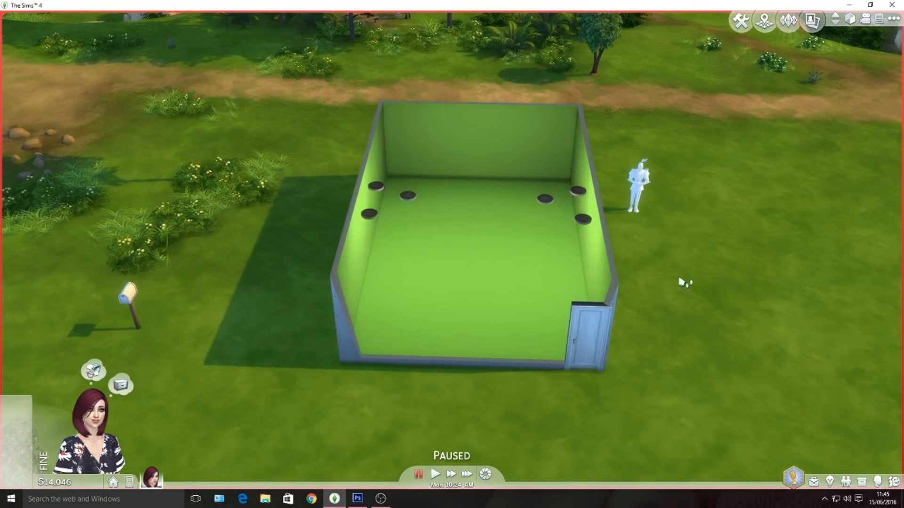
pyautogui.scroll(3, 608, 299)
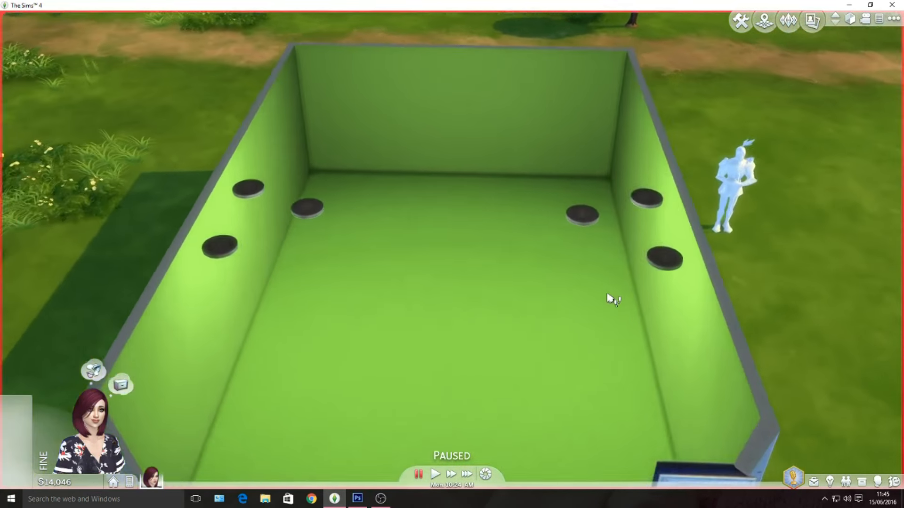
pyautogui.scroll(-3, 607, 299)
pyautogui.scroll(2, 608, 298)
pyautogui.press(',')
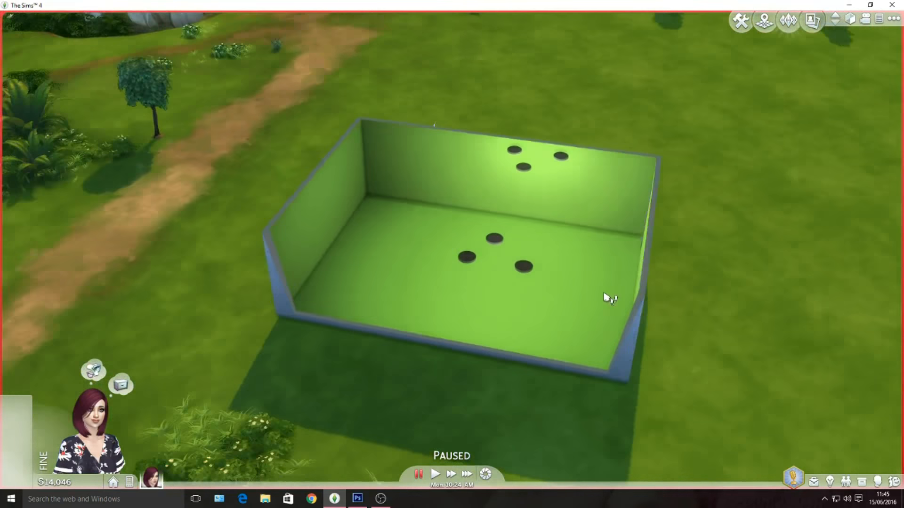
pyautogui.press('.')
pyautogui.scroll(2, 486, 255)
pyautogui.scroll(-3, 487, 254)
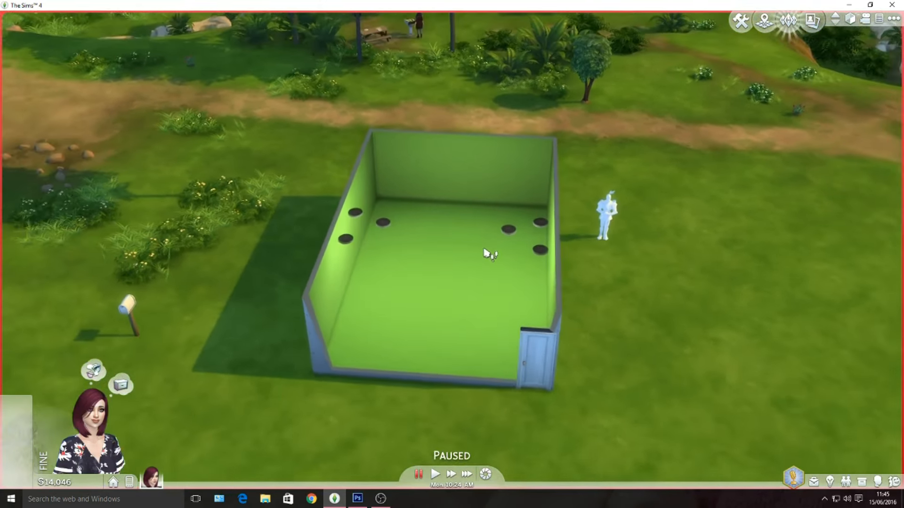
# Step: Inspect the round lights inside the green room, its door and the statue standing beside it
pyautogui.press(',')
pyautogui.press('.')
pyautogui.scroll(3, 486, 254)
pyautogui.scroll(-2, 488, 255)
pyautogui.press(',')
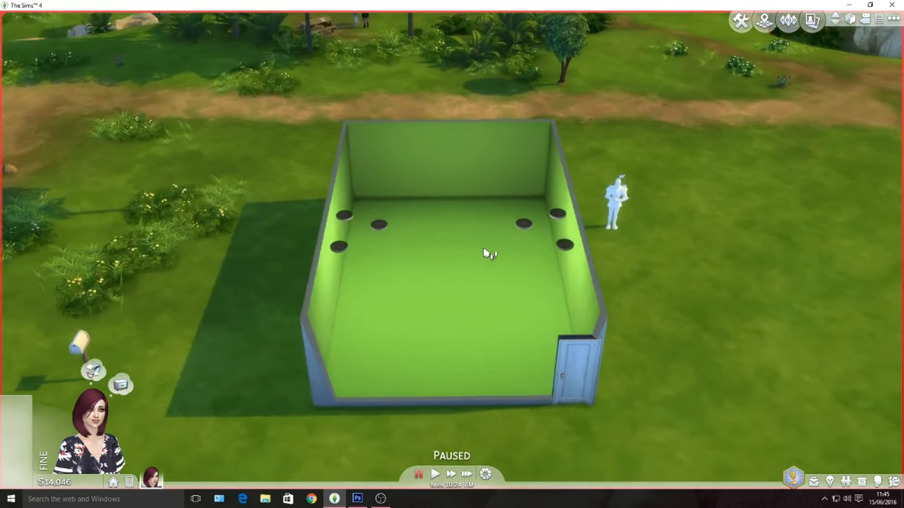
pyautogui.press('.')
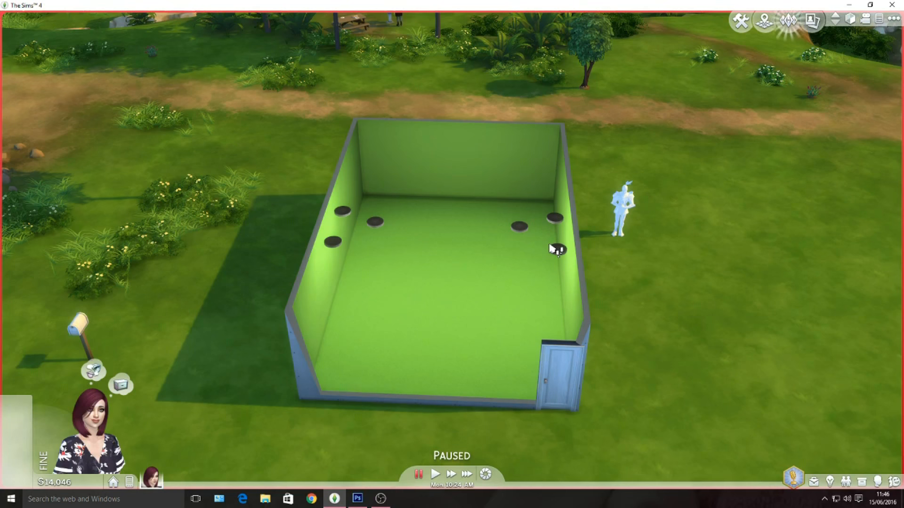
pyautogui.press(',')
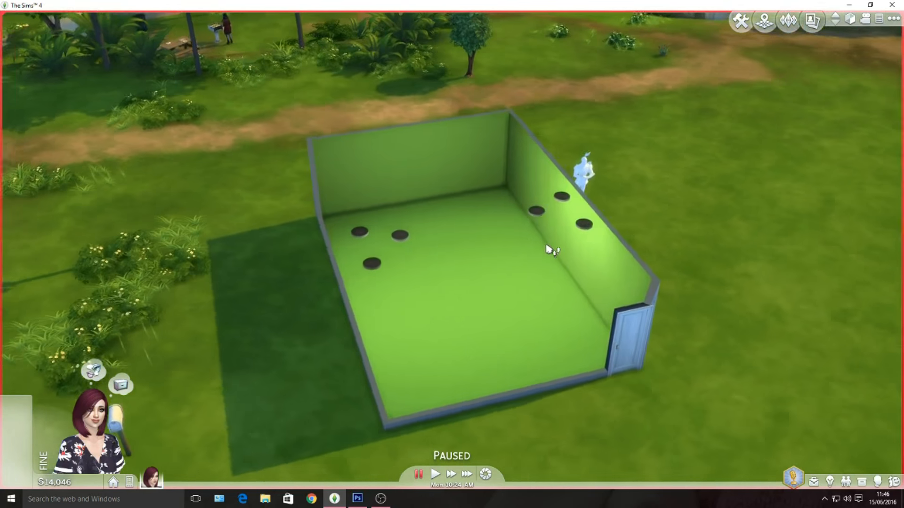
pyautogui.press('.')
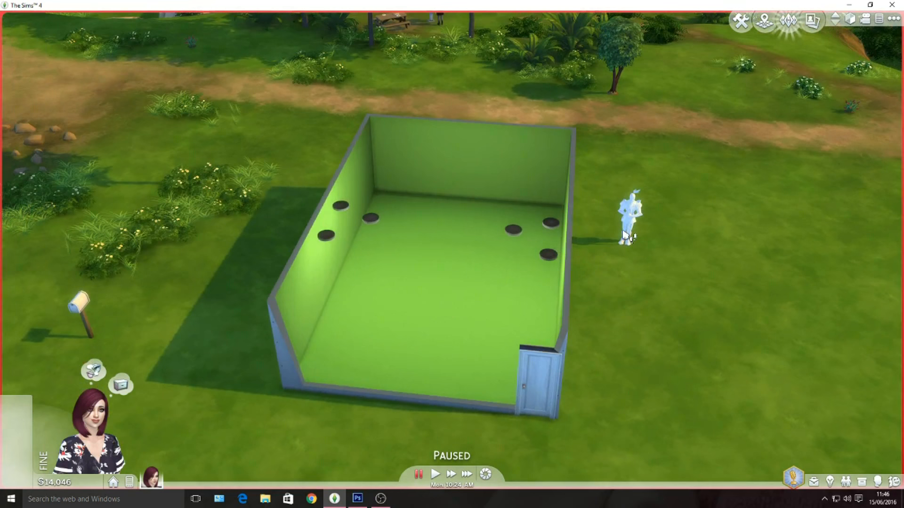
pyautogui.press('.')
pyautogui.press(',')
pyautogui.press('.')
pyautogui.press(',')
pyautogui.press('.')
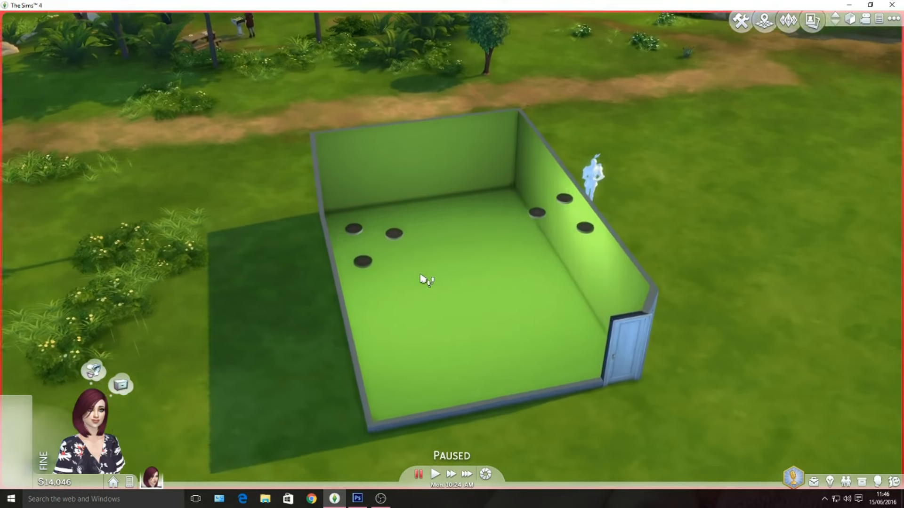
pyautogui.press(',')
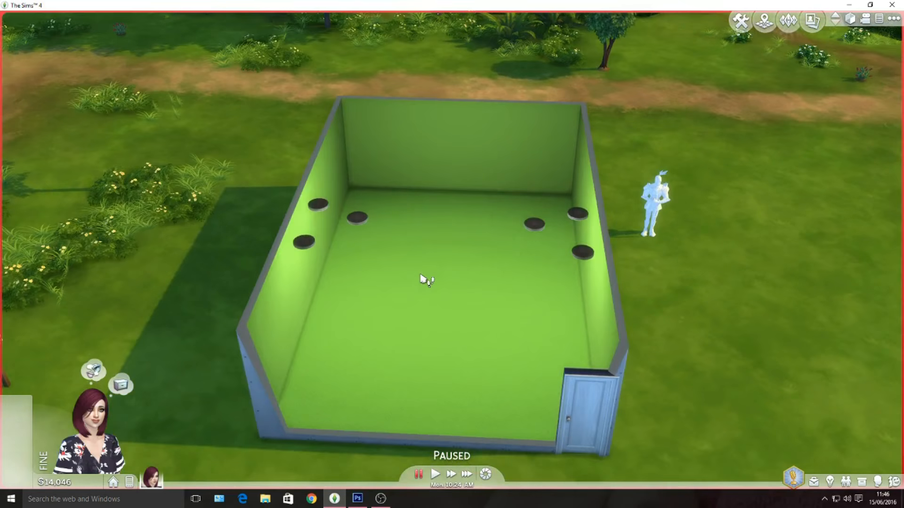
pyautogui.scroll(2, 757, 282)
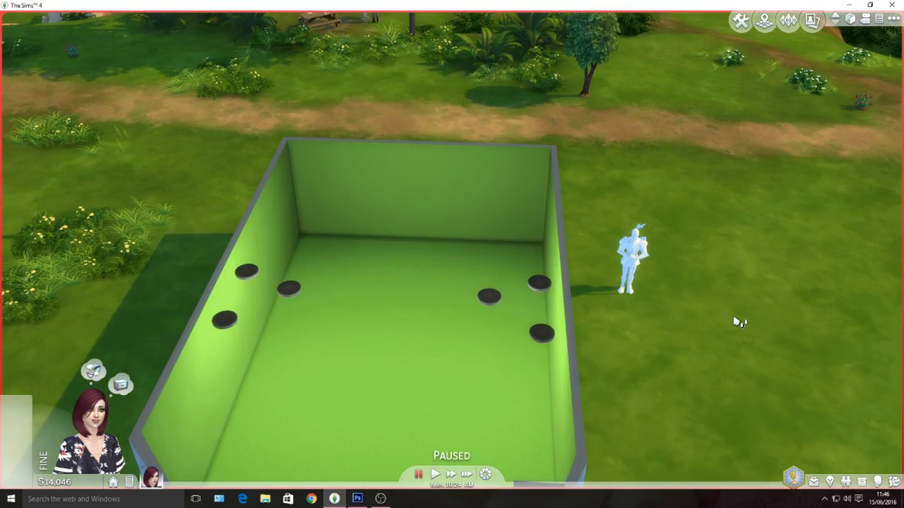
# Step: Enter Build Mode and bring the whole green room and the statue beside it into view
pyautogui.scroll(6, 738, 322)
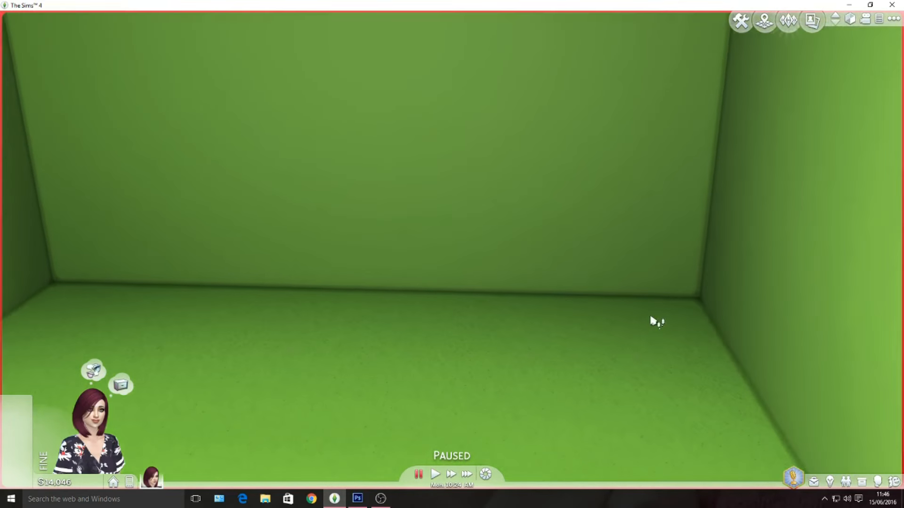
pyautogui.scroll(1, 652, 321)
pyautogui.scroll(-1, 448, 276)
pyautogui.scroll(1, 440, 264)
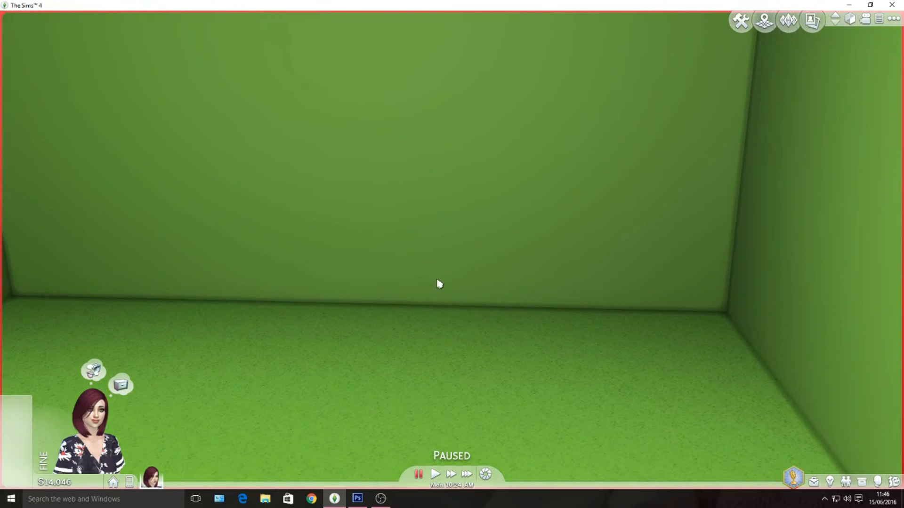
pyautogui.click(748, 22)
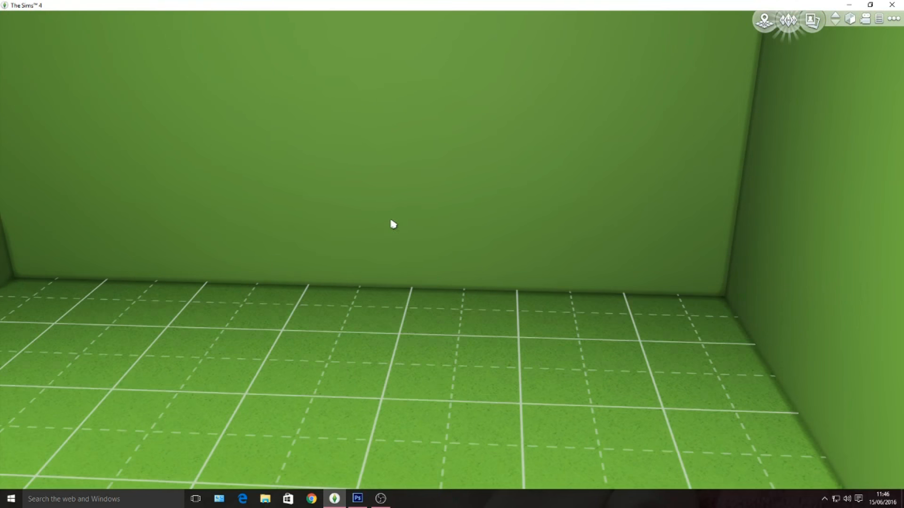
pyautogui.scroll(-5, 337, 228)
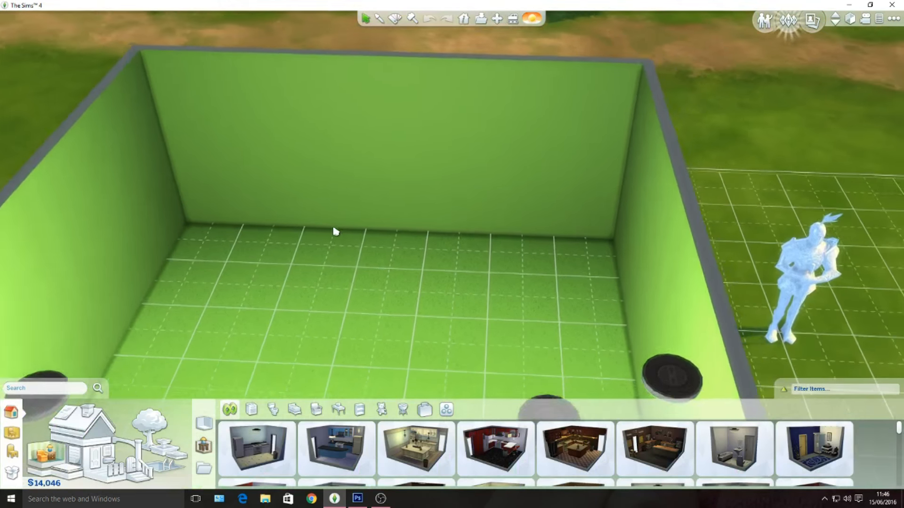
pyautogui.scroll(-4, 334, 231)
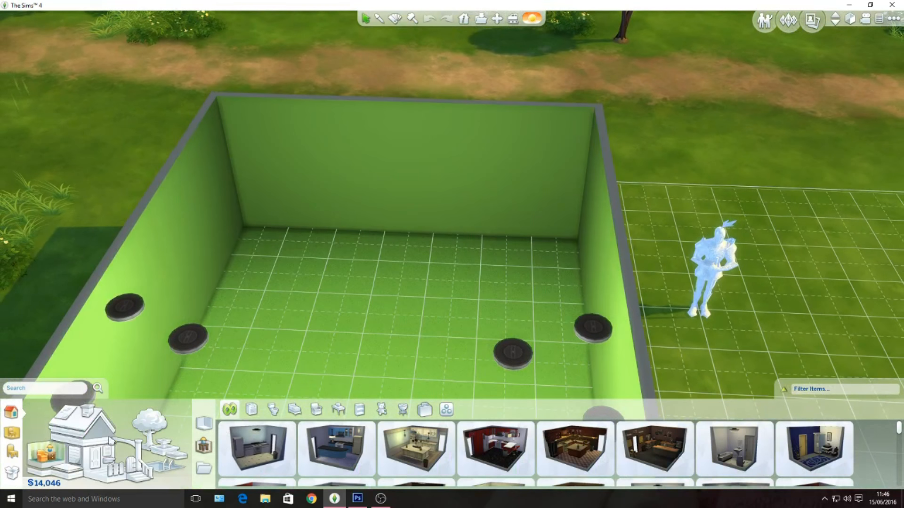
# Step: Browse the wallpapers and check the BlackPhotoWall covering in its black and white swatches with whole-room application
pyautogui.click(83, 457)
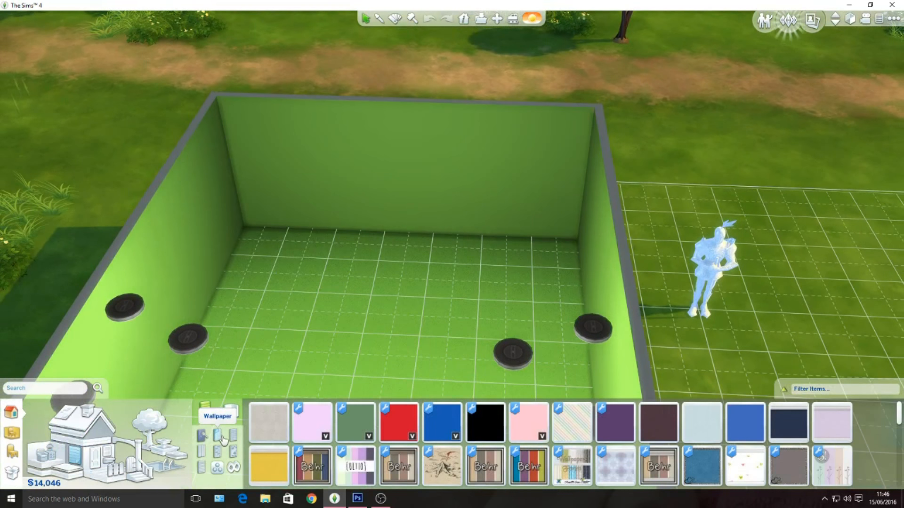
pyautogui.click(202, 438)
pyautogui.click(203, 441)
pyautogui.moveTo(482, 430)
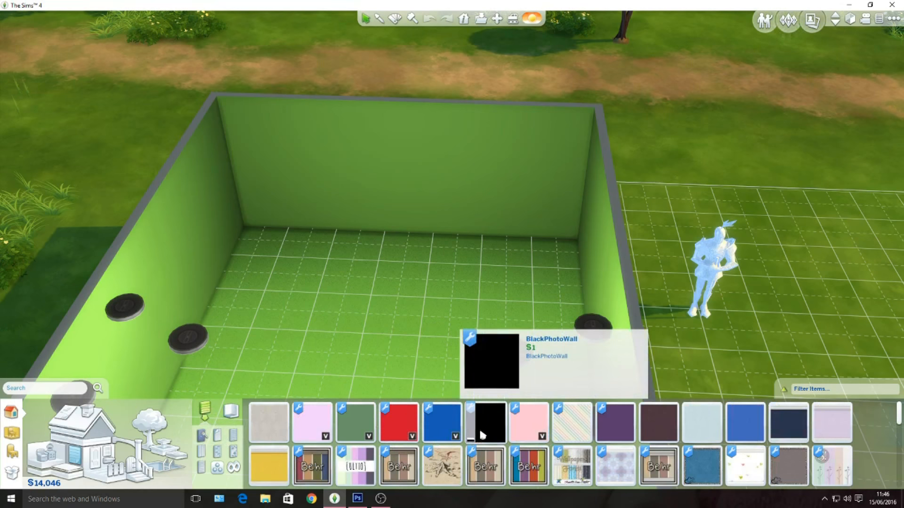
pyautogui.click(485, 426)
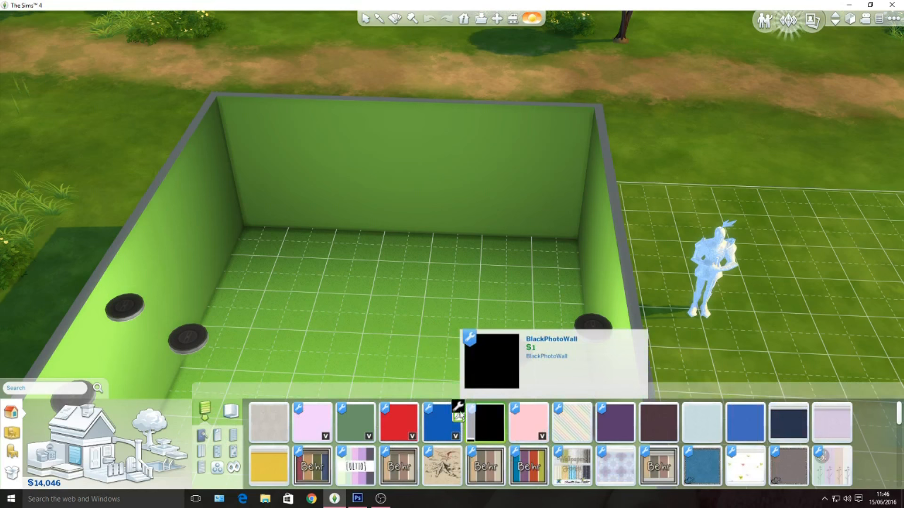
pyautogui.click(230, 410)
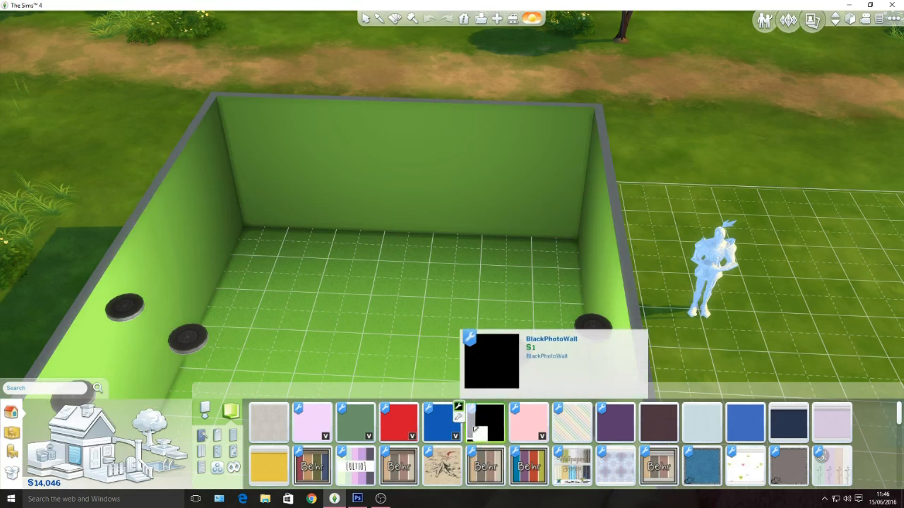
pyautogui.click(459, 417)
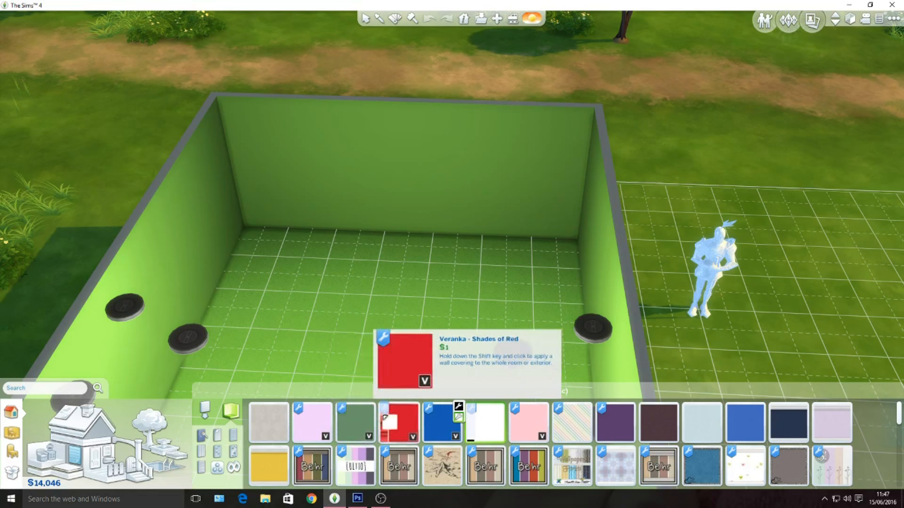
# Step: Preview Veranka - Shades of Green Carpets across the green room's entire floor in several shades, including the darkest green
pyautogui.click(69, 471)
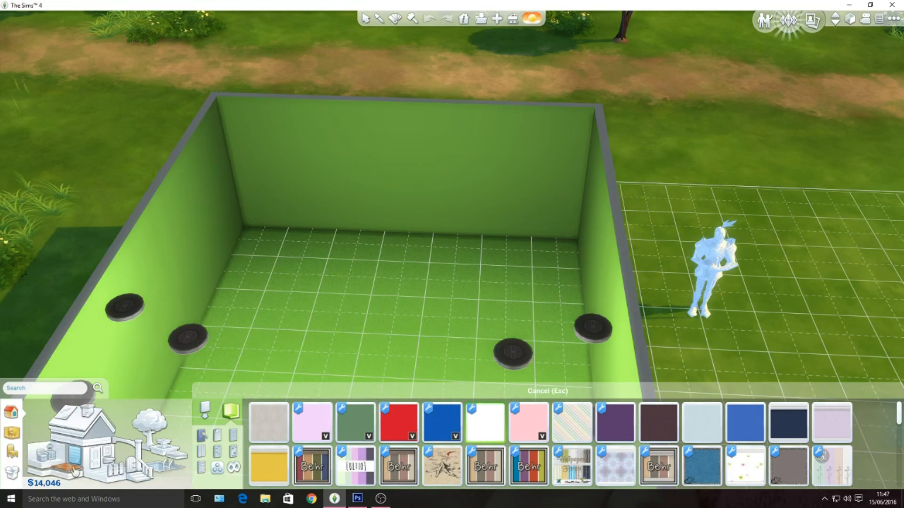
pyautogui.click(218, 435)
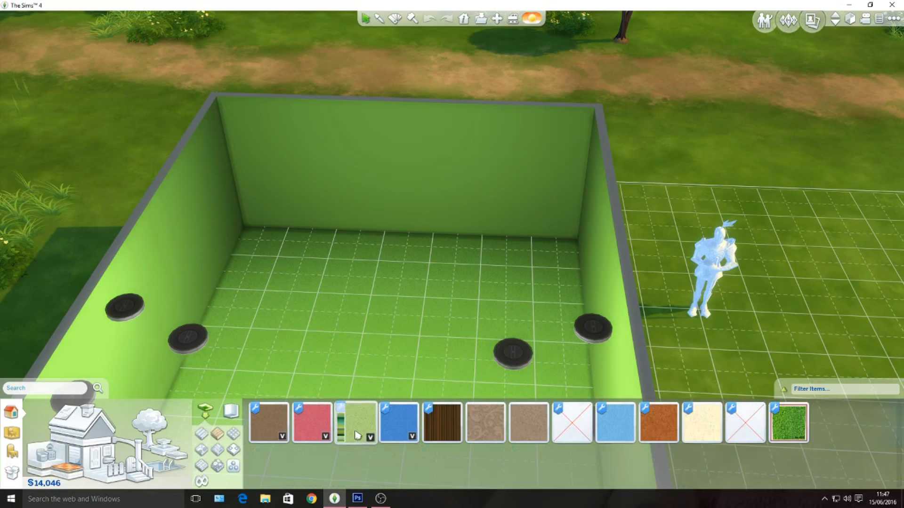
pyautogui.click(344, 421)
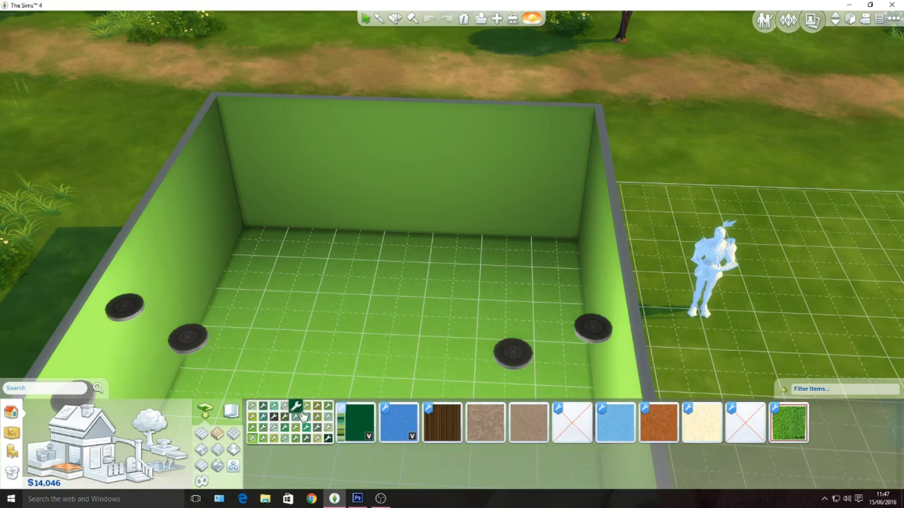
pyautogui.click(274, 421)
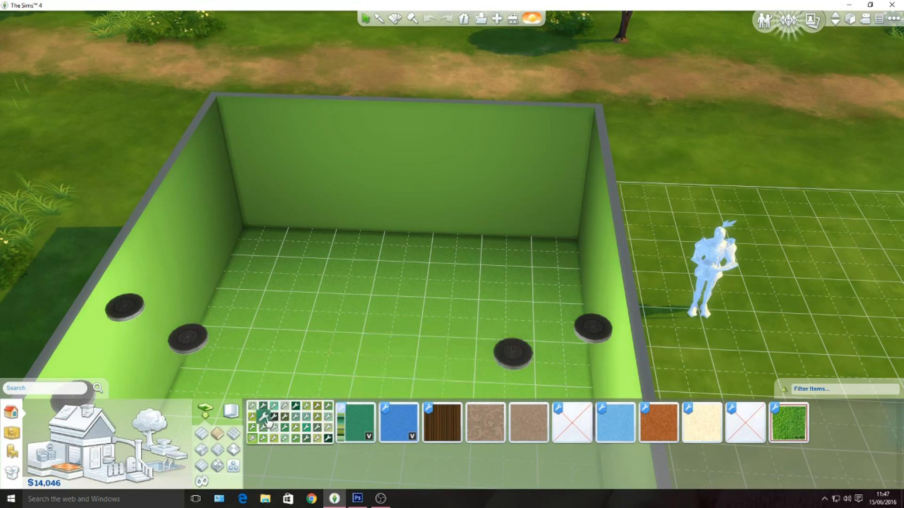
pyautogui.click(231, 413)
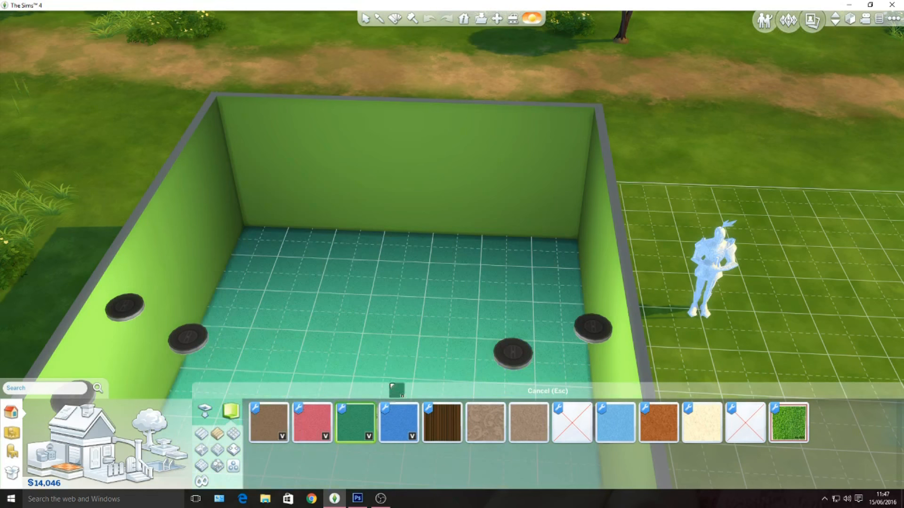
pyautogui.click(339, 434)
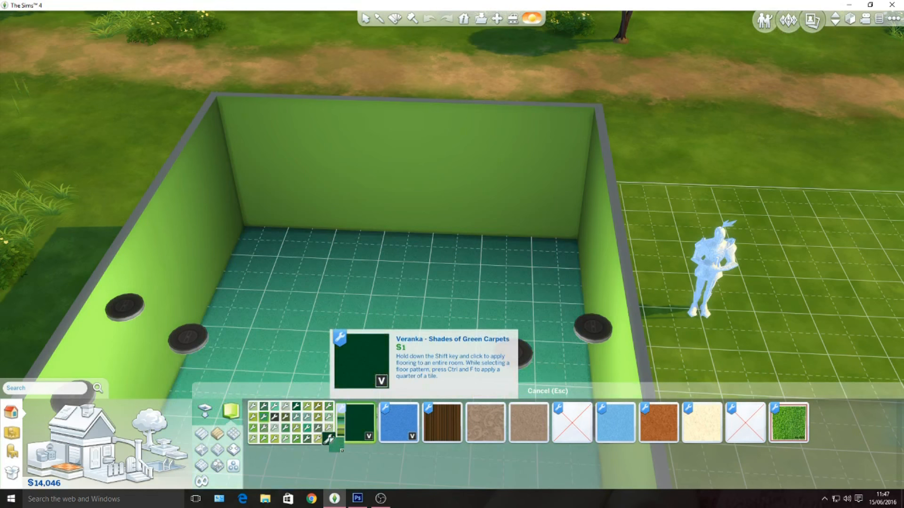
pyautogui.click(328, 439)
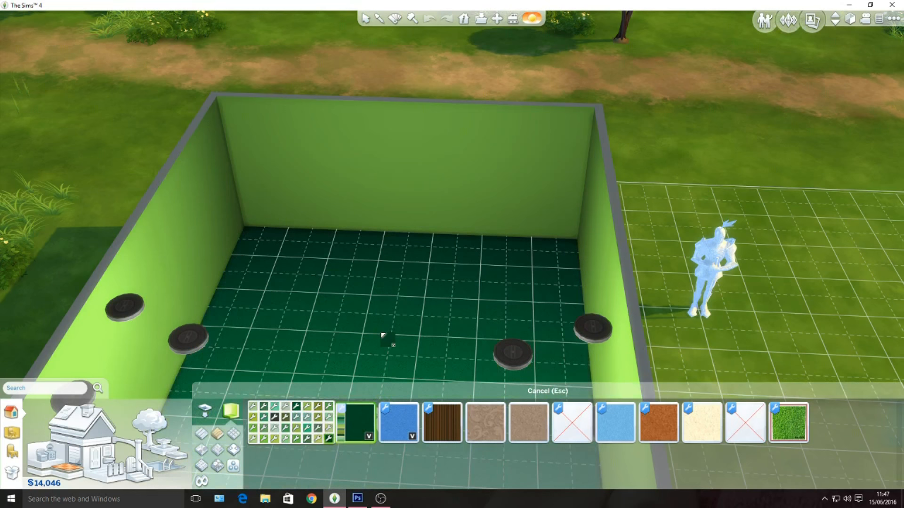
# Step: Look over the lawn from the sidewalk back to the green room, and cancel the floor covering
pyautogui.scroll(-5, 429, 349)
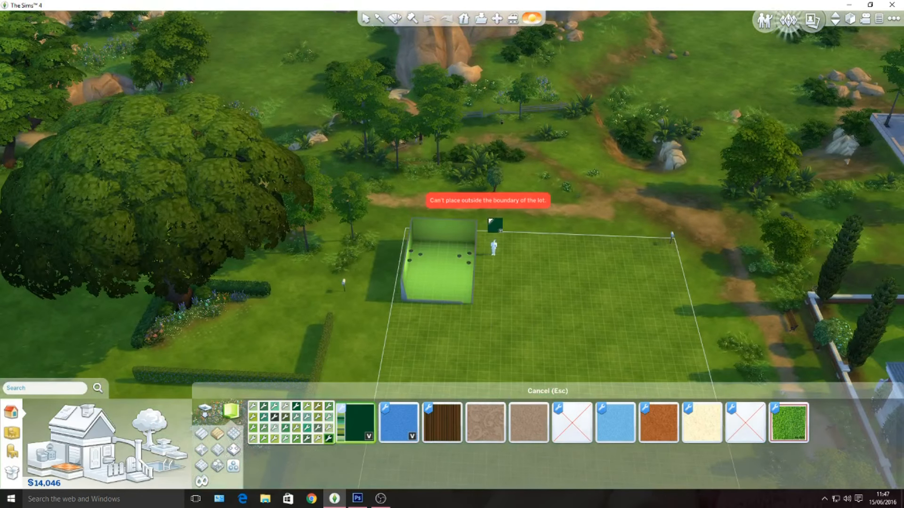
pyautogui.scroll(8, 494, 225)
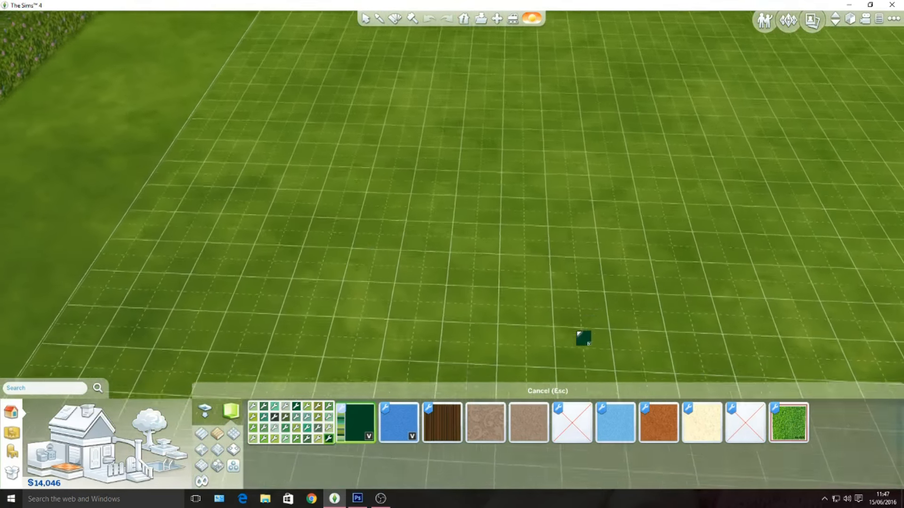
pyautogui.press('Down')
pyautogui.press('Up')
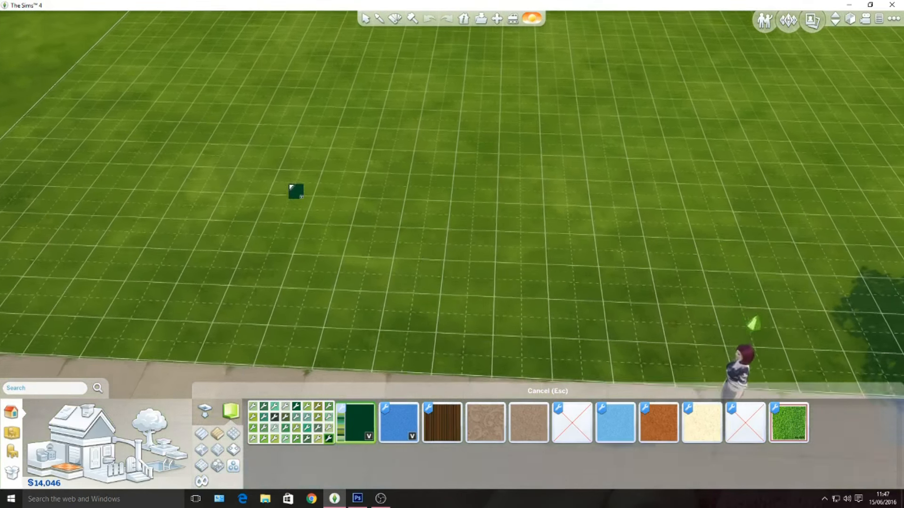
pyautogui.press('Left')
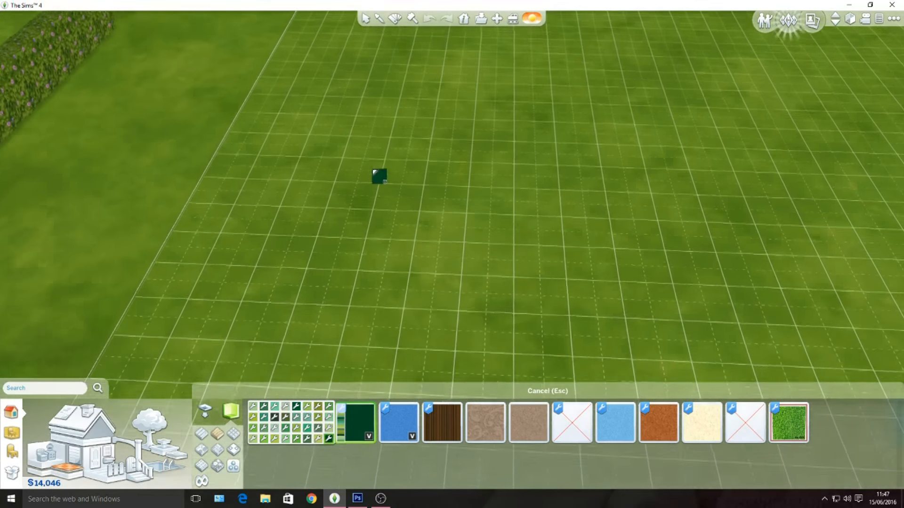
pyautogui.press('Up')
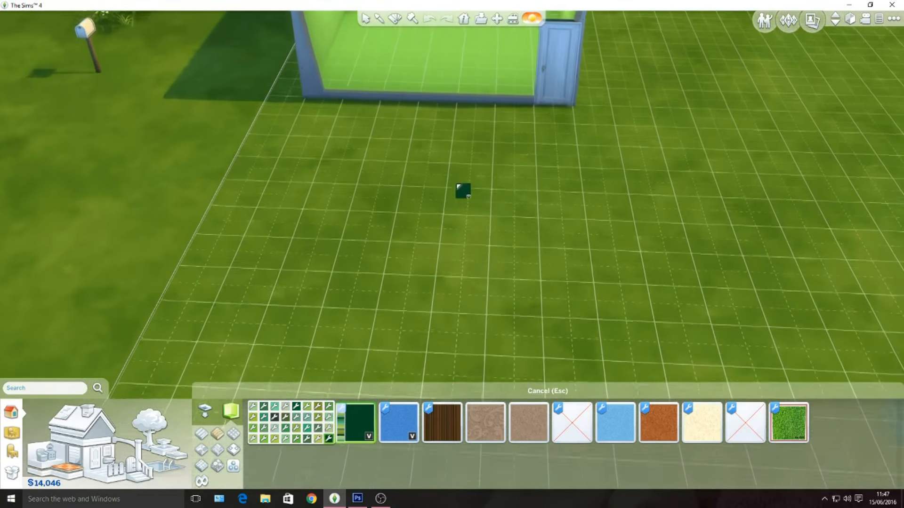
pyautogui.press('Right')
pyautogui.press('Up')
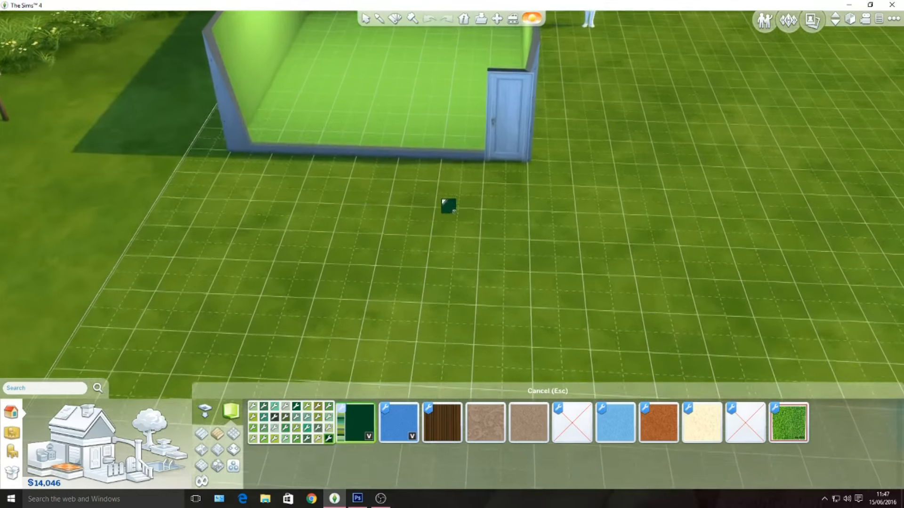
pyautogui.press('Up')
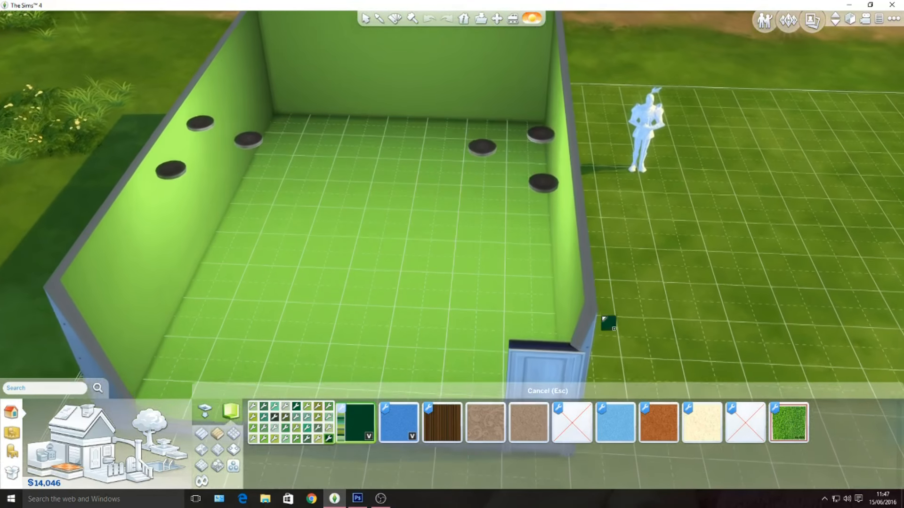
pyautogui.press('Escape')
# Step: Pick up the statue beside the green room to examine it close up, and set it back on the grass
pyautogui.press('Right')
pyautogui.press('Up')
pyautogui.scroll(5, 489, 264)
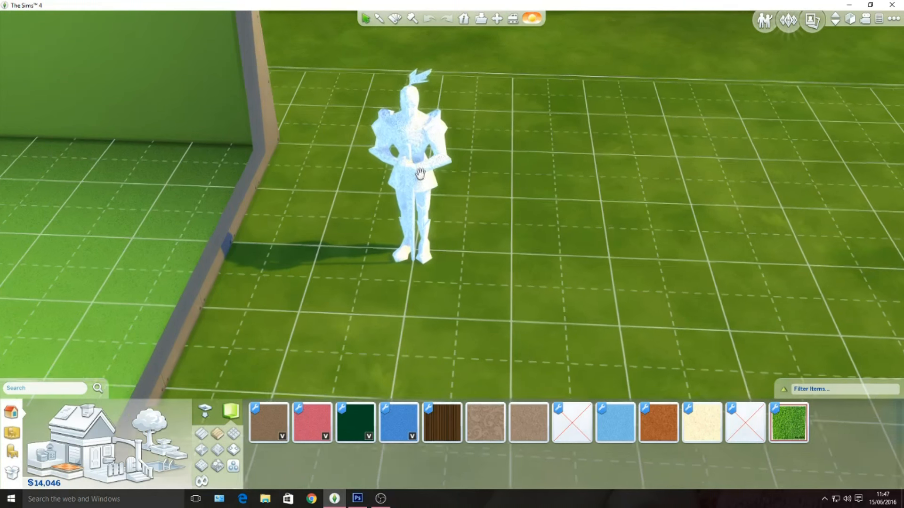
pyautogui.click(419, 174)
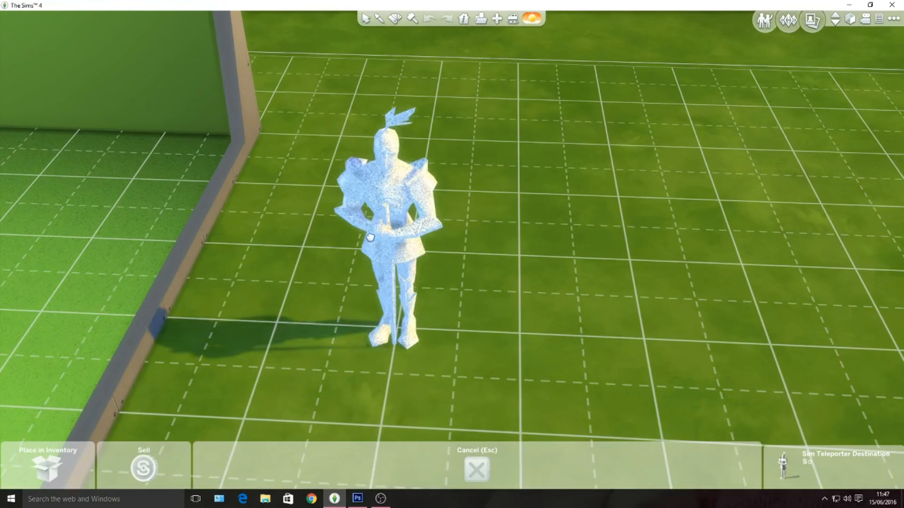
pyautogui.scroll(1, 371, 240)
pyautogui.scroll(2, 371, 240)
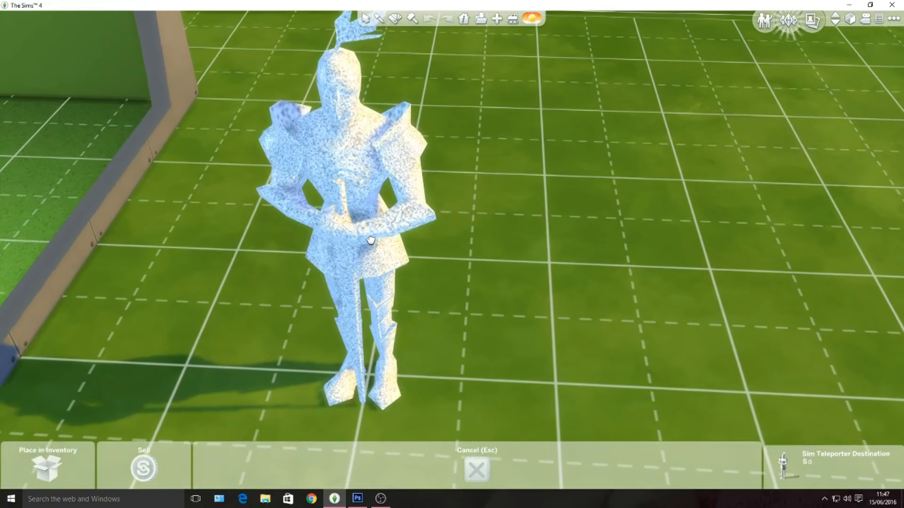
pyautogui.scroll(-3, 368, 242)
pyautogui.scroll(-3, 369, 243)
pyautogui.click(414, 242)
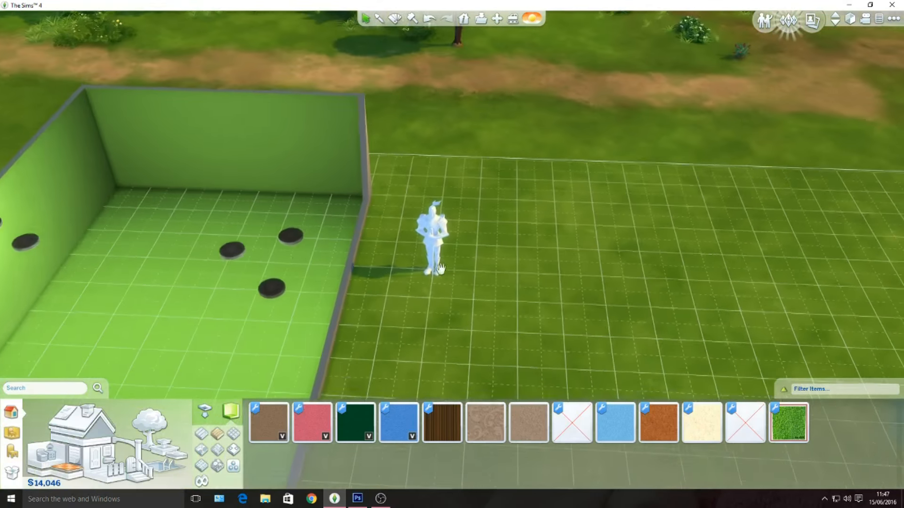
# Step: Copy the Sim Teleporter Destination statue with the Eyedropper and place the copy inside the green room near the back wall
pyautogui.scroll(-2, 439, 273)
pyautogui.scroll(3, 440, 276)
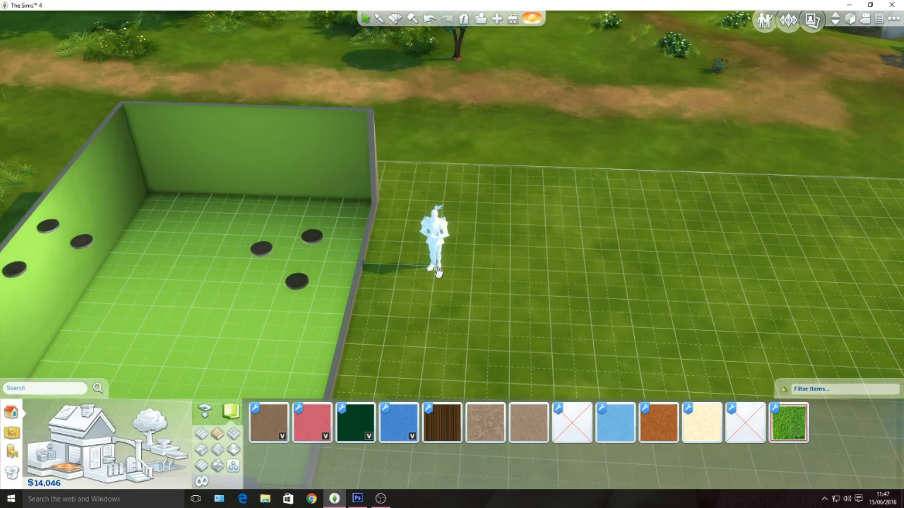
pyautogui.scroll(5, 438, 273)
pyautogui.scroll(-3, 439, 274)
pyautogui.press('e')
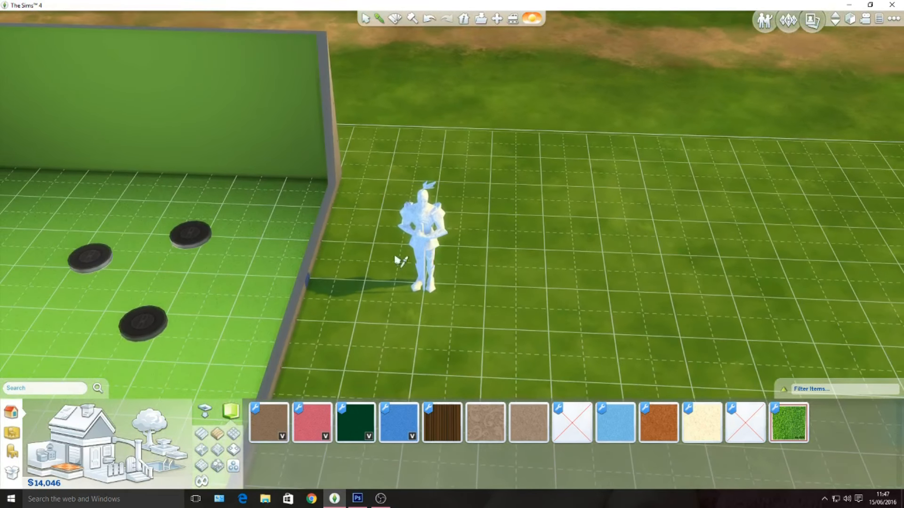
pyautogui.click(398, 256)
pyautogui.scroll(-3, 397, 256)
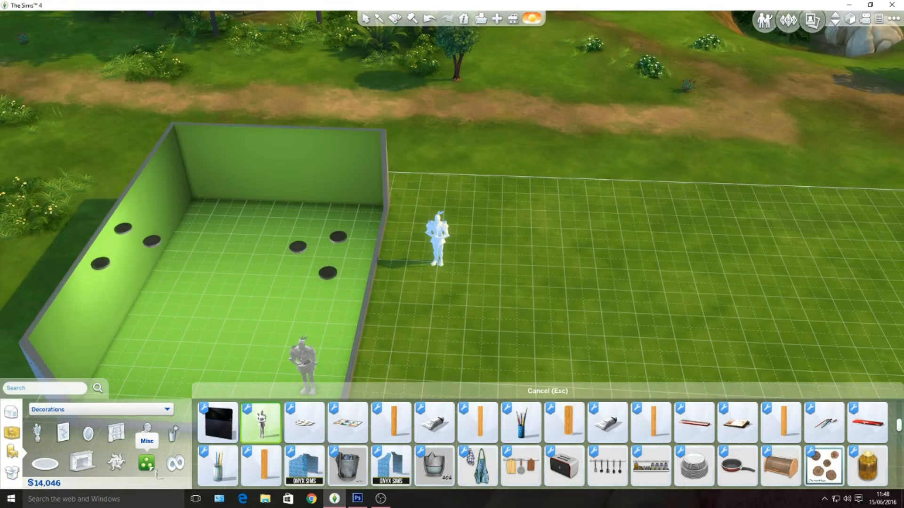
pyautogui.scroll(2, 391, 274)
pyautogui.scroll(2, 391, 273)
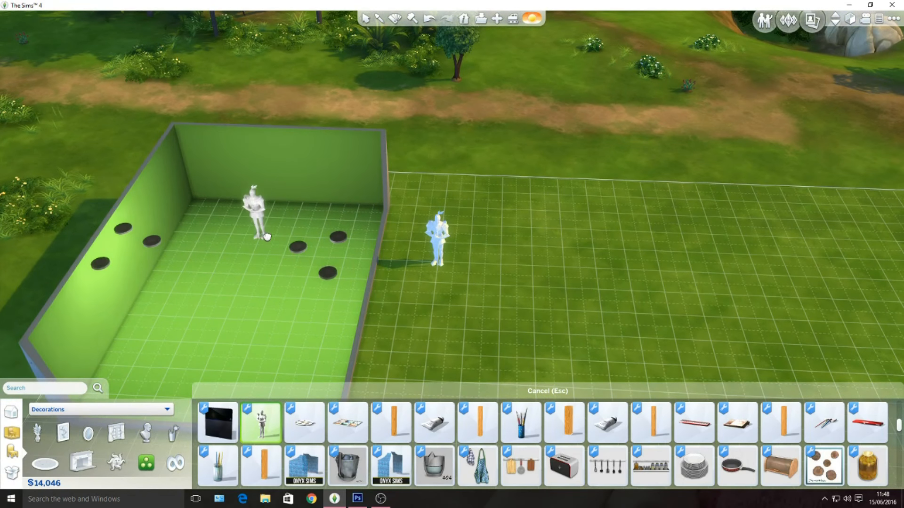
pyautogui.click(271, 239)
pyautogui.moveTo(490, 323); pyautogui.dragTo(650, 310)
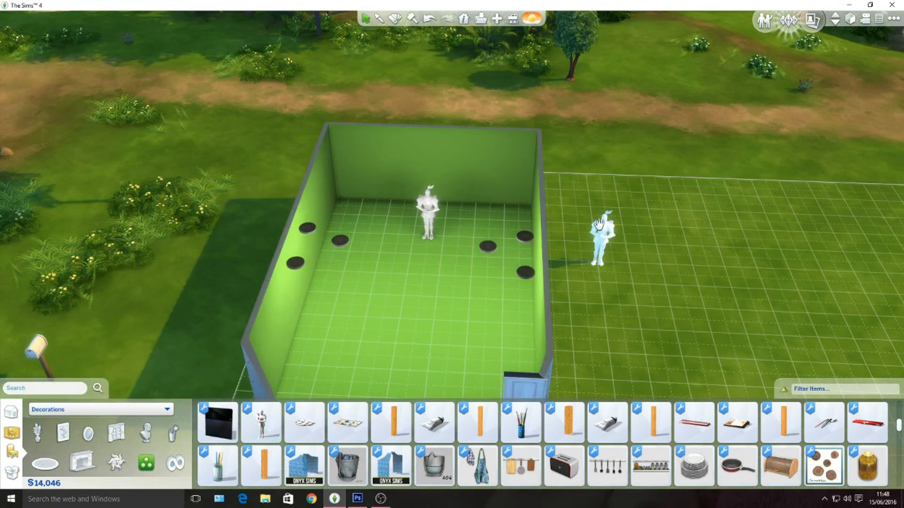
pyautogui.scroll(-5, 655, 356)
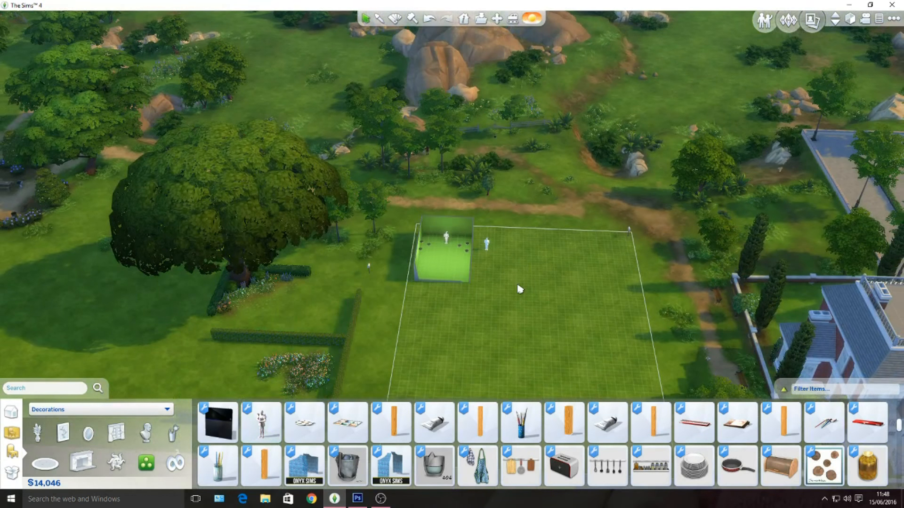
pyautogui.scroll(6, 520, 289)
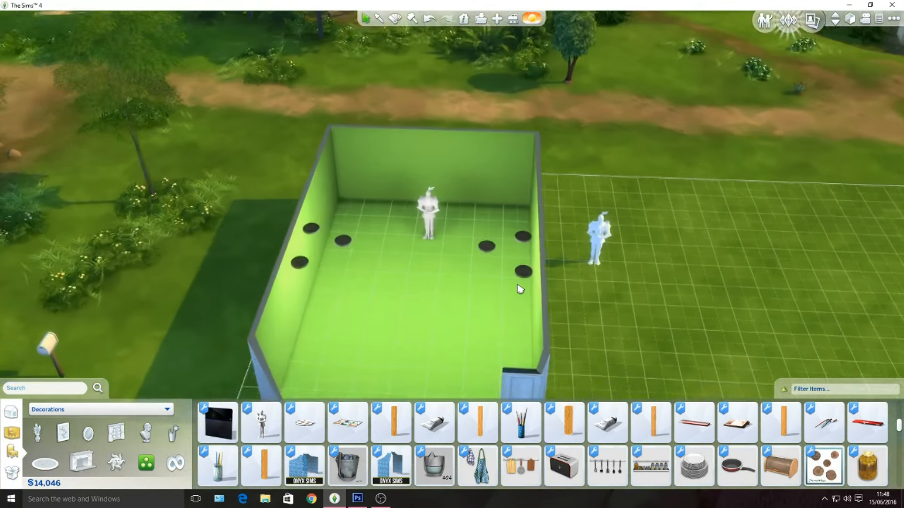
# Step: Adjust the teleporter statue's position inside the green room, keeping it in front of the back wall
pyautogui.click(397, 217)
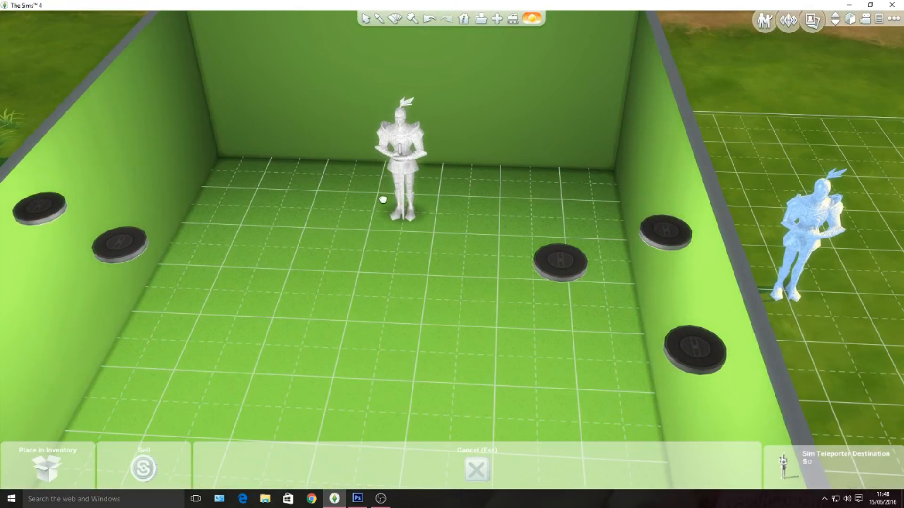
pyautogui.click(384, 200)
pyautogui.scroll(-5, 533, 259)
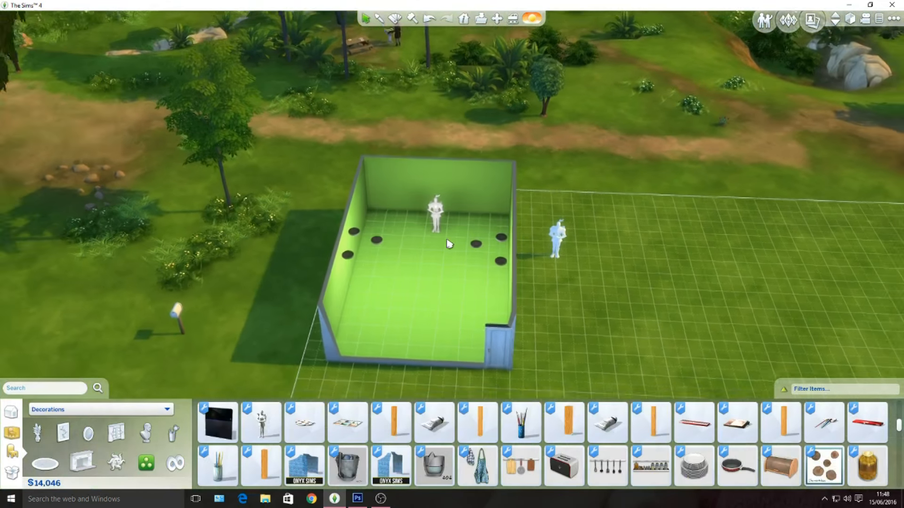
pyautogui.scroll(5, 448, 244)
pyautogui.click(407, 207)
pyautogui.click(405, 212)
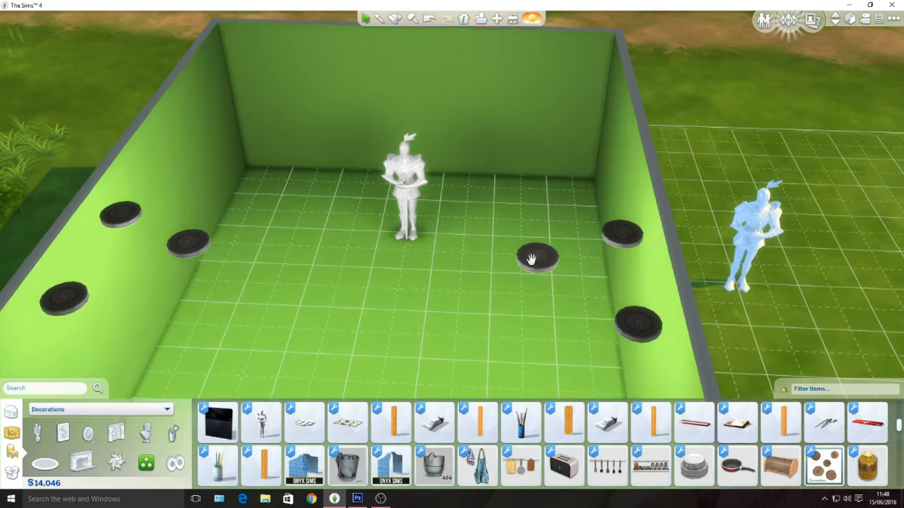
pyautogui.scroll(3, 533, 260)
pyautogui.scroll(-3, 534, 262)
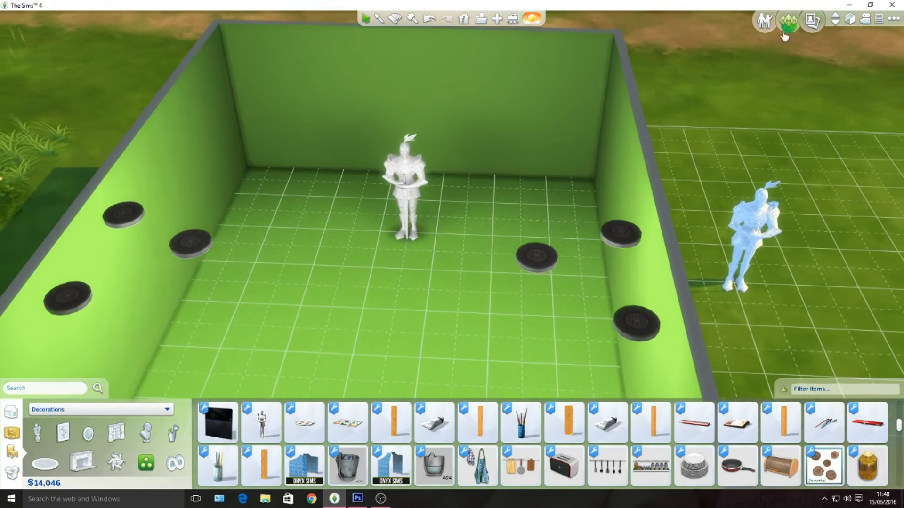
# Step: Switch to Live Mode and teleport the red-haired household Sim to the statue inside the green room
pyautogui.click(764, 20)
pyautogui.click(409, 179)
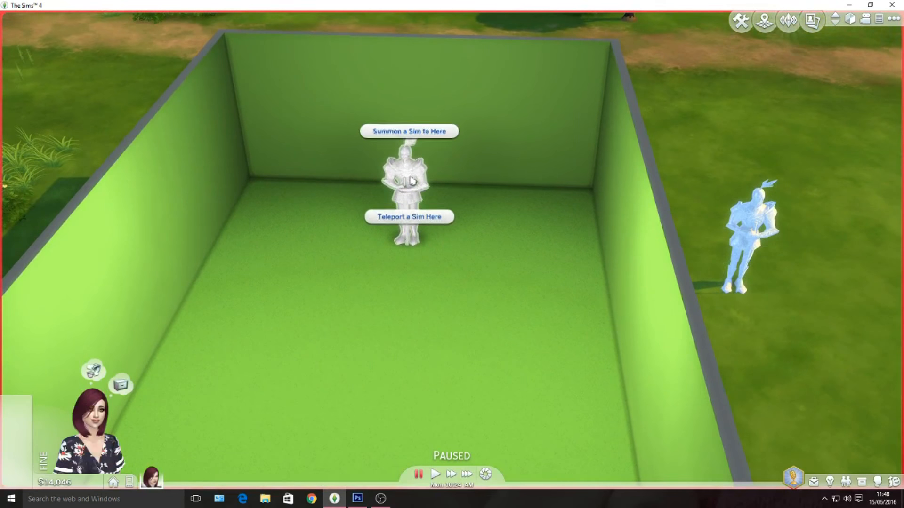
pyautogui.click(451, 217)
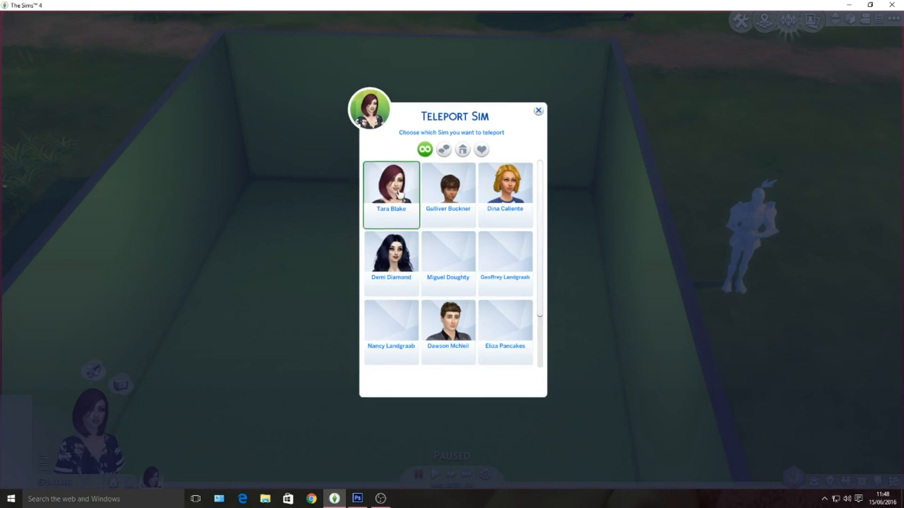
pyautogui.click(399, 194)
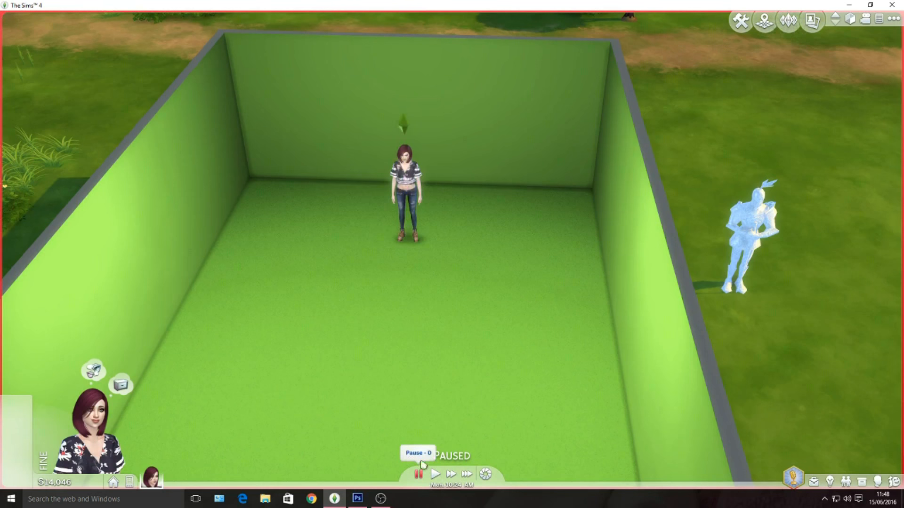
# Step: Hide the plumbob above the Sim with the cheat "headlineeffects off" and close the cheat console
pyautogui.scroll(5, 510, 207)
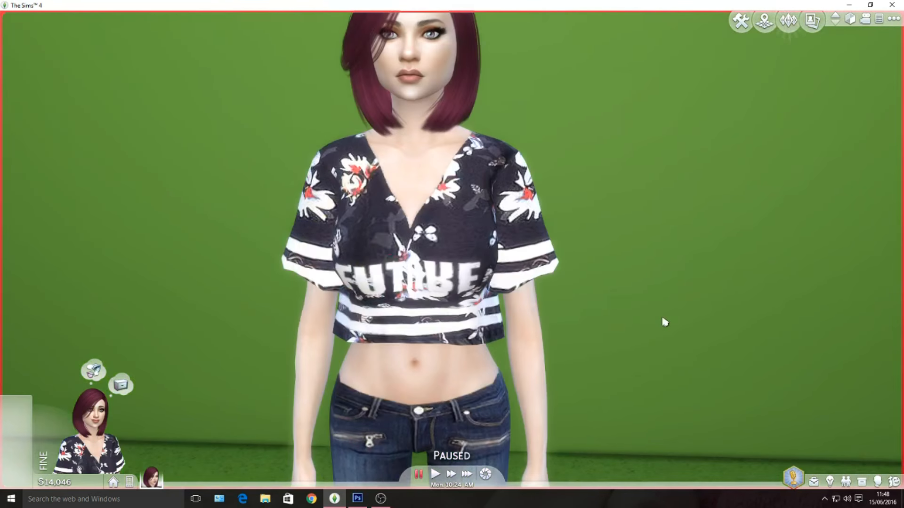
pyautogui.scroll(-5, 687, 313)
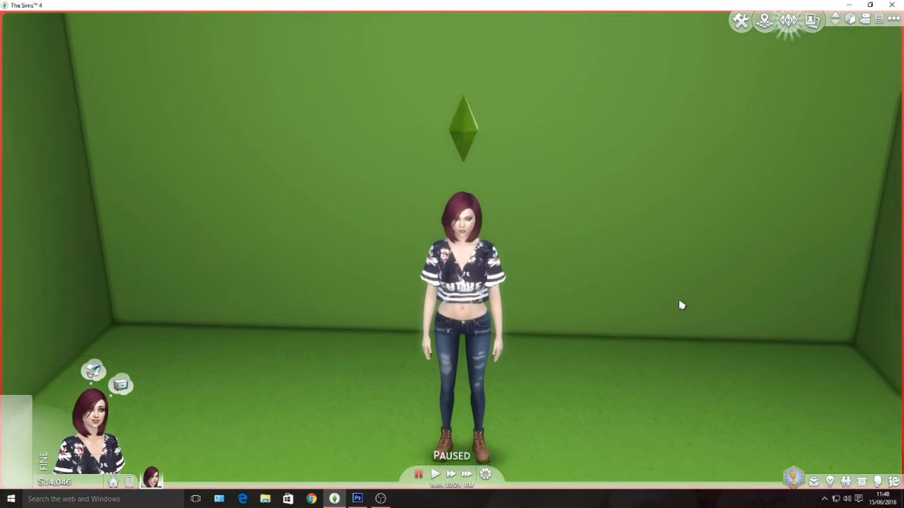
pyautogui.scroll(-4, 679, 303)
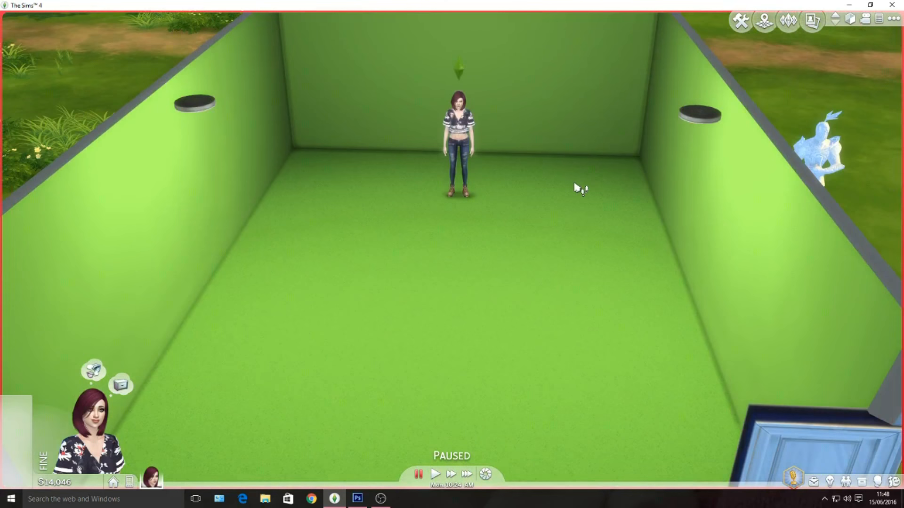
pyautogui.scroll(4, 580, 188)
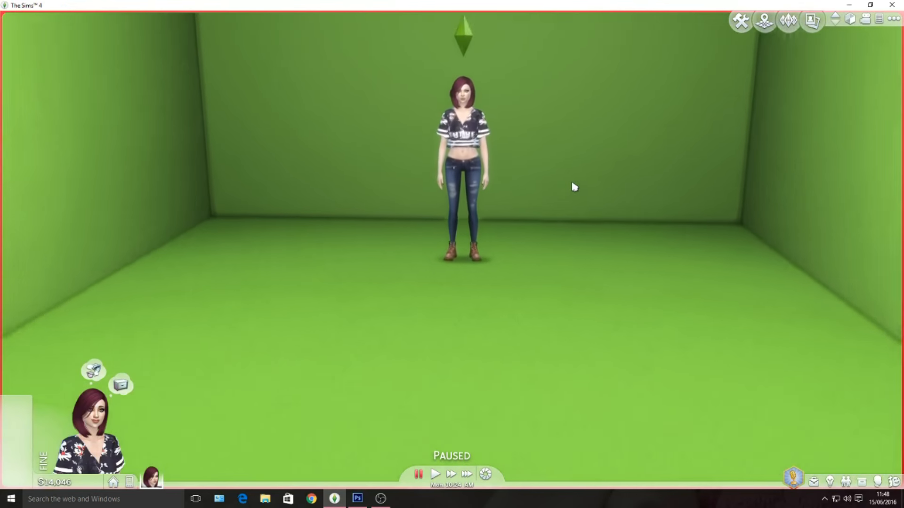
pyautogui.scroll(3, 596, 189)
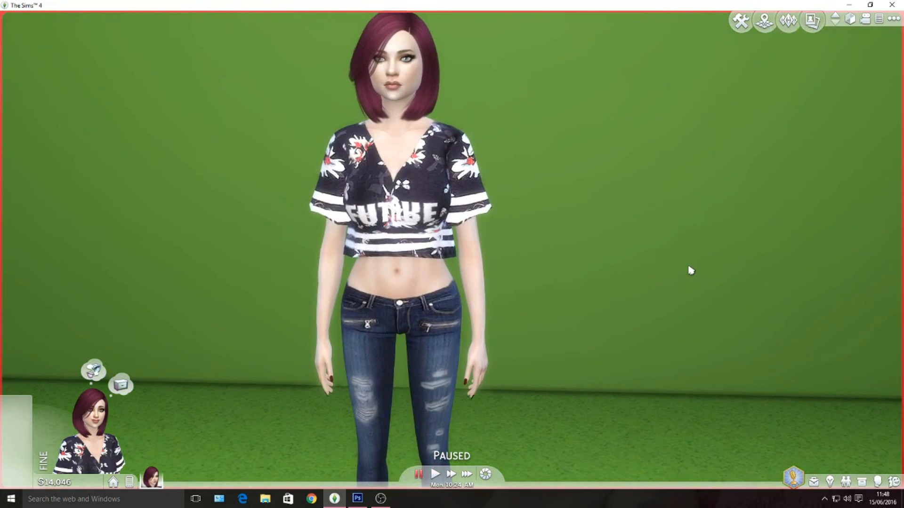
pyautogui.scroll(-5, 690, 269)
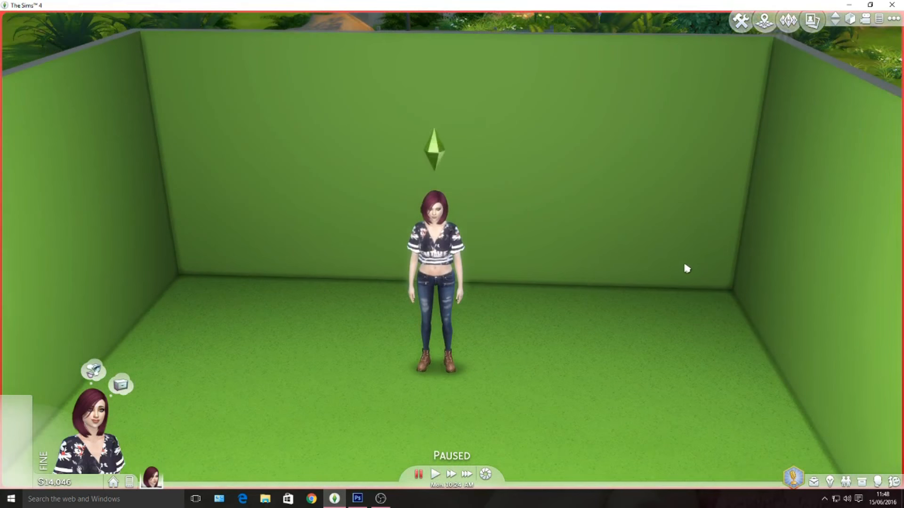
pyautogui.hotkey('ctrl', 'shift', 'c')
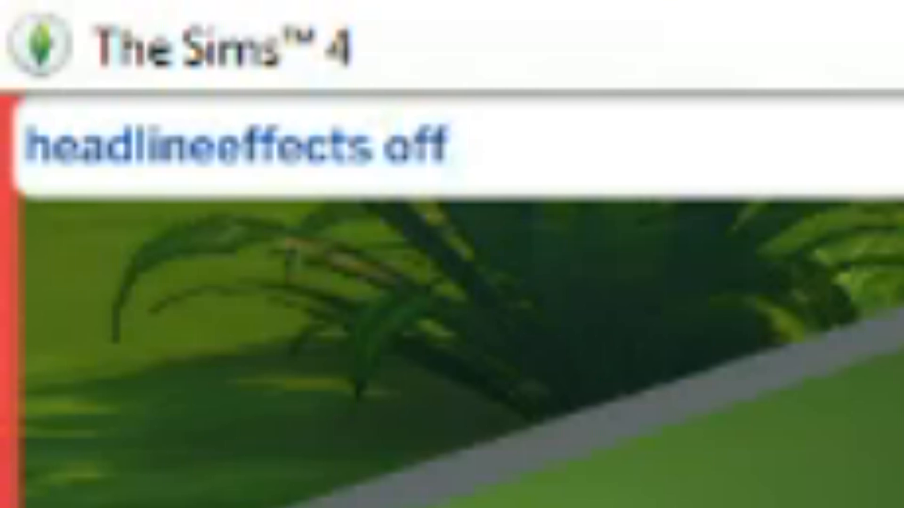
pyautogui.press('Return')
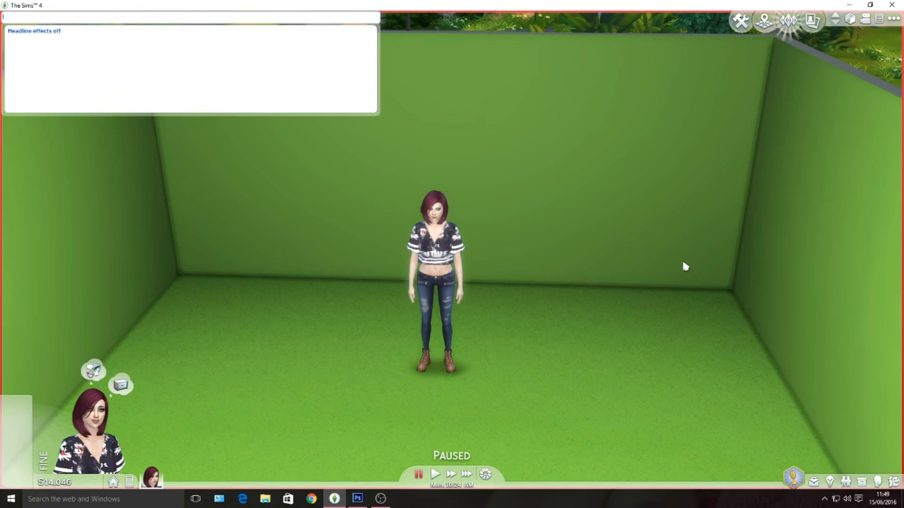
pyautogui.hotkey('ctrl', 'shift', 'c')
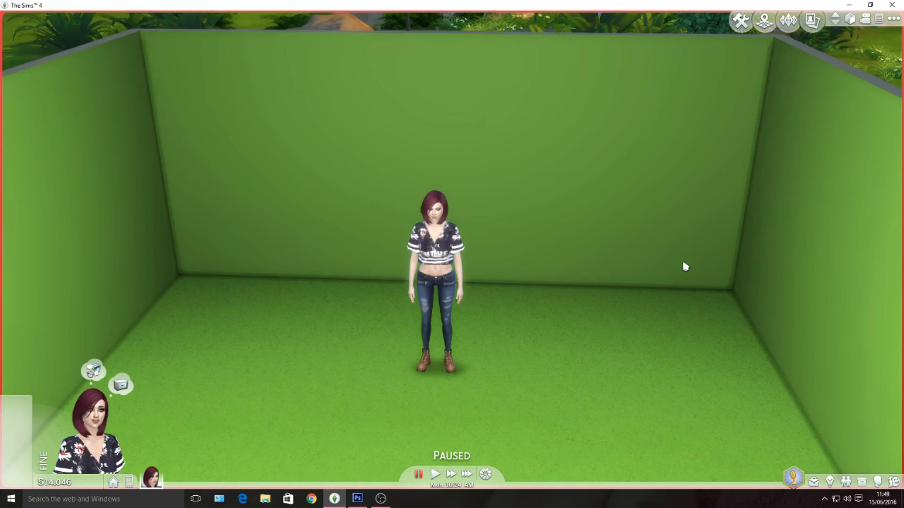
# Step: Examine the Sim against the green backdrop, both close up and from farther back in the room
pyautogui.scroll(5, 682, 264)
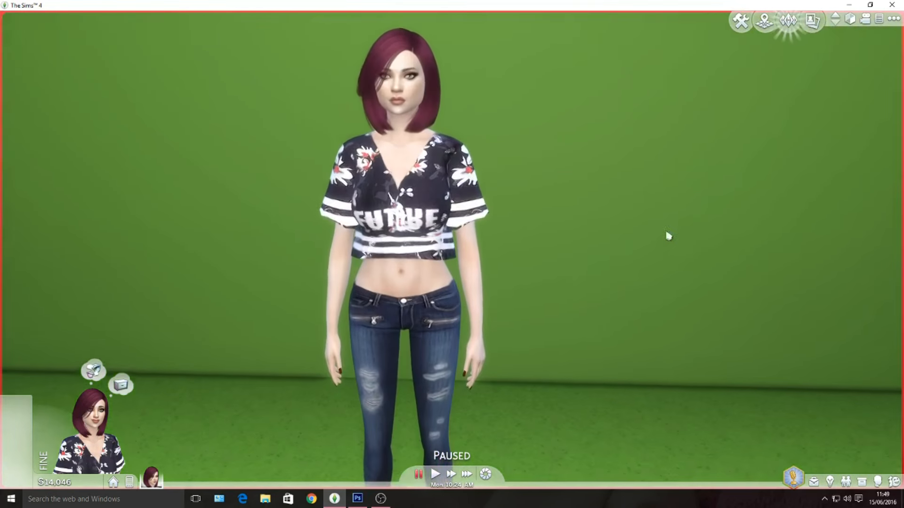
pyautogui.scroll(5, 677, 263)
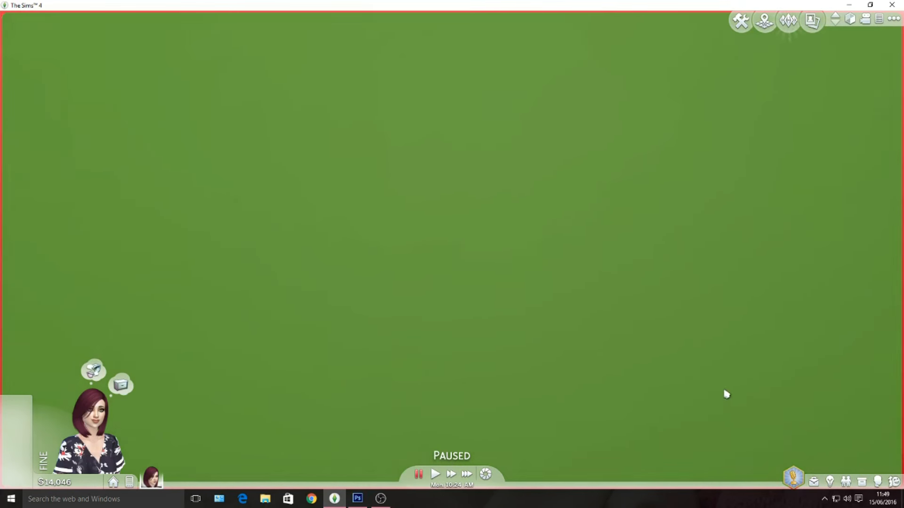
pyautogui.scroll(-10, 720, 242)
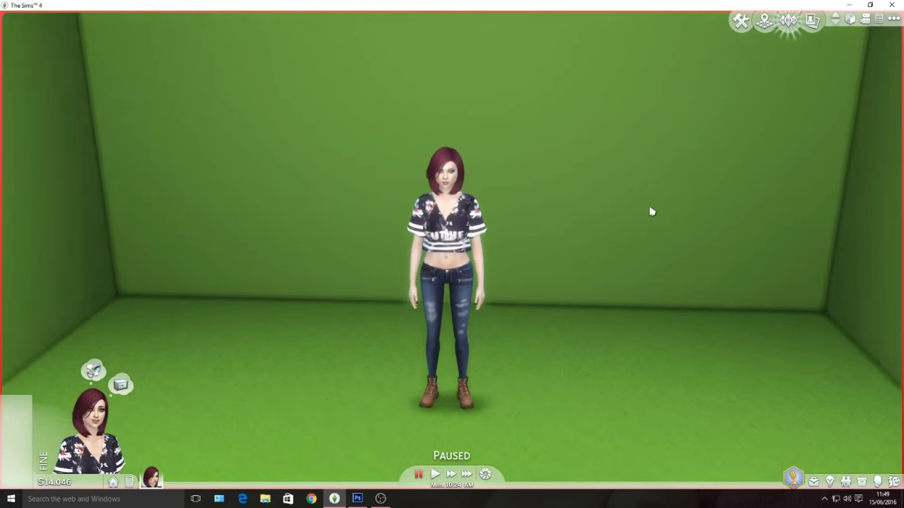
pyautogui.scroll(-3, 640, 214)
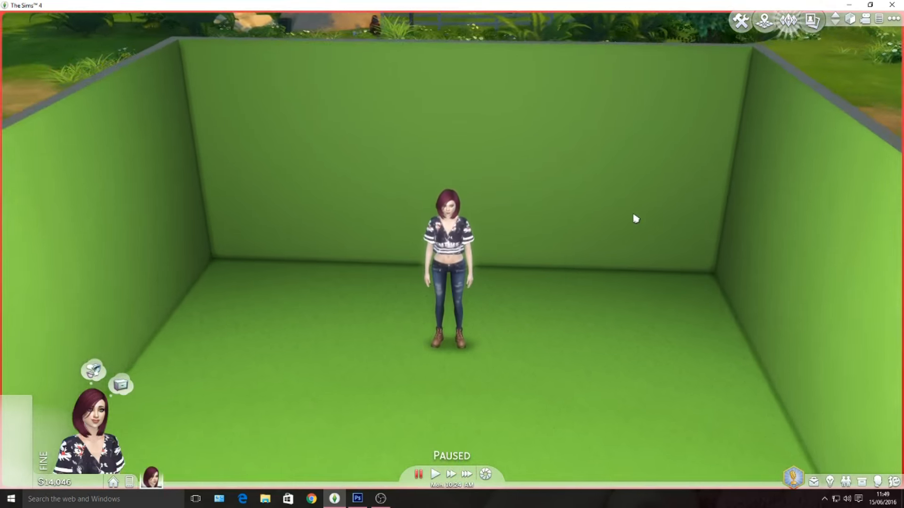
pyautogui.scroll(3, 633, 218)
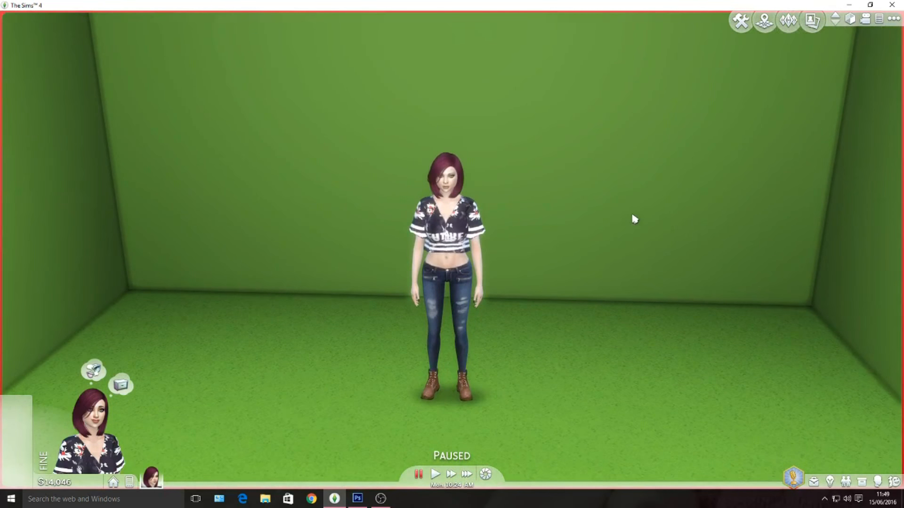
pyautogui.scroll(-2, 518, 298)
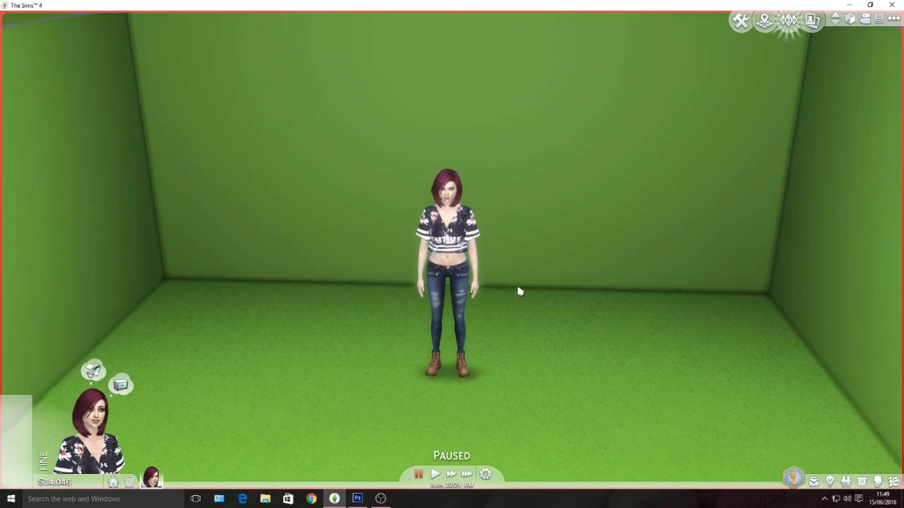
pyautogui.scroll(3, 519, 291)
pyautogui.scroll(-3, 519, 291)
pyautogui.scroll(4, 519, 291)
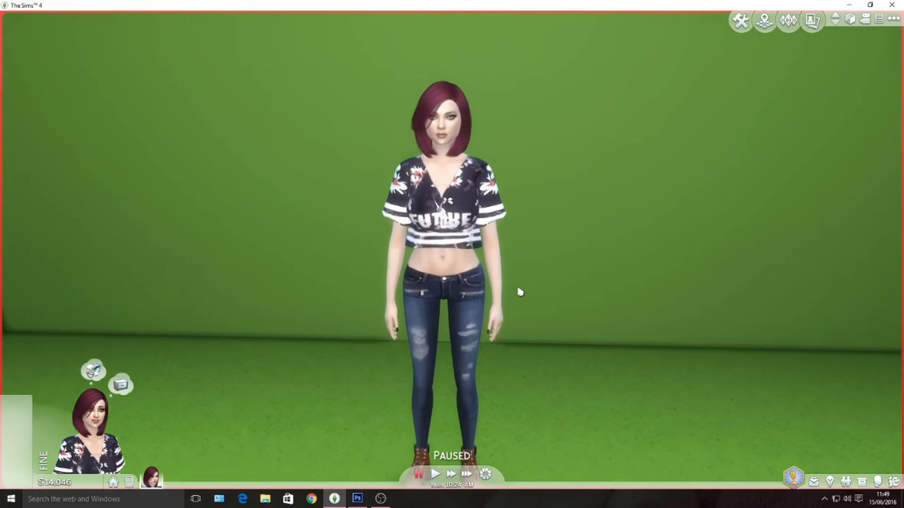
# Step: Open the Sim's Pose By Pack list and browse the installed pose packs for a suitable female model set
pyautogui.click(459, 229)
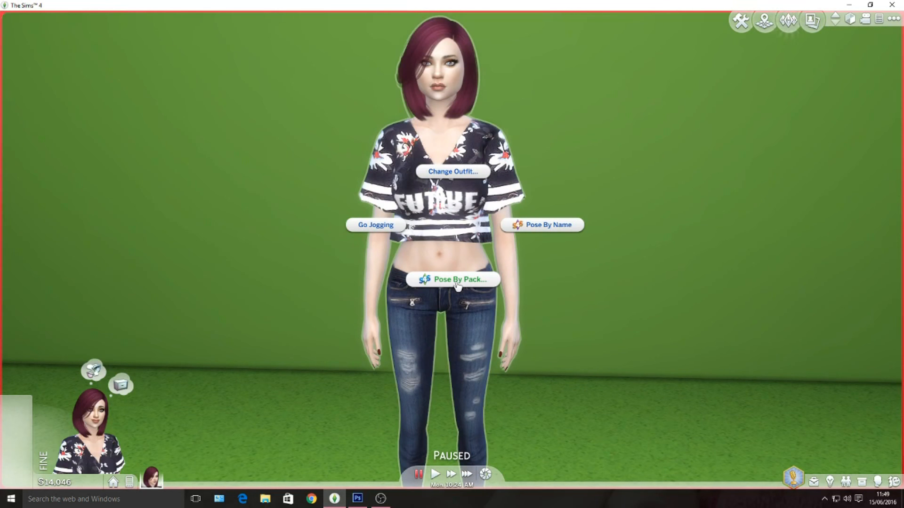
pyautogui.click(457, 282)
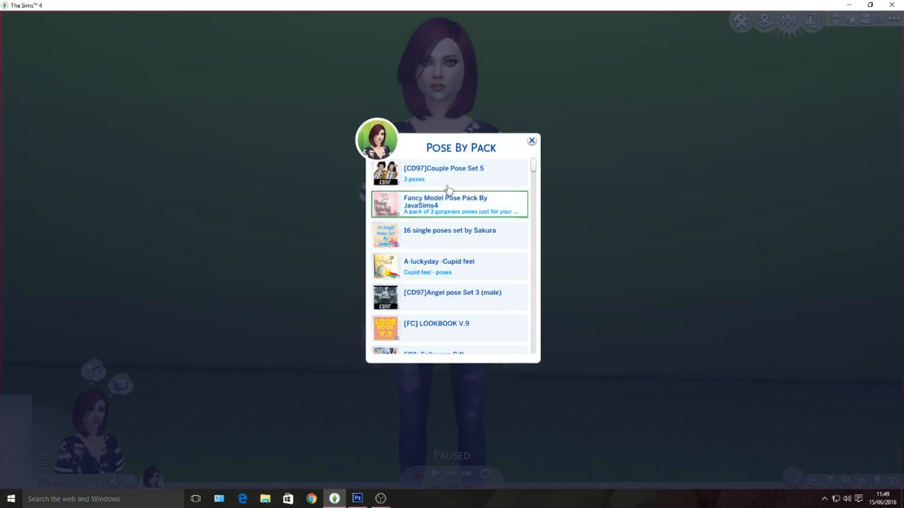
pyautogui.scroll(-2, 523, 188)
pyautogui.scroll(2, 524, 187)
pyautogui.scroll(-1, 440, 208)
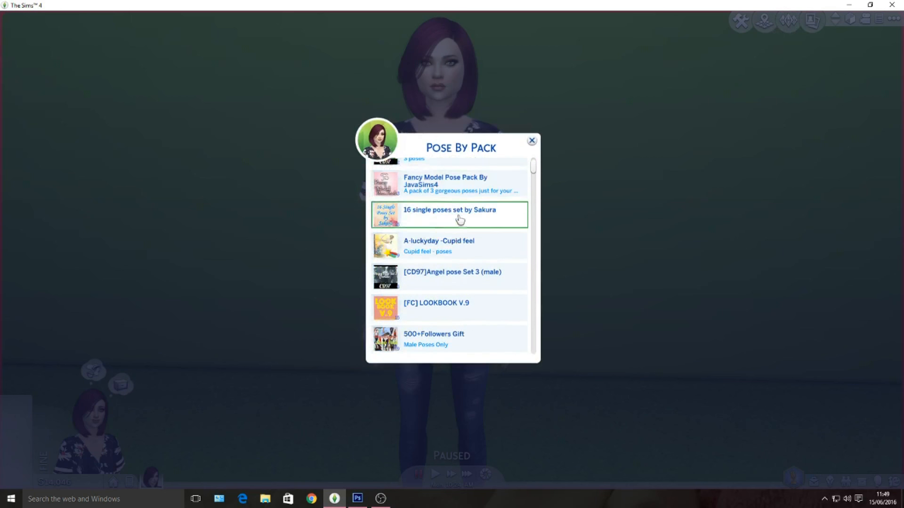
pyautogui.scroll(-2, 461, 256)
pyautogui.scroll(-2, 461, 254)
pyautogui.moveTo(535, 174)
pyautogui.mouseDown()
pyautogui.moveTo(539, 352)
pyautogui.moveTo(539, 157)
pyautogui.mouseUp()
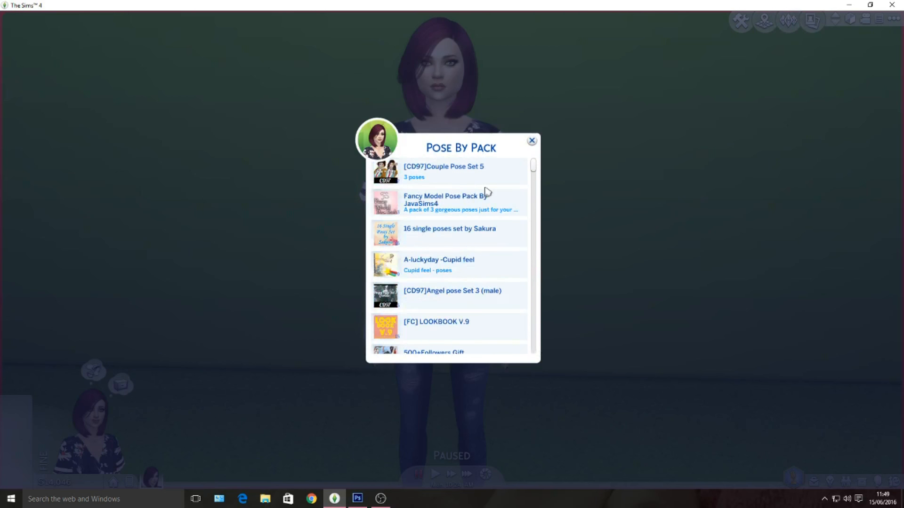
pyautogui.scroll(-2, 512, 222)
pyautogui.scroll(-6, 512, 224)
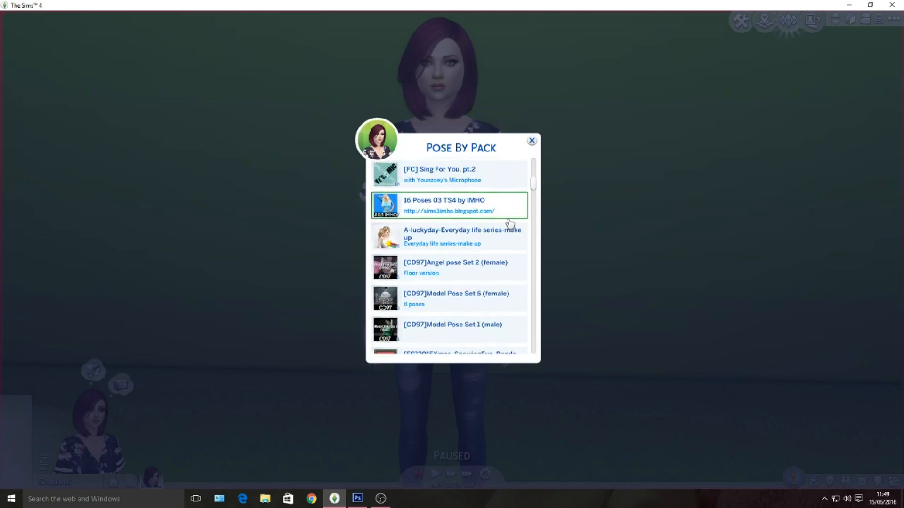
pyautogui.scroll(-1, 510, 223)
pyautogui.scroll(-1, 509, 223)
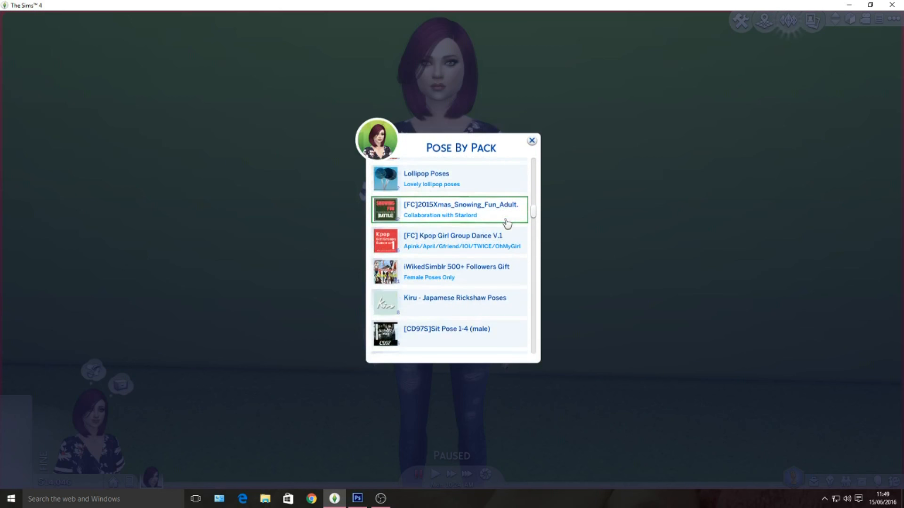
pyautogui.scroll(-5, 507, 222)
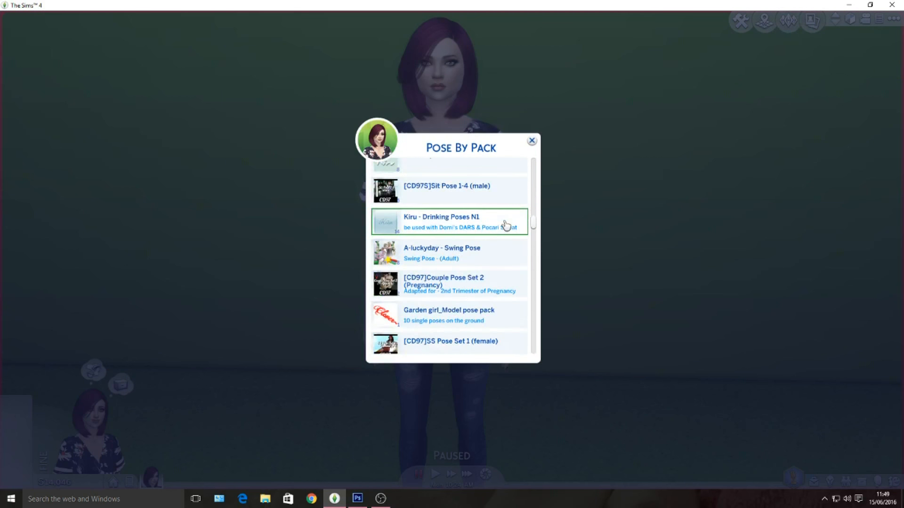
pyautogui.scroll(-2, 506, 227)
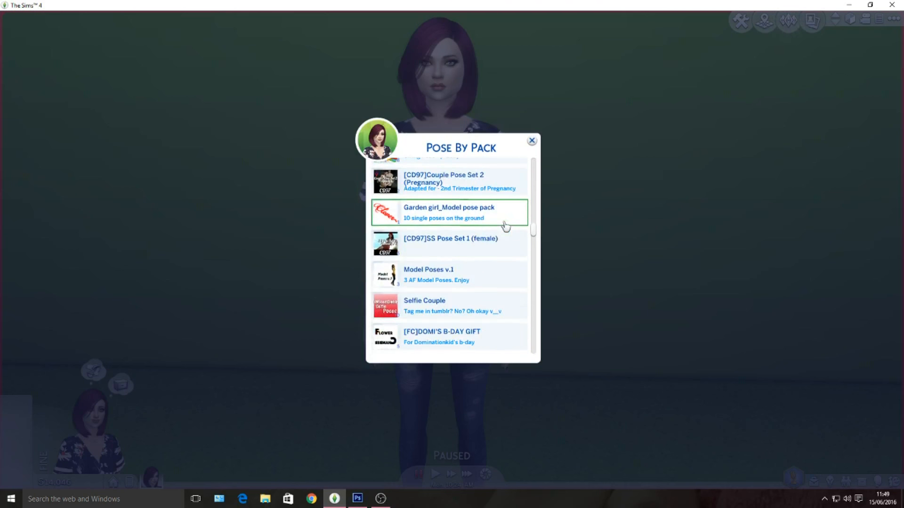
pyautogui.scroll(-1, 506, 227)
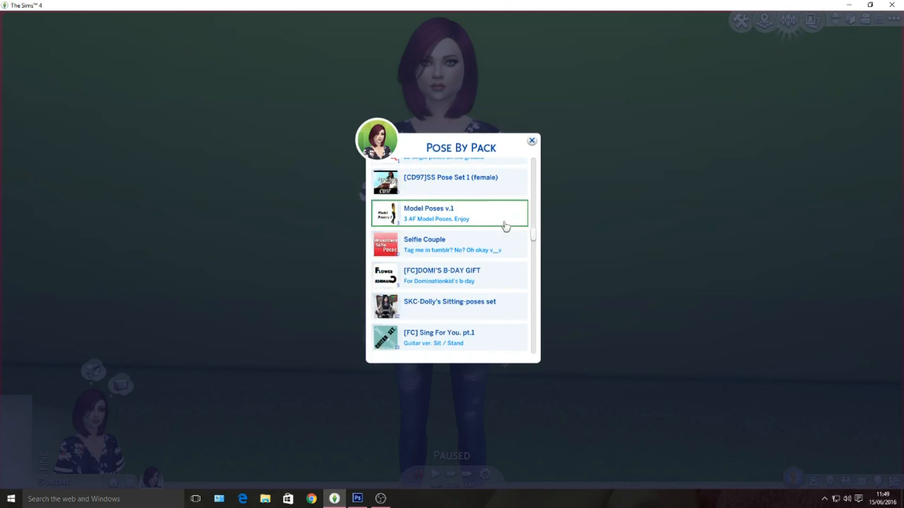
pyautogui.scroll(-3, 506, 226)
pyautogui.scroll(-3, 506, 226)
pyautogui.scroll(-4, 505, 227)
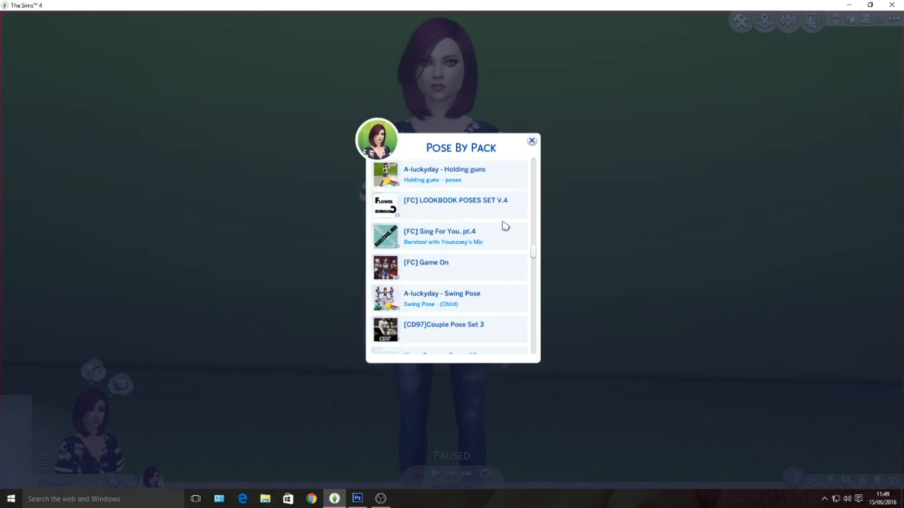
pyautogui.scroll(-2, 505, 226)
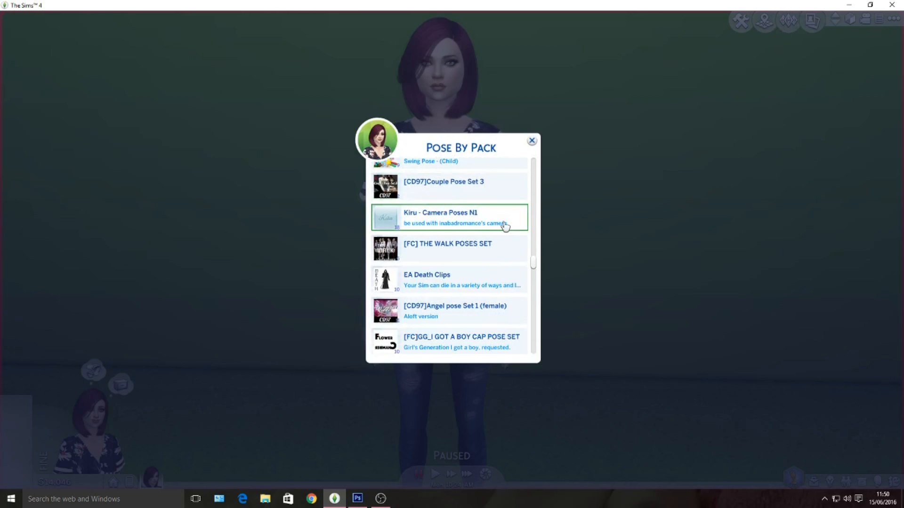
pyautogui.scroll(-4, 505, 227)
pyautogui.scroll(-6, 505, 226)
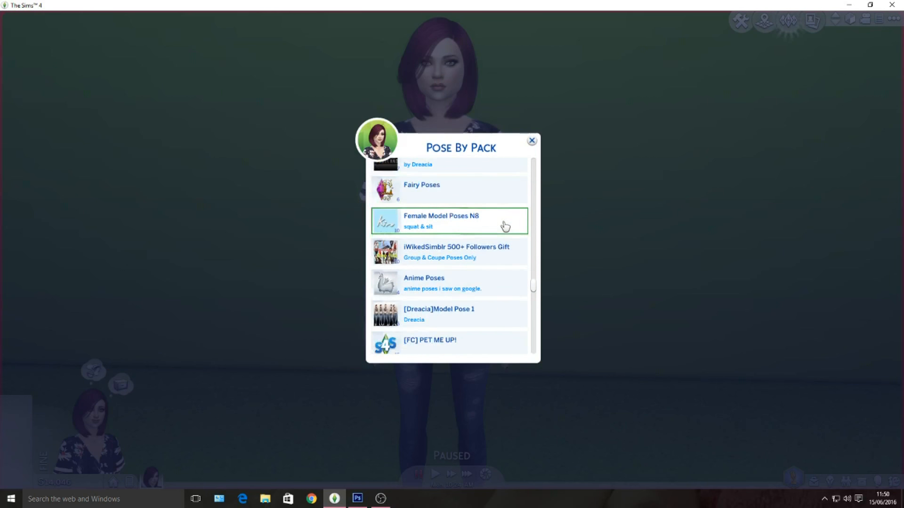
pyautogui.scroll(-3, 505, 227)
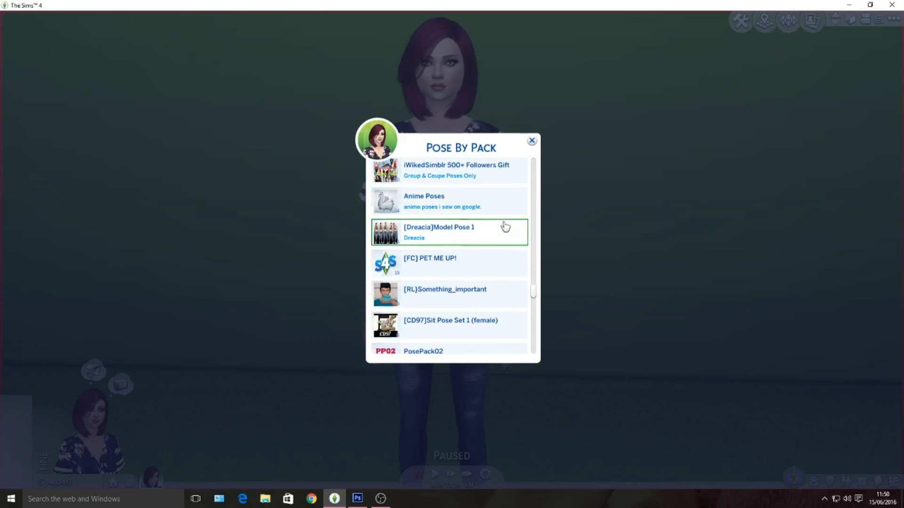
# Step: Apply a pose from the [Dreacia]Model Pose 1 pack to the Sim, running the game briefly until she takes it, and pause again
pyautogui.click(490, 237)
pyautogui.click(424, 338)
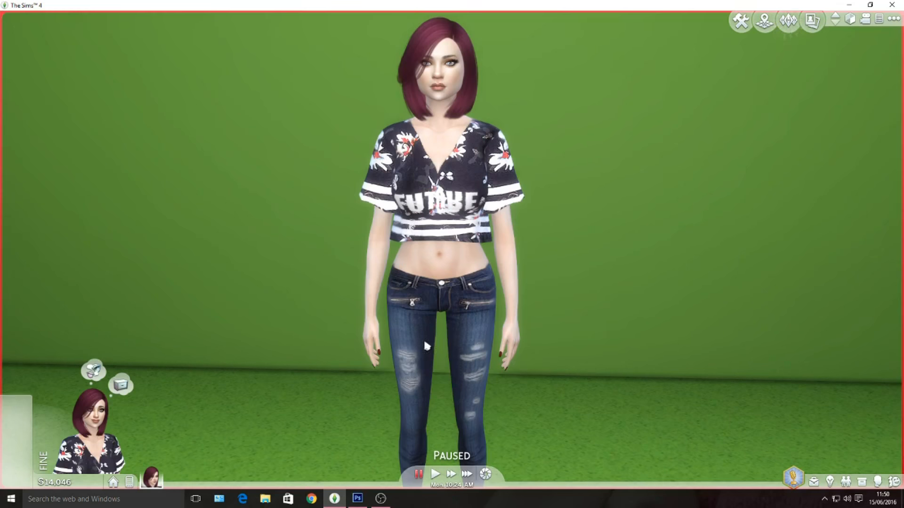
pyautogui.scroll(-4, 359, 296)
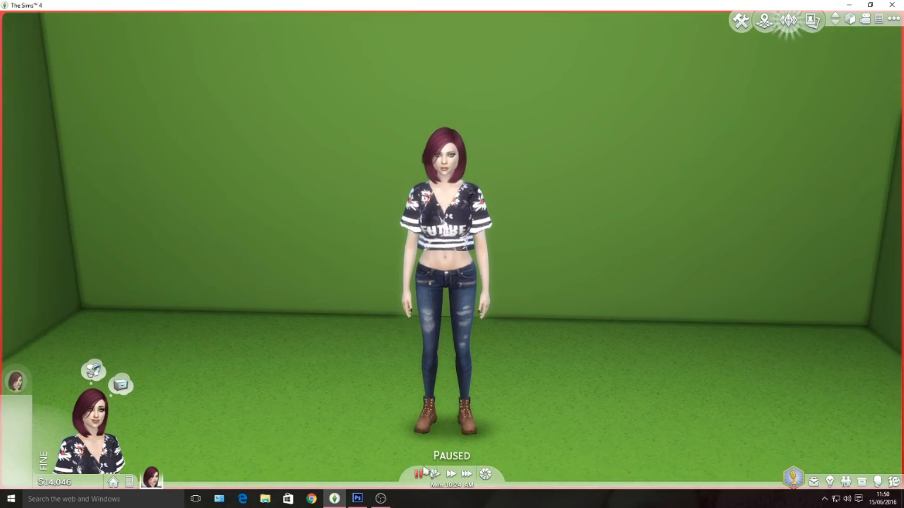
pyautogui.click(436, 475)
pyautogui.click(418, 474)
pyautogui.scroll(3, 574, 323)
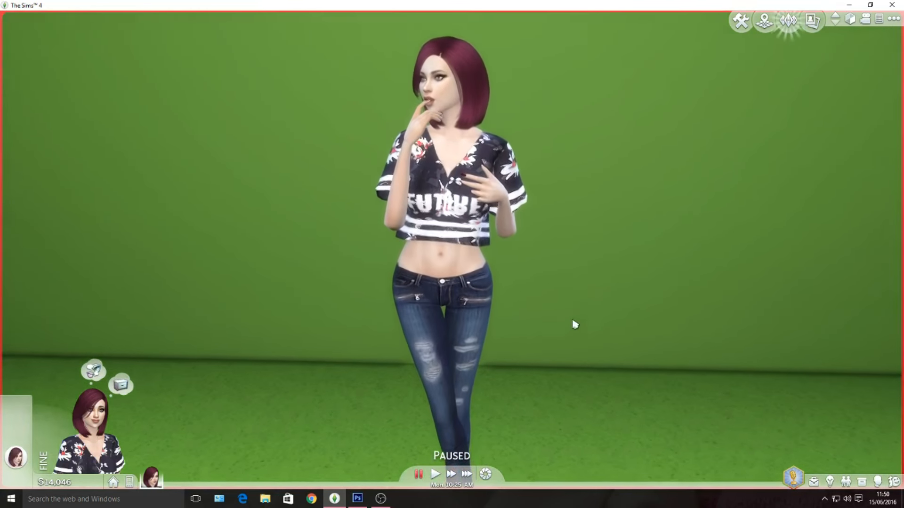
pyautogui.scroll(-2, 574, 320)
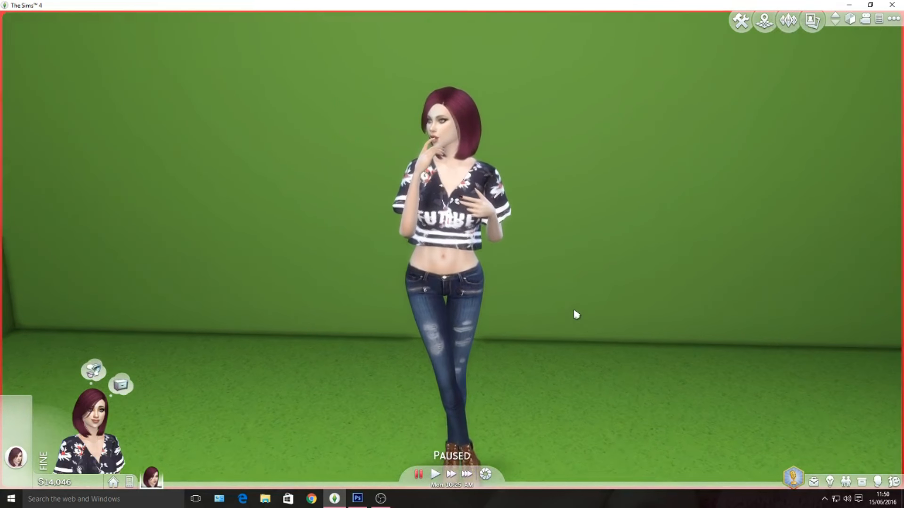
pyautogui.scroll(2, 575, 311)
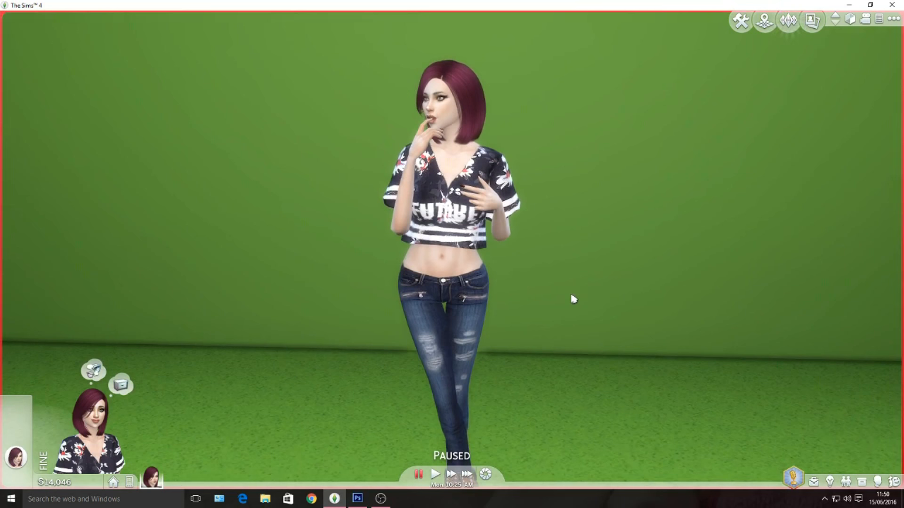
# Step: Switch to the free camera mode with the interface hidden and bring the posed Sim near the centre of the view
pyautogui.press('Tab')
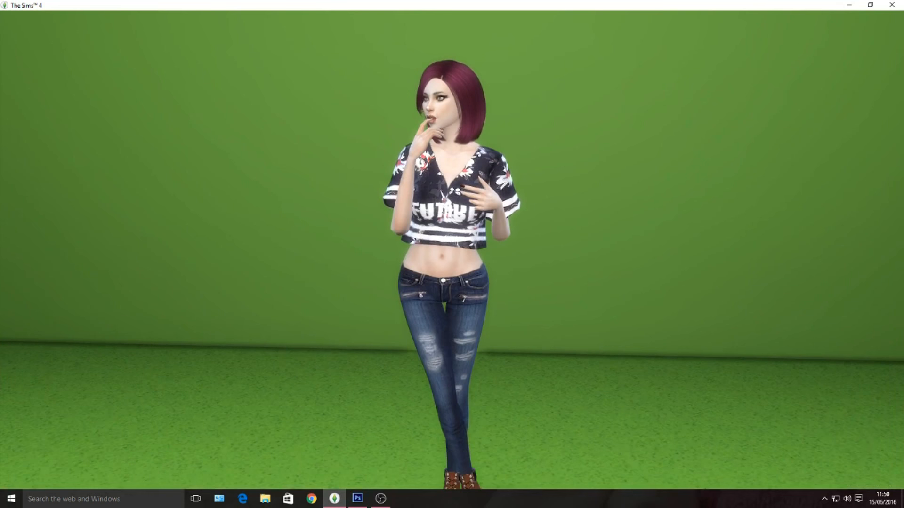
pyautogui.scroll(2, 452, 254)
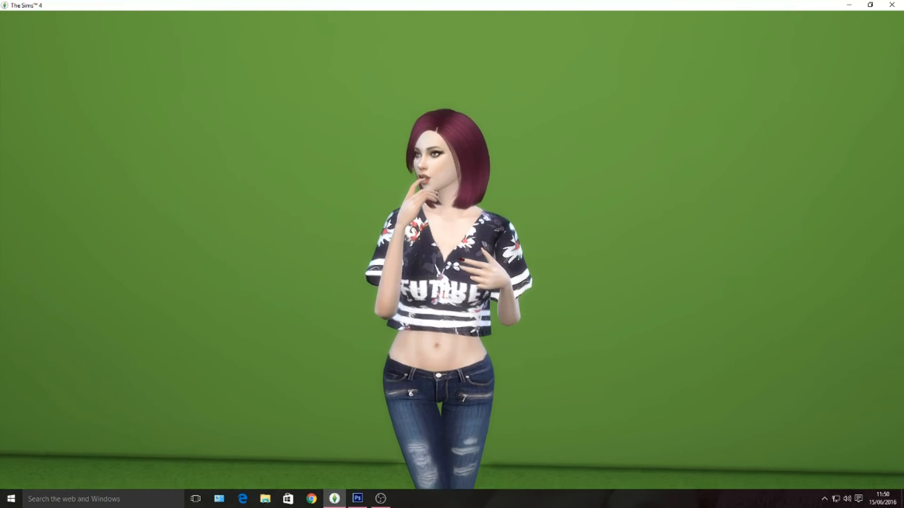
pyautogui.scroll(-4, 451, 254)
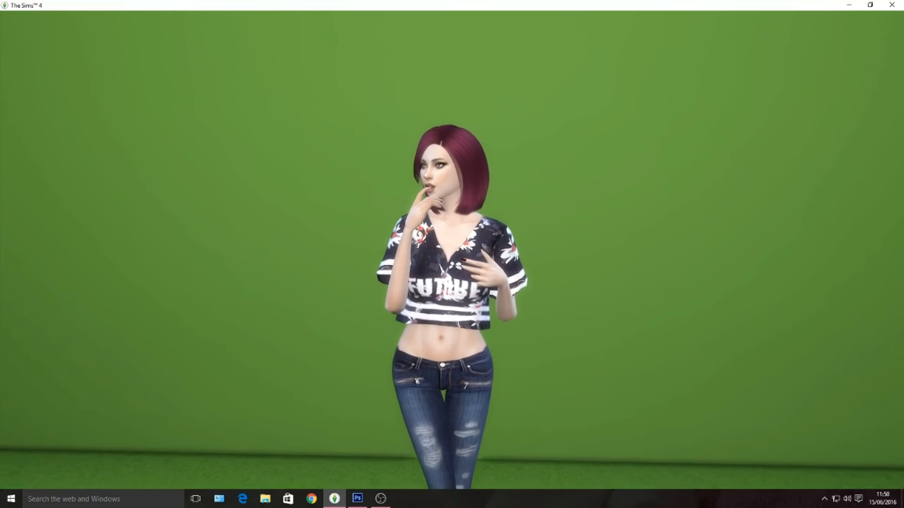
pyautogui.press('w')
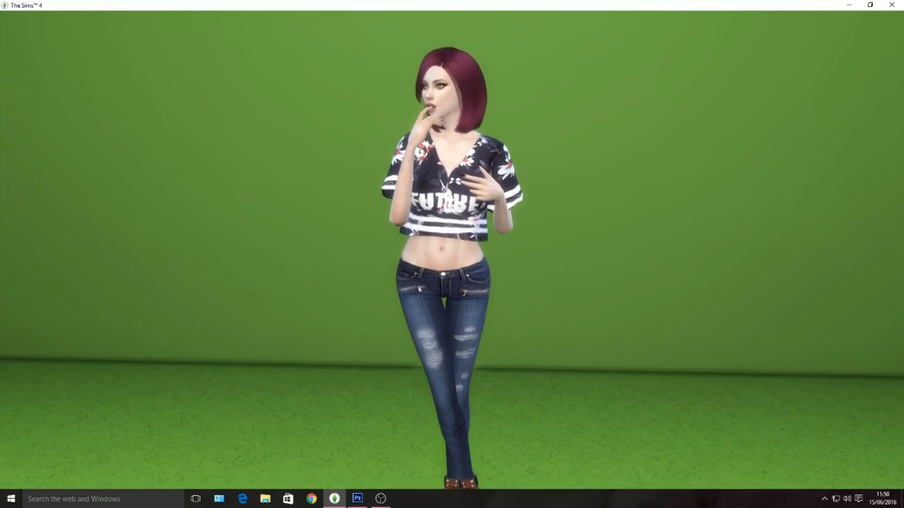
pyautogui.press('a')
pyautogui.press('d')
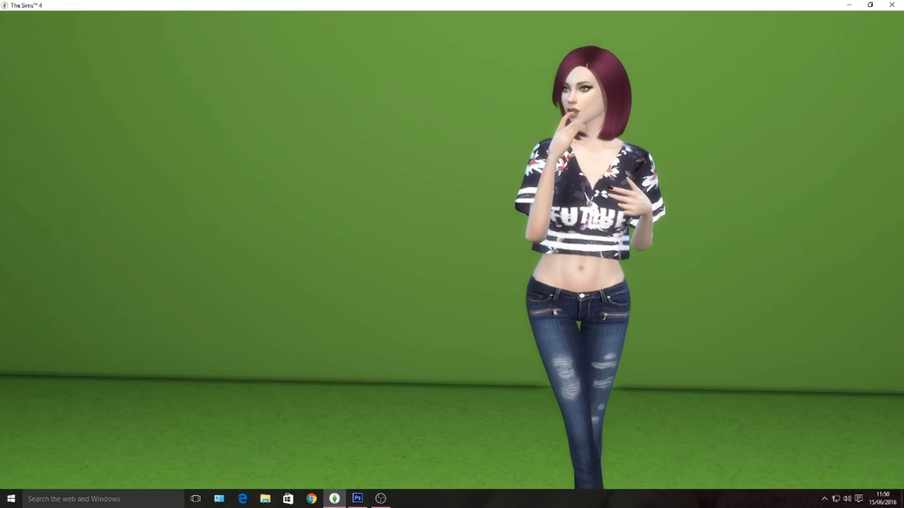
pyautogui.press('a')
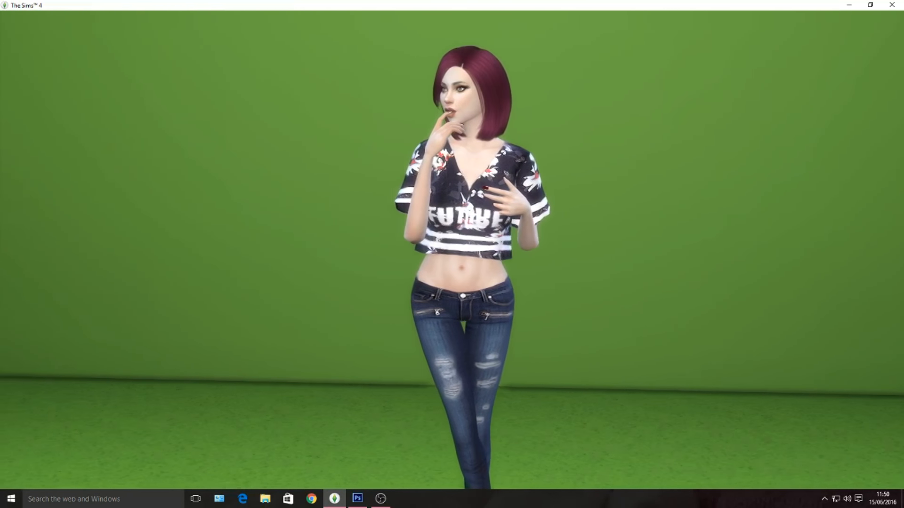
# Step: Pull the free camera back and adjust its height until the Sim's whole body is framed against the green back wall
pyautogui.scroll(3, 452, 254)
pyautogui.press('e')
pyautogui.press('e')
pyautogui.press('x')
pyautogui.press('z')
pyautogui.press('q')
pyautogui.press('x')
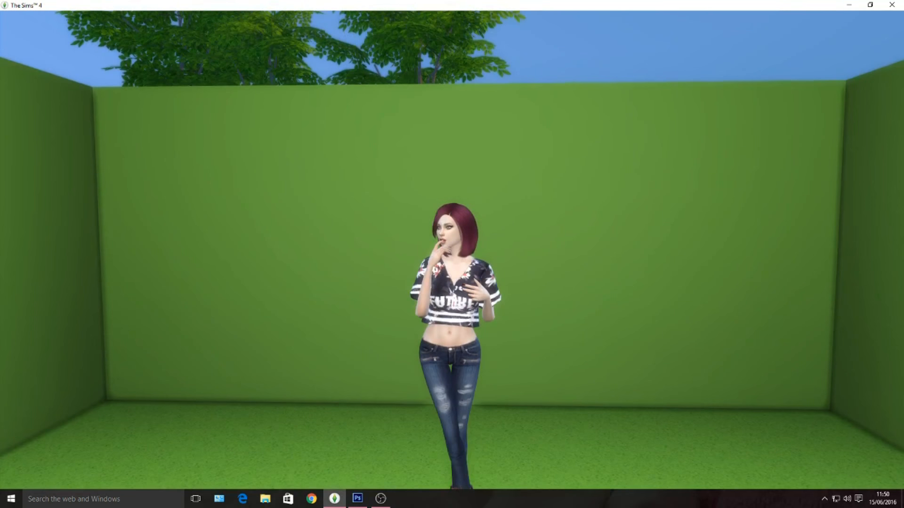
pyautogui.press('q')
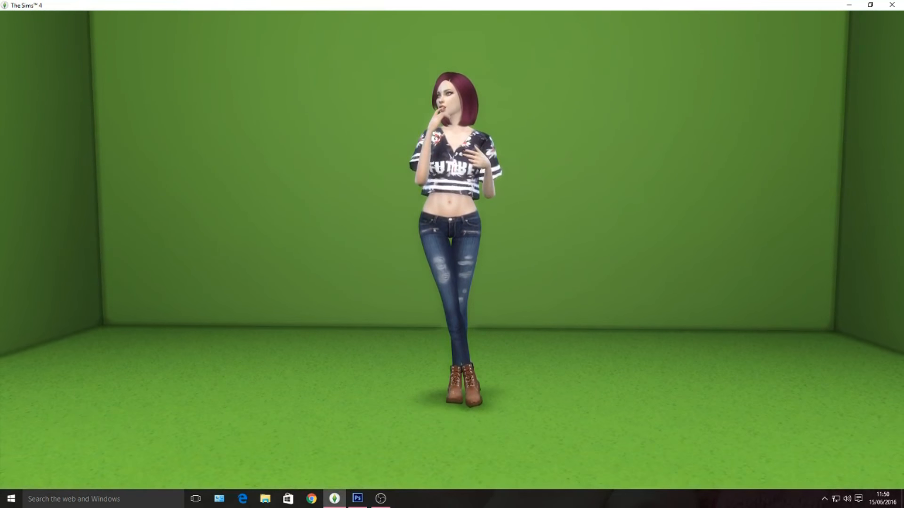
# Step: Move the free camera in on the Sim to frame a waist-up shot against the green wall
pyautogui.press('z')
pyautogui.press('e')
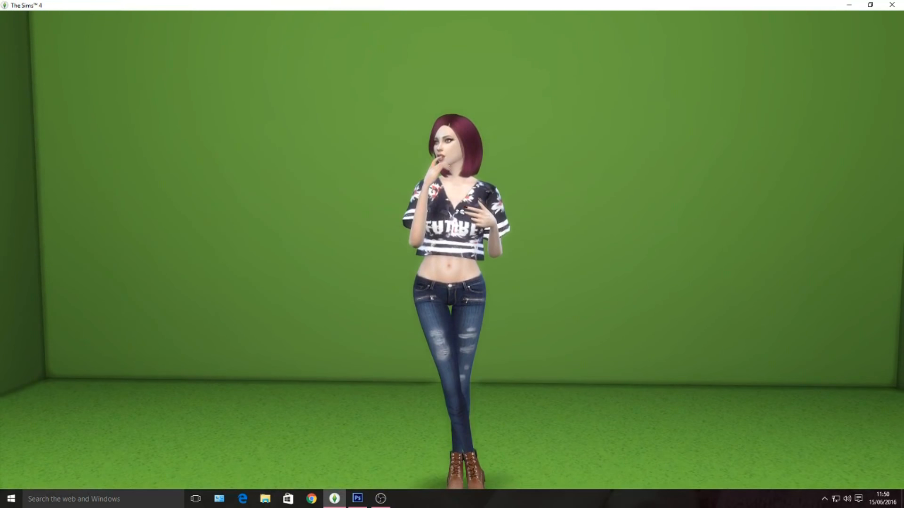
pyautogui.press('e')
pyautogui.press('q')
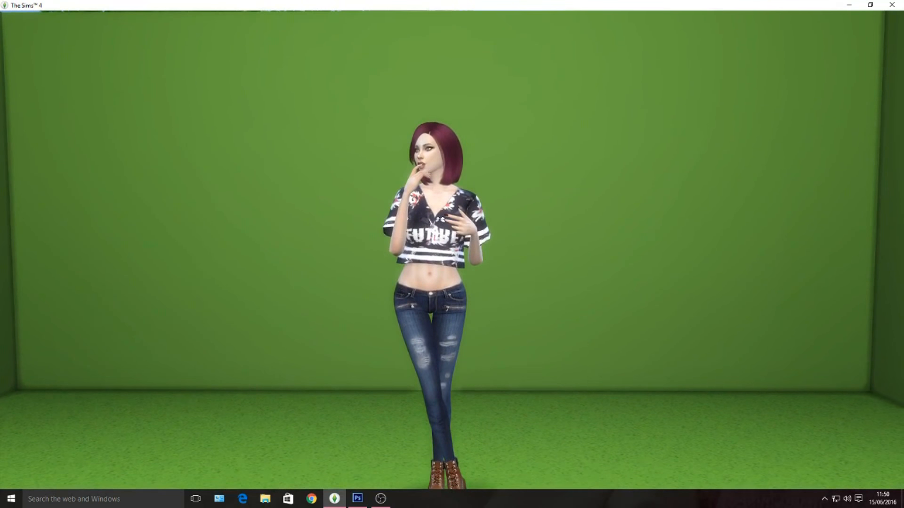
pyautogui.press('z')
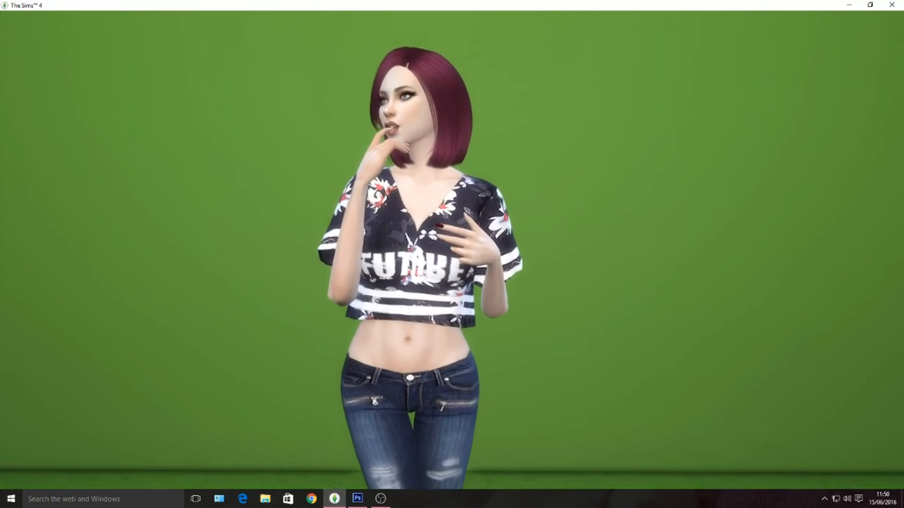
pyautogui.press('e')
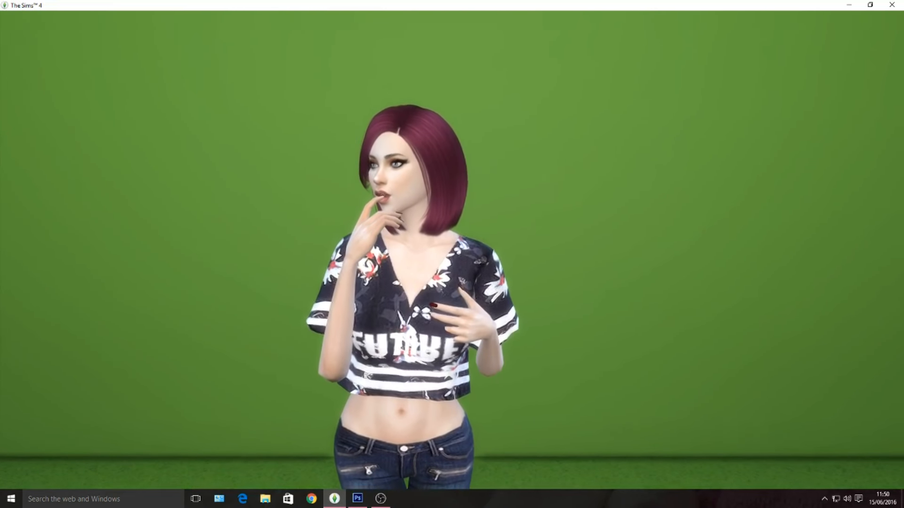
pyautogui.press('z')
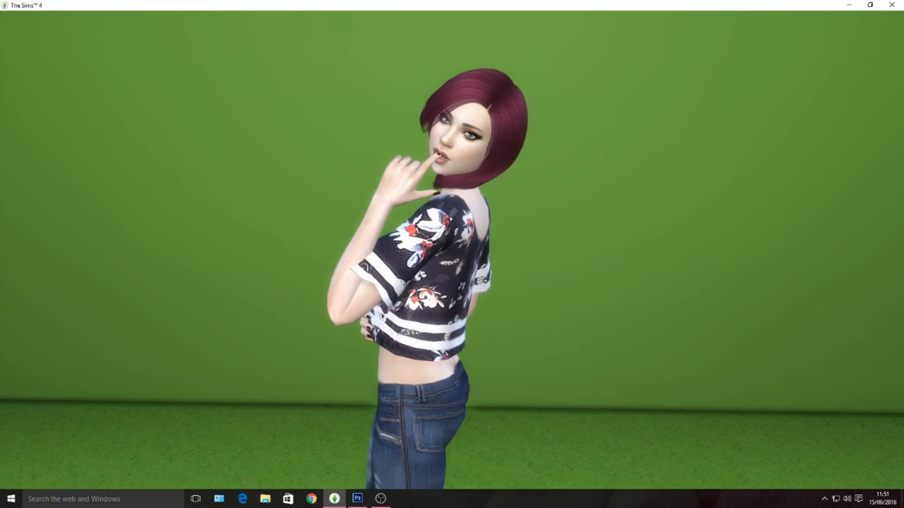
# Step: View the Sim's further poses from different distances, finishing with a close-up of her face and upper body
pyautogui.scroll(-3, 452, 254)
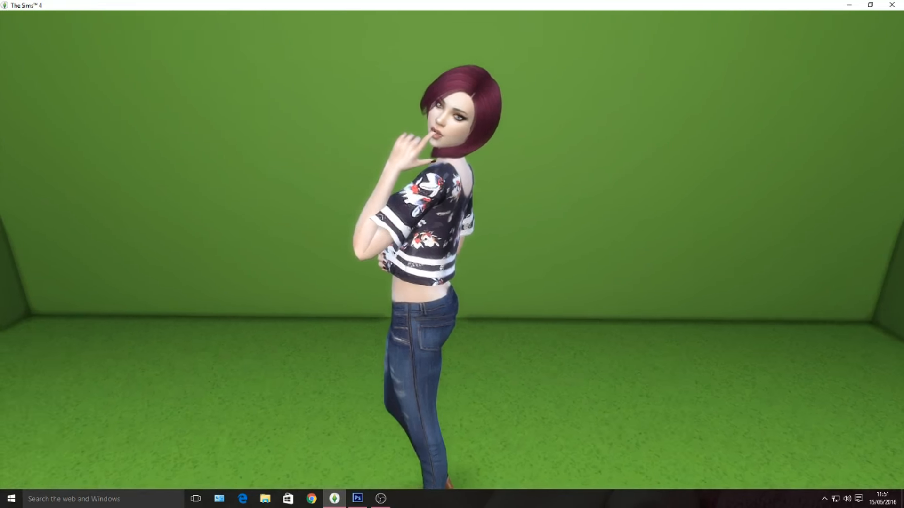
pyautogui.scroll(5, 452, 254)
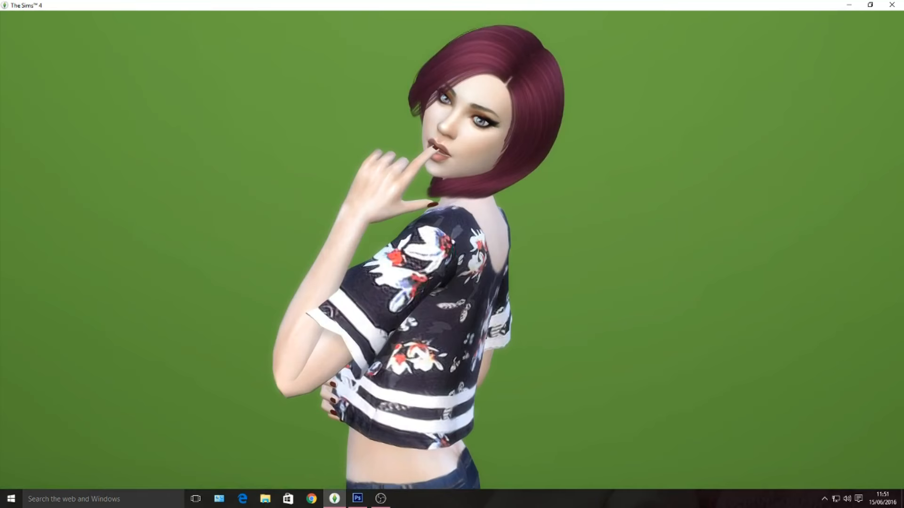
pyautogui.scroll(-3, 452, 254)
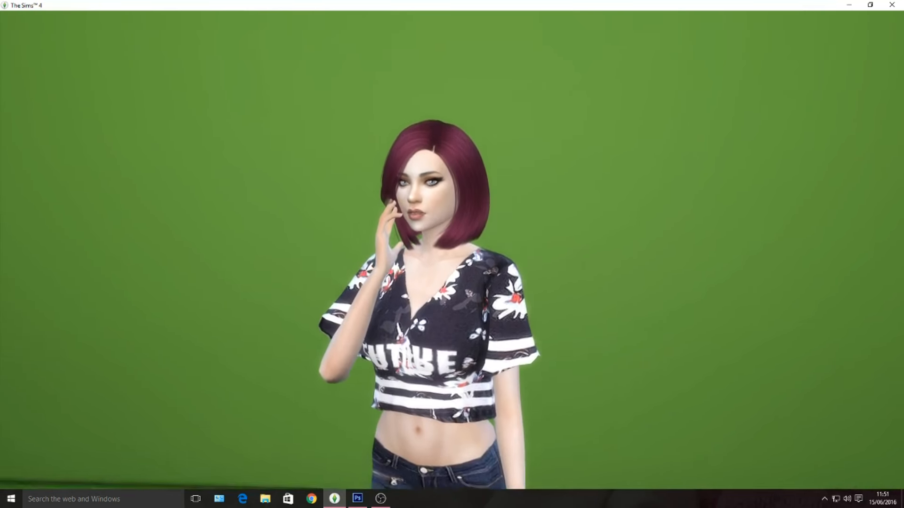
pyautogui.scroll(3, 452, 254)
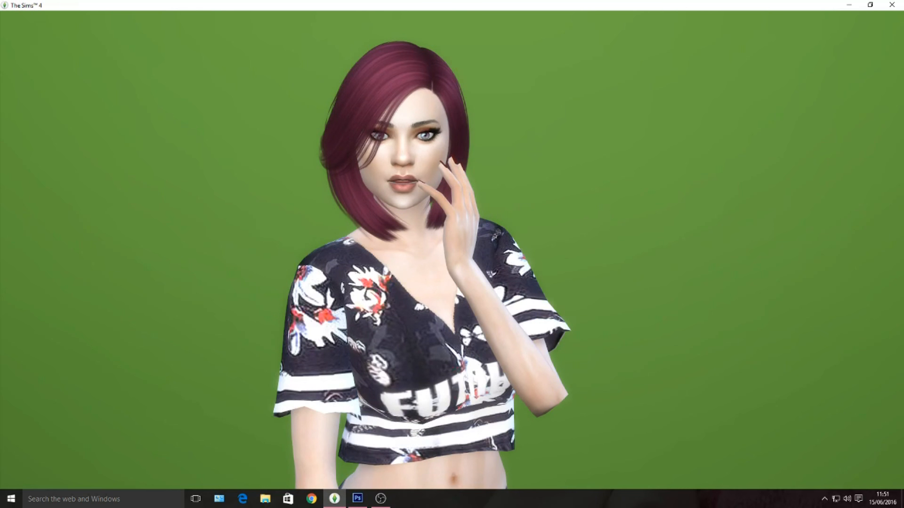
# Step: Leave the free camera mode and open the Pose By Pack selection for the Sim
pyautogui.press('Tab')
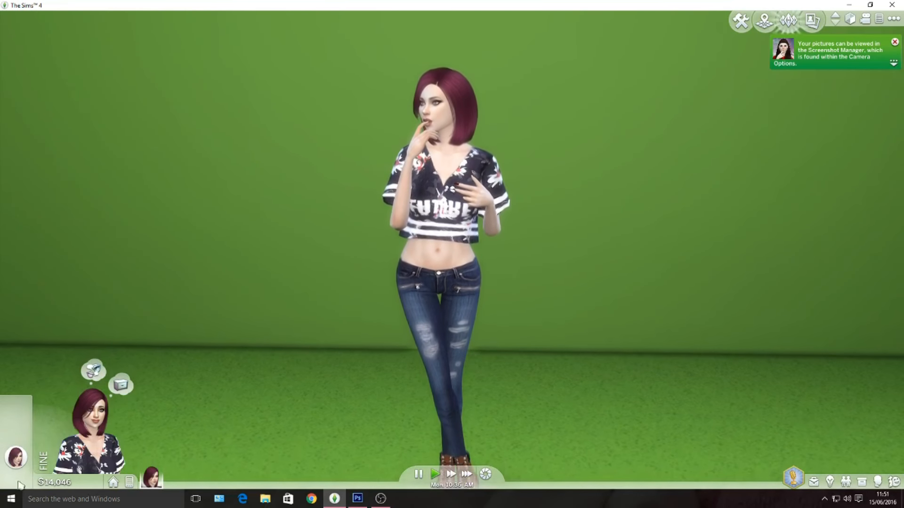
pyautogui.scroll(-2, 466, 438)
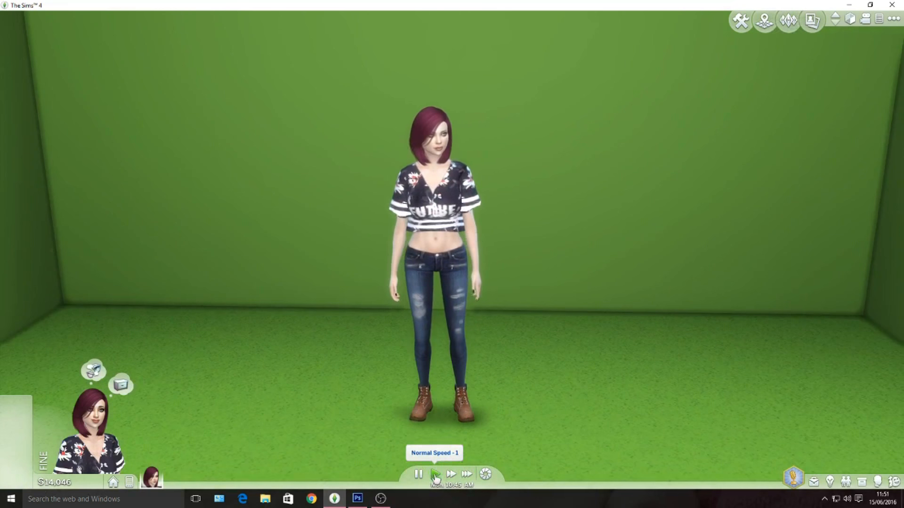
pyautogui.scroll(3, 490, 256)
pyautogui.click(436, 275)
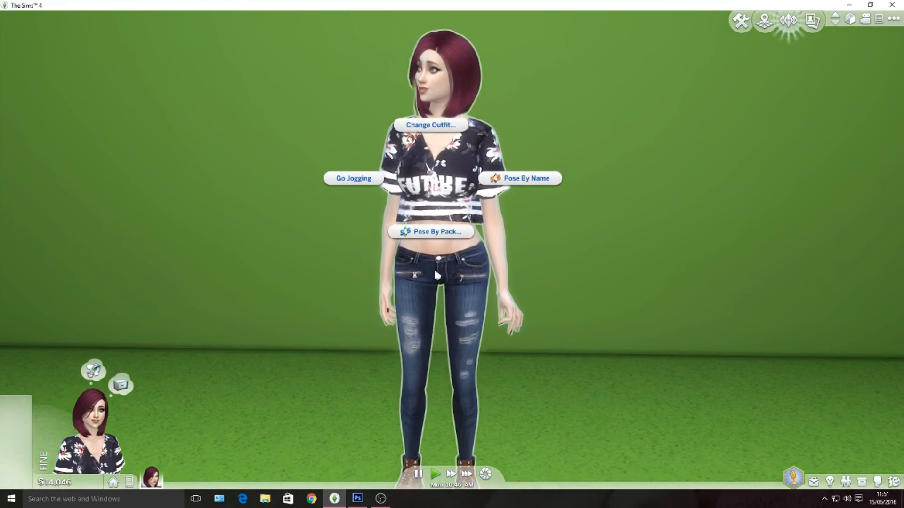
pyautogui.click(428, 232)
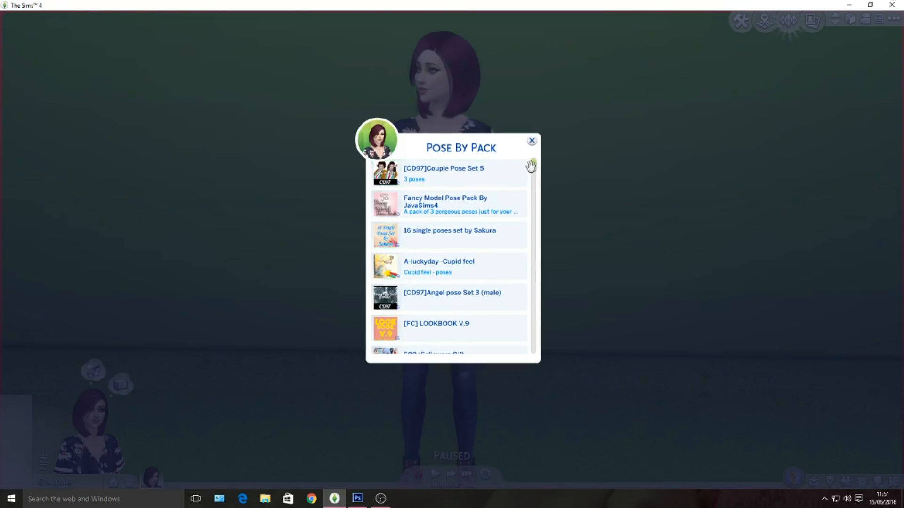
# Step: Apply the last entry of the [FC] LOOKBOOK V.9 pose pack to the Sim and pause the game
pyautogui.scroll(-1, 532, 171)
pyautogui.scroll(-4, 476, 203)
pyautogui.scroll(-1, 466, 190)
pyautogui.scroll(2, 464, 186)
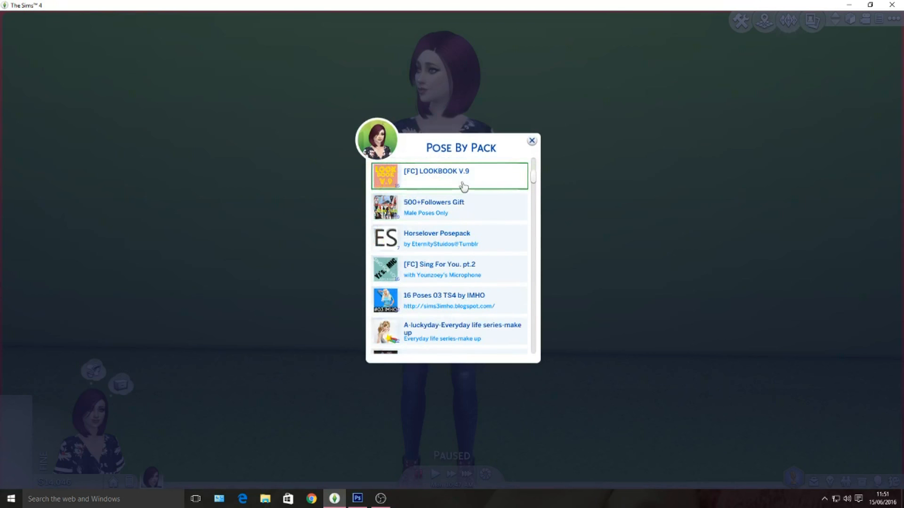
pyautogui.click(463, 187)
pyautogui.scroll(-6, 461, 190)
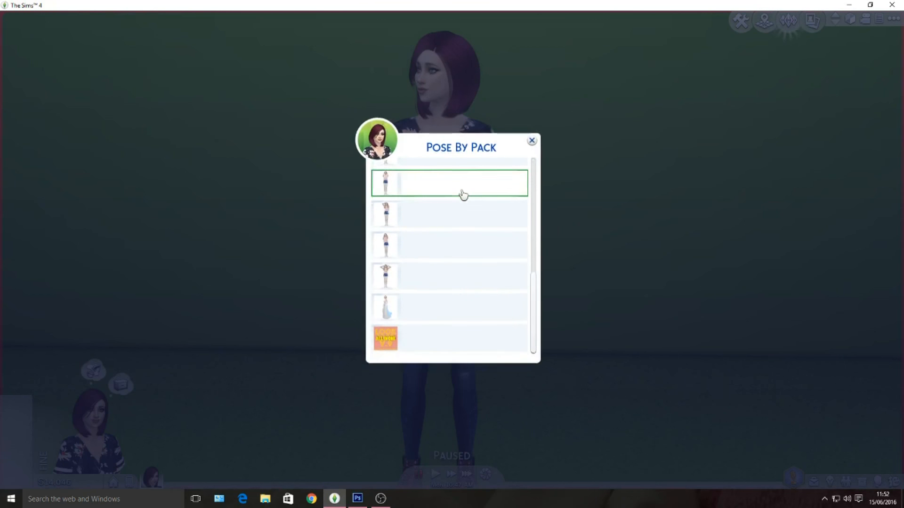
pyautogui.click(442, 349)
pyautogui.press('p')
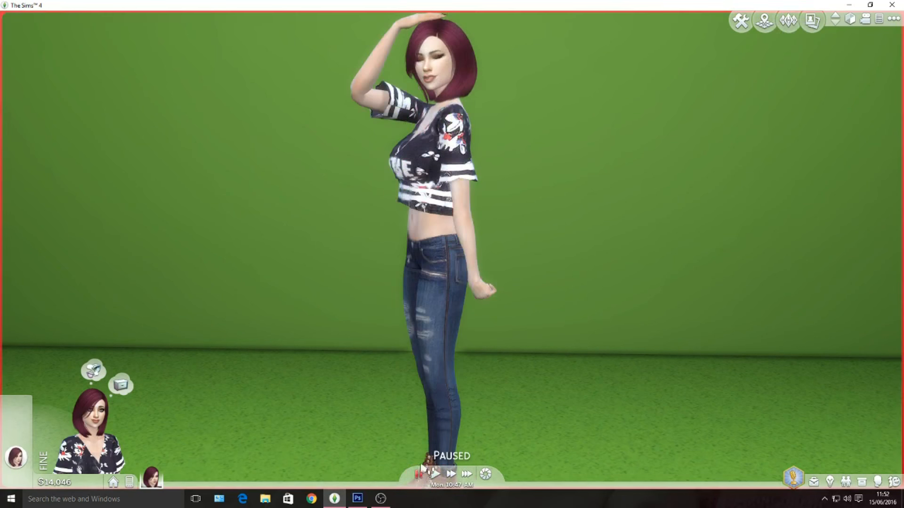
# Step: Frame the posed Sim with the free camera from full body to an upper-body close-up, and return to the normal game view
pyautogui.scroll(-2, 471, 249)
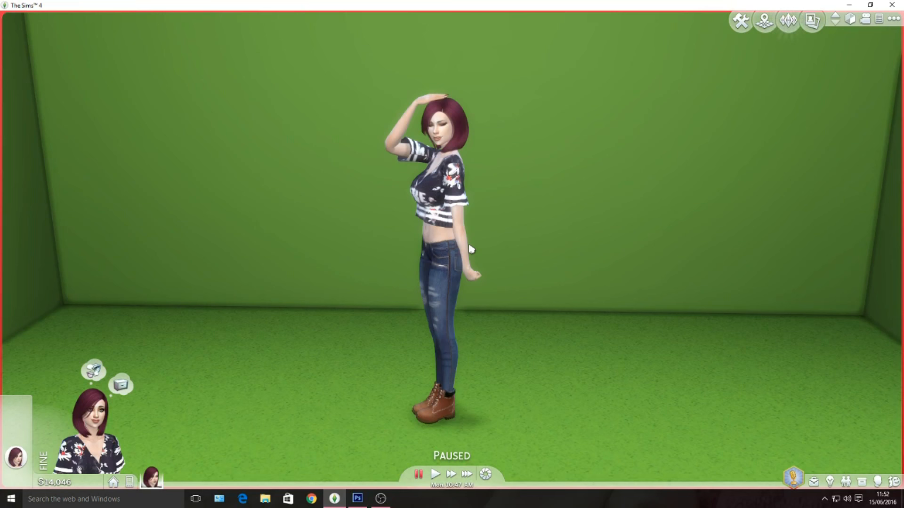
pyautogui.press('Tab')
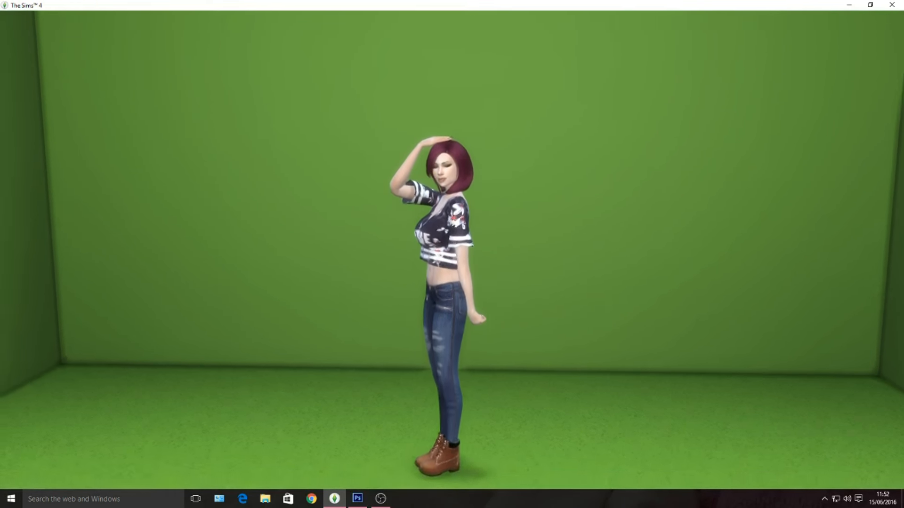
pyautogui.scroll(5, 452, 250)
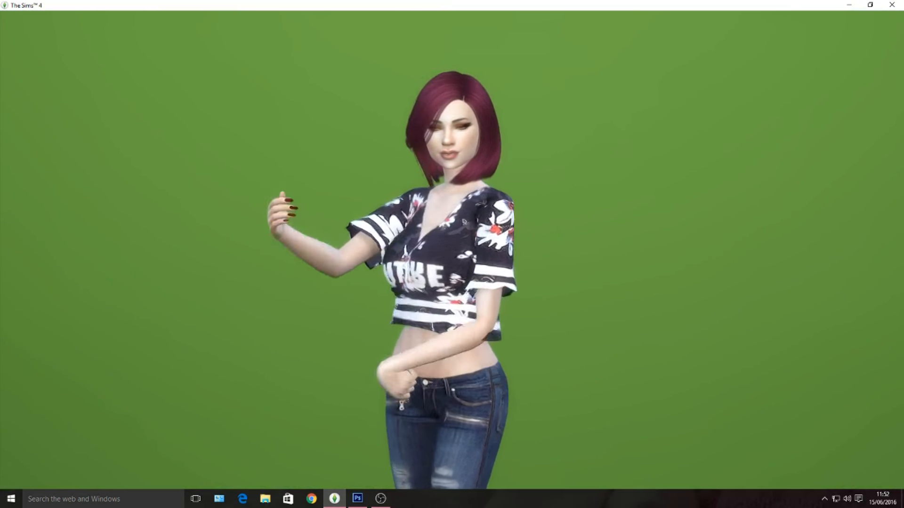
pyautogui.scroll(3, 451, 250)
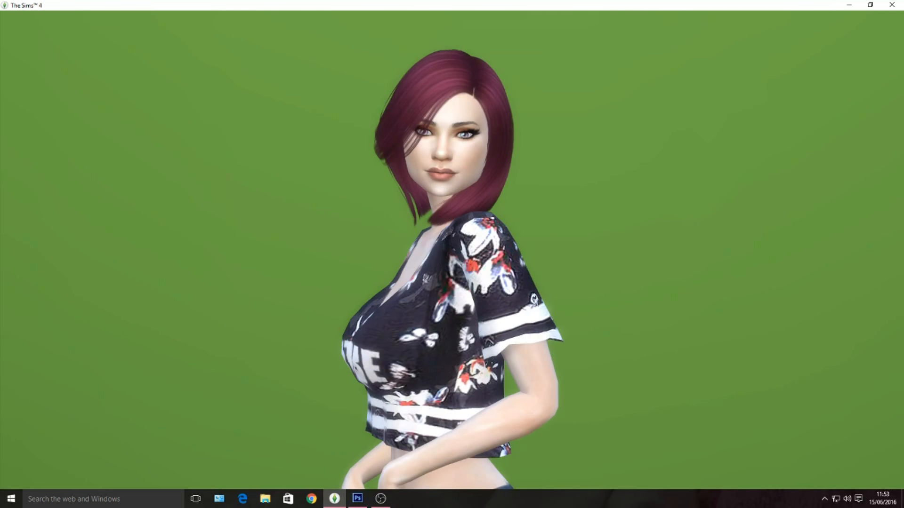
pyautogui.press('Tab')
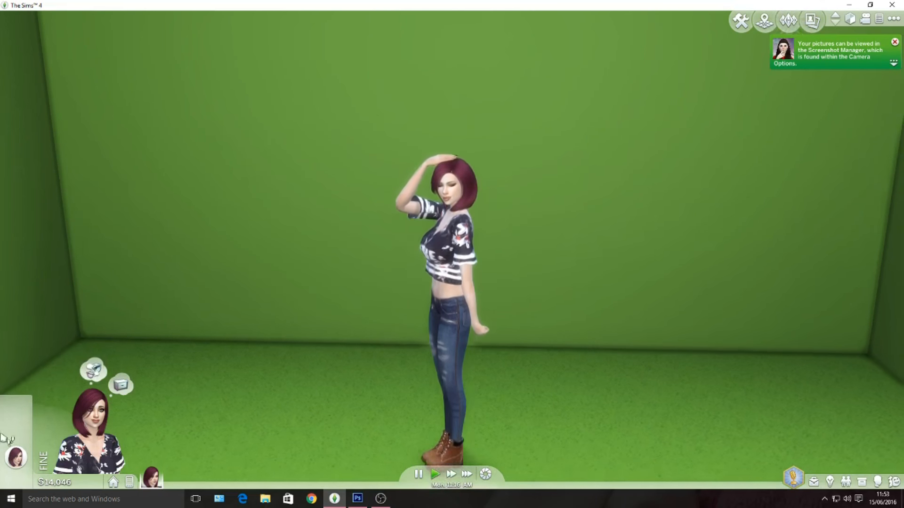
# Step: View the Sim's poses and the whole green room from different distances, pausing the game and resuming it at normal speed
pyautogui.scroll(-3, 404, 282)
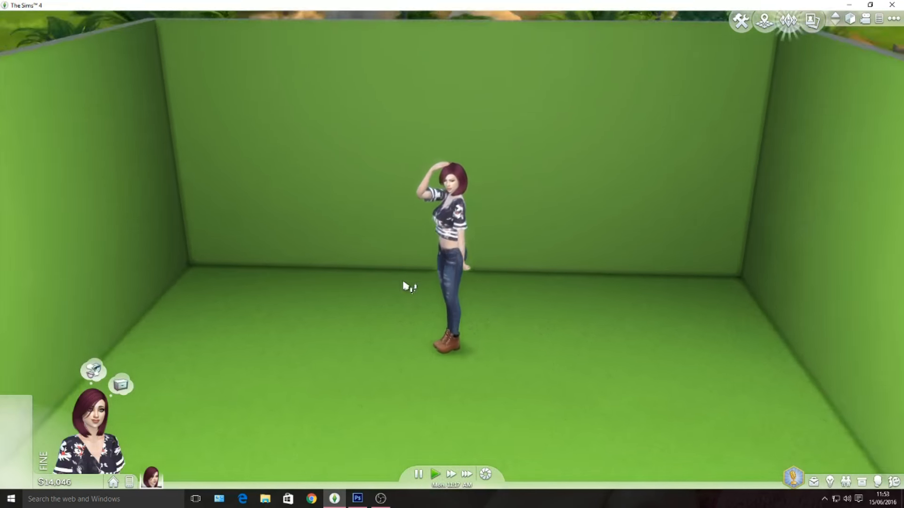
pyautogui.scroll(4, 408, 285)
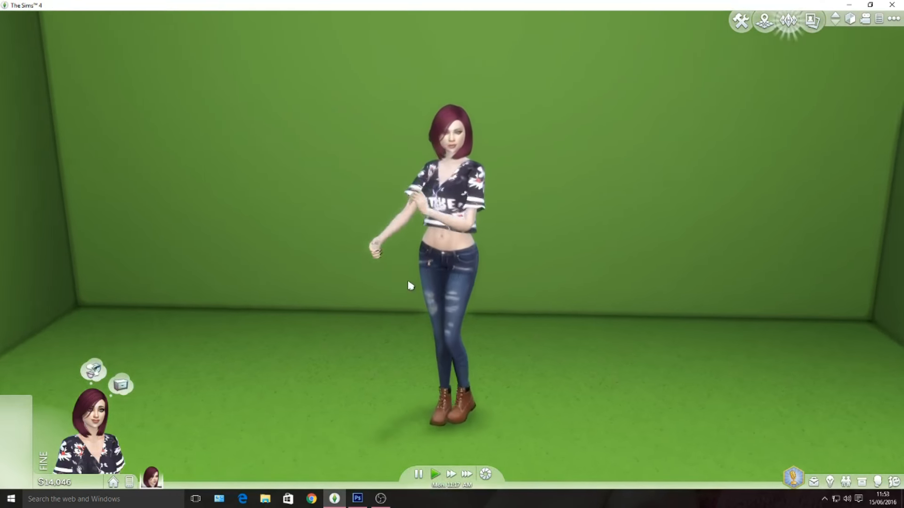
pyautogui.scroll(-2, 409, 286)
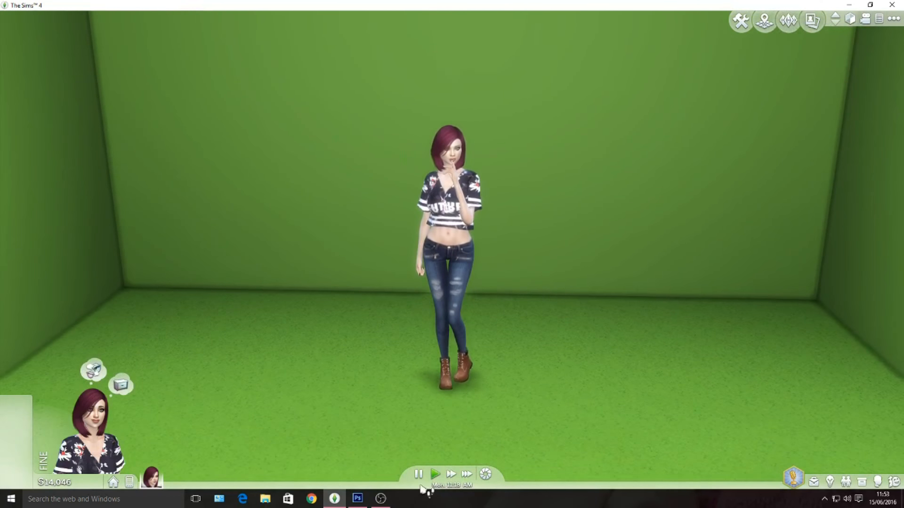
pyautogui.click(419, 474)
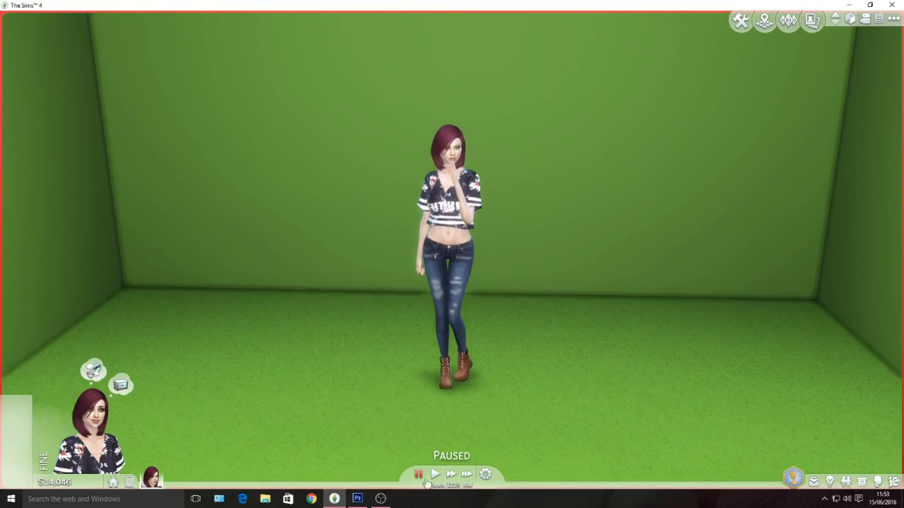
pyautogui.scroll(-3, 504, 300)
pyautogui.scroll(3, 507, 411)
pyautogui.scroll(-3, 306, 387)
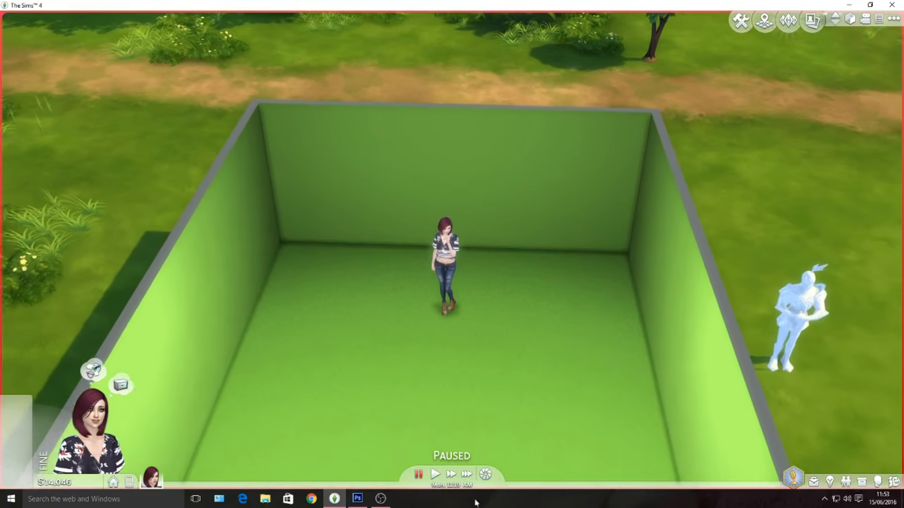
pyautogui.click(435, 474)
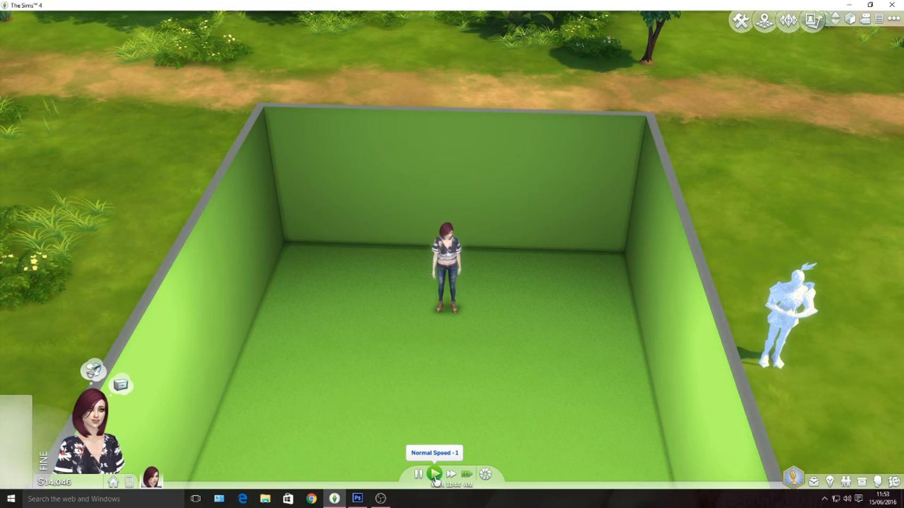
pyautogui.scroll(5, 485, 403)
pyautogui.scroll(-2, 485, 403)
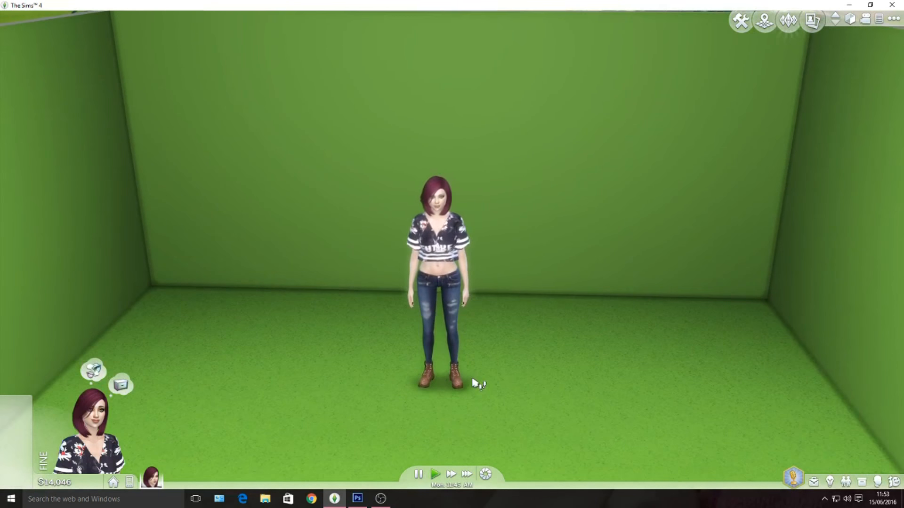
# Step: Open the cheat console, try testingcheats enabled, and turn cheats on with testingcheats on
pyautogui.hotkey('ctrl', 'shift', 'c')
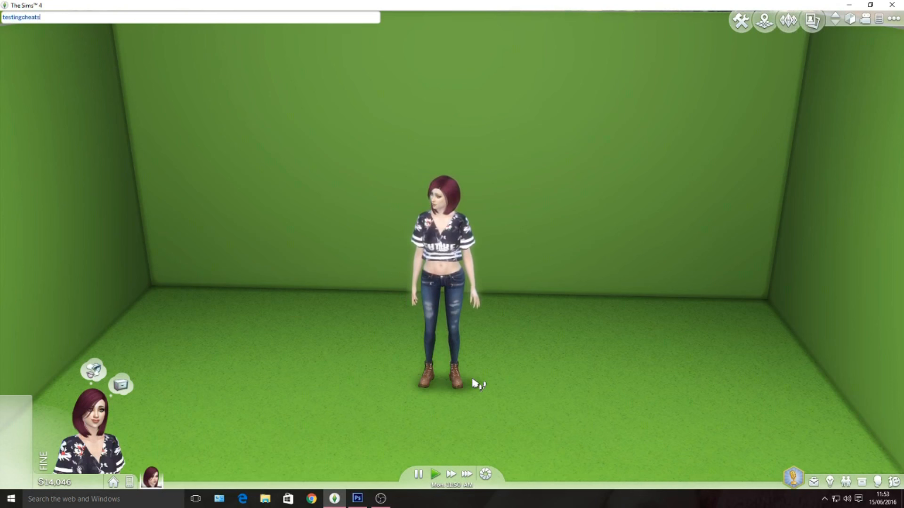
pyautogui.write('nabled')
pyautogui.press('Return')
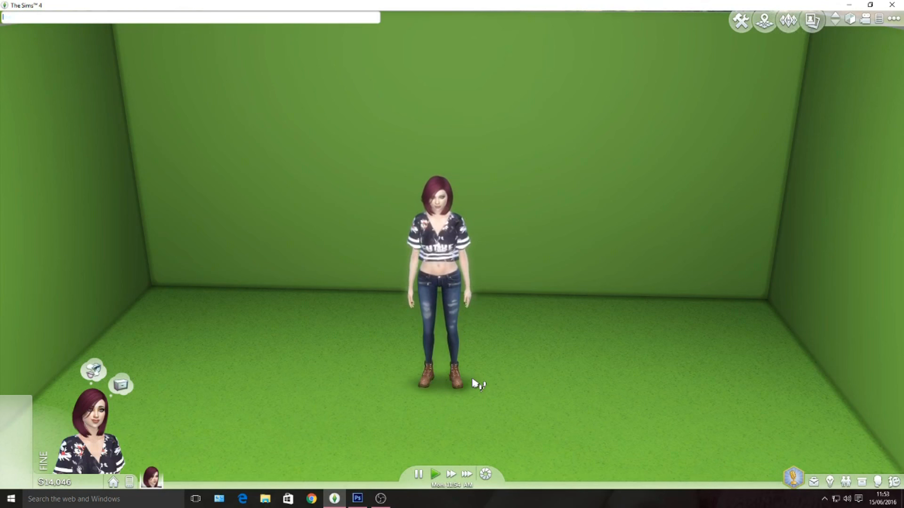
pyautogui.write('testingcheats on')
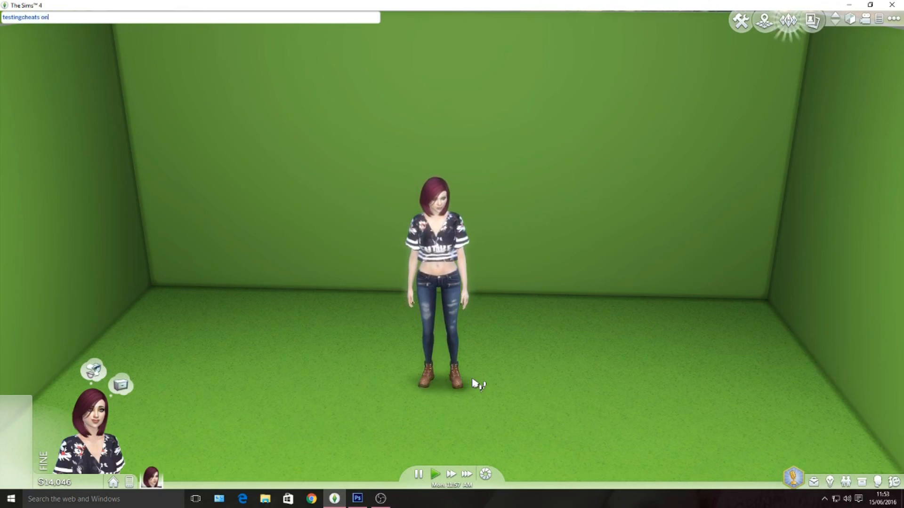
pyautogui.press('Return')
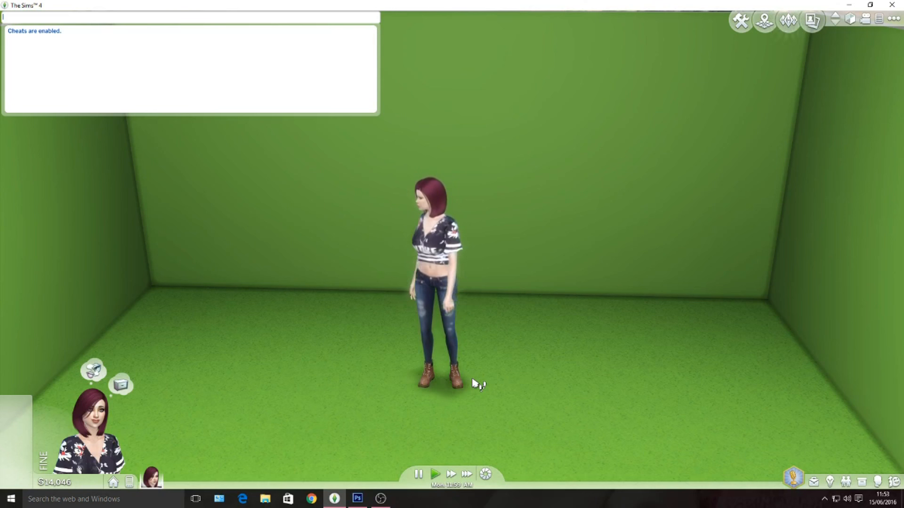
# Step: Enter the cas.fulleditmode cheat and close the cheat console
pyautogui.write('cas')
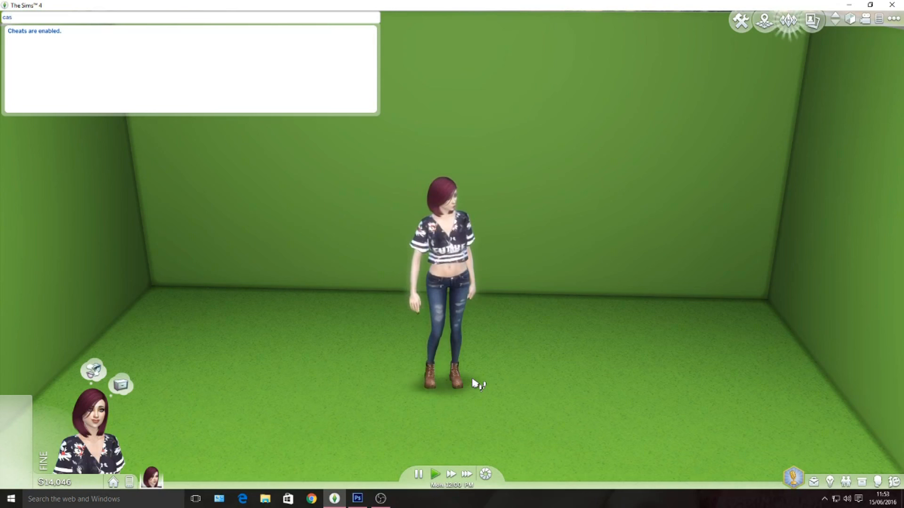
pyautogui.write('.fulled')
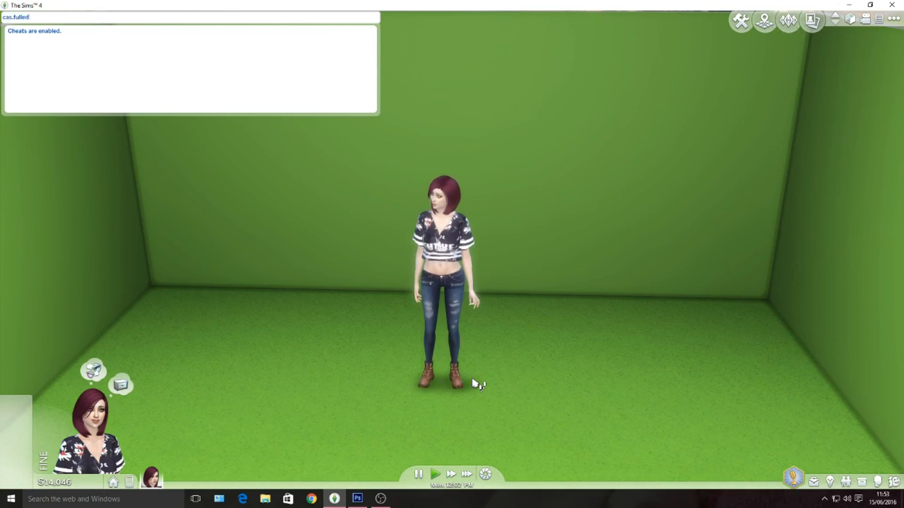
pyautogui.write('itmode')
pyautogui.press('Return')
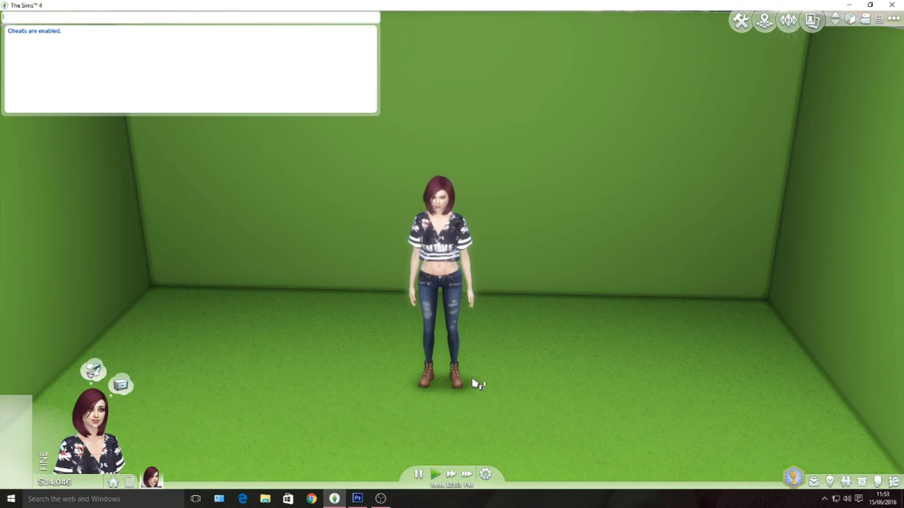
pyautogui.hotkey('ctrl', 'shift', 'c')
# Step: Open the Sim in Create a Sim through her cheat interactions and bring up her aspiration and trait choices
pyautogui.keyDown('shift'); pyautogui.click(442, 232); pyautogui.keyUp('shift')
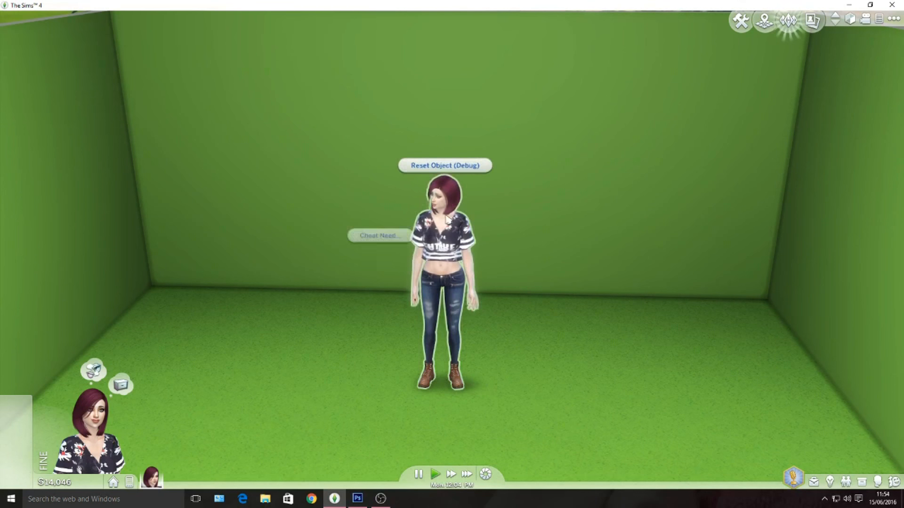
pyautogui.click(496, 240)
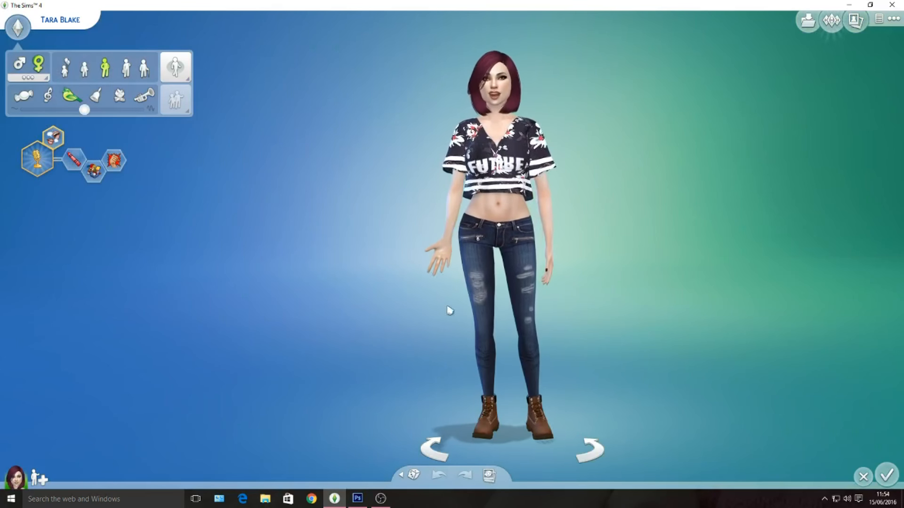
pyautogui.click(43, 164)
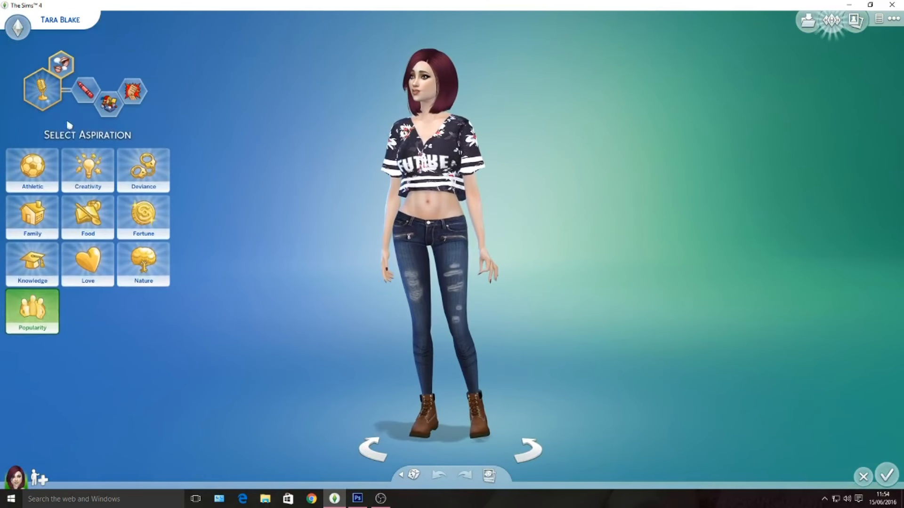
pyautogui.click(87, 92)
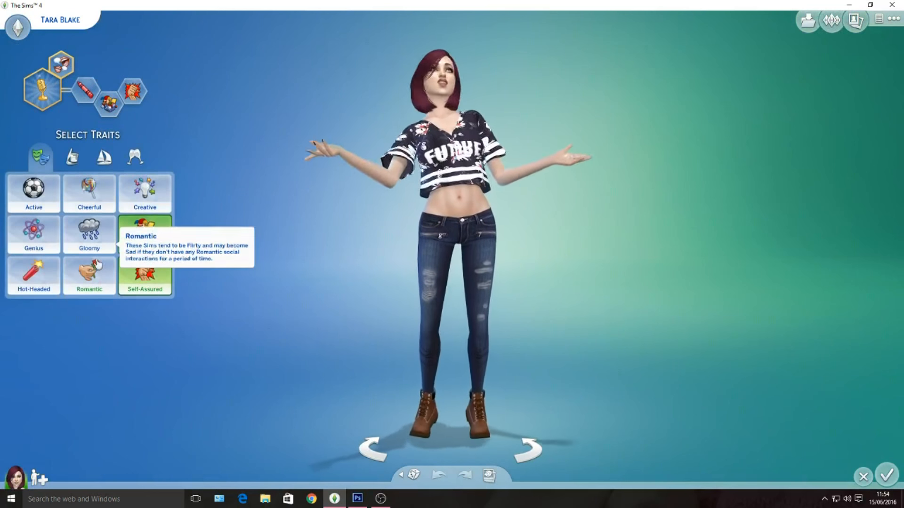
# Step: Remove the Sim's Self-Assured, Goofball and Childish traits and give her the Snob trait
pyautogui.click(136, 90)
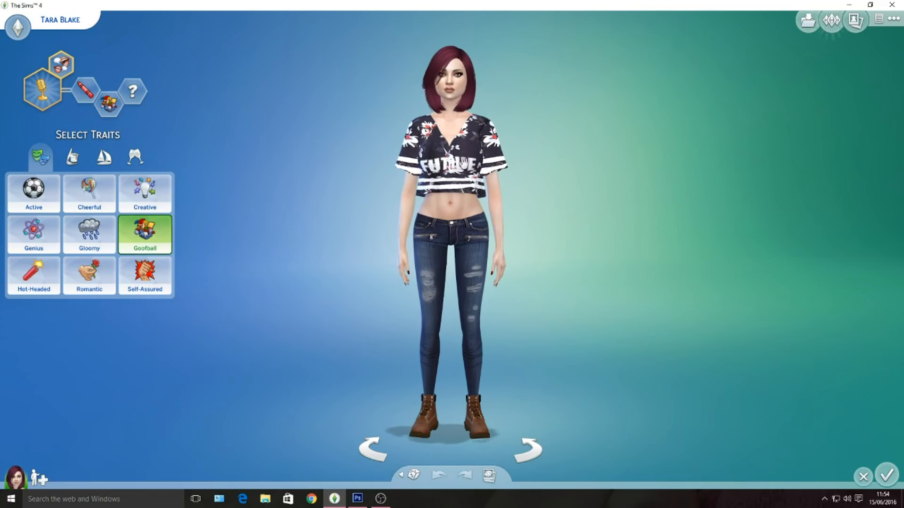
pyautogui.click(104, 158)
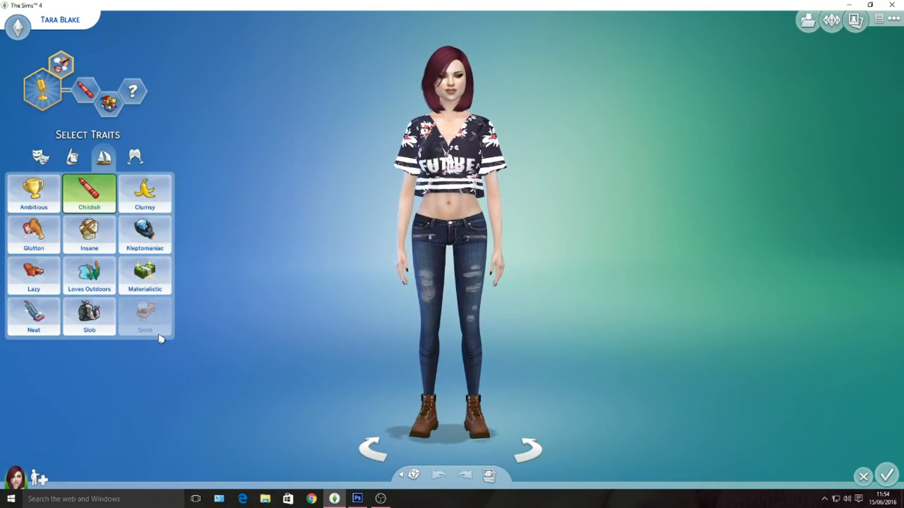
pyautogui.click(95, 85)
pyautogui.click(96, 84)
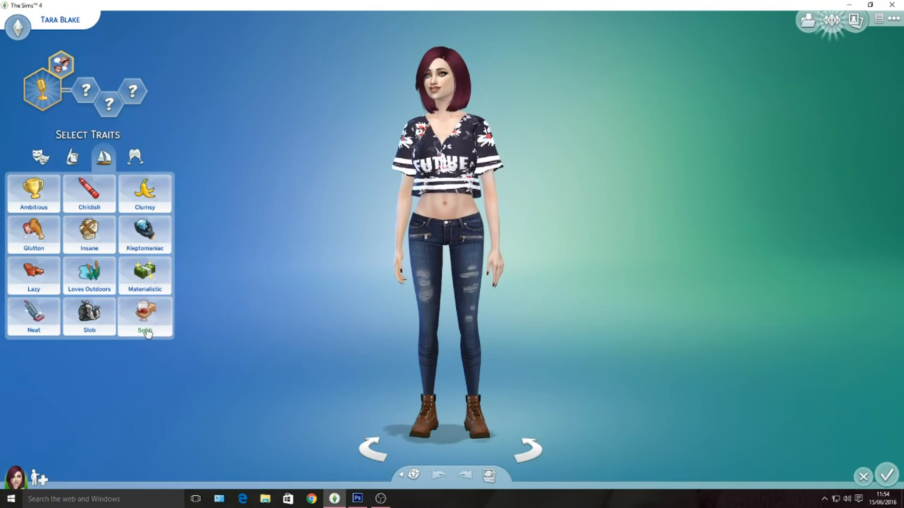
pyautogui.click(153, 323)
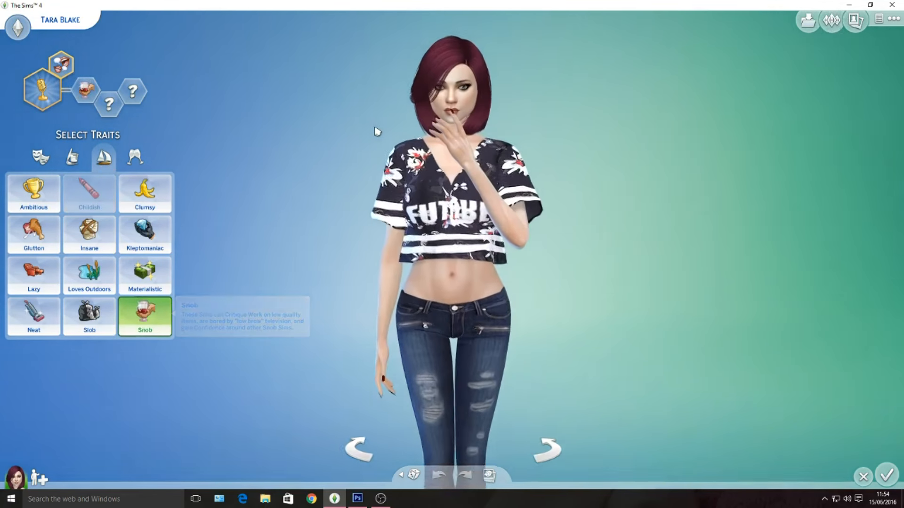
# Step: Take a screenshot of the Sim's upper body with her hand raised near her chin
pyautogui.scroll(3, 317, 192)
pyautogui.press('c')
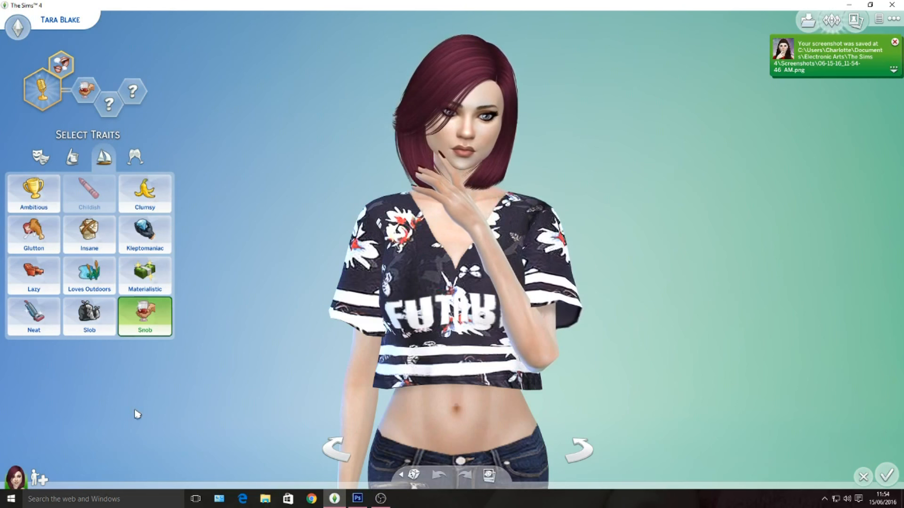
# Step: Take two more upper-body screenshots of the Sim's hand animations and remove her Snob trait
pyautogui.press('c')
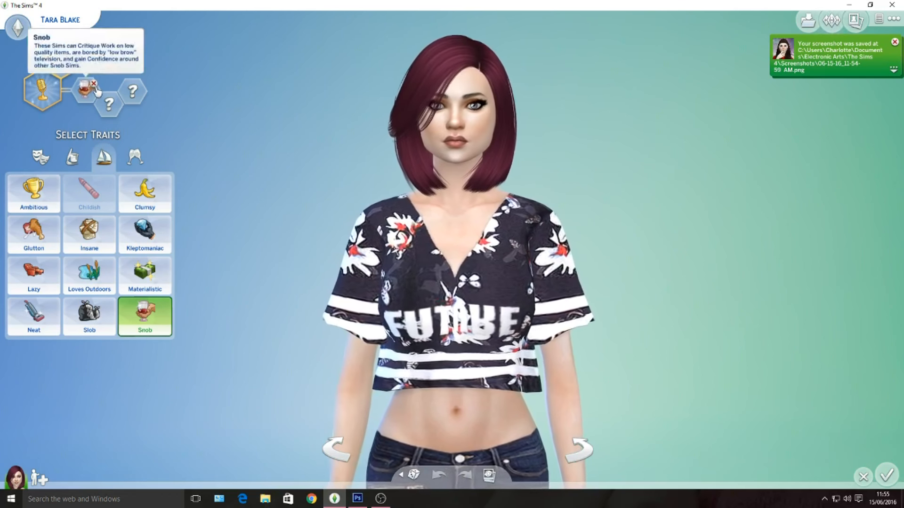
pyautogui.click(86, 89)
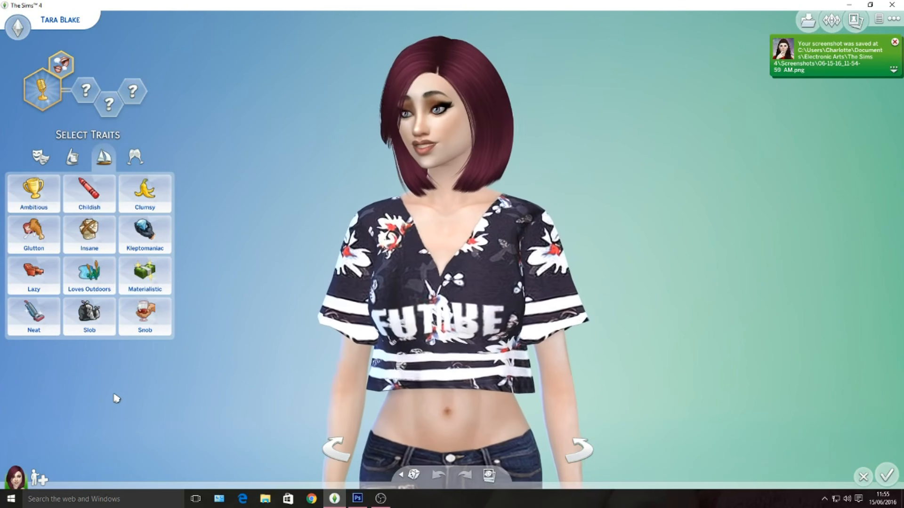
pyautogui.scroll(3, 116, 399)
pyautogui.press('c')
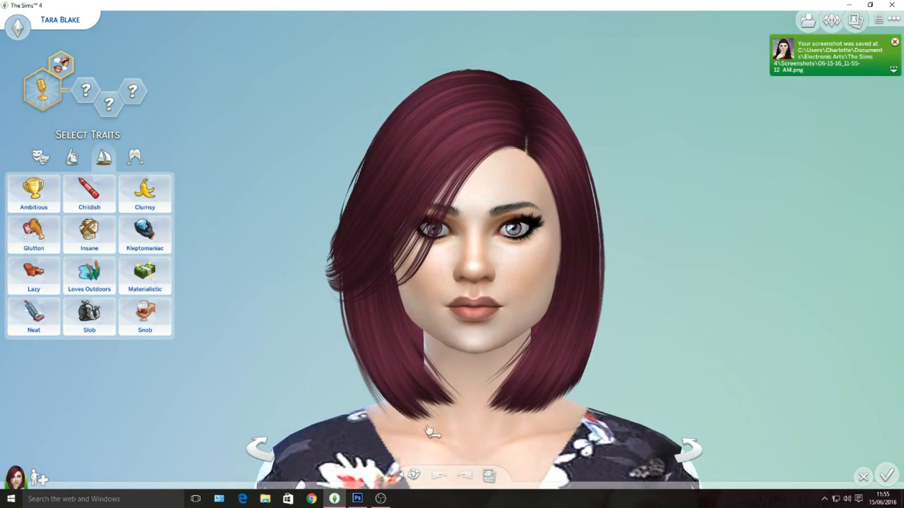
# Step: Exit Create a Sim, discarding the changes to the current household
pyautogui.scroll(-3, 364, 408)
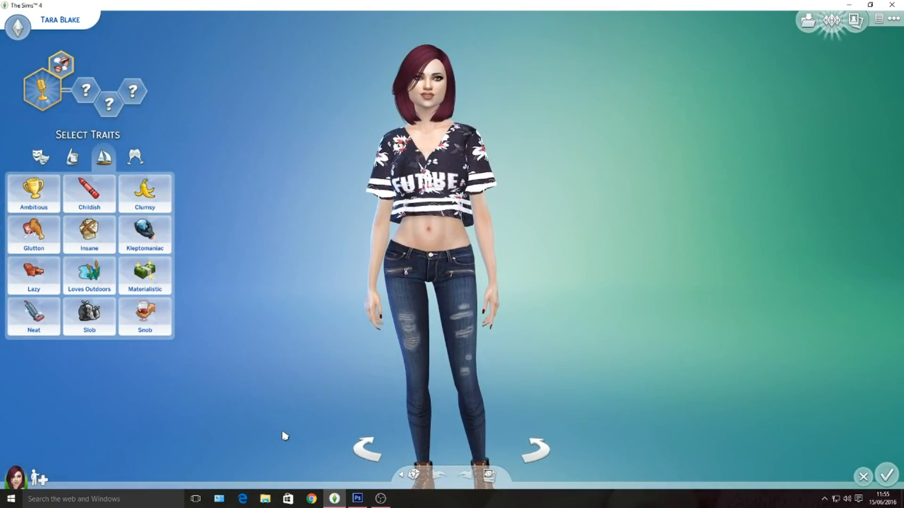
pyautogui.scroll(2, 285, 437)
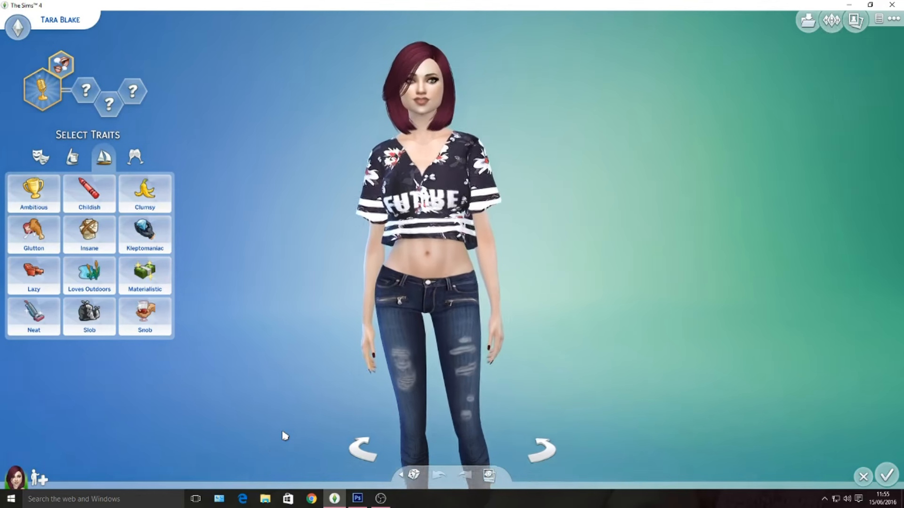
pyautogui.scroll(2, 284, 436)
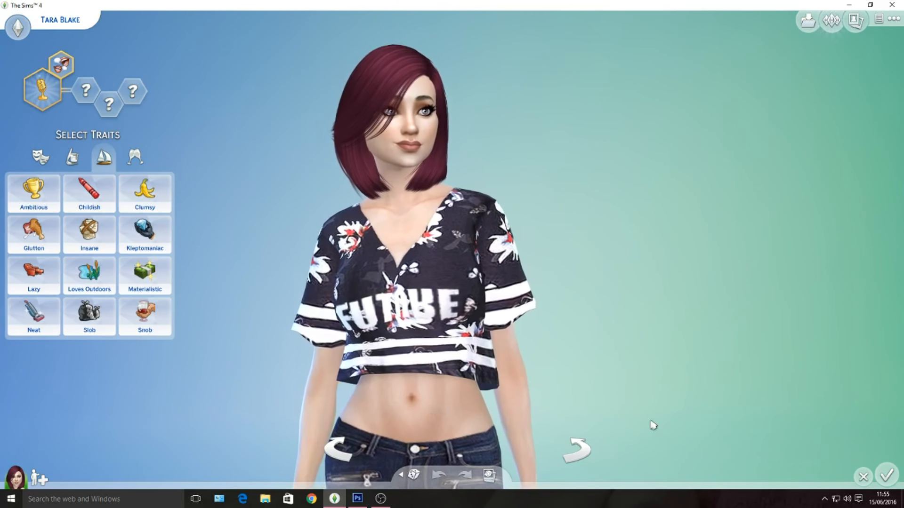
pyautogui.click(863, 477)
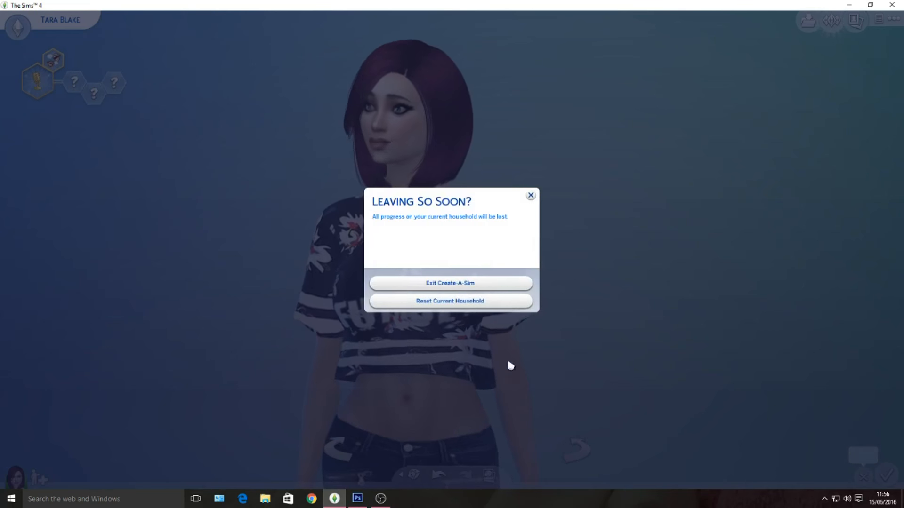
pyautogui.click(518, 283)
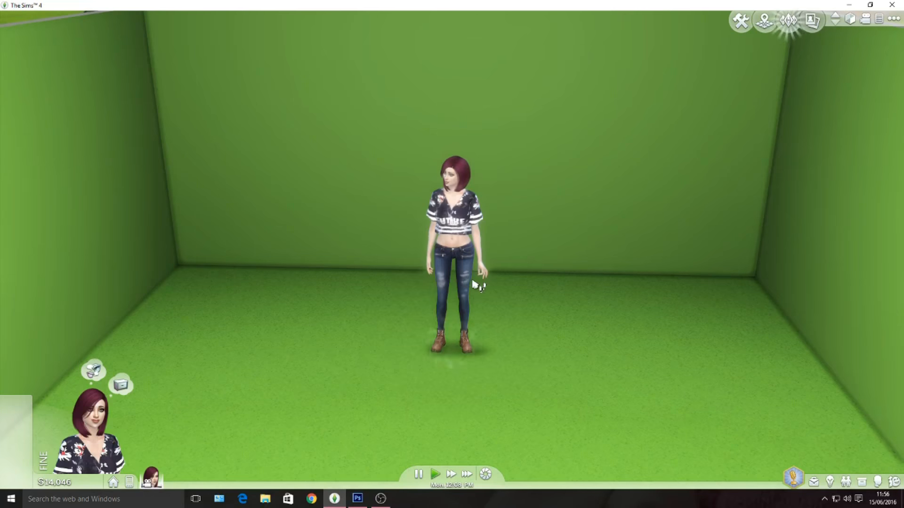
# Step: Pause the game in the green-screen room and minimise The Sims 4
pyautogui.scroll(-2, 478, 283)
pyautogui.scroll(5, 485, 302)
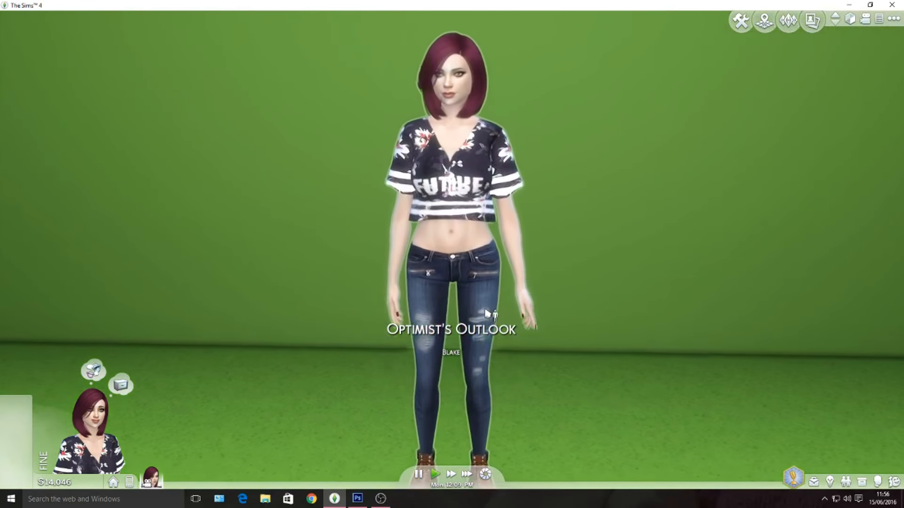
pyautogui.scroll(-2, 513, 309)
pyautogui.press('p')
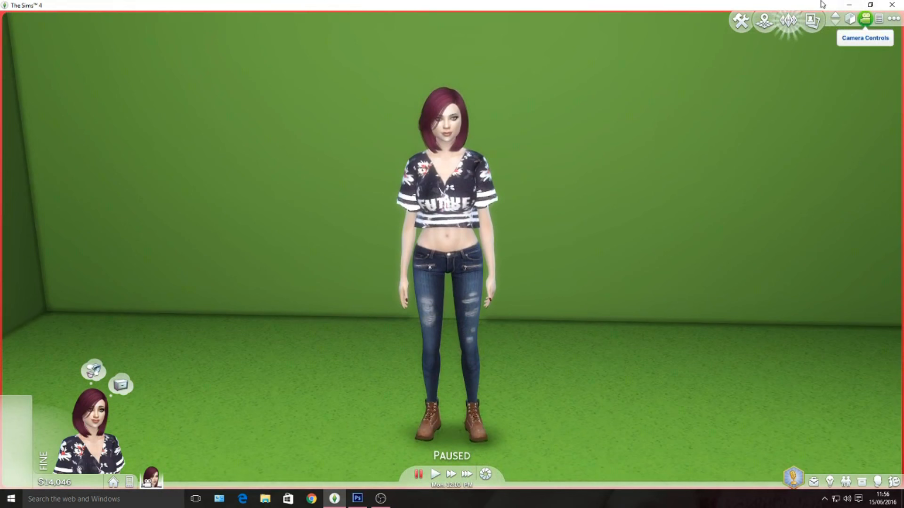
pyautogui.click(849, 5)
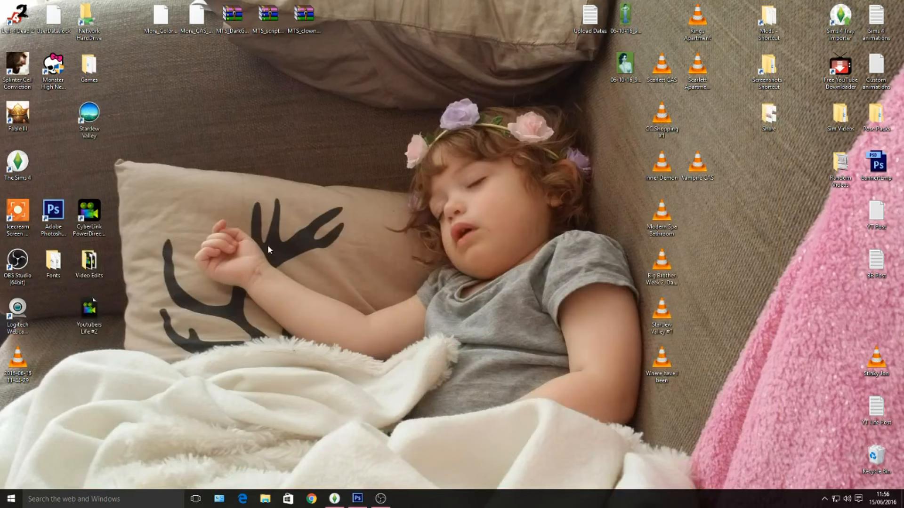
# Step: Switch to Photoshop and create a transparent 1278 × 720 pixel document at 300 pixels/inch with the Youtube Thumb preset
pyautogui.click(358, 498)
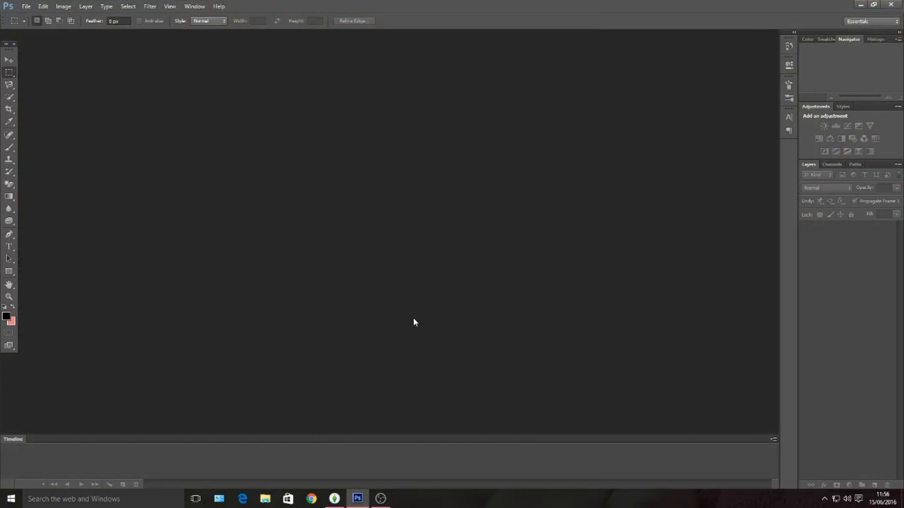
pyautogui.click(23, 6)
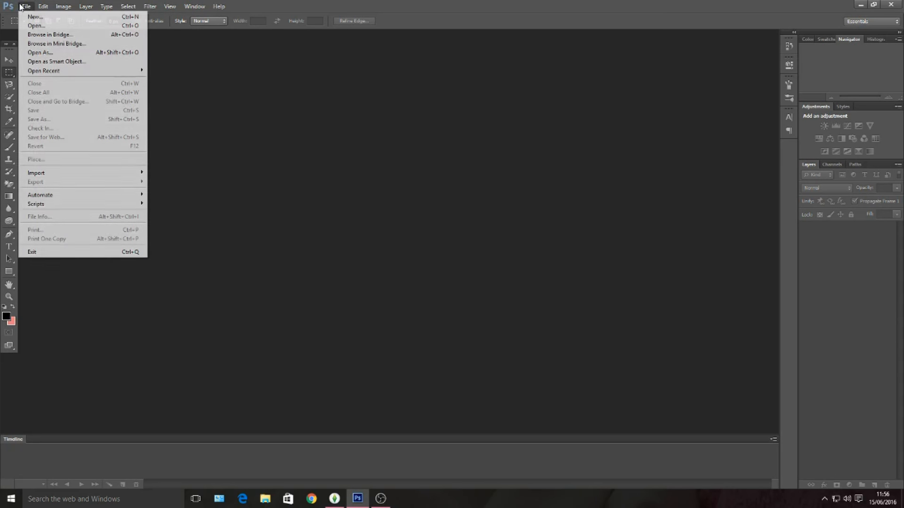
pyautogui.click(39, 21)
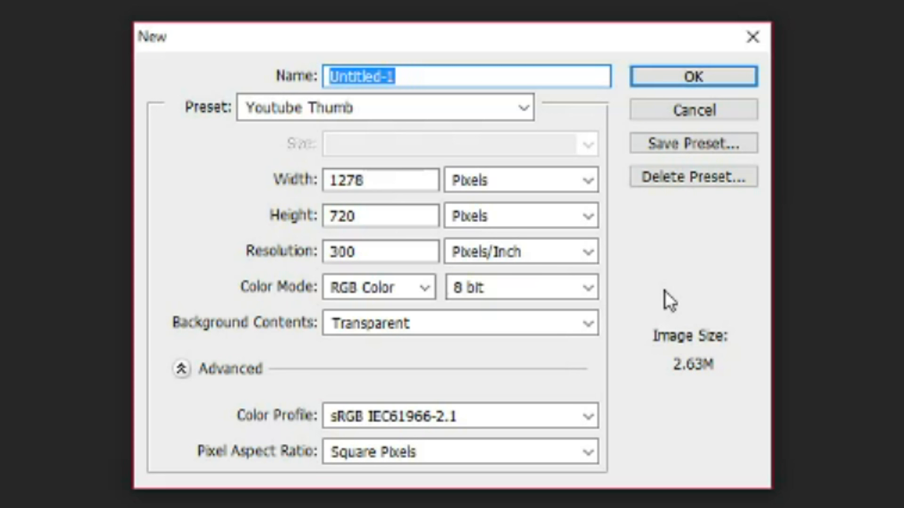
pyautogui.click(726, 81)
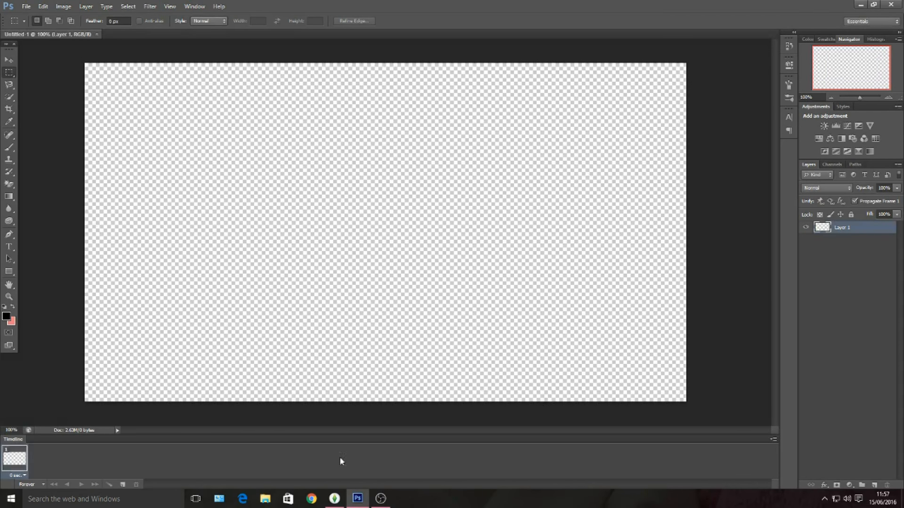
# Step: In File Explorer, open the Screenshots folder within Documents, Electronic Arts, The Sims 4
pyautogui.click(265, 499)
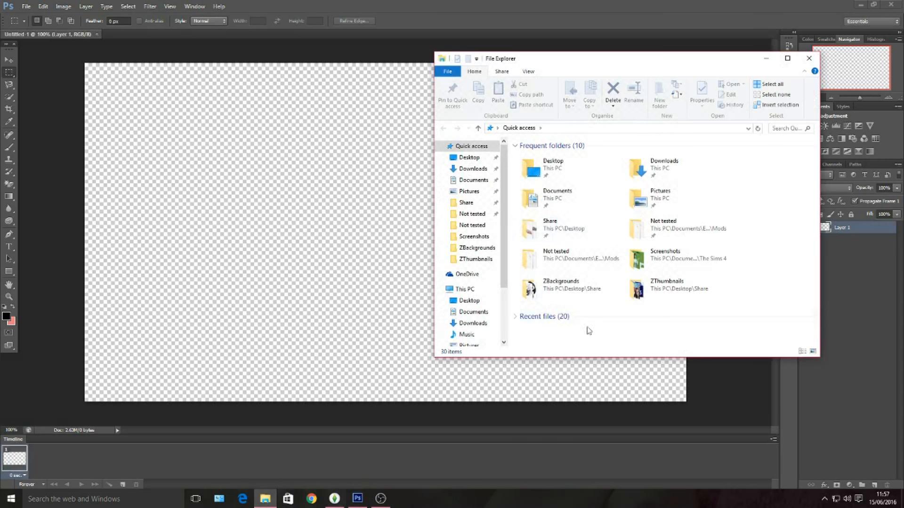
pyautogui.moveTo(584, 64); pyautogui.dragTo(383, 69)
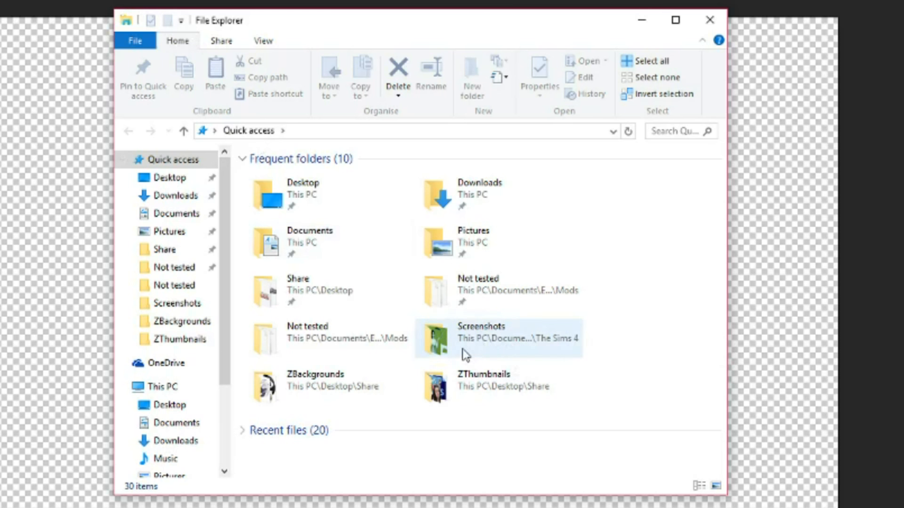
pyautogui.click(156, 220)
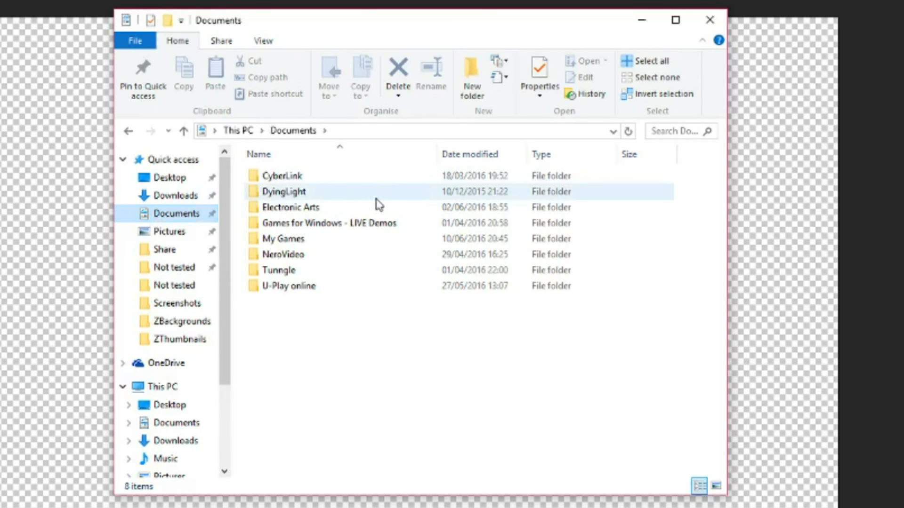
pyautogui.click(298, 211)
pyautogui.doubleClick(297, 211)
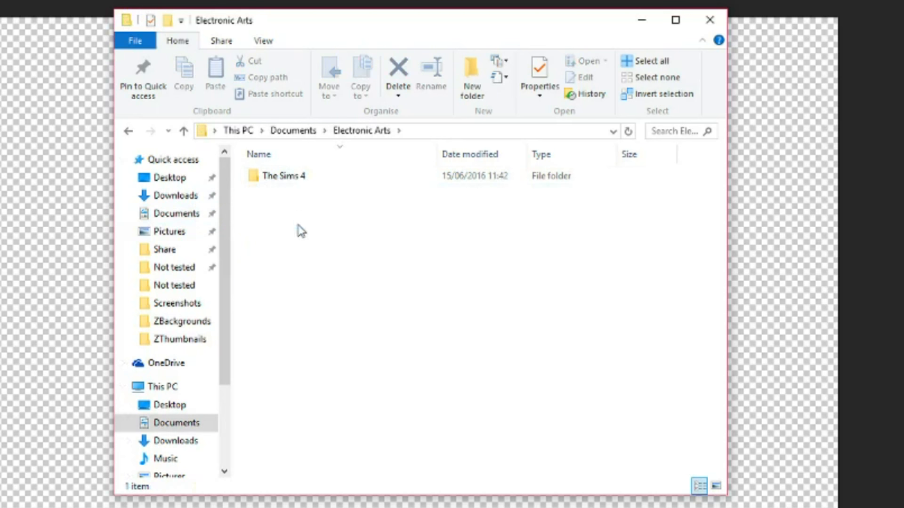
pyautogui.doubleClick(273, 178)
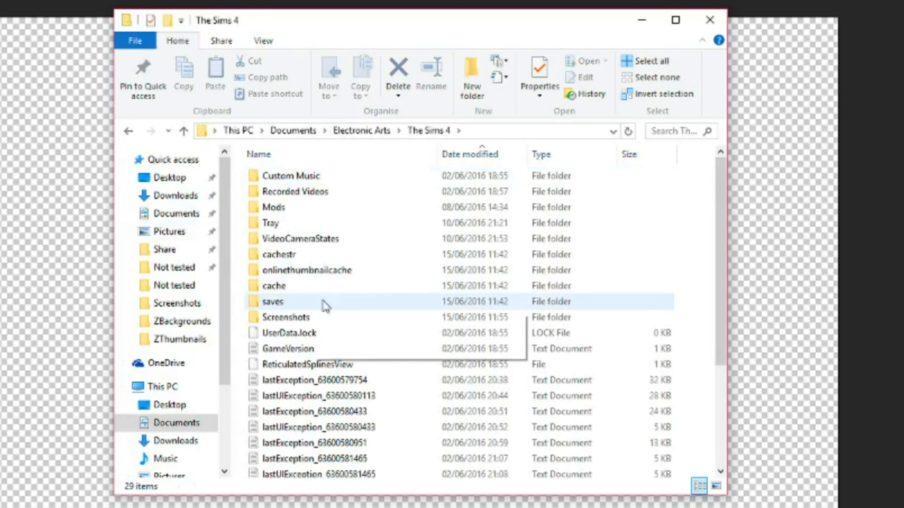
pyautogui.doubleClick(298, 318)
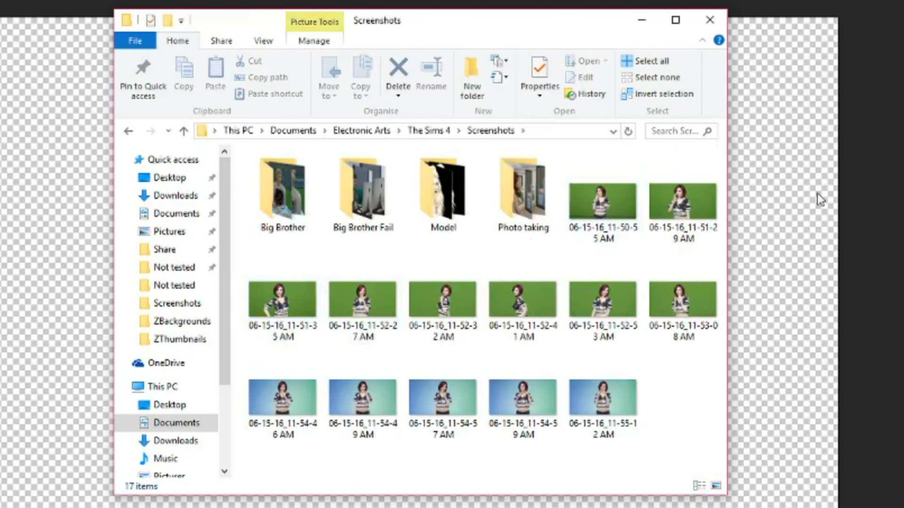
# Step: Open the first green-screen screenshot in Photos and look through the pictures up to the last Create a Sim shot
pyautogui.doubleClick(603, 183)
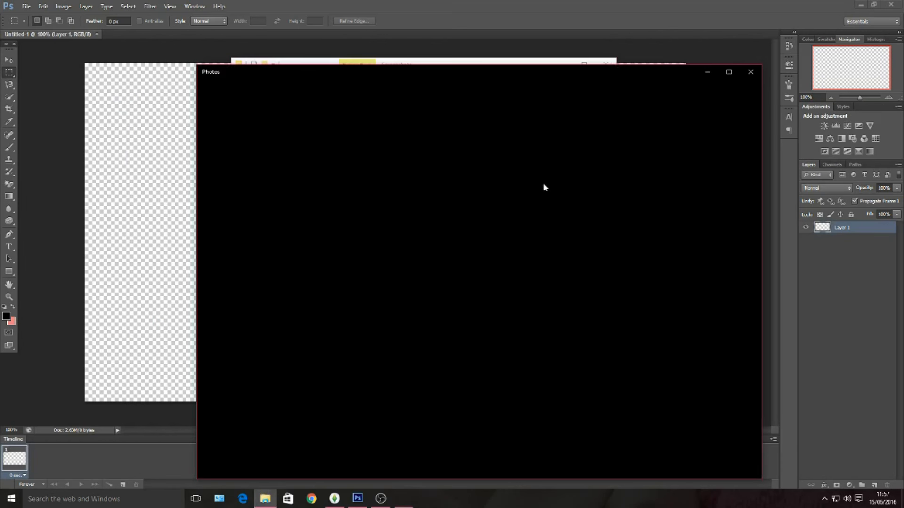
pyautogui.moveTo(542, 72); pyautogui.dragTo(495, 52)
pyautogui.press('Right')
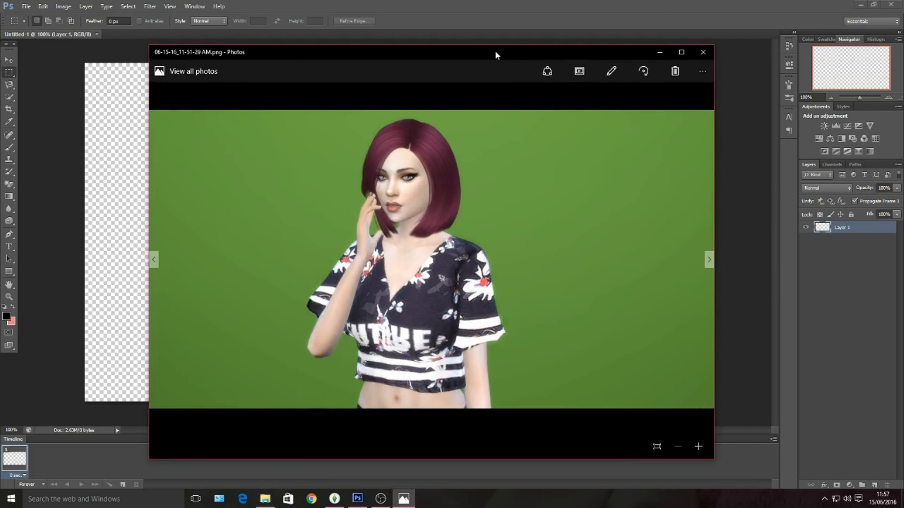
pyautogui.press('Right')
pyautogui.press('Right')
pyautogui.press('Right')
pyautogui.press('Right')
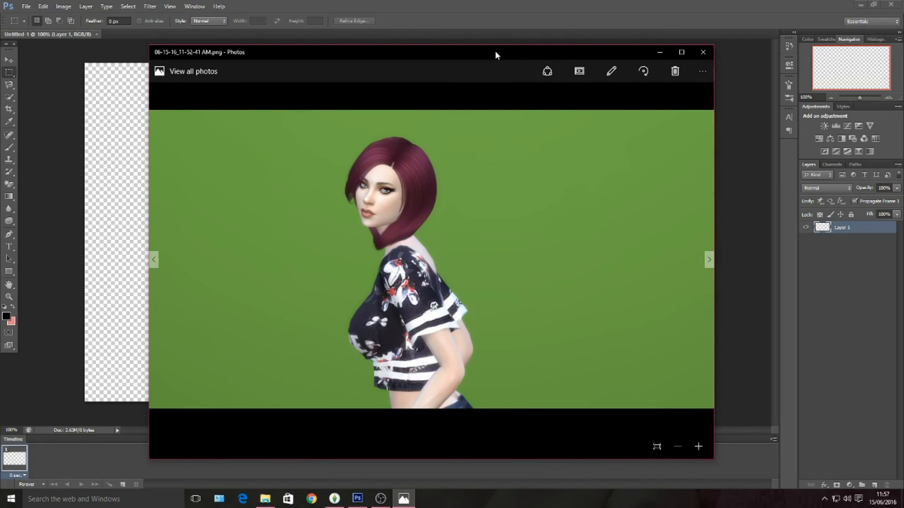
pyautogui.press('Right')
pyautogui.press('Right')
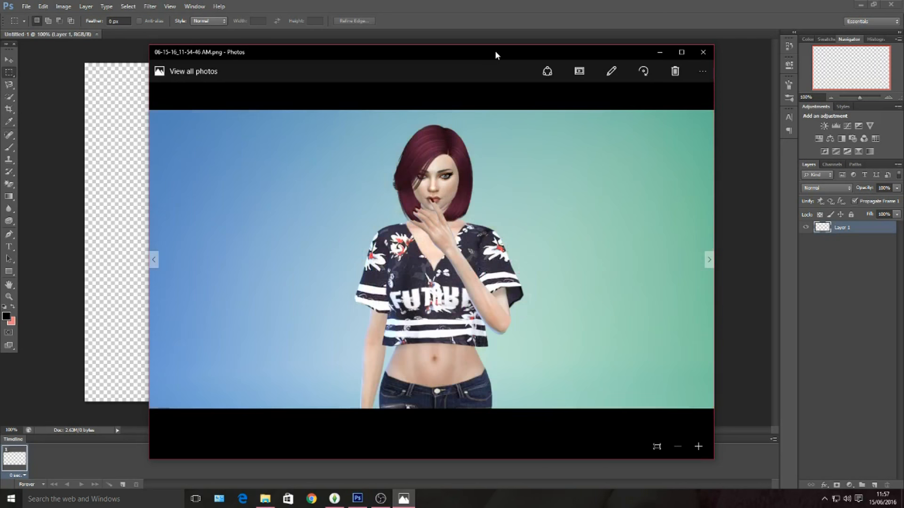
pyautogui.press('Right')
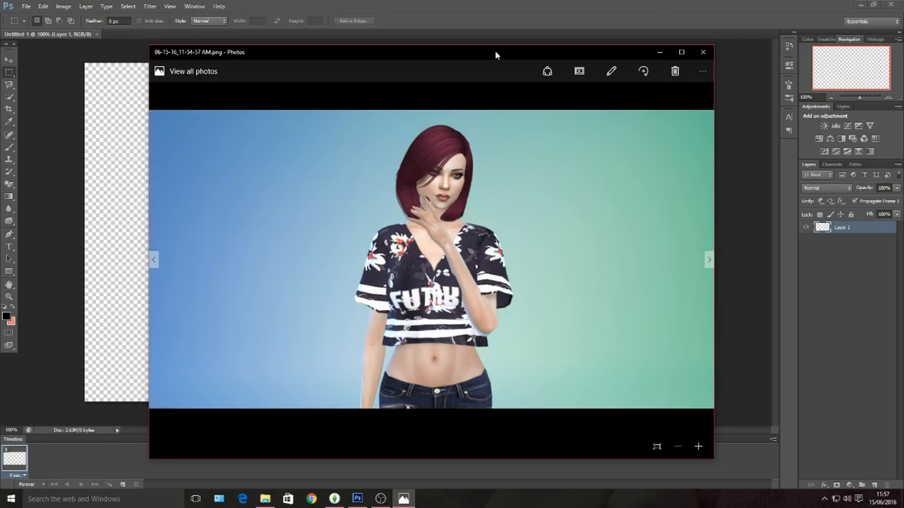
pyautogui.press('Right')
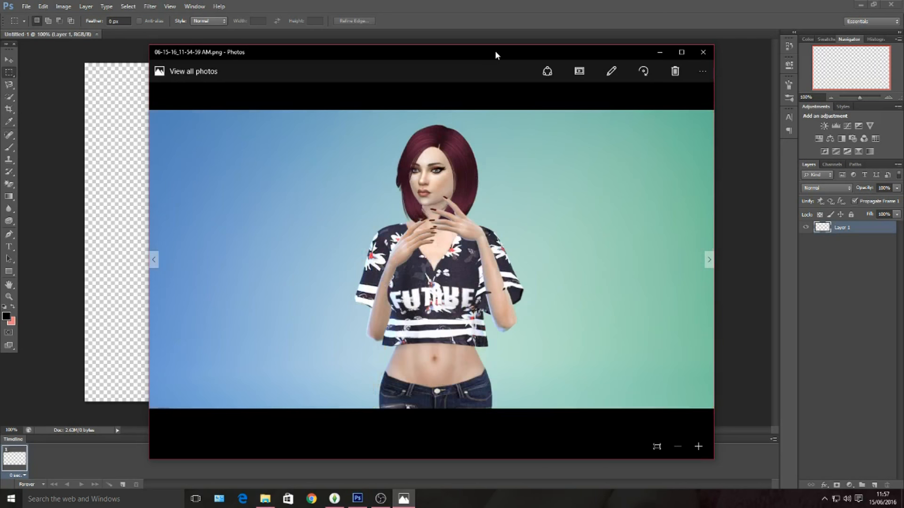
pyautogui.press('Right')
# Step: Compare the Create a Sim shots with the green-screen shots, going back to picture 06-15-16_11-52-27 AM
pyautogui.press('Left')
pyautogui.press('Left')
pyautogui.press('Left')
pyautogui.press('Left')
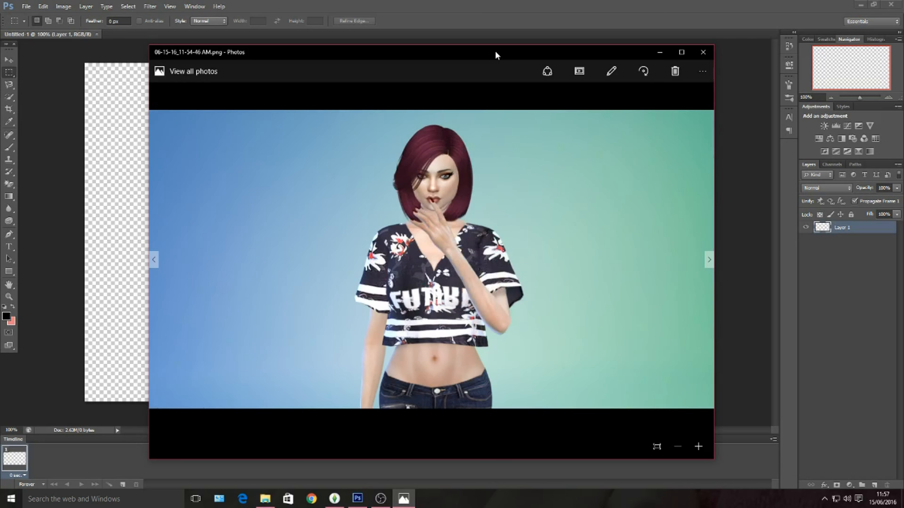
pyautogui.press('Left')
pyautogui.press('Left')
pyautogui.press('Left')
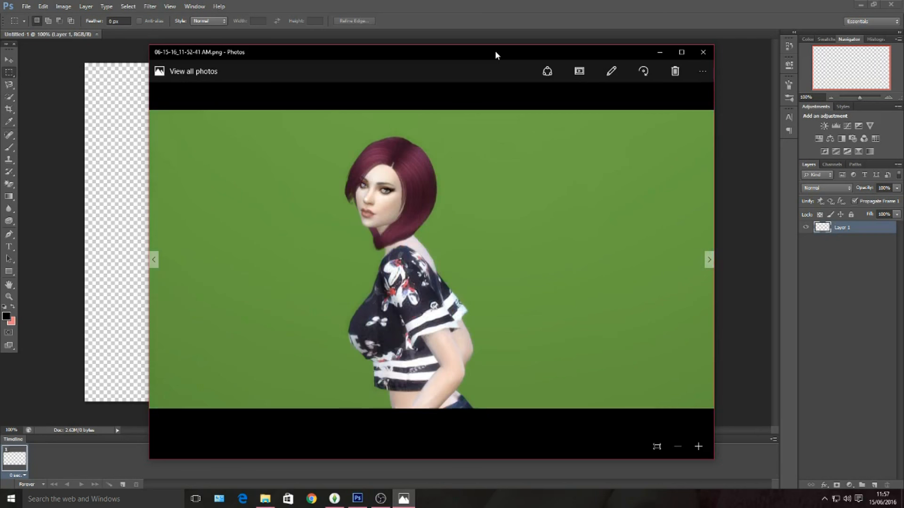
pyautogui.press('Right')
pyautogui.press('Right')
pyautogui.press('Right')
pyautogui.press('Right')
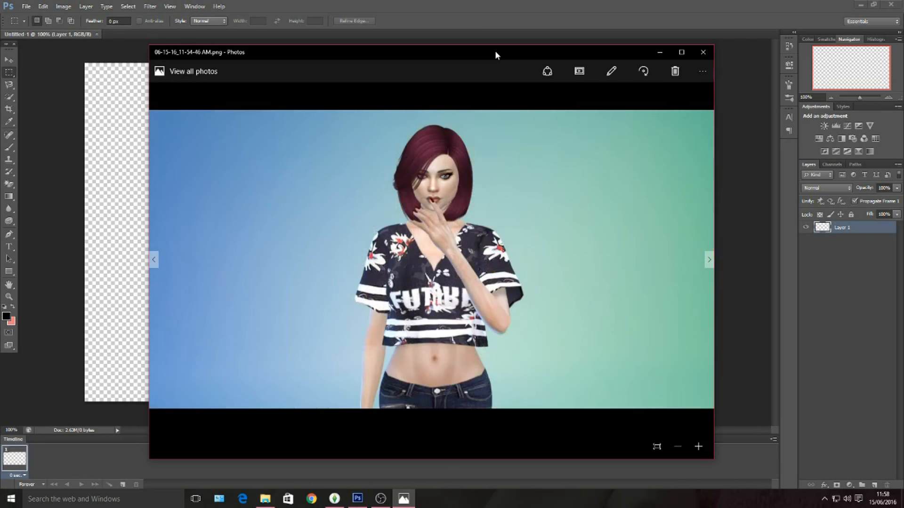
pyautogui.press('Right')
pyautogui.press('Left')
pyautogui.press('Left')
pyautogui.press('Right')
pyautogui.press('Right')
pyautogui.press('Right')
pyautogui.press('Right')
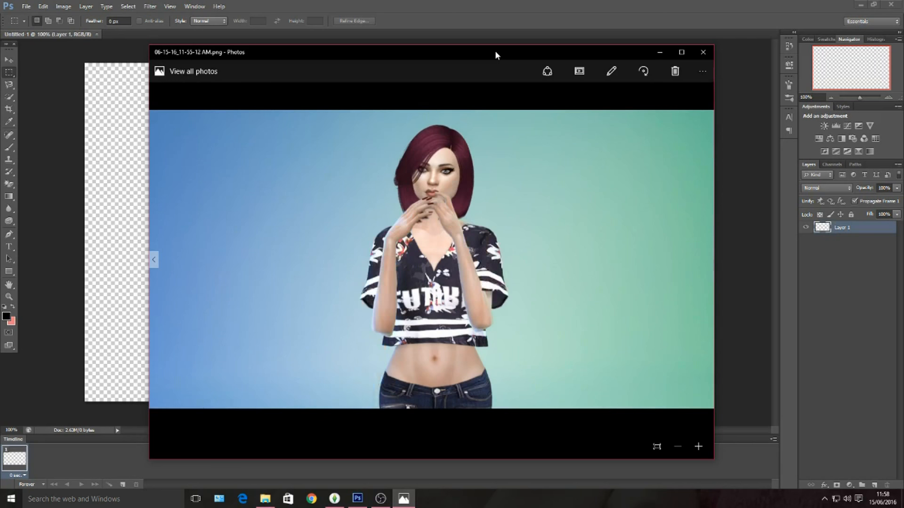
pyautogui.press('Left')
pyautogui.press('Left')
pyautogui.press('Left')
pyautogui.press('Left')
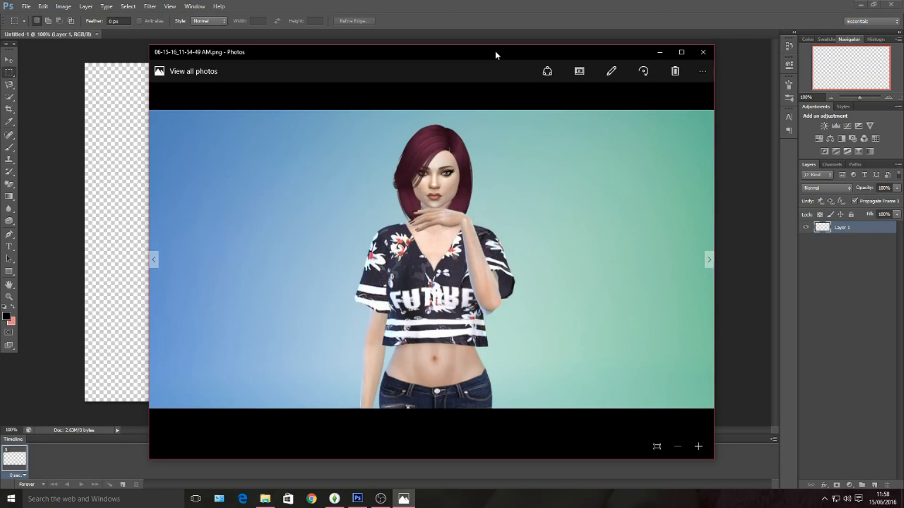
pyautogui.press('Left')
pyautogui.press('Left')
pyautogui.press('Left')
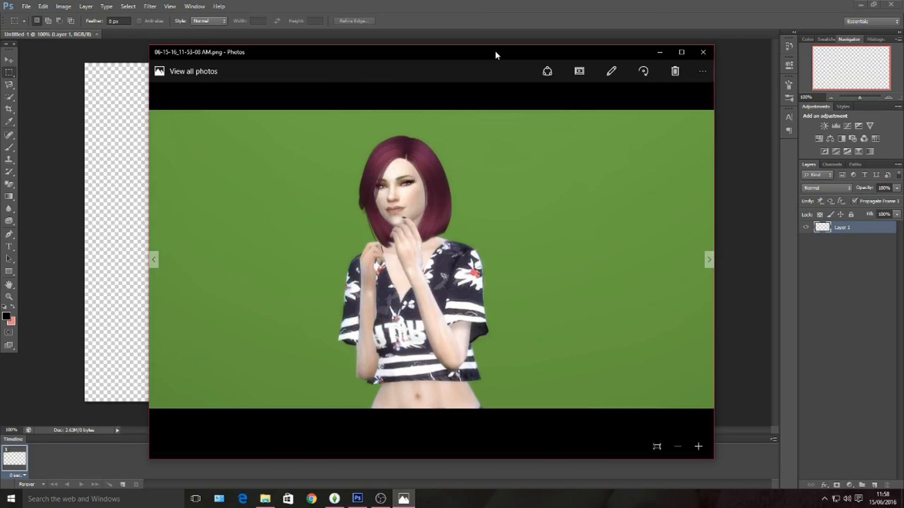
pyautogui.press('Left')
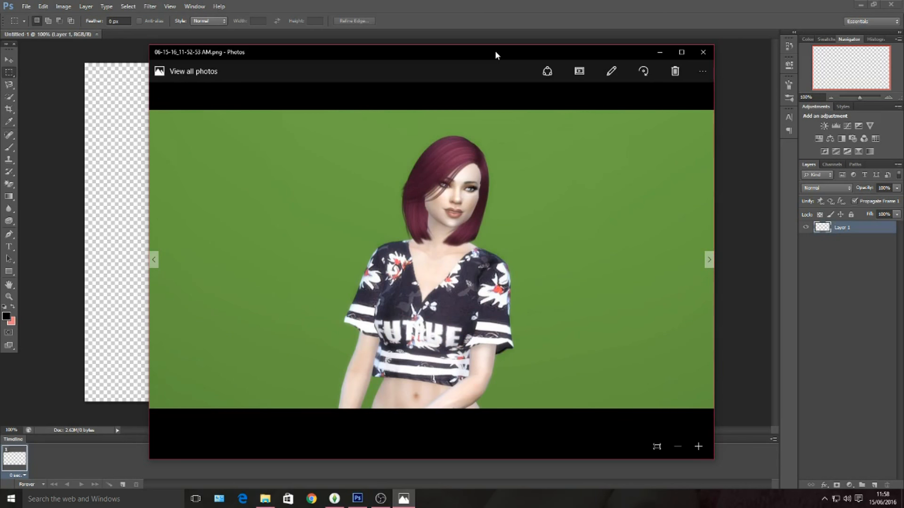
pyautogui.press('Left')
pyautogui.press('Left')
pyautogui.press('Left')
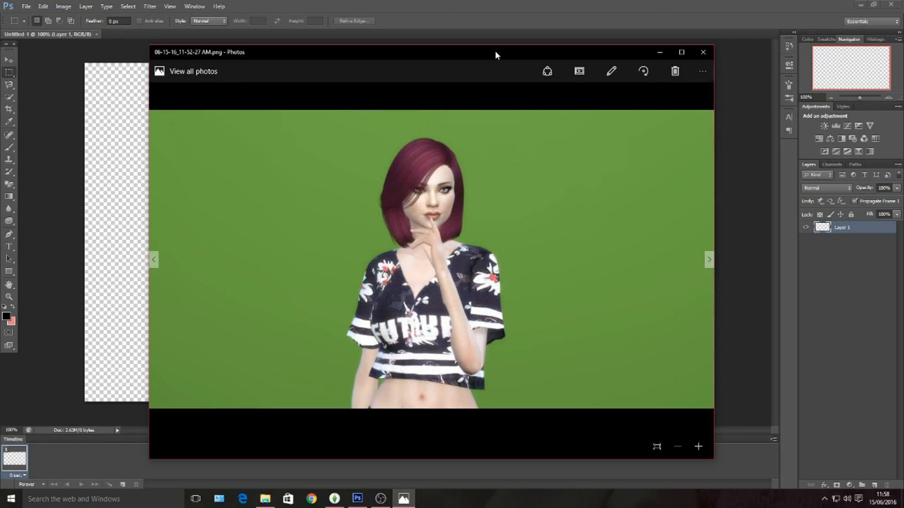
# Step: Browse the green-screen pictures again and compare poses 06-15-16_11-52-53 AM and 06-15-16_11-53-08 AM
pyautogui.press('Left')
pyautogui.press('Left')
pyautogui.press('Left')
pyautogui.press('Right')
pyautogui.press('Right')
pyautogui.press('Right')
pyautogui.press('Right')
pyautogui.press('Right')
pyautogui.press('Right')
pyautogui.press('Right')
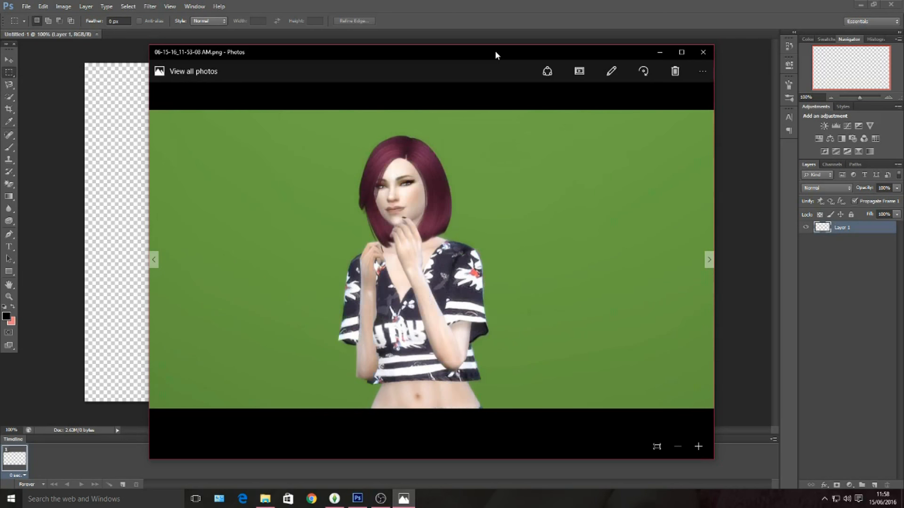
pyautogui.press('Left')
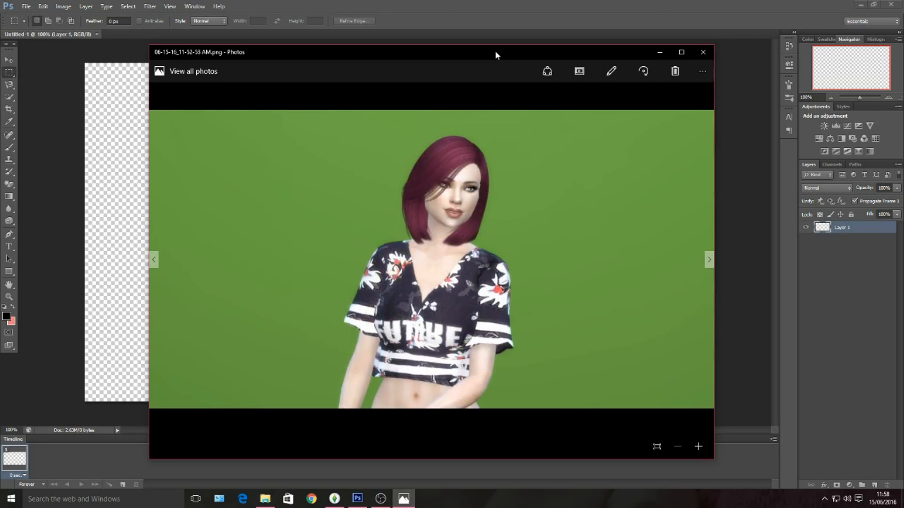
pyautogui.press('Right')
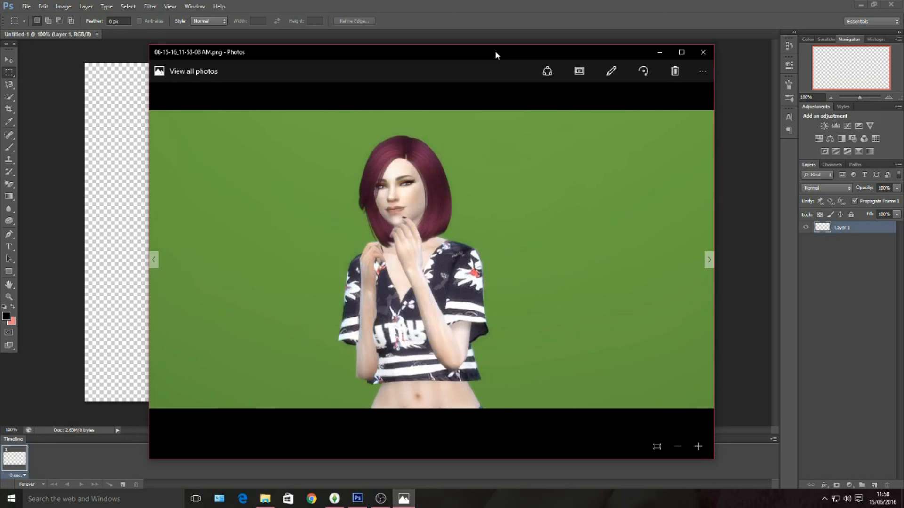
pyautogui.press('Left')
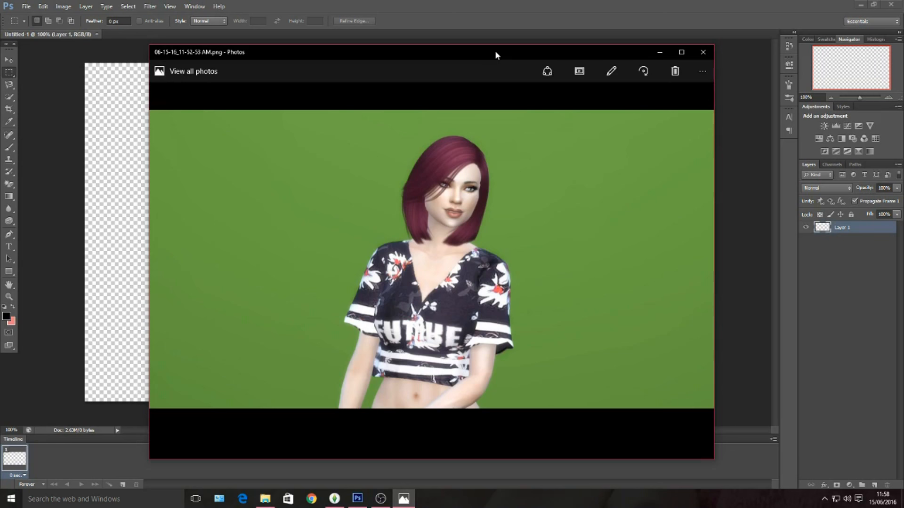
# Step: Open picture 06-15-16_11-52-53 AM in Photoshop and erase the green background, including the gap beside the waist, with the Magic Eraser
pyautogui.click(659, 53)
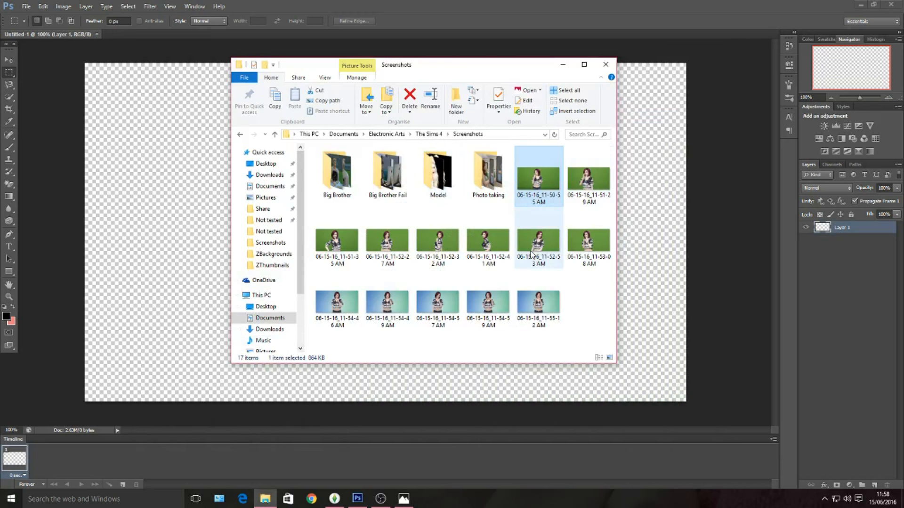
pyautogui.moveTo(539, 256); pyautogui.dragTo(379, 31)
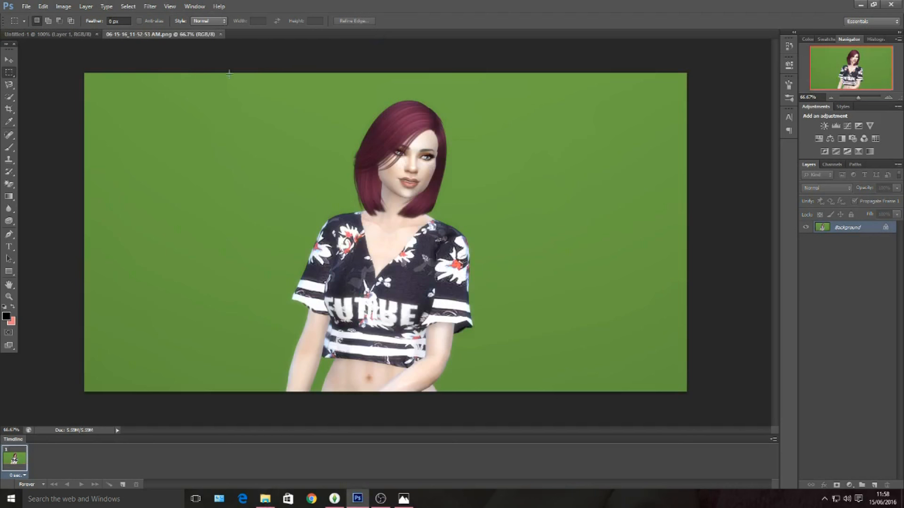
pyautogui.click(10, 188)
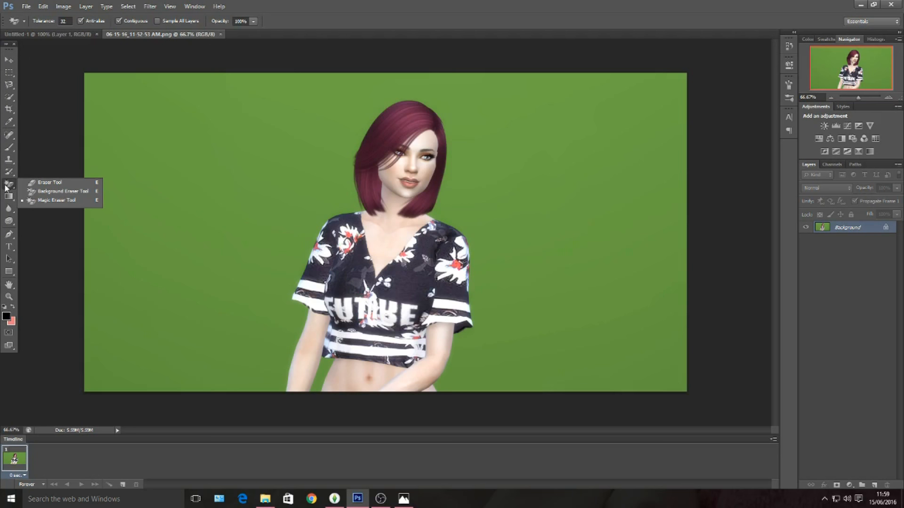
pyautogui.click(70, 201)
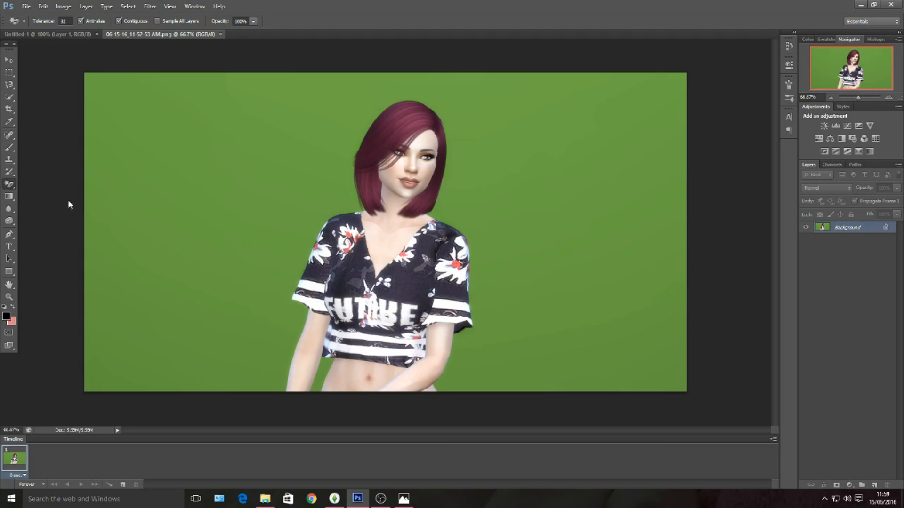
pyautogui.click(224, 192)
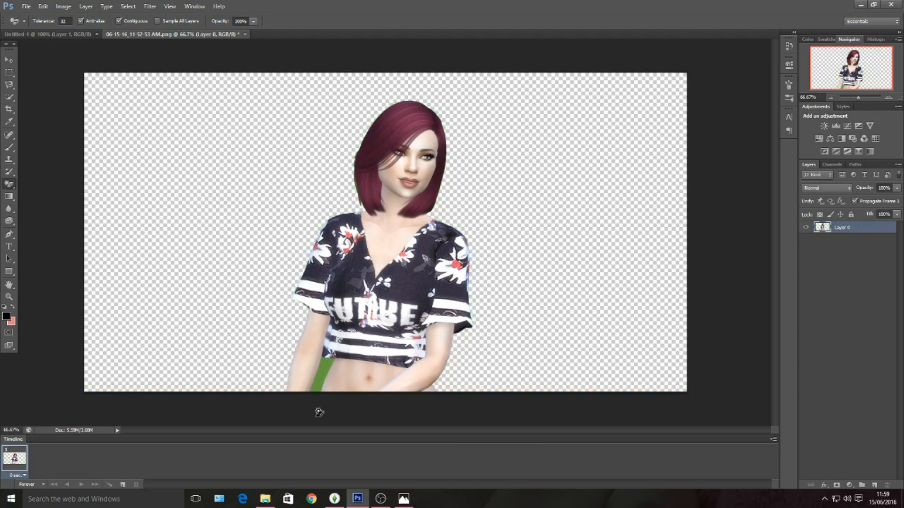
pyautogui.click(324, 374)
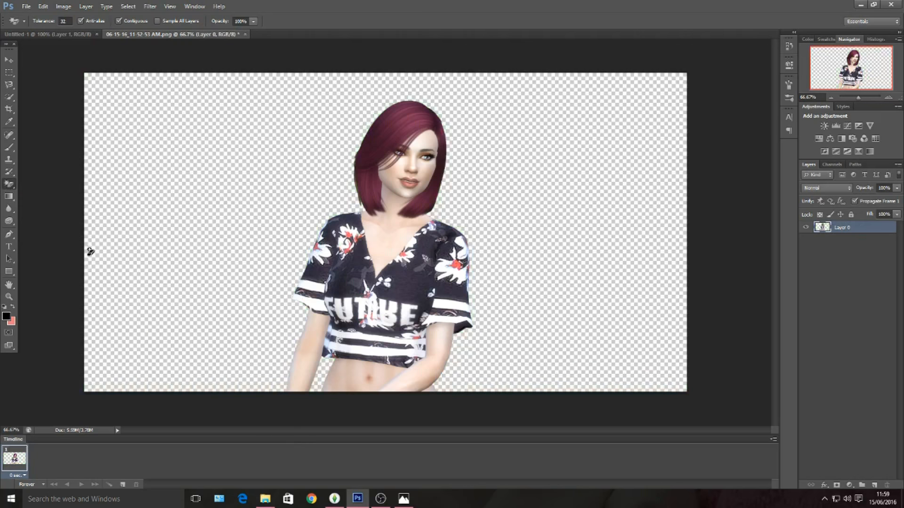
# Step: Zoom to 200% on the Sim's head and examine the cut-out edges of her short hair
pyautogui.click(8, 60)
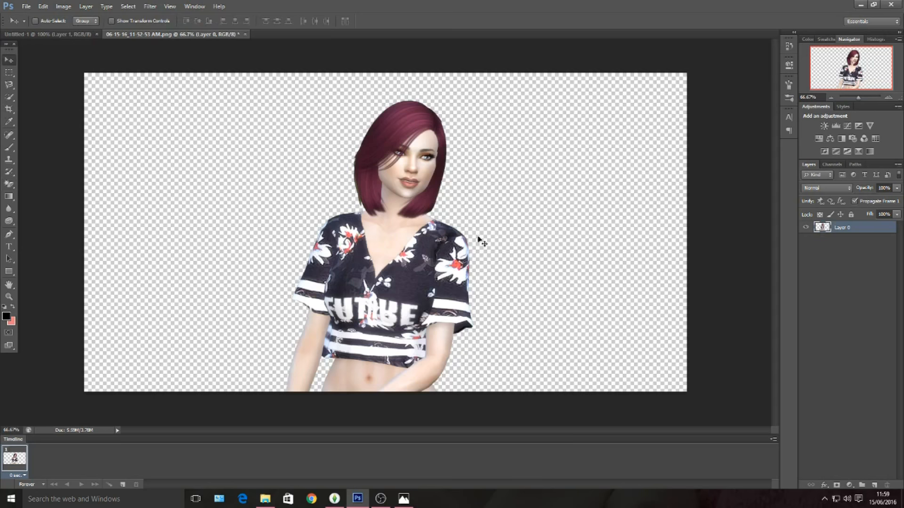
pyautogui.click(9, 297)
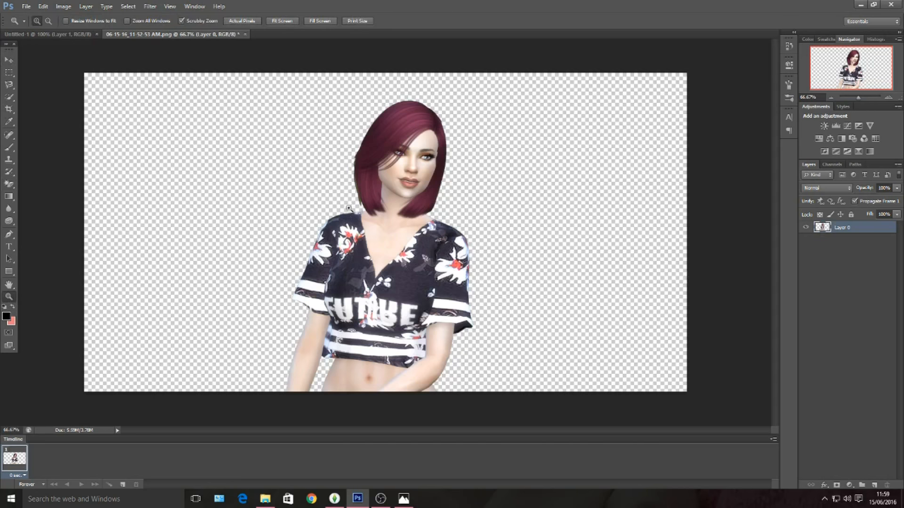
pyautogui.click(348, 207)
pyautogui.click(364, 202)
pyautogui.scroll(3, 393, 206)
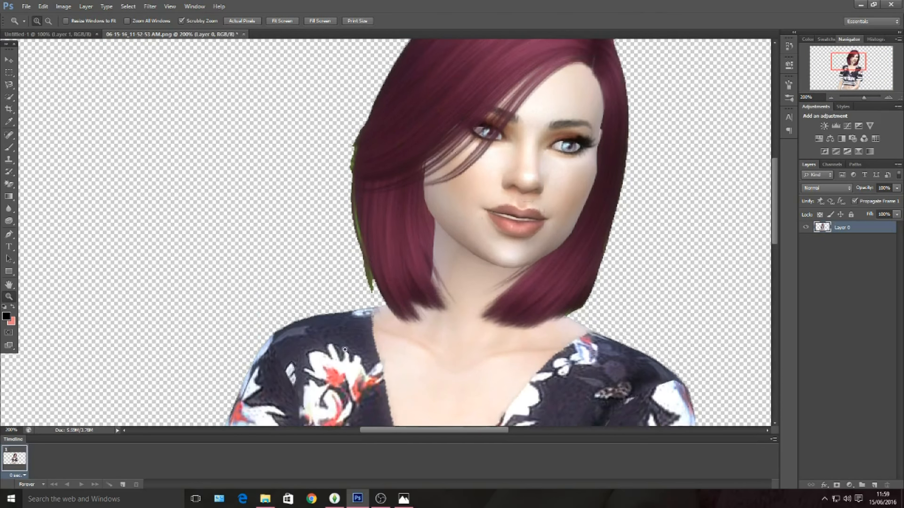
# Step: In File Explorer, check the Model folder inside Screenshots and return to the Screenshots folder
pyautogui.click(265, 499)
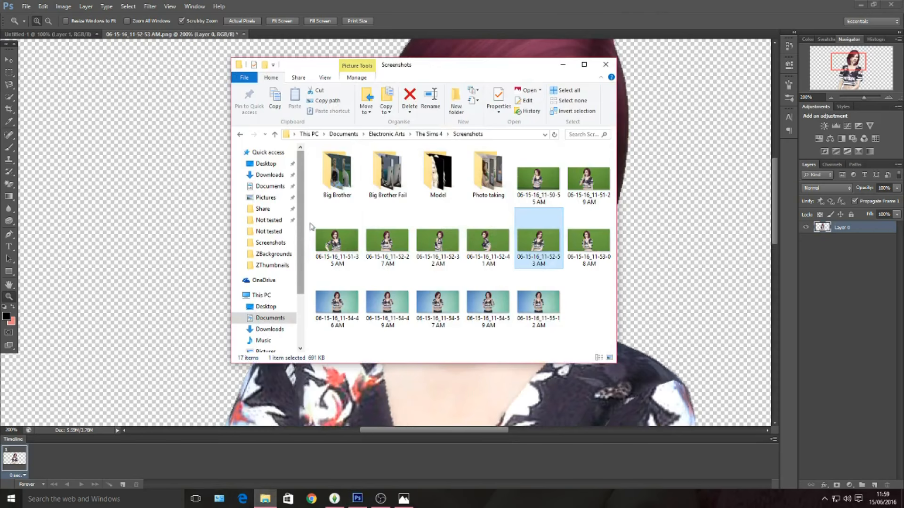
pyautogui.doubleClick(432, 170)
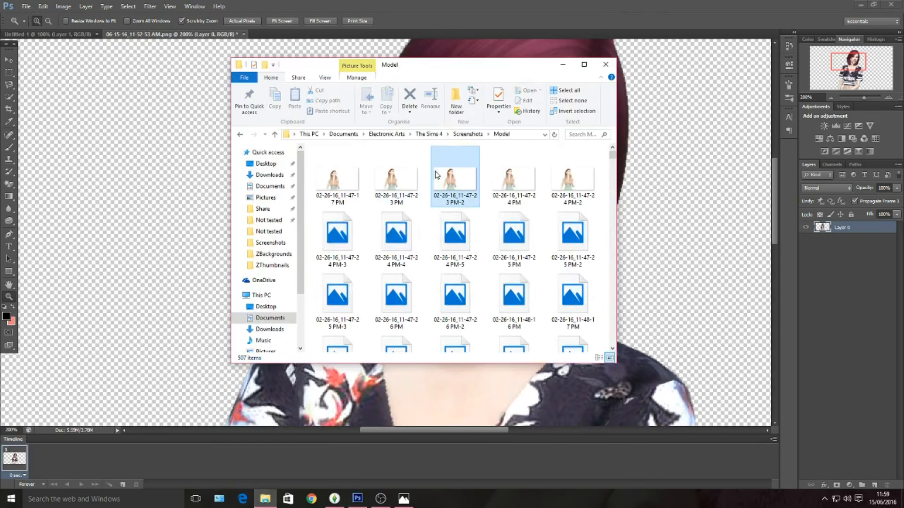
pyautogui.click(241, 135)
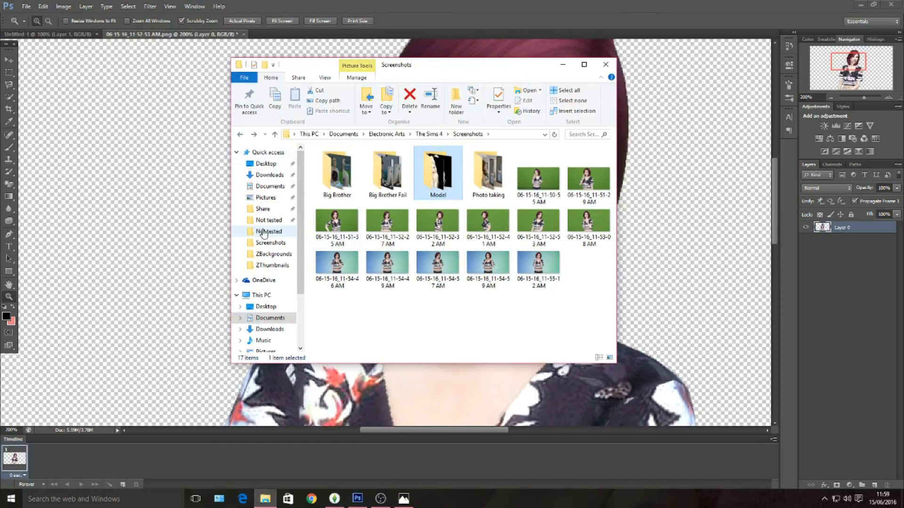
# Step: Find the Rainbow Girls folder within Desktop, Share, Sims and look through its green-screen pictures
pyautogui.click(266, 208)
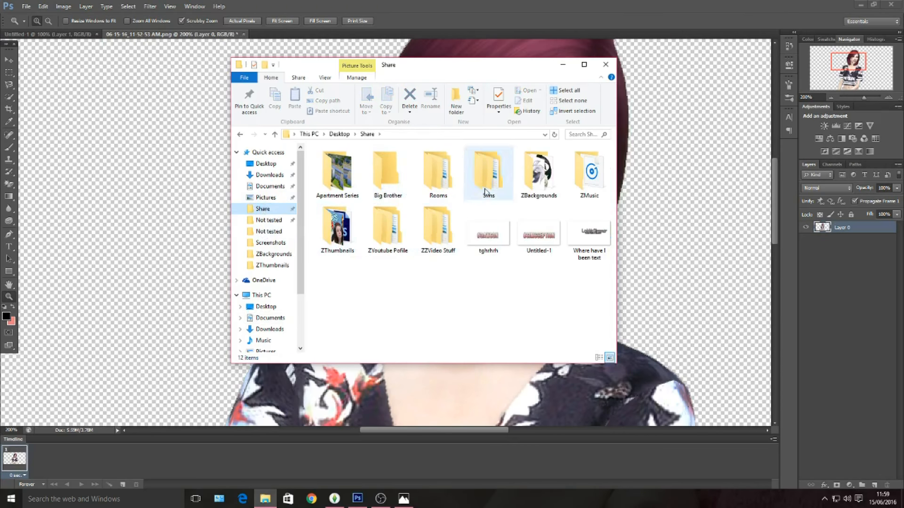
pyautogui.doubleClick(488, 172)
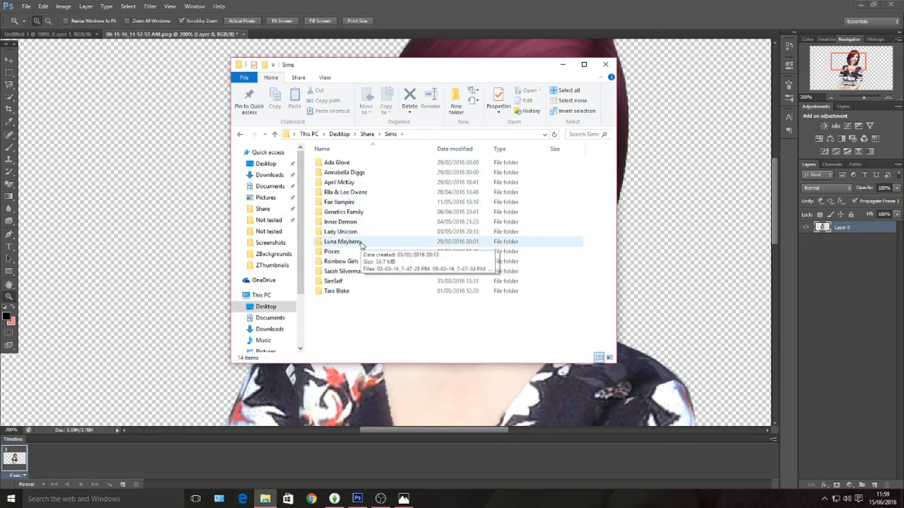
pyautogui.click(361, 273)
pyautogui.doubleClick(361, 272)
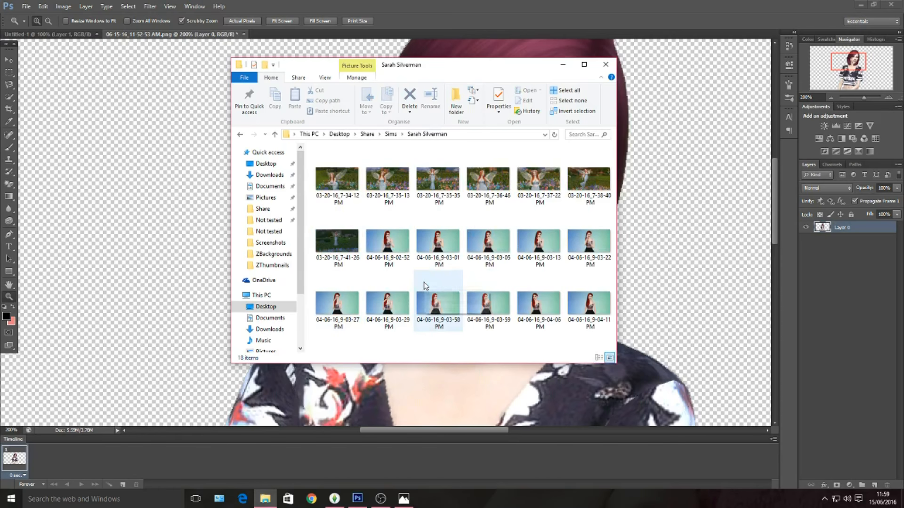
pyautogui.click(240, 134)
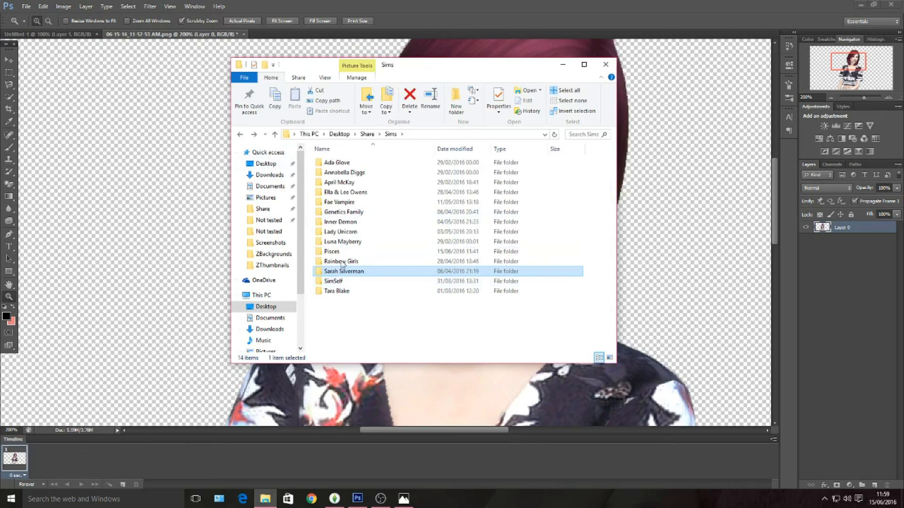
pyautogui.doubleClick(349, 261)
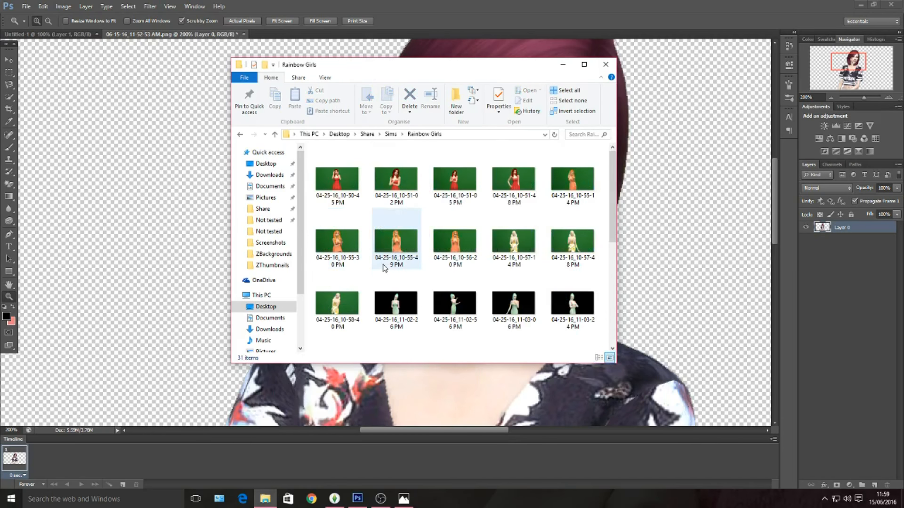
pyautogui.scroll(-4, 383, 267)
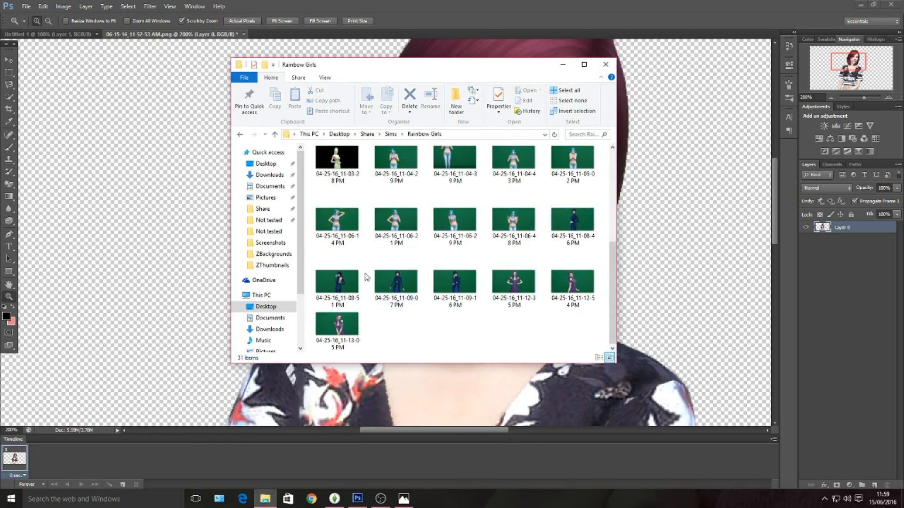
pyautogui.scroll(4, 430, 283)
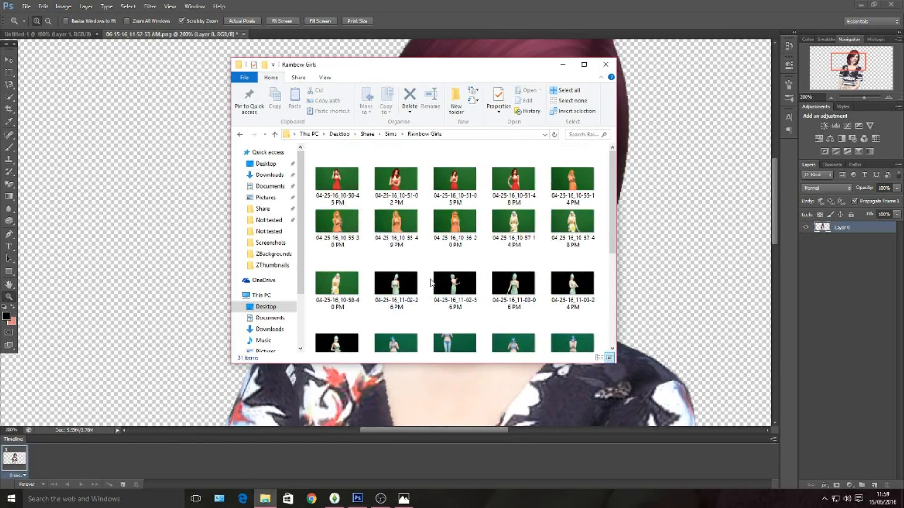
# Step: Open the orange-haired Sim's picture 04-25-16_10-55-30 PM in Photoshop and erase its green background with the Magic Eraser
pyautogui.doubleClick(347, 234)
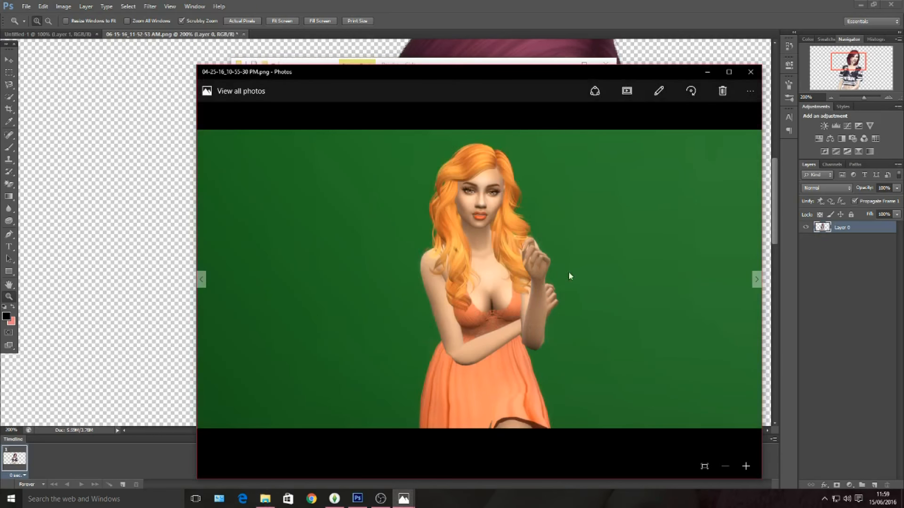
pyautogui.click(750, 72)
pyautogui.moveTo(396, 127); pyautogui.dragTo(337, 29)
pyautogui.click(9, 184)
pyautogui.click(230, 240)
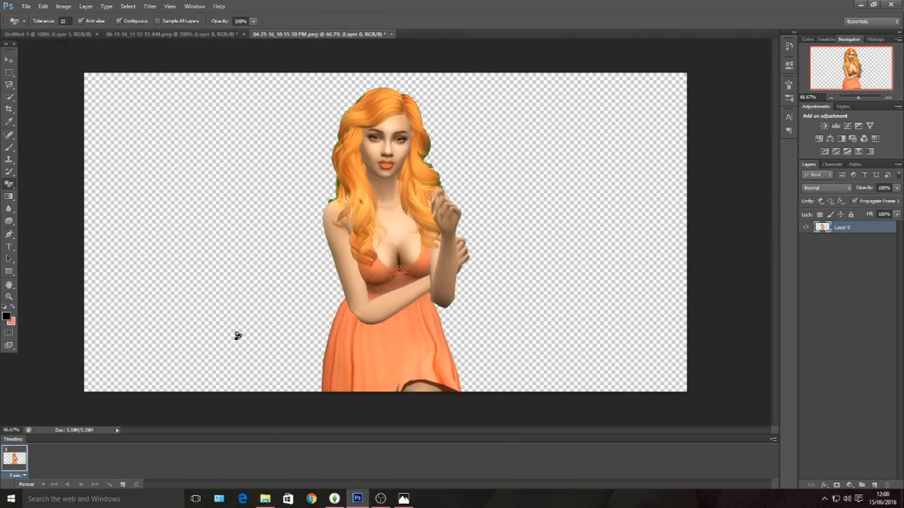
# Step: Examine the edges of the long wavy orange hair at 200% and compare them with the short-haired Sim's cut-out
pyautogui.click(9, 297)
pyautogui.click(426, 165)
pyautogui.click(433, 170)
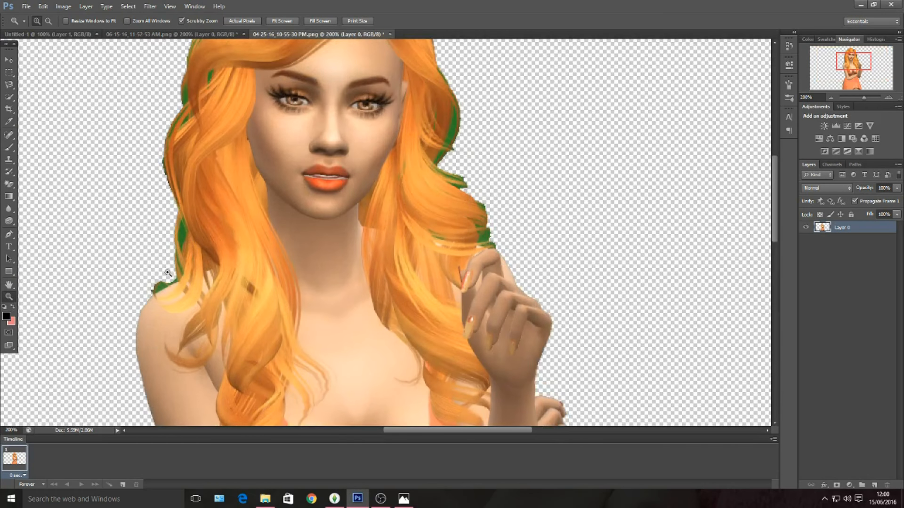
pyautogui.scroll(3, 167, 100)
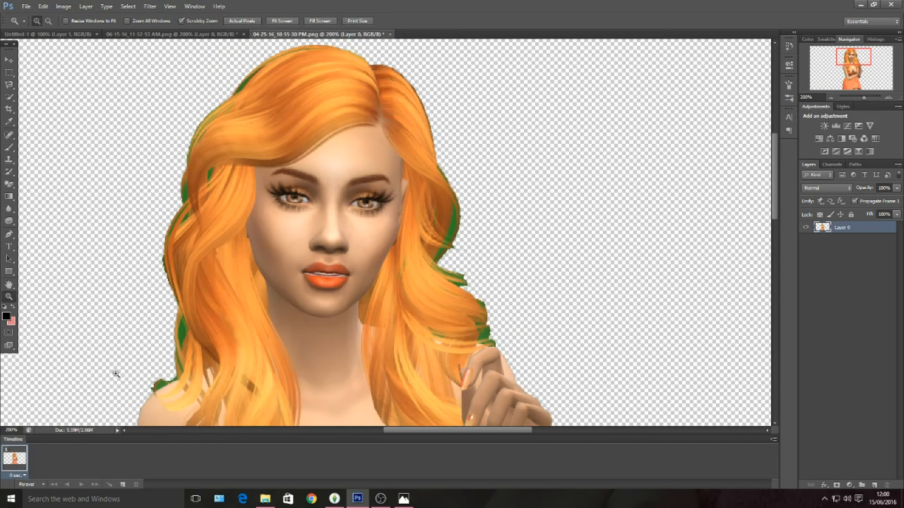
pyautogui.scroll(-2, 116, 363)
pyautogui.scroll(1, 123, 336)
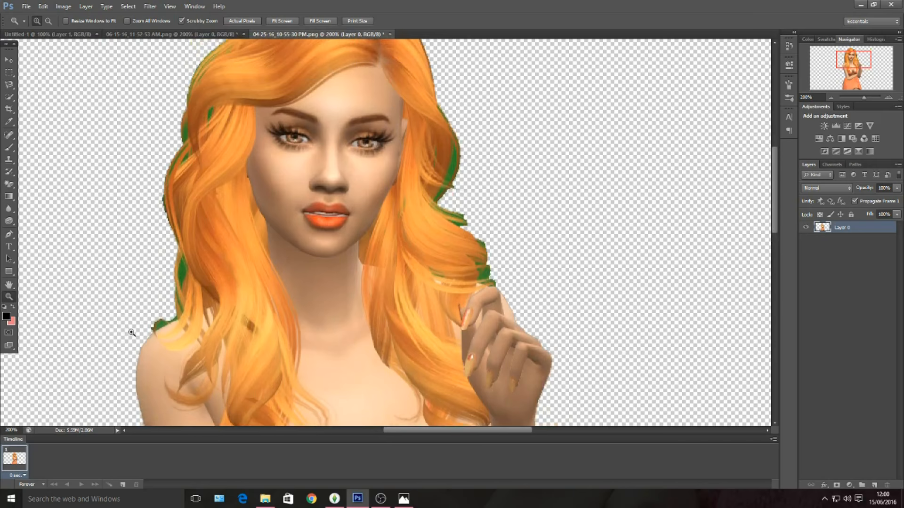
pyautogui.scroll(1, 132, 333)
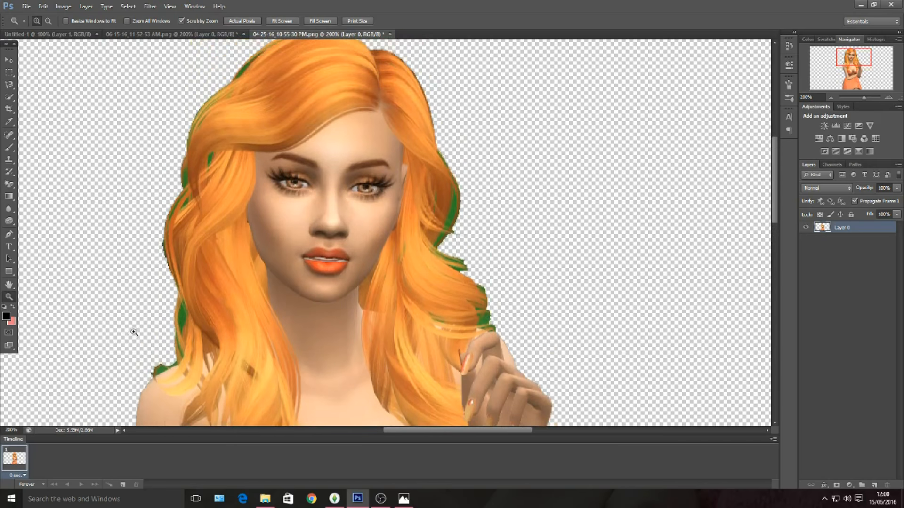
pyautogui.scroll(-1, 133, 332)
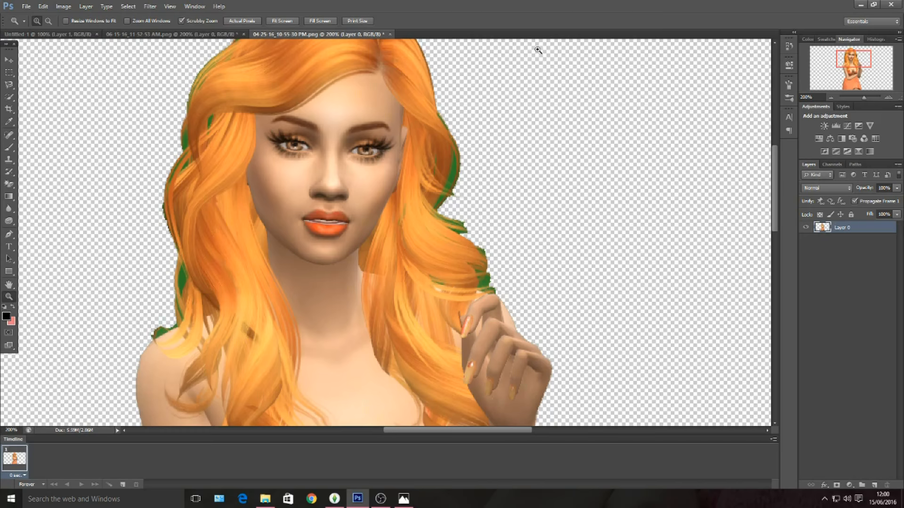
pyautogui.click(202, 34)
pyautogui.scroll(2, 454, 234)
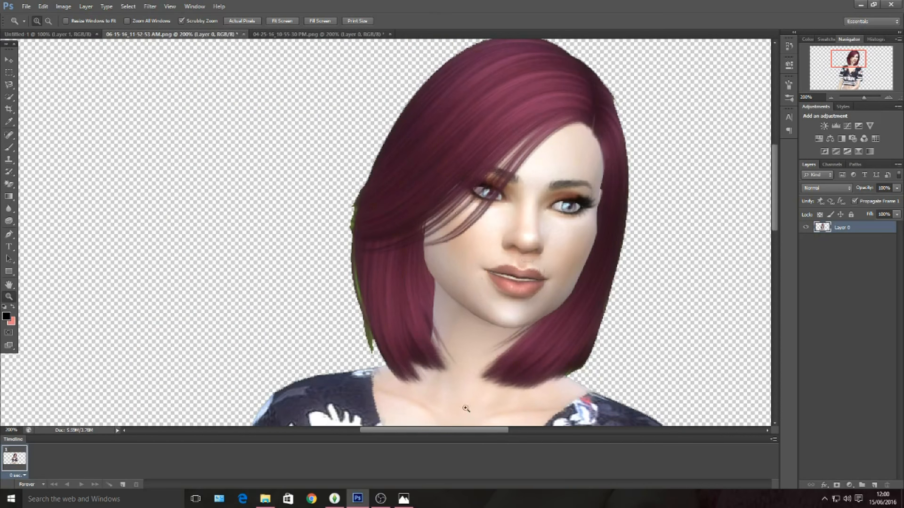
# Step: Switch to The Sims 4, open the posed Sim with Modify in CAS and bring up her head for editing
pyautogui.click(334, 498)
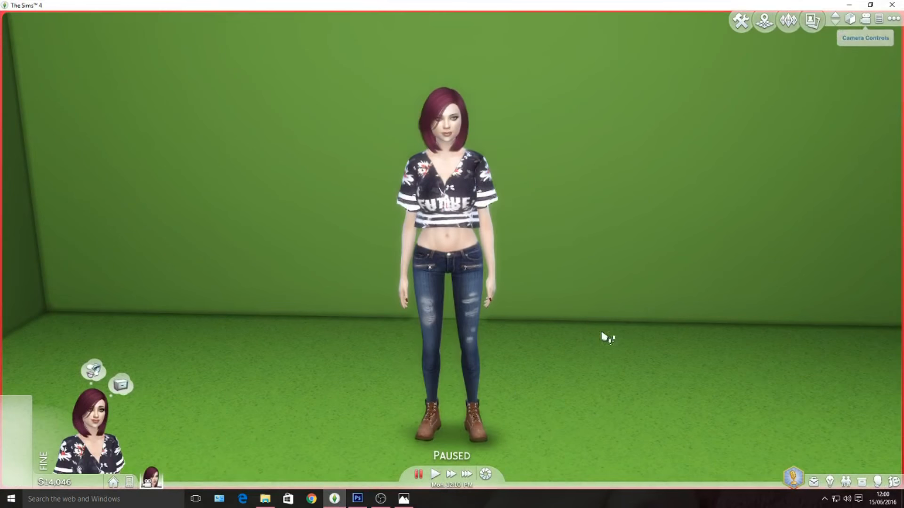
pyautogui.keyDown('shift'); pyautogui.click(456, 195); pyautogui.keyUp('shift')
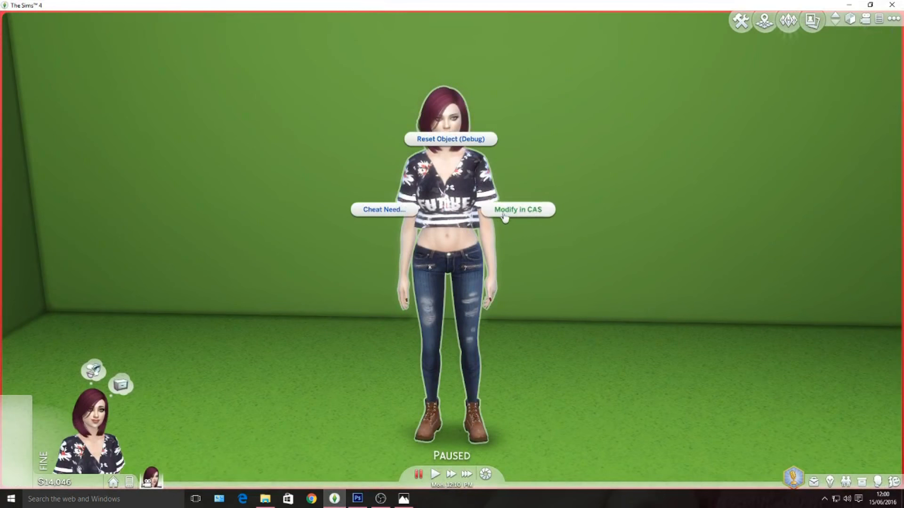
pyautogui.click(504, 216)
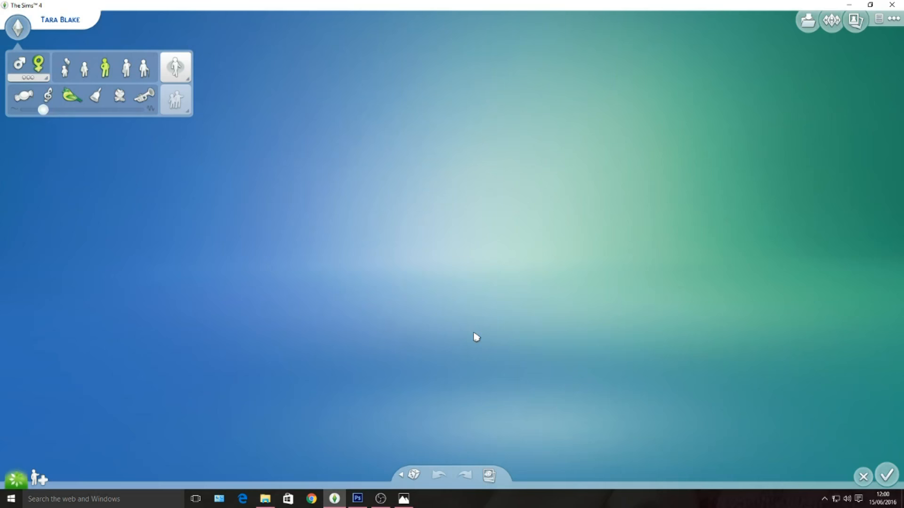
pyautogui.click(512, 107)
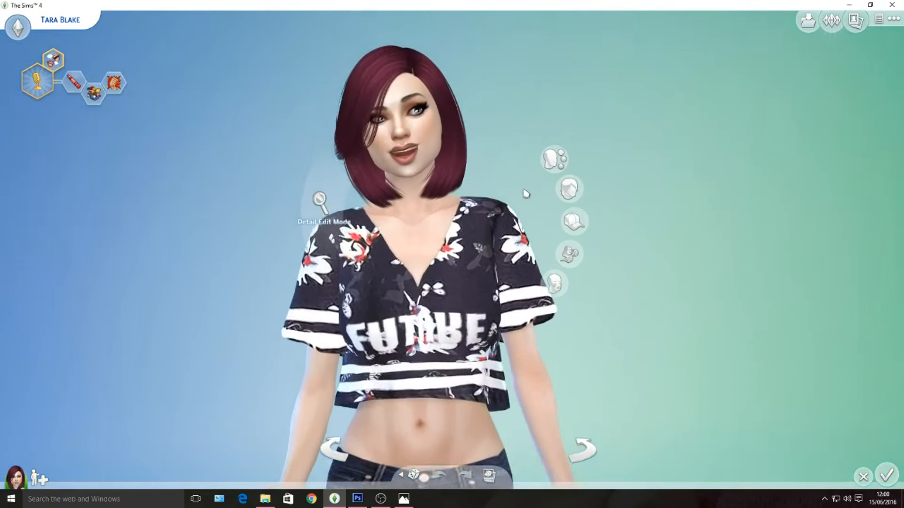
# Step: Bring up the feminine hairstyles for the Sim and apply the long wavy side-swept style with loose strands
pyautogui.click(583, 187)
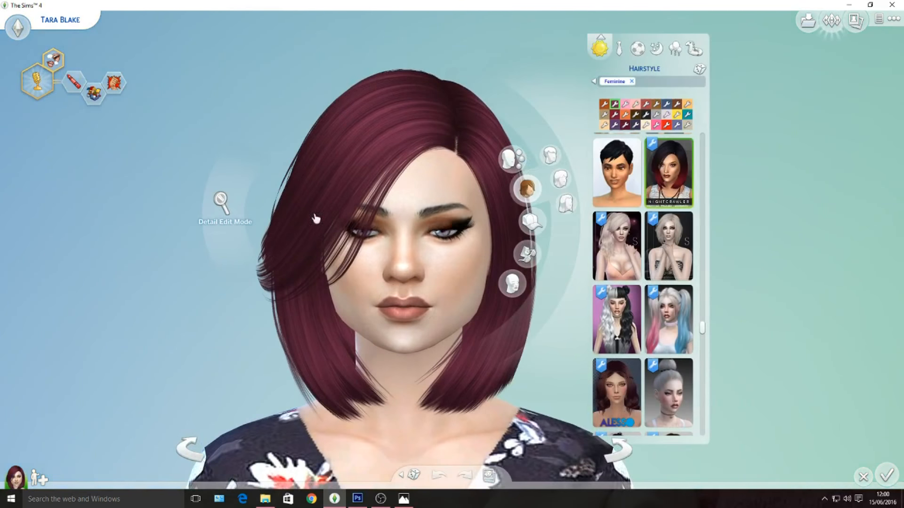
pyautogui.scroll(-3, 318, 199)
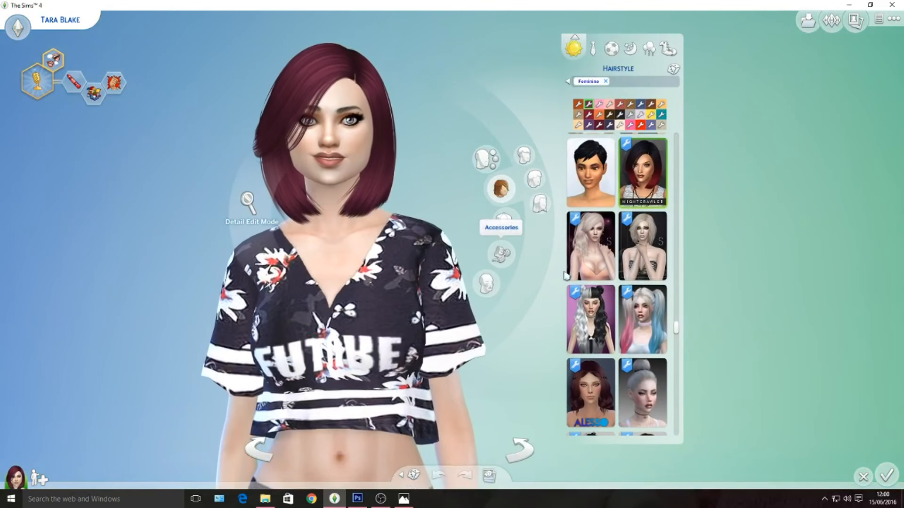
pyautogui.click(589, 249)
pyautogui.scroll(3, 324, 237)
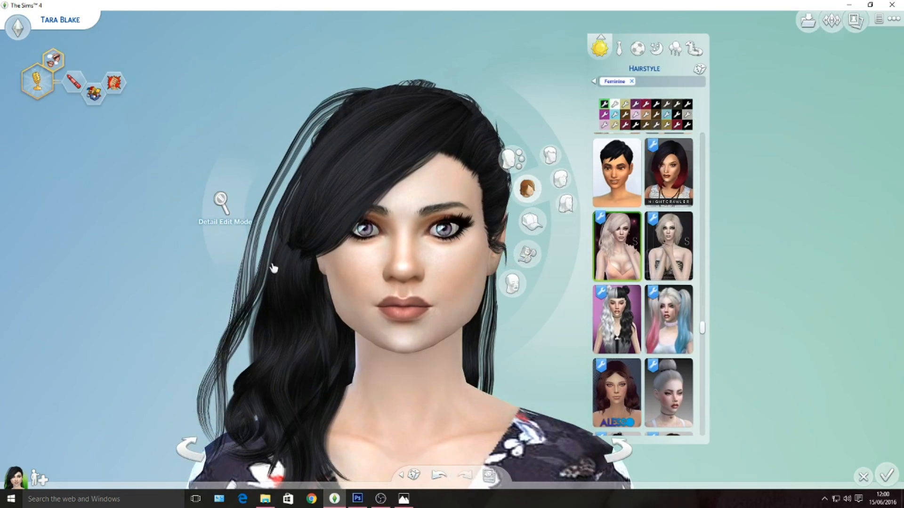
# Step: Try the high grey top-bun hairstyle on the Sim and inspect its outline
pyautogui.scroll(-1, 668, 306)
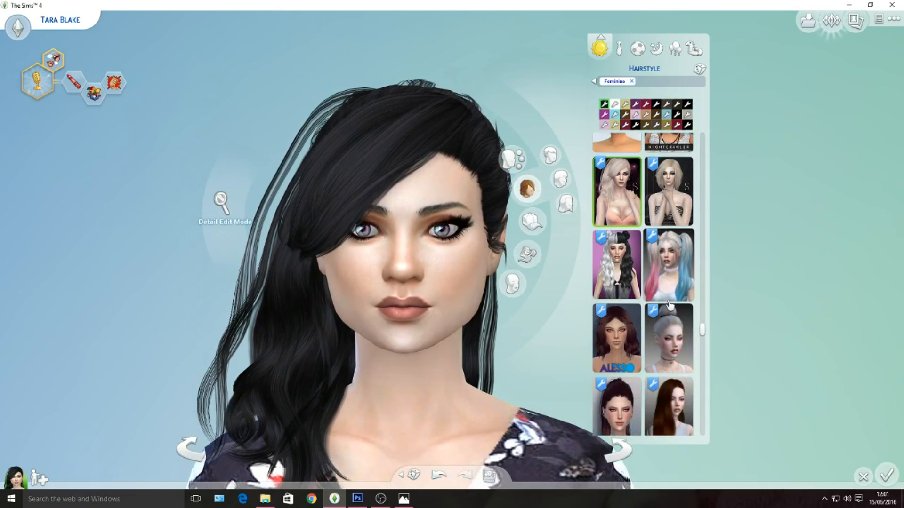
pyautogui.scroll(-1, 668, 306)
pyautogui.click(668, 306)
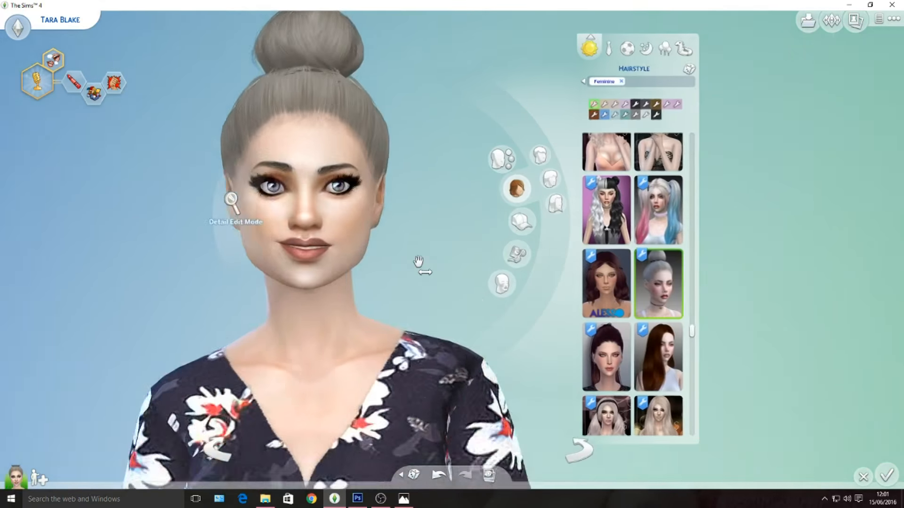
pyautogui.moveTo(418, 262); pyautogui.dragTo(424, 267)
pyautogui.moveTo(292, 239); pyautogui.dragTo(335, 235)
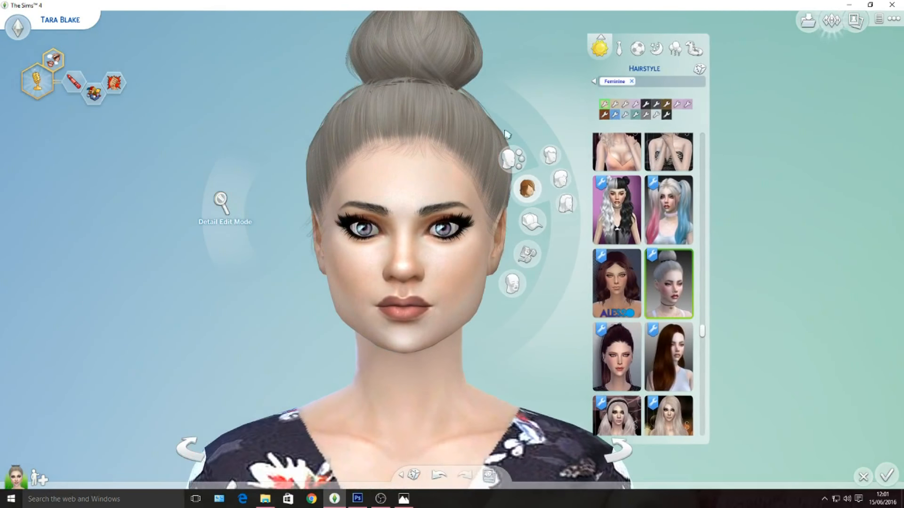
# Step: Try the very long wavy platinum hairstyle with braided sides and view it from several angles
pyautogui.scroll(-3, 673, 329)
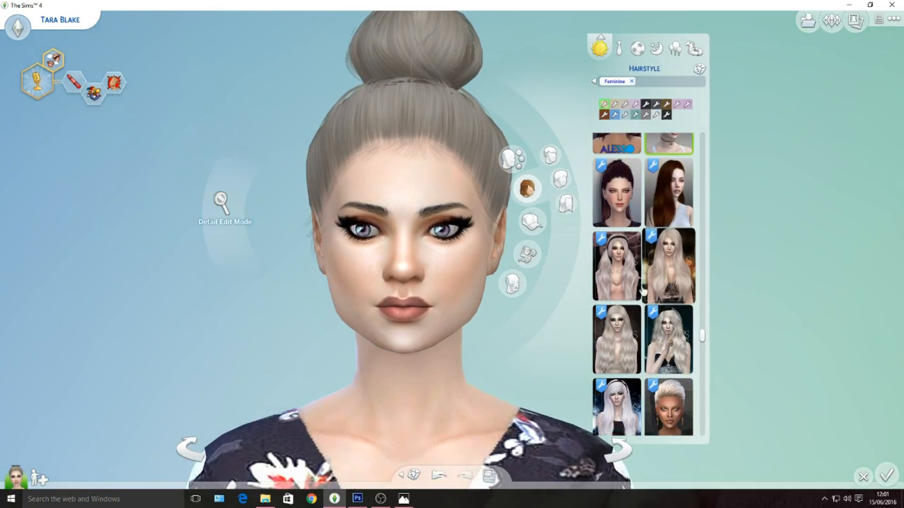
pyautogui.scroll(-2, 674, 344)
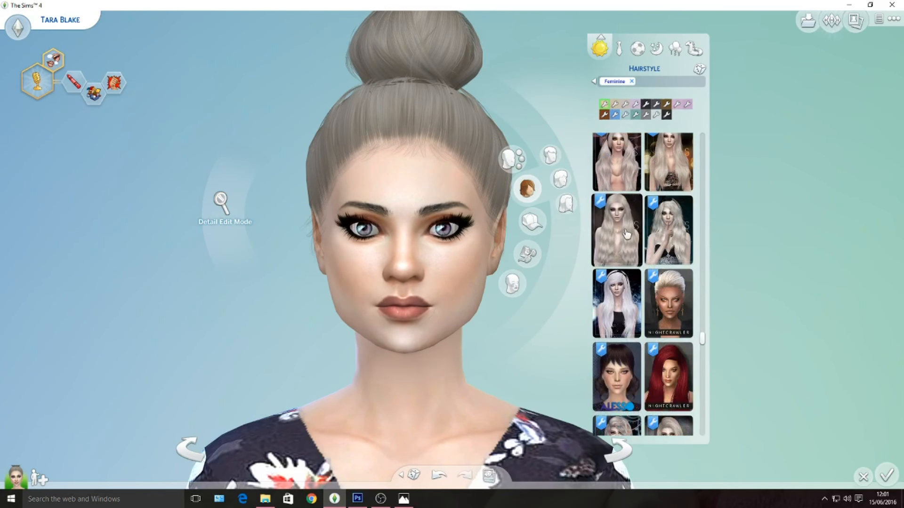
pyautogui.click(620, 227)
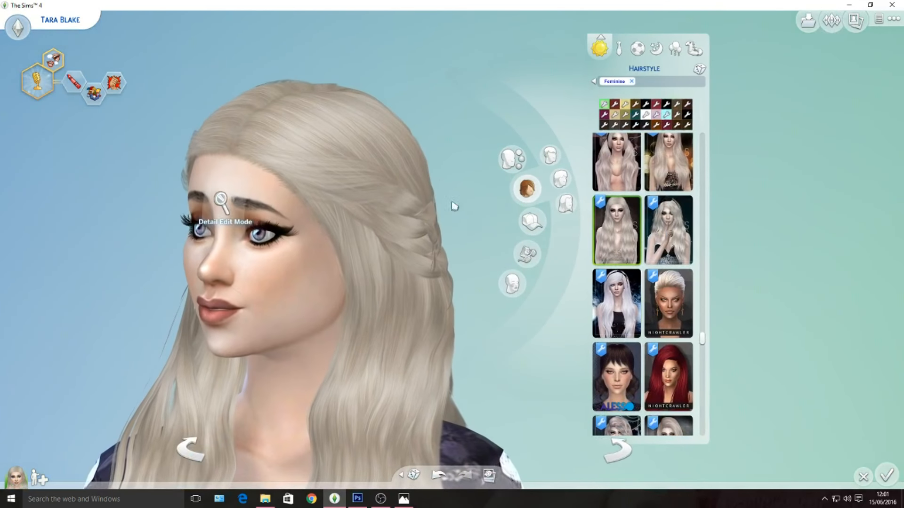
pyautogui.moveTo(454, 206); pyautogui.dragTo(498, 371)
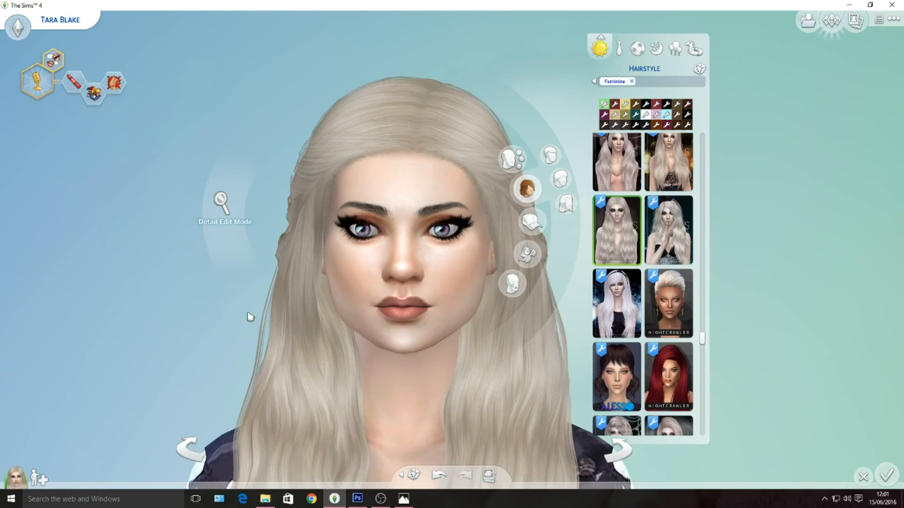
# Step: Try two long Nightcrawler hairstyles, the red side-parted one and the centre-parted wavy one
pyautogui.scroll(-1, 686, 282)
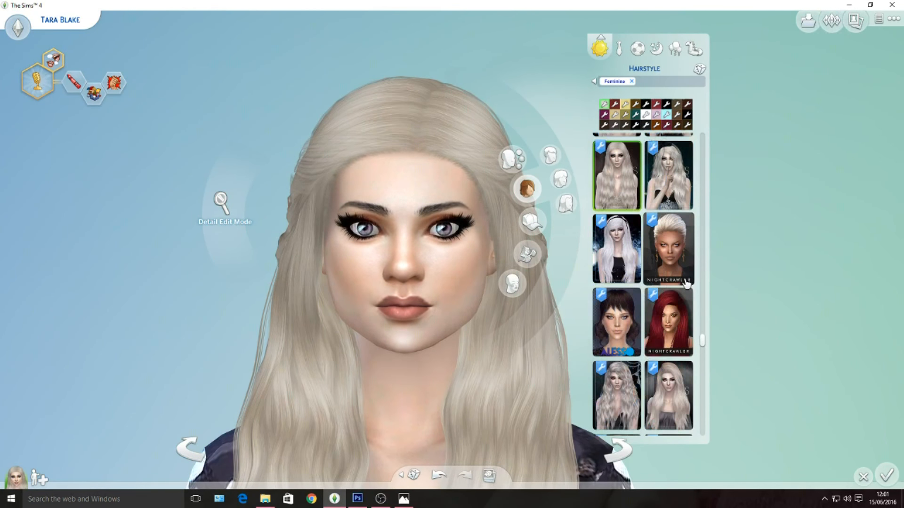
pyautogui.scroll(-2, 683, 282)
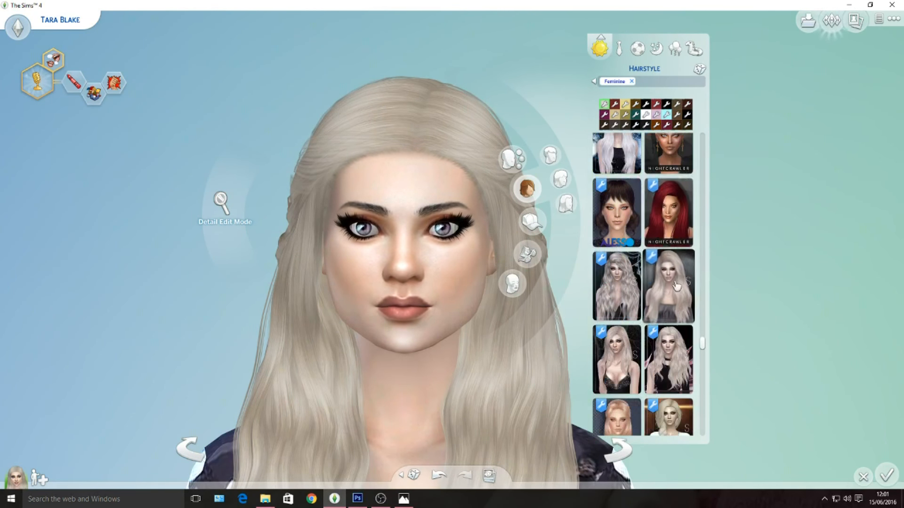
pyautogui.click(669, 200)
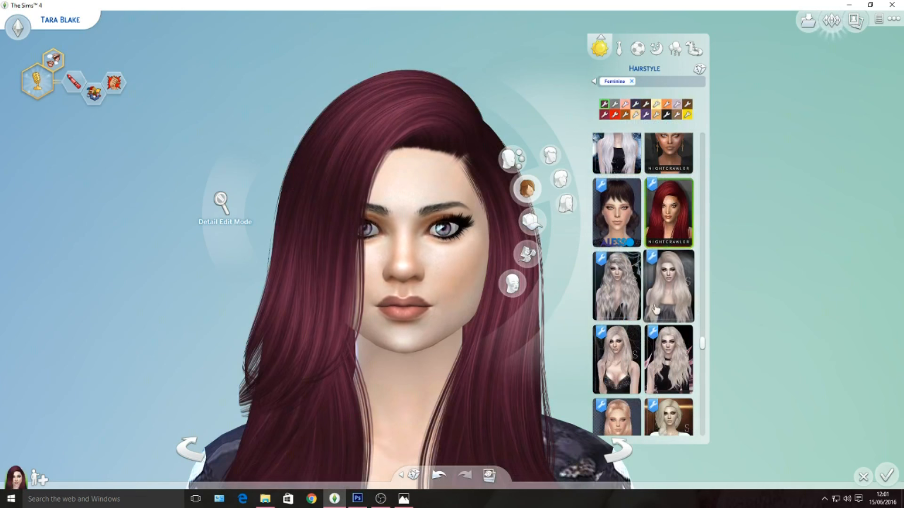
pyautogui.scroll(-3, 688, 346)
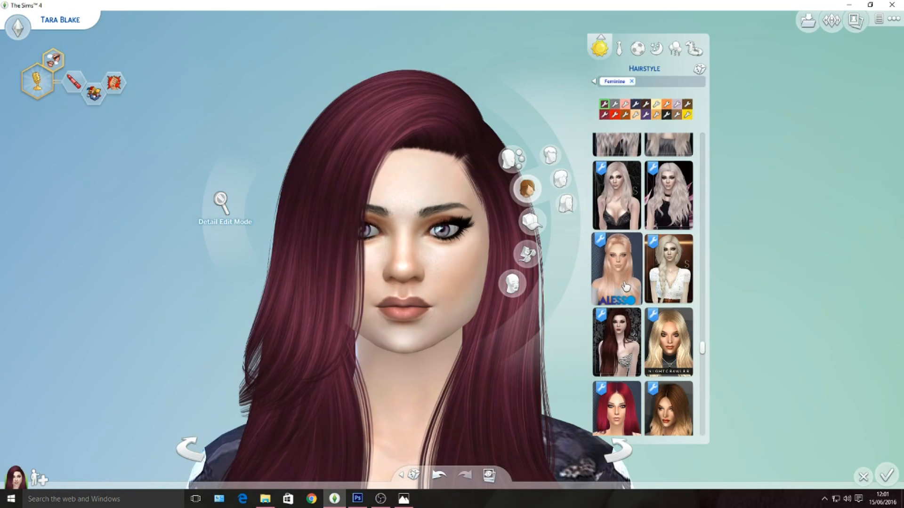
pyautogui.click(666, 362)
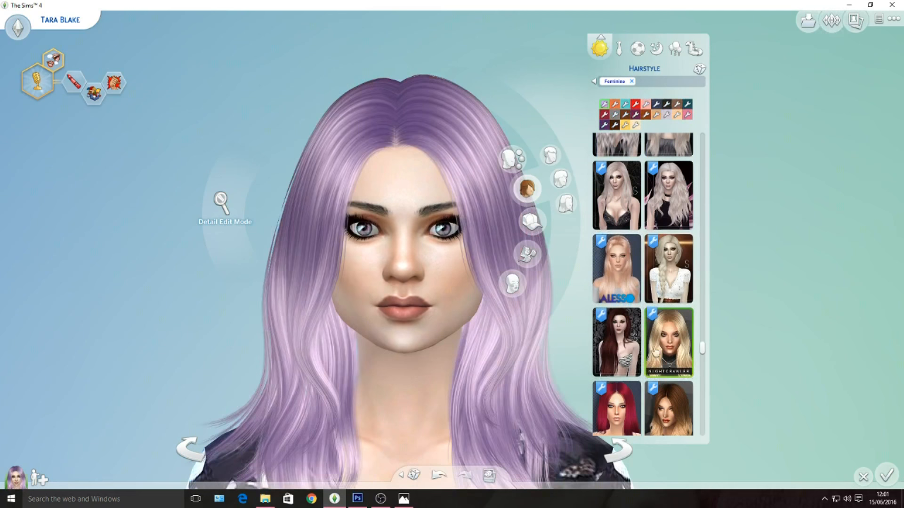
# Step: Try the long straight Nightcrawler hairstyle with the blonde thumbnail, followed by the pink-thumbnail one with a blunt fringe
pyautogui.scroll(-3, 640, 292)
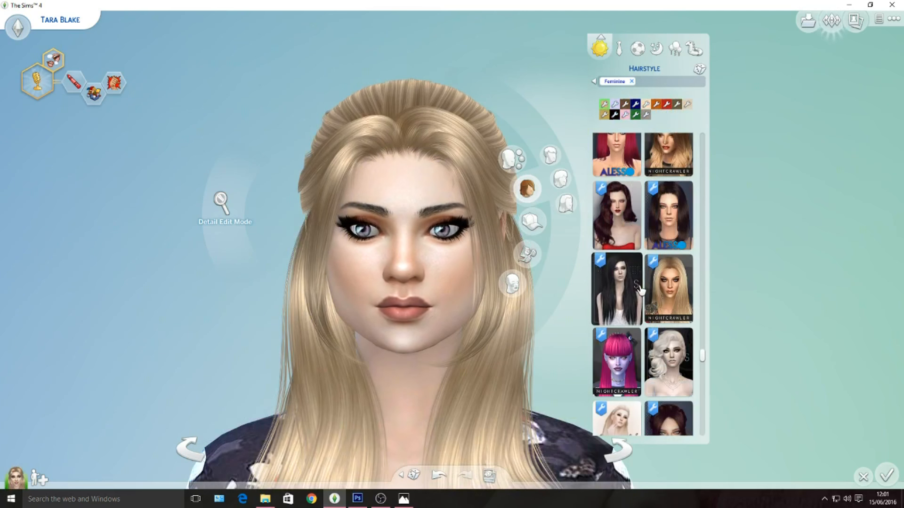
pyautogui.click(640, 290)
pyautogui.scroll(-2, 312, 353)
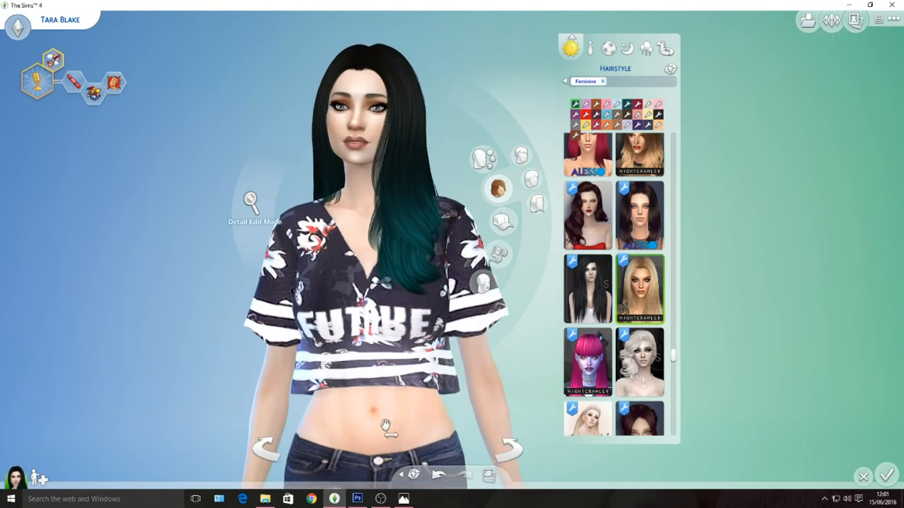
pyautogui.click(587, 362)
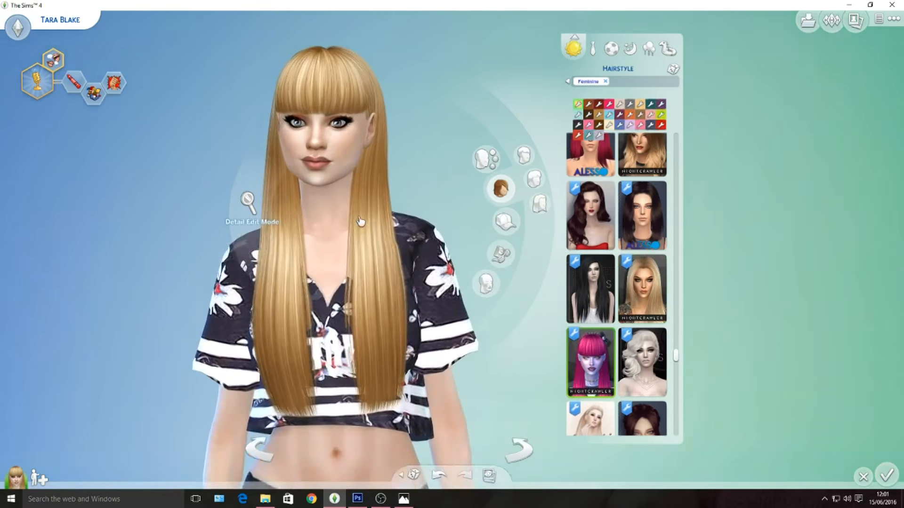
pyautogui.click(360, 221)
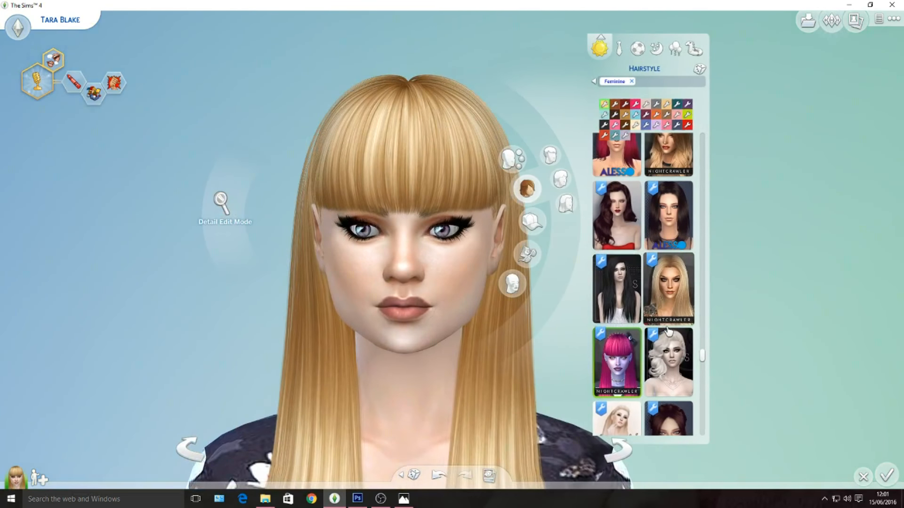
# Step: Try the long half-up hairstyle with the pulled-back front and recolour it dark burgundy
pyautogui.scroll(-3, 668, 331)
pyautogui.click(626, 272)
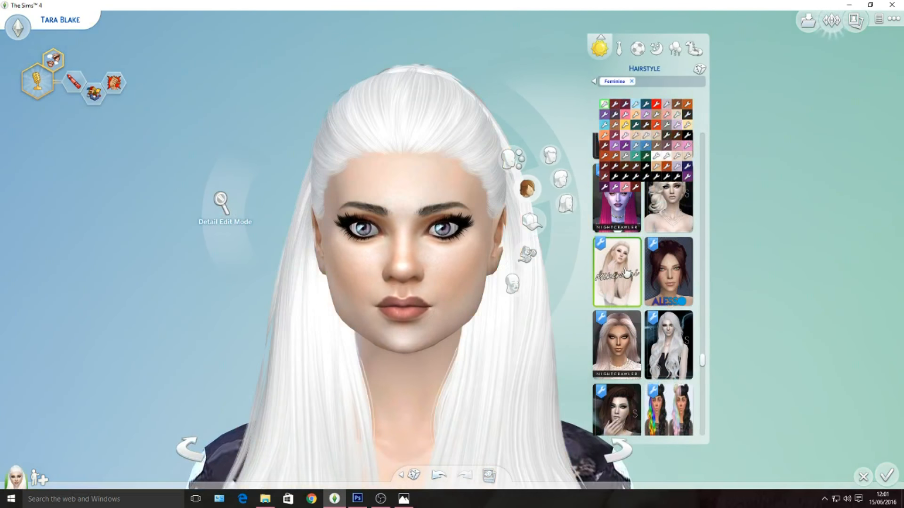
pyautogui.scroll(-2, 626, 272)
pyautogui.scroll(-3, 538, 326)
pyautogui.scroll(3, 537, 326)
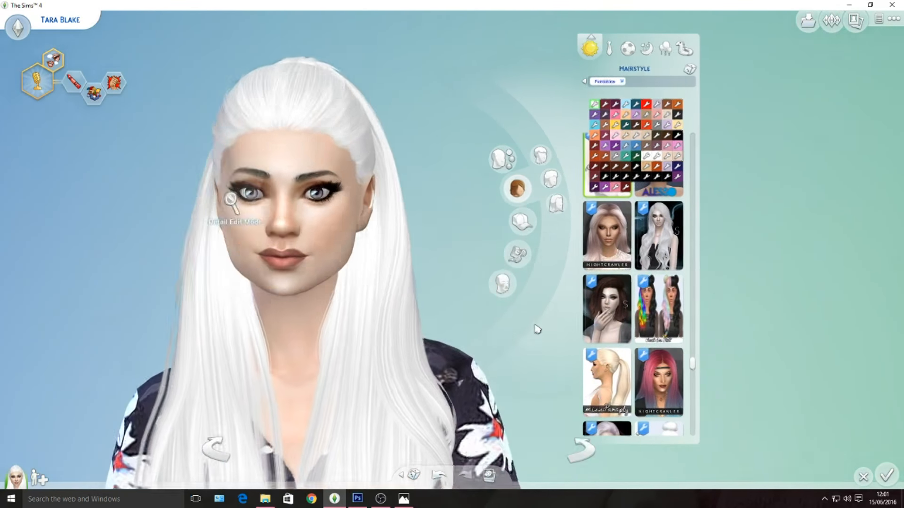
pyautogui.scroll(-1, 543, 318)
pyautogui.click(614, 104)
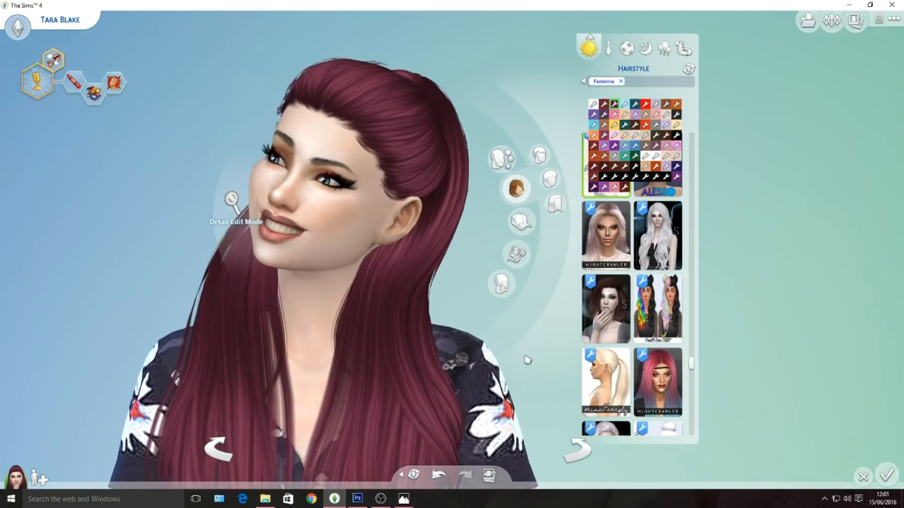
# Step: Try the long straight Nightcrawler hairstyle whose thumbnail shows pink hair with a headband
pyautogui.scroll(-3, 529, 362)
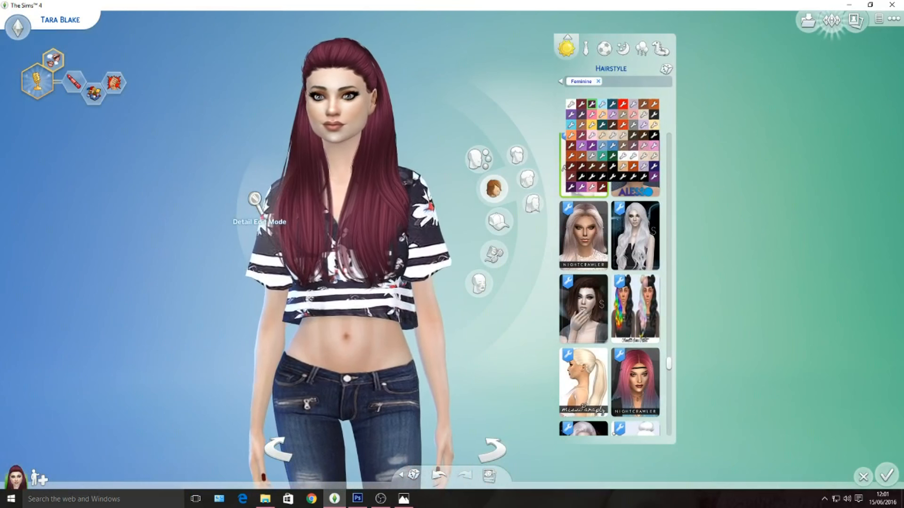
pyautogui.scroll(-1, 595, 324)
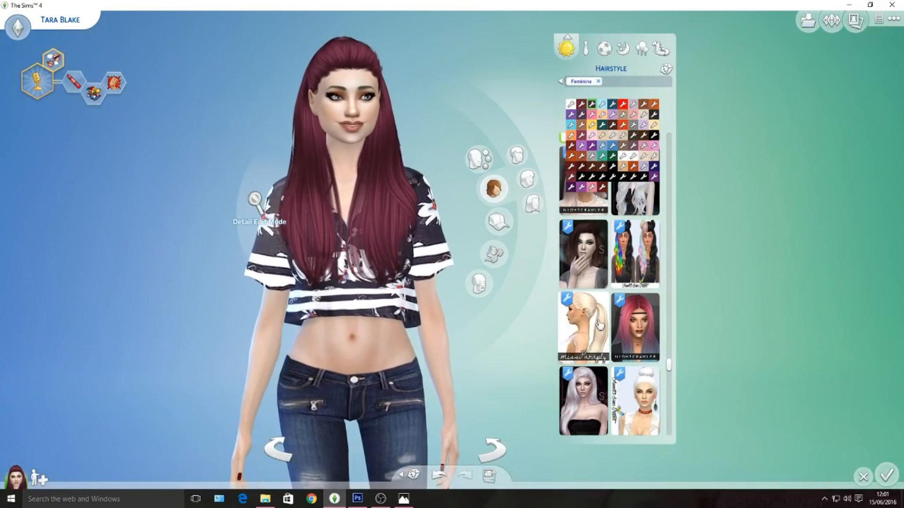
pyautogui.scroll(-1, 598, 324)
pyautogui.click(635, 277)
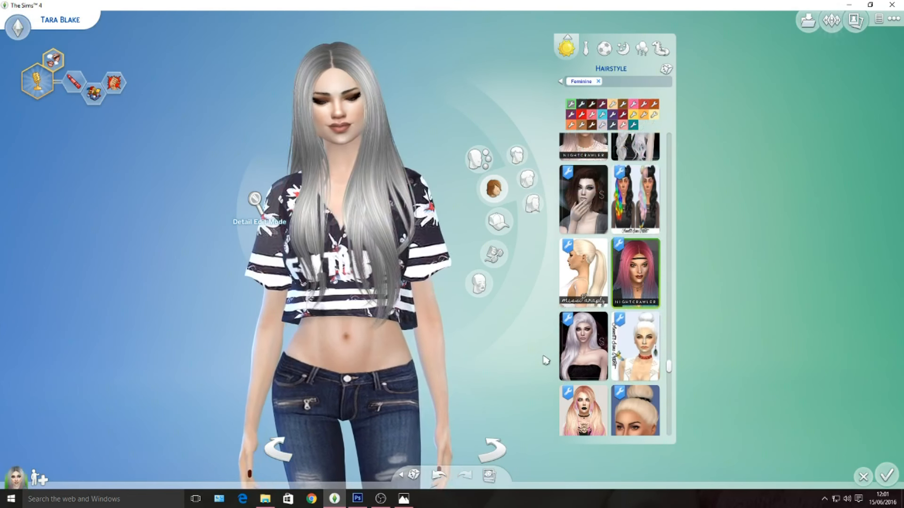
# Step: Apply the shoulder-length wavy MAYSIMS hairstyle 133 and examine its loose strands in Detail Edit Mode
pyautogui.scroll(-2, 616, 328)
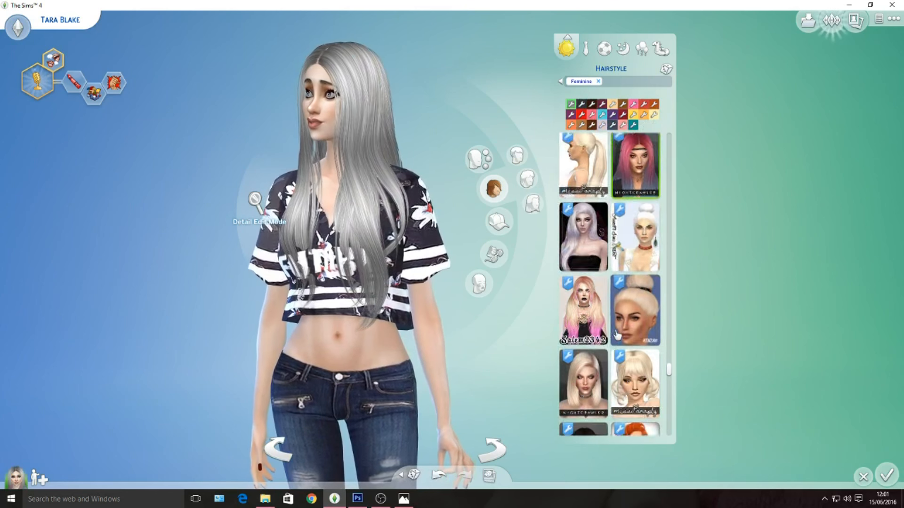
pyautogui.scroll(-1, 617, 328)
pyautogui.click(617, 325)
pyautogui.scroll(-3, 609, 326)
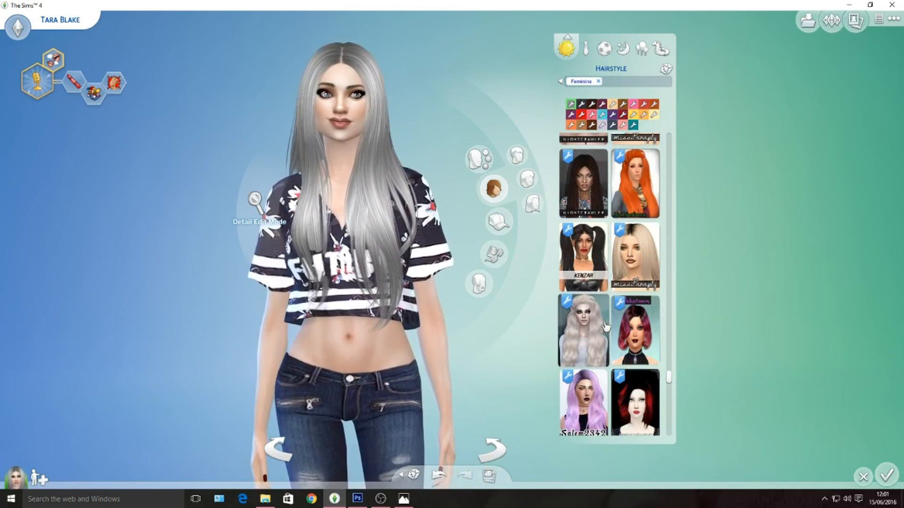
pyautogui.scroll(-4, 604, 325)
pyautogui.click(602, 326)
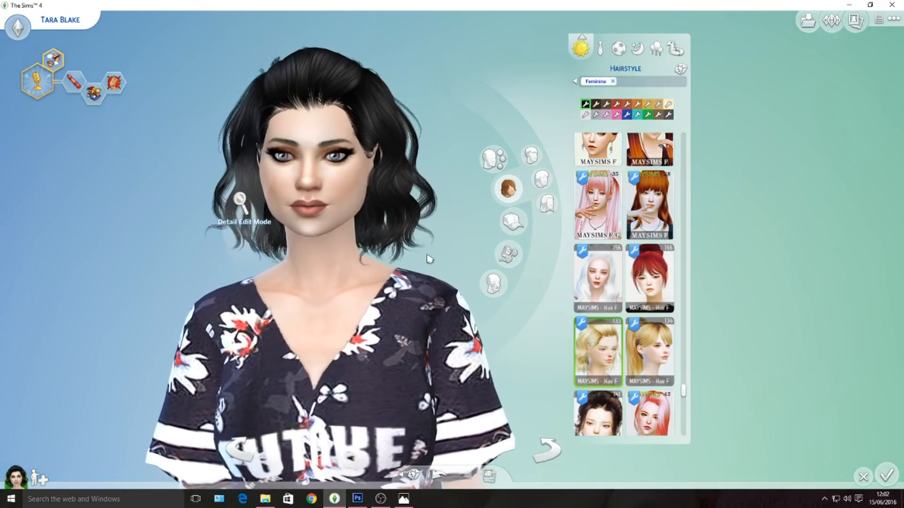
pyautogui.click(241, 204)
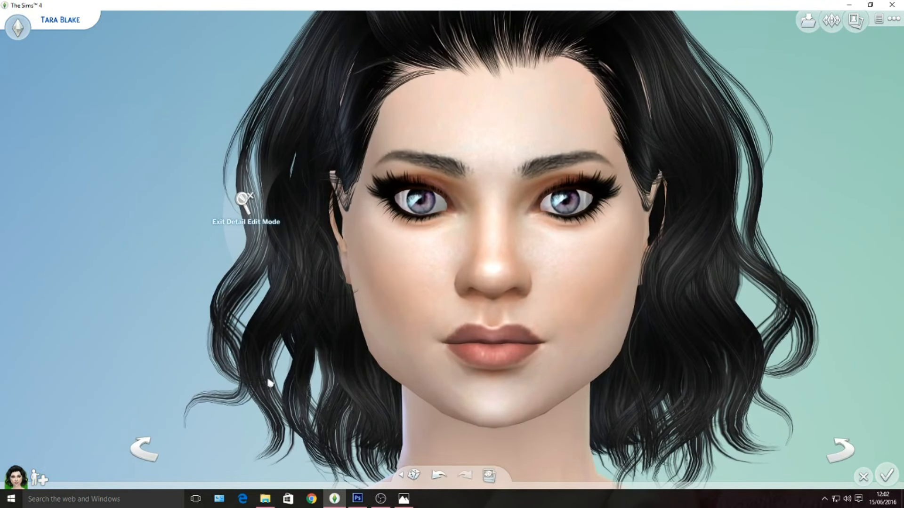
pyautogui.click(243, 201)
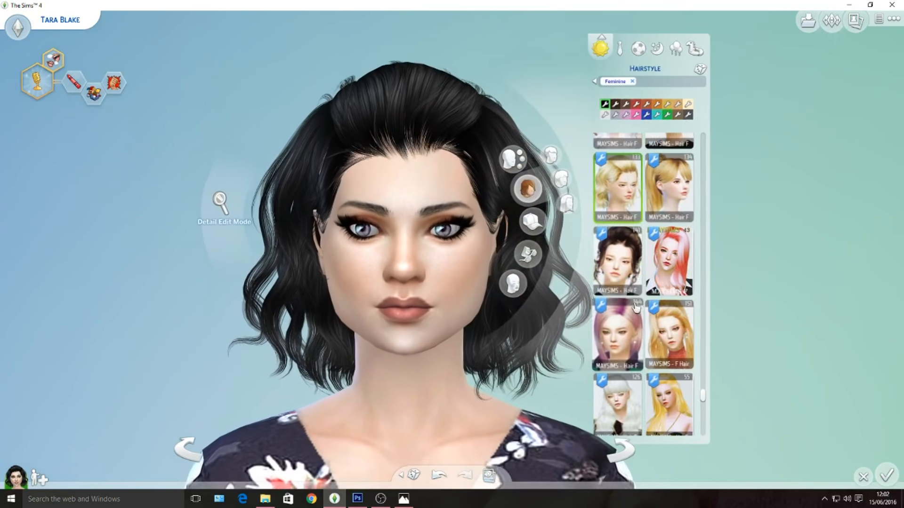
# Step: Try the curled MAYSIMS updo with loose ringlets, followed by the long black-haired ADE hairstyle
pyautogui.click(617, 260)
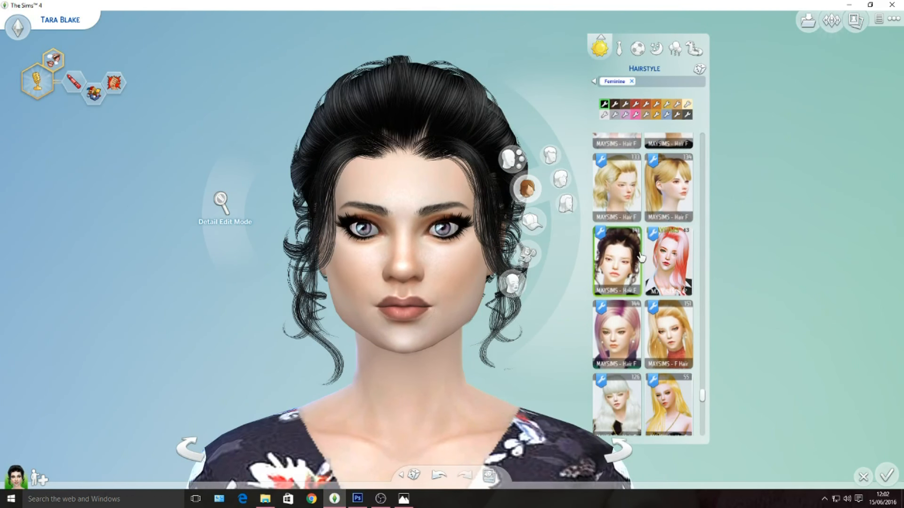
pyautogui.scroll(-3, 636, 250)
pyautogui.scroll(-5, 636, 250)
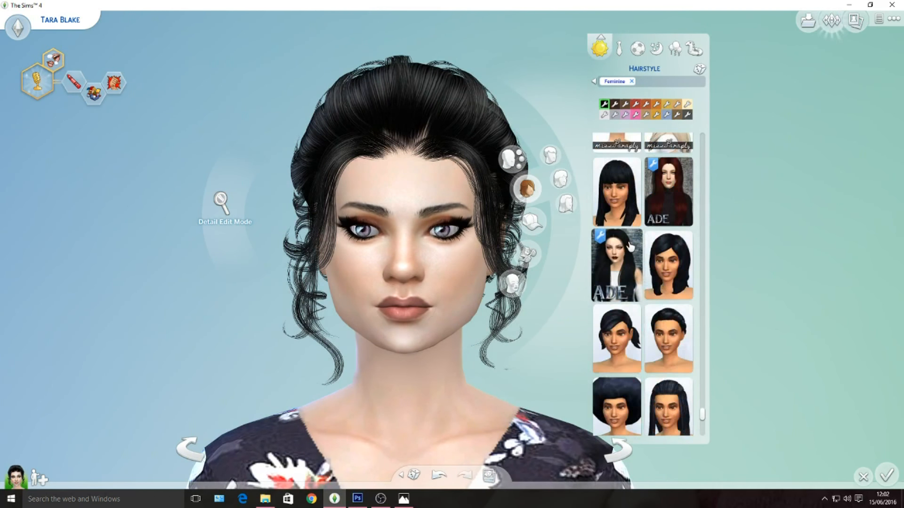
pyautogui.click(630, 248)
# Step: Try the ADE hairstyle with the dark red thumbnail, the blonde KENZAR hairstyle and the long half-up HALLOWSIMS hairstyle
pyautogui.scroll(-2, 264, 339)
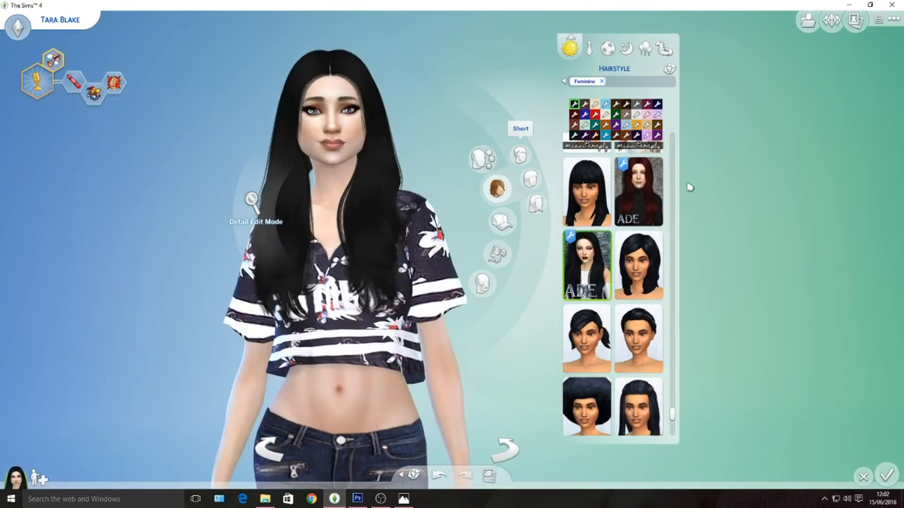
pyautogui.click(634, 197)
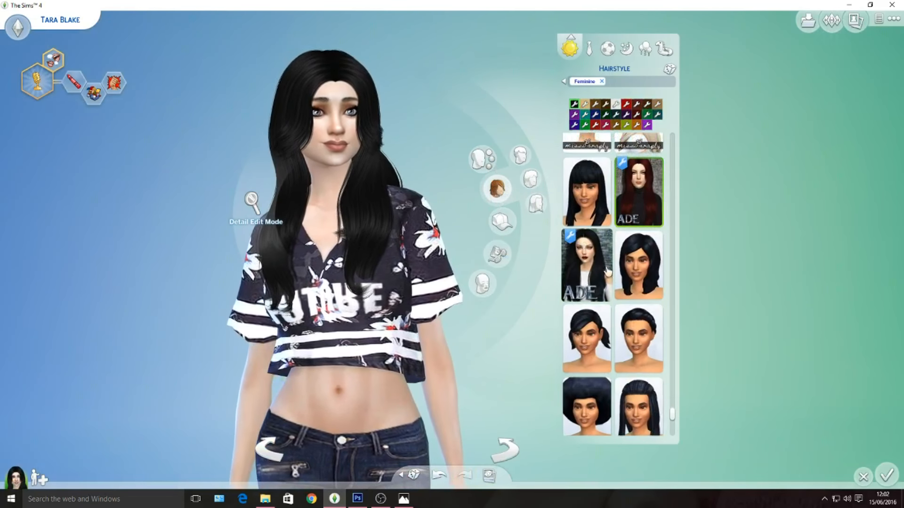
pyautogui.scroll(-4, 578, 263)
pyautogui.scroll(-4, 578, 273)
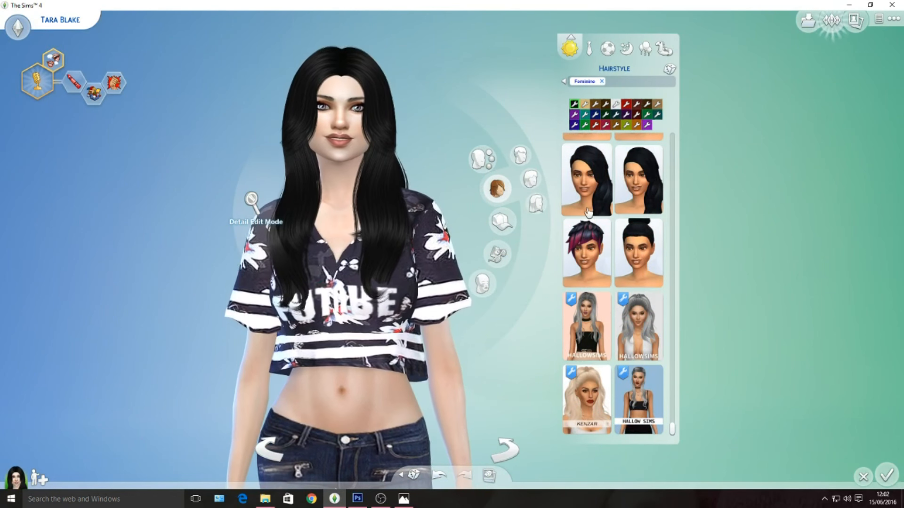
pyautogui.click(587, 400)
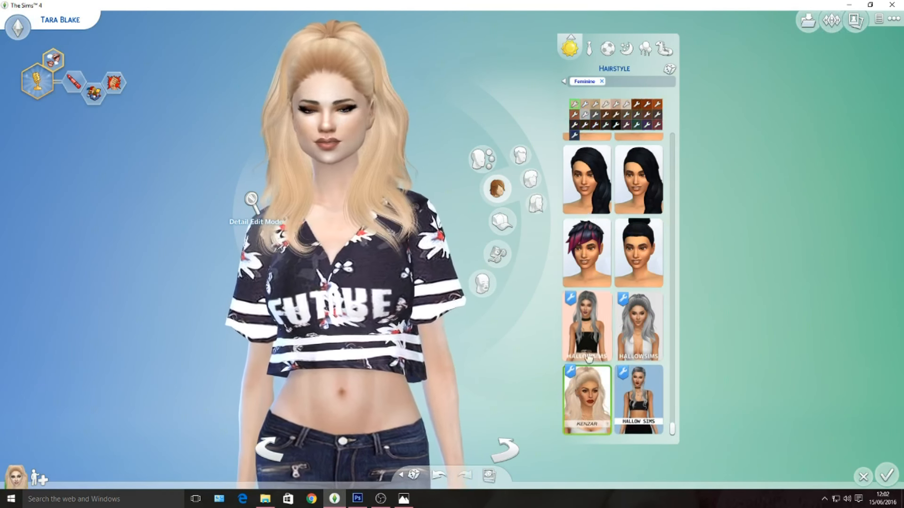
pyautogui.click(587, 342)
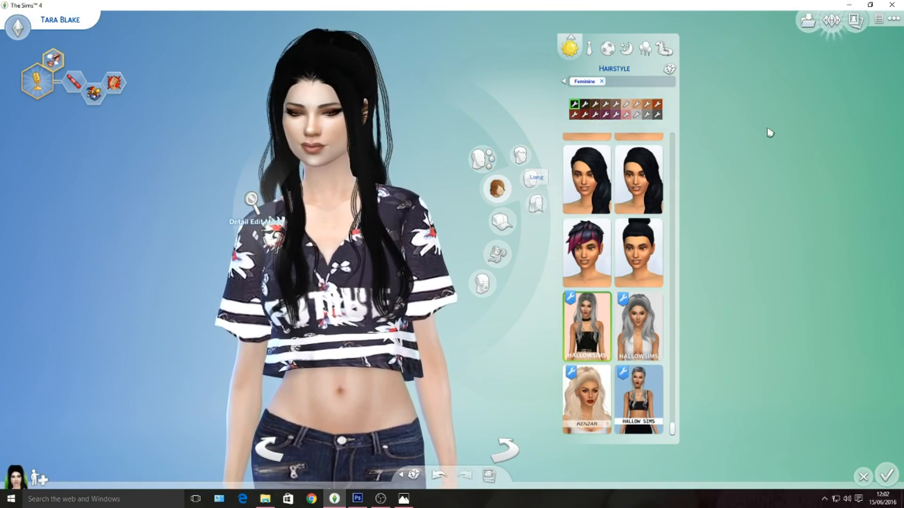
# Step: Exit Create-A-Sim without keeping the household changes and switch to Photoshop
pyautogui.click(863, 476)
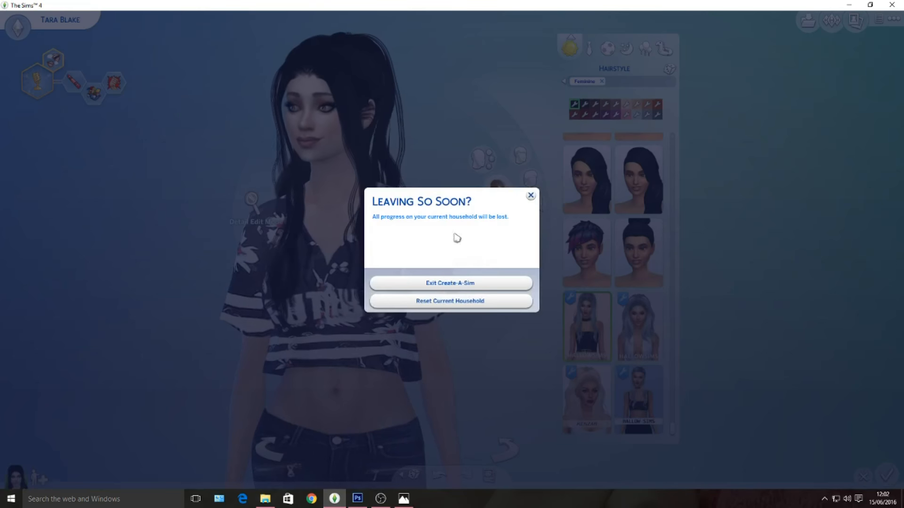
pyautogui.click(464, 284)
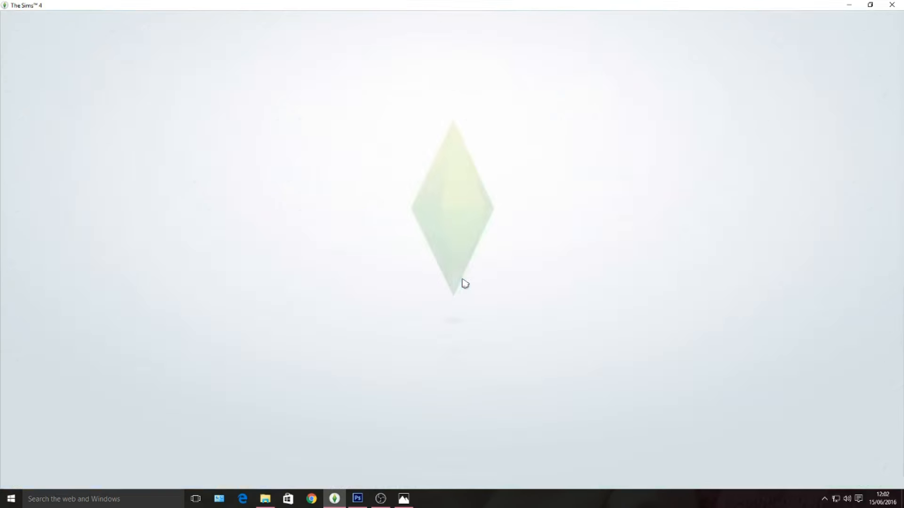
pyautogui.click(851, 4)
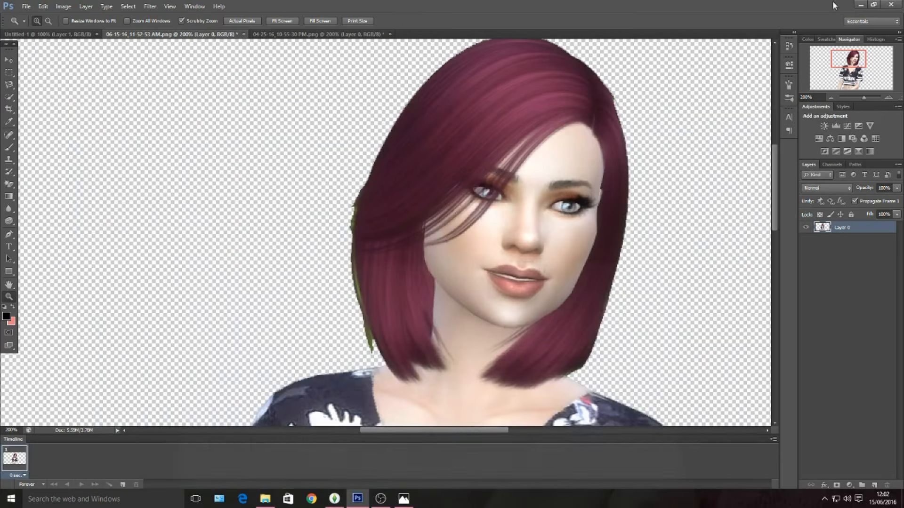
# Step: Bring the cut-out Sim from 06-15-16_11-52-53 AM.png into Untitled-1 and place it on the canvas's left side
pyautogui.scroll(1, 246, 200)
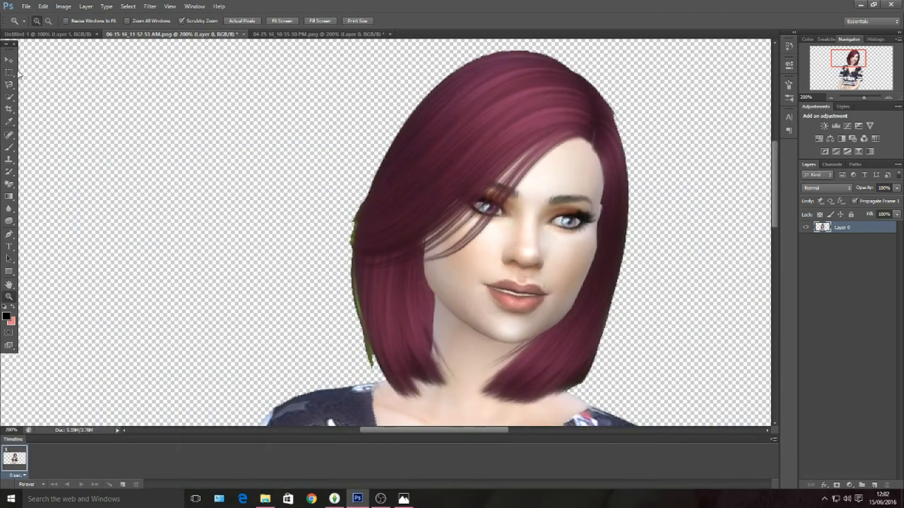
pyautogui.click(291, 20)
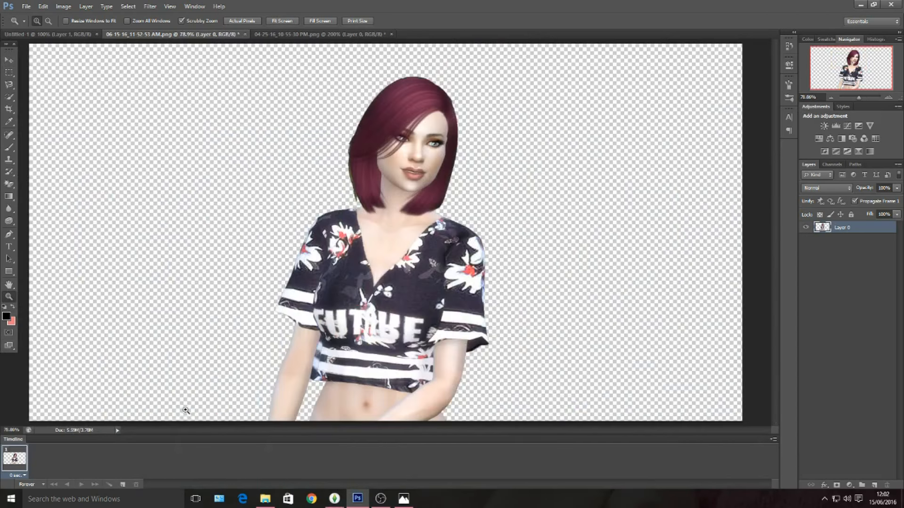
pyautogui.click(8, 57)
pyautogui.moveTo(419, 237); pyautogui.dragTo(212, 293)
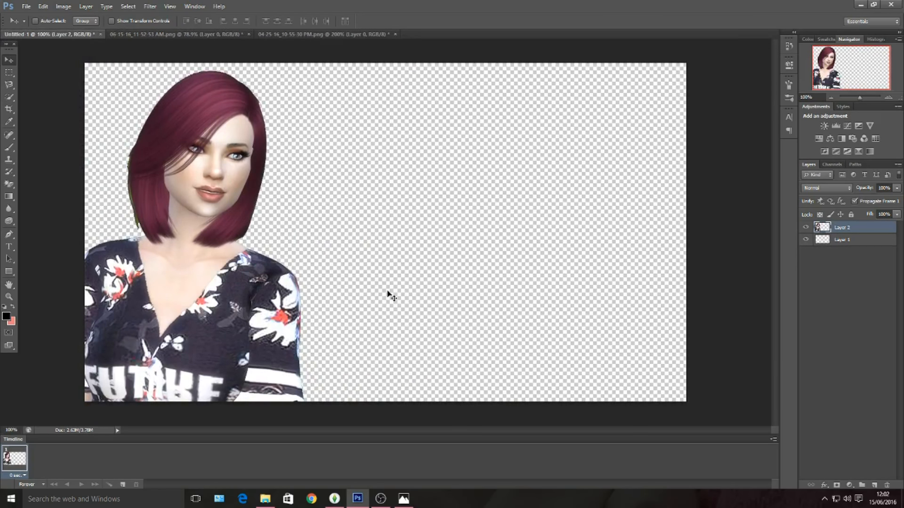
pyautogui.moveTo(228, 283); pyautogui.dragTo(224, 283)
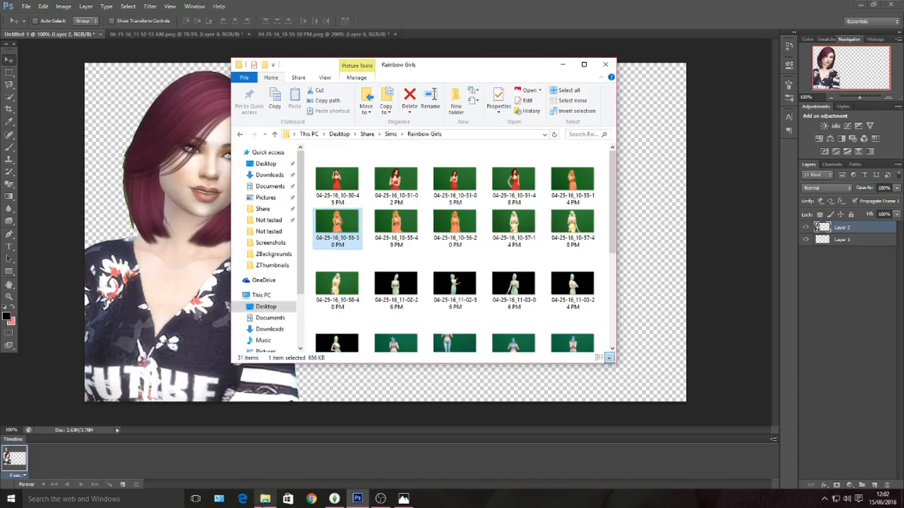
# Step: Open 06-15-16_11-53-08 AM.png from the Sims 4 Screenshots folder and close 04-25-16_10-55-30 PM.png without saving
pyautogui.click(265, 499)
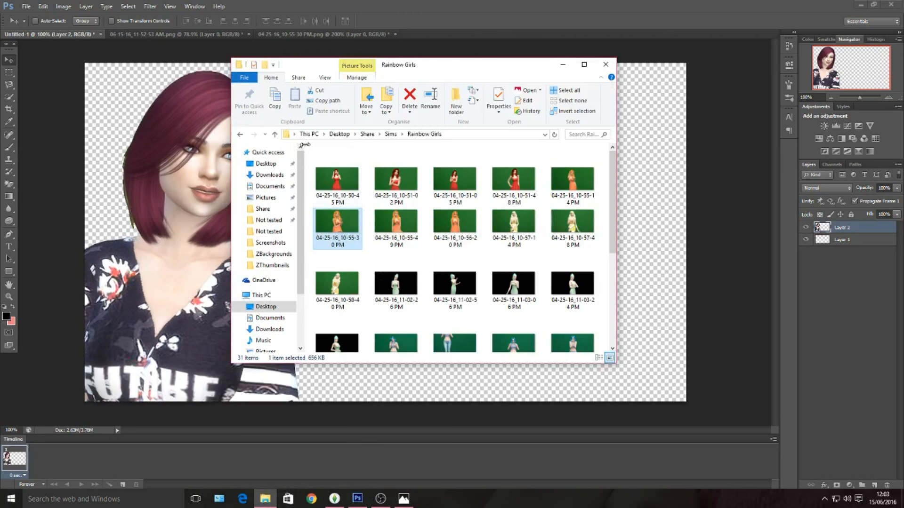
pyautogui.click(240, 135)
pyautogui.click(240, 135)
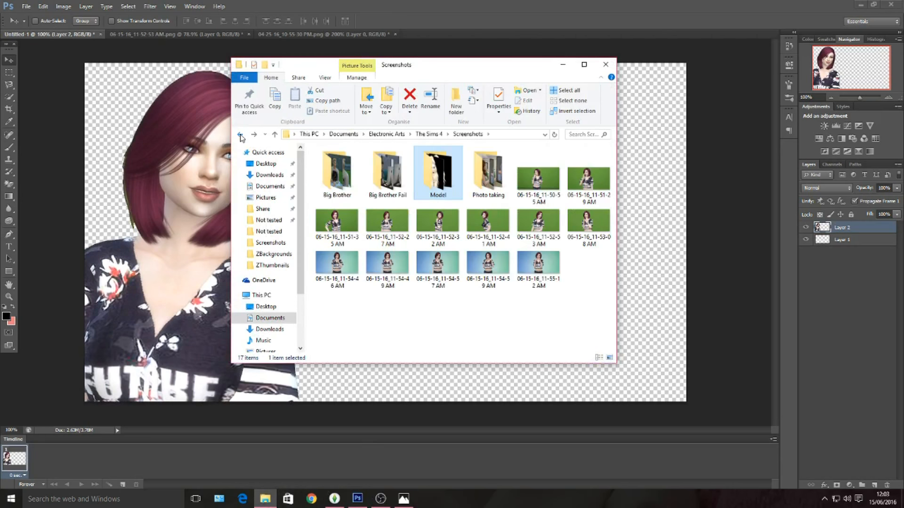
pyautogui.moveTo(601, 232); pyautogui.dragTo(397, 34)
pyautogui.click(395, 34)
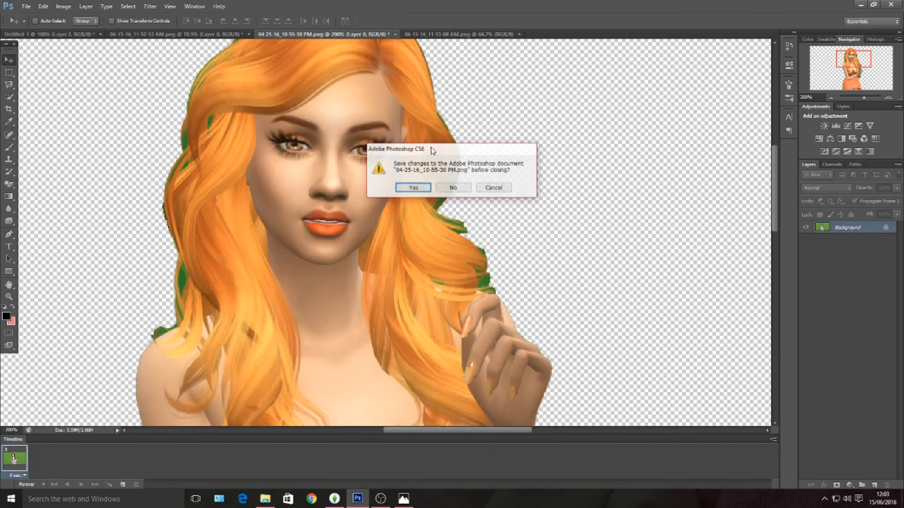
pyautogui.click(456, 186)
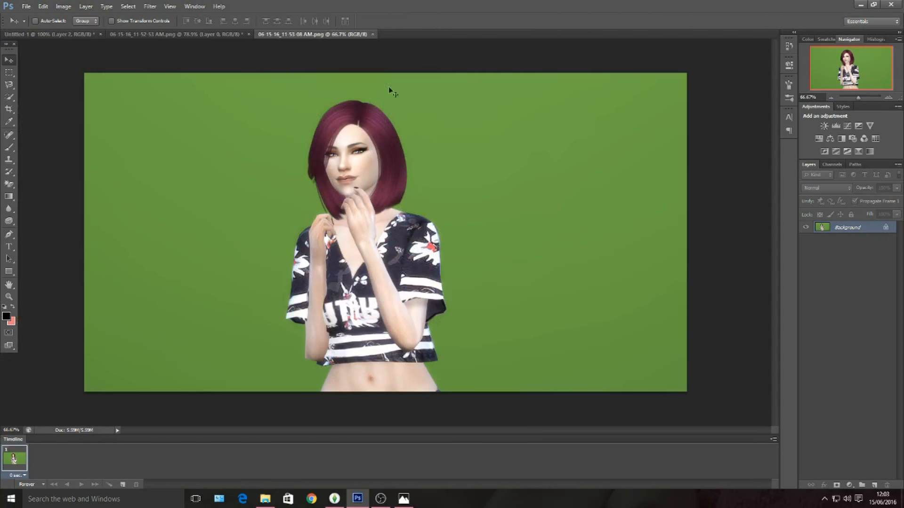
# Step: Erase the green background around the posing Sim with the Magic Eraser and move the cut-out to the right side of Untitled-1
pyautogui.click(9, 184)
pyautogui.click(188, 147)
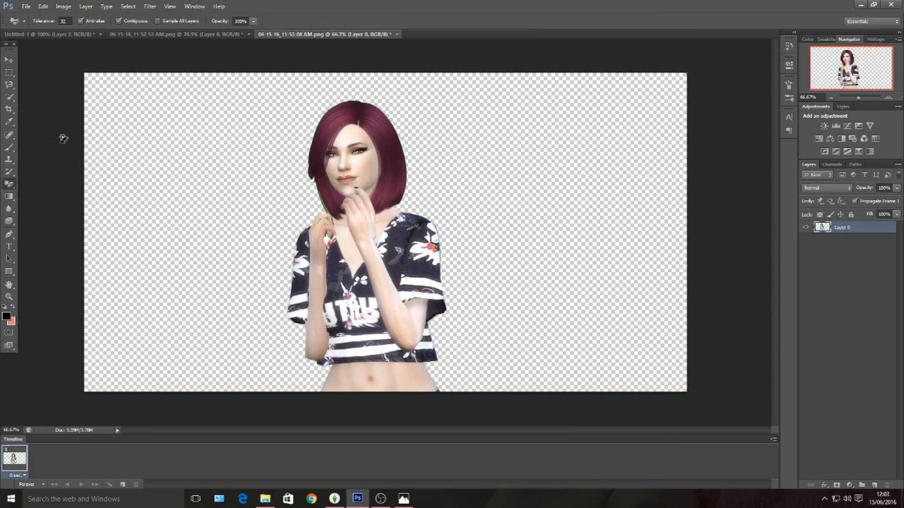
pyautogui.click(9, 60)
pyautogui.moveTo(389, 288); pyautogui.dragTo(630, 359)
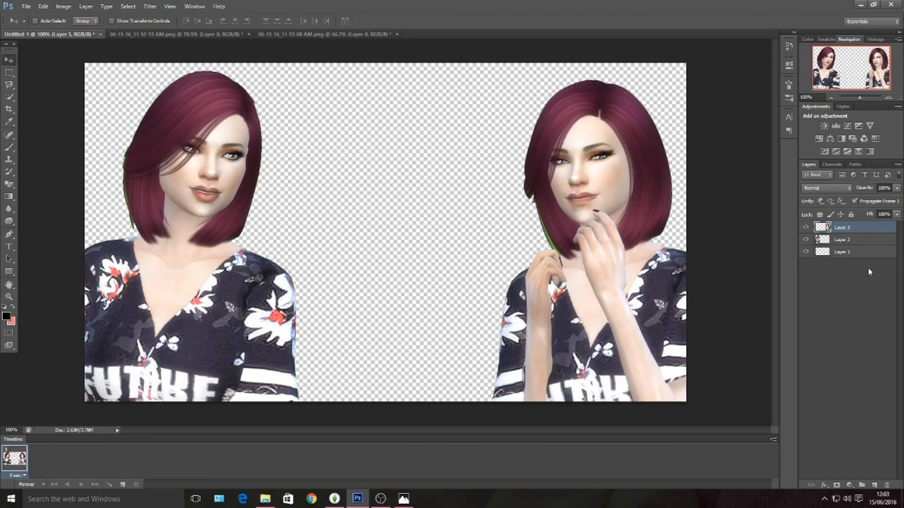
# Step: Fine-tune the positions of both Sims on Layer 2 and Layer 3 so they frame the empty middle of the canvas
pyautogui.click(831, 252)
pyautogui.click(853, 243)
pyautogui.moveTo(231, 259); pyautogui.dragTo(202, 262)
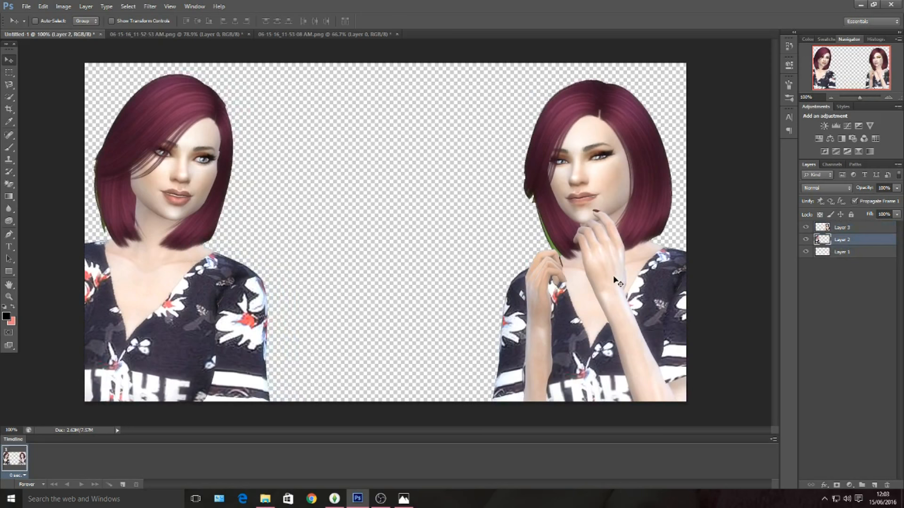
pyautogui.click(842, 227)
pyautogui.moveTo(609, 249); pyautogui.dragTo(609, 276)
pyautogui.click(842, 239)
pyautogui.moveTo(229, 305); pyautogui.dragTo(219, 305)
pyautogui.click(849, 228)
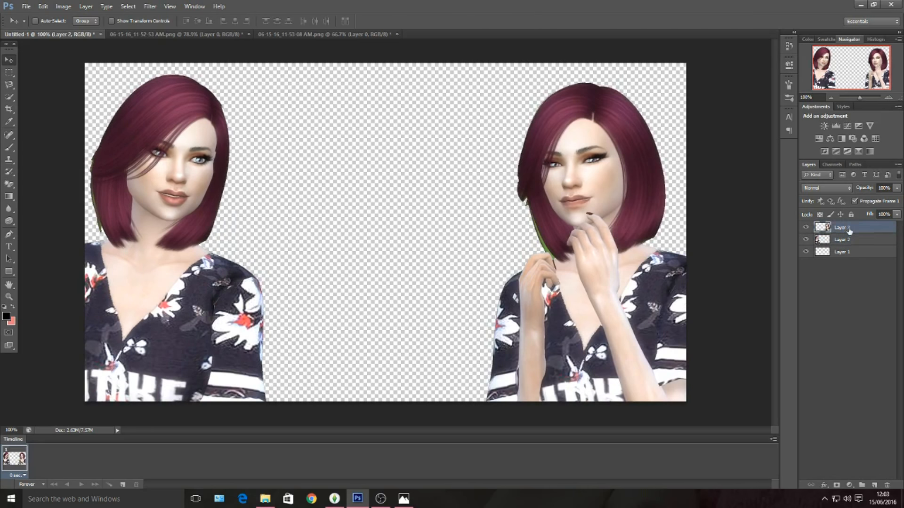
pyautogui.moveTo(613, 247); pyautogui.dragTo(617, 247)
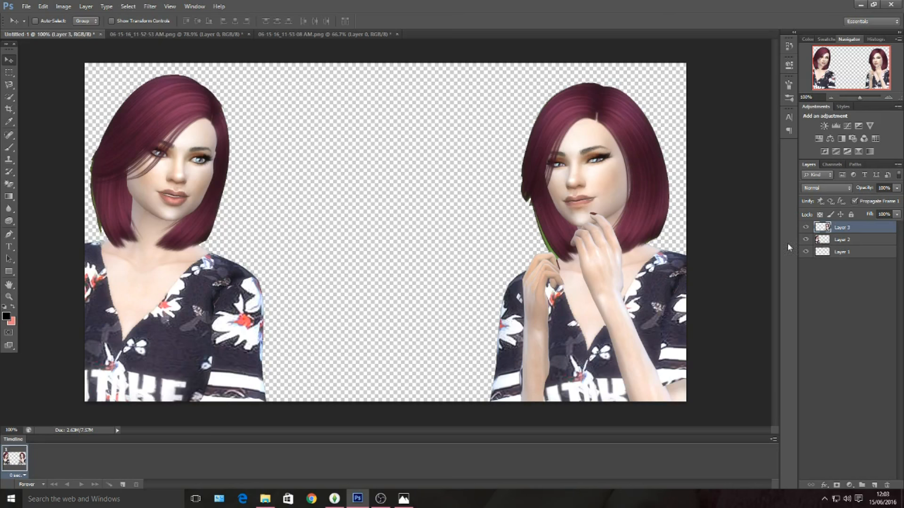
# Step: Hide Layer 3 and erase the green fringe along the left edge of the Sim's hair on Layer 2 with the Eraser tool
pyautogui.click(830, 242)
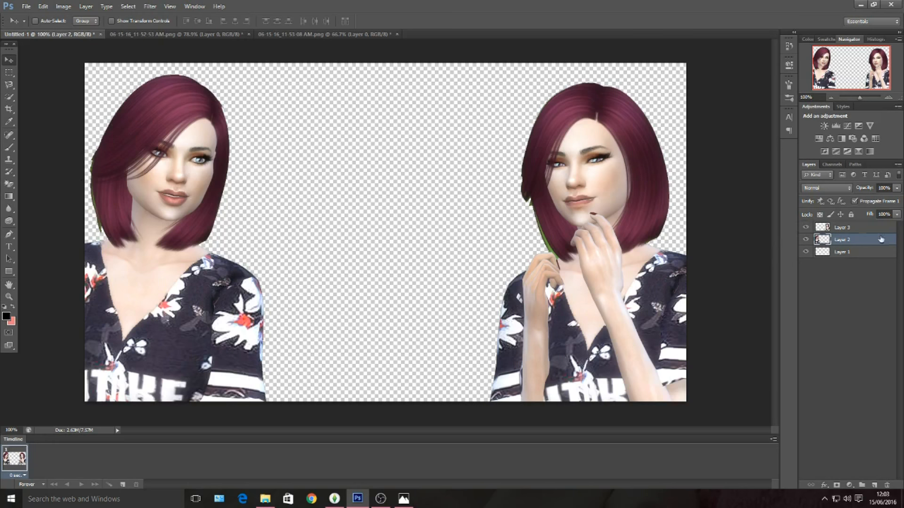
pyautogui.click(806, 228)
pyautogui.press('z')
pyautogui.click(136, 193)
pyautogui.moveTo(346, 428); pyautogui.dragTo(308, 430)
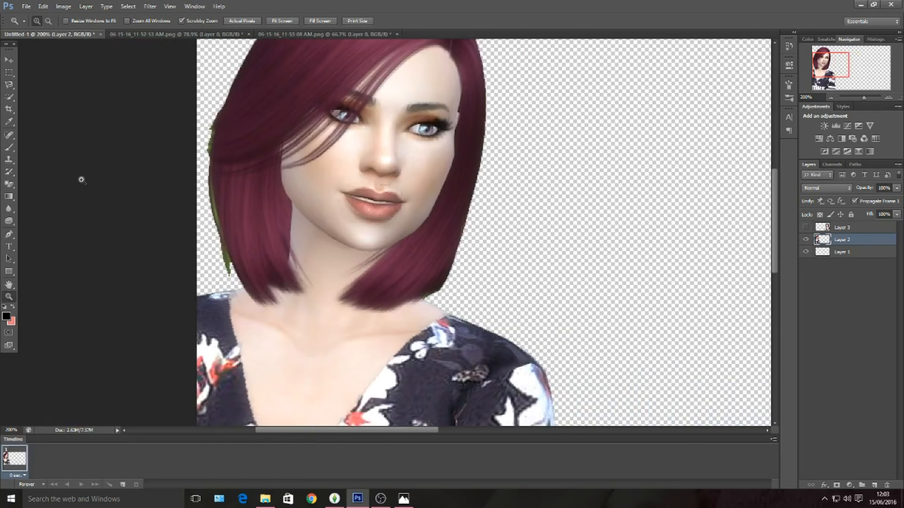
pyautogui.click(10, 186)
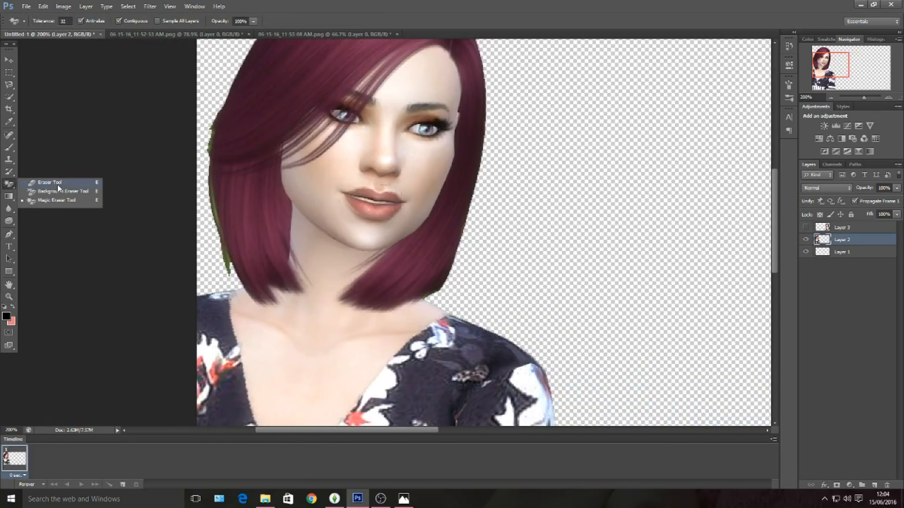
pyautogui.click(58, 187)
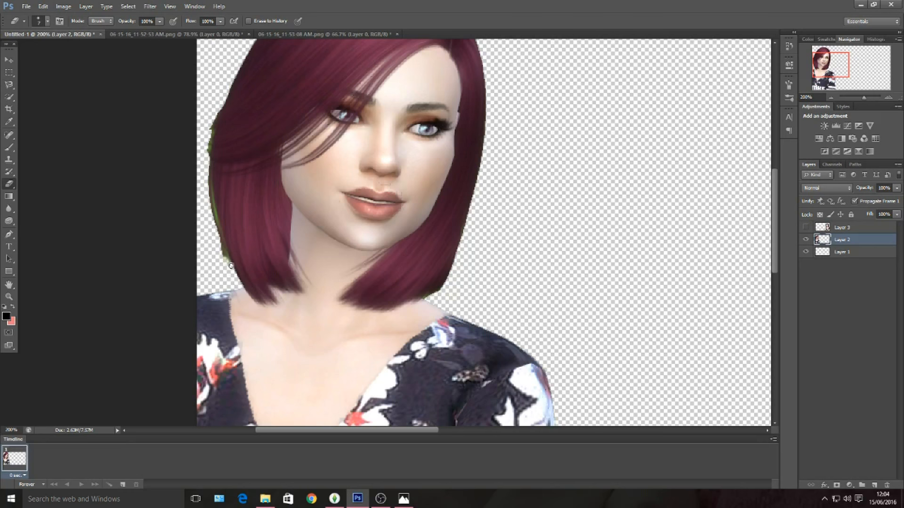
pyautogui.click(63, 6)
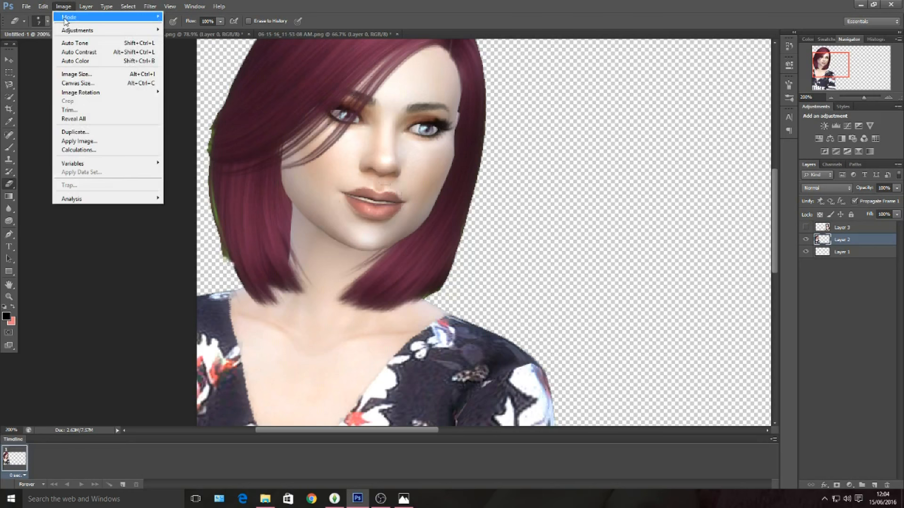
pyautogui.click(61, 17)
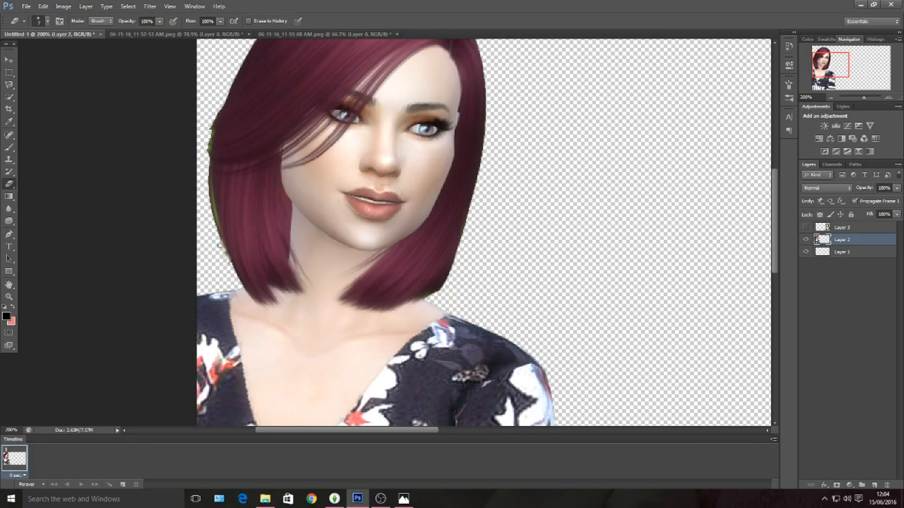
pyautogui.moveTo(226, 258); pyautogui.dragTo(237, 277)
# Step: Step back through the last eraser strokes on the hair edge
pyautogui.click(42, 6)
pyautogui.click(52, 10)
pyautogui.click(45, 6)
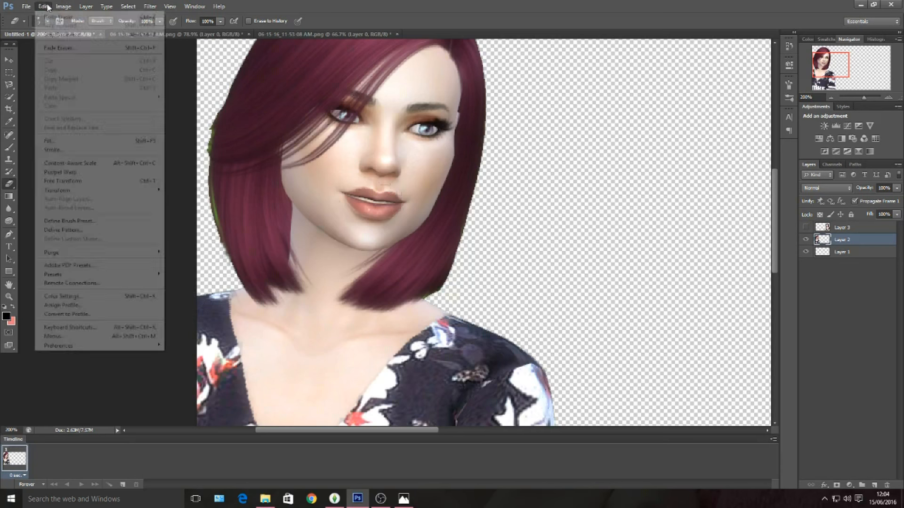
pyautogui.click(62, 35)
pyautogui.click(42, 6)
pyautogui.click(54, 34)
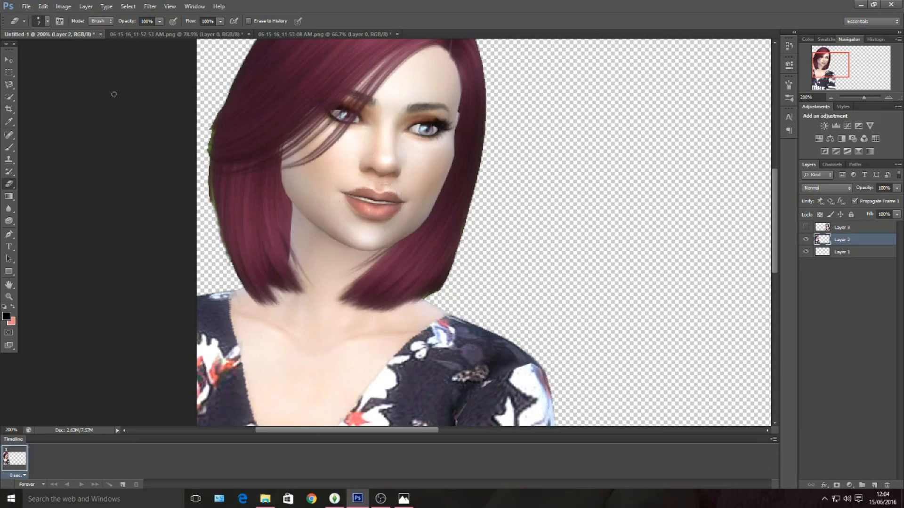
# Step: Switch the eraser to a hard round 7 px brush with 100% hardness for cleaning Layer 2's hair edge
pyautogui.click(47, 21)
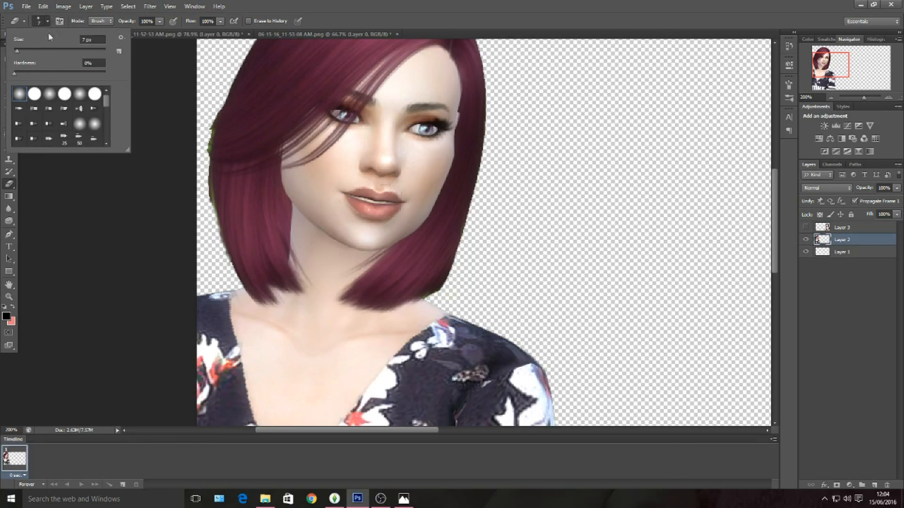
pyautogui.click(220, 260)
pyautogui.moveTo(227, 265); pyautogui.dragTo(220, 246)
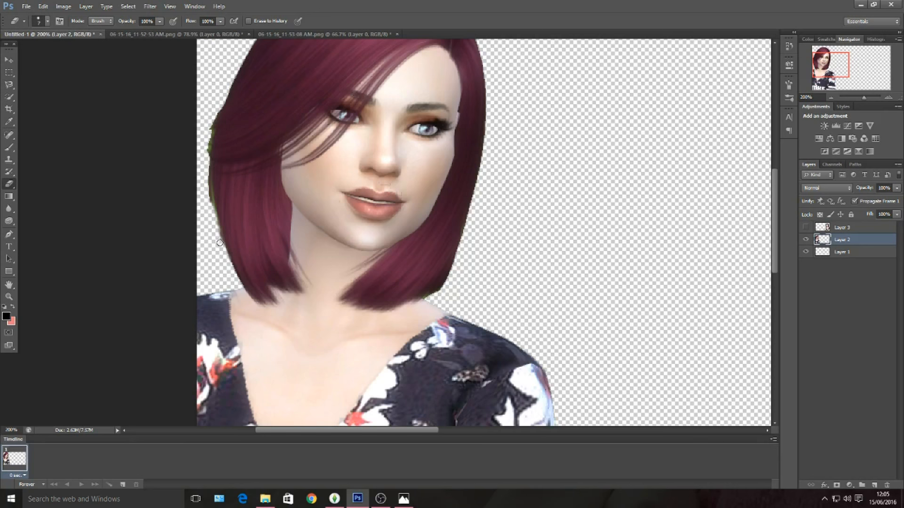
pyautogui.click(43, 21)
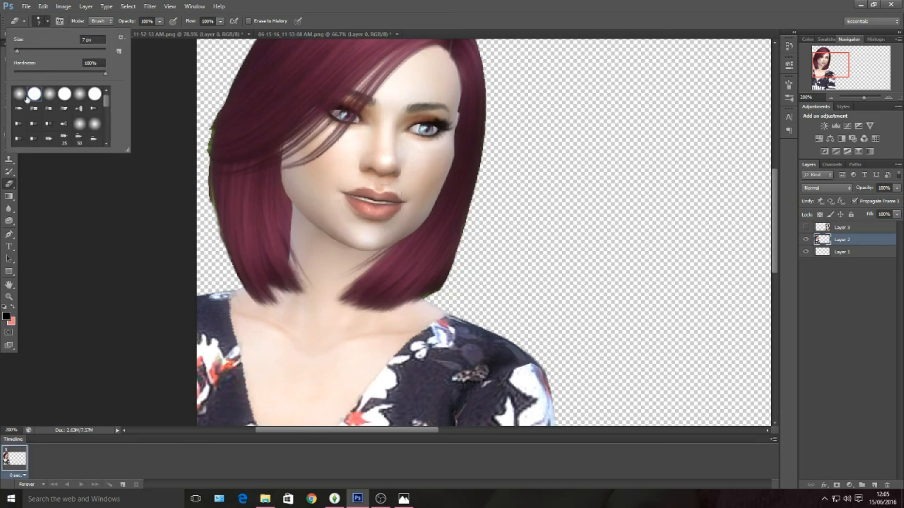
pyautogui.click(215, 258)
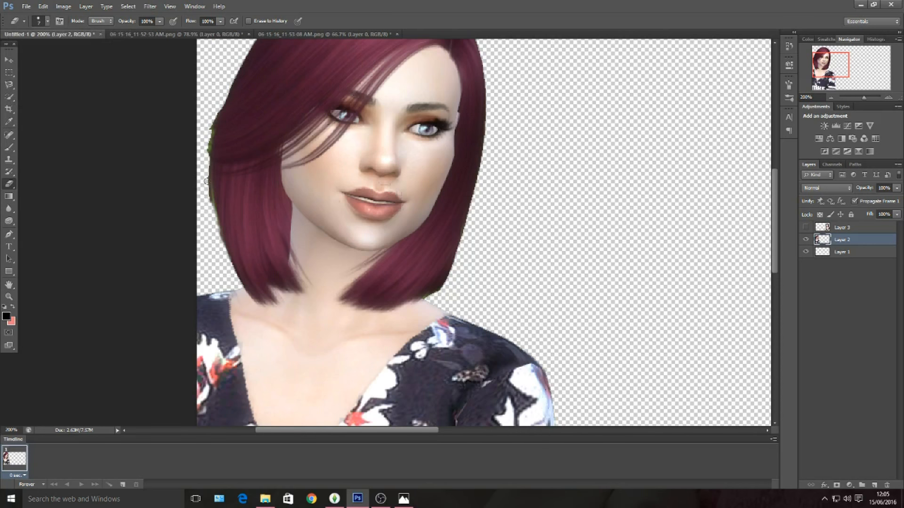
# Step: Erase the green fringe along the outer left edge of the hair on Layer 2, undoing any misplaced stroke
pyautogui.moveTo(206, 175); pyautogui.dragTo(212, 214)
pyautogui.moveTo(216, 110); pyautogui.dragTo(205, 152)
pyautogui.click(43, 6)
pyautogui.click(43, 6)
pyautogui.click(43, 6)
pyautogui.click(58, 19)
pyautogui.moveTo(206, 164); pyautogui.dragTo(225, 251)
pyautogui.moveTo(215, 113); pyautogui.dragTo(208, 140)
# Step: Erase the leftover green fringe around the lower right tip of the hair on Layer 2
pyautogui.click(428, 298)
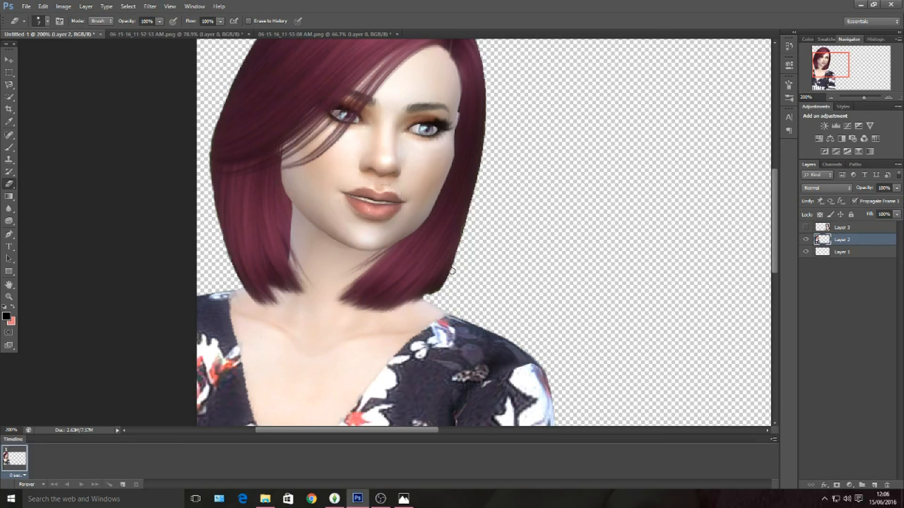
pyautogui.moveTo(453, 271); pyautogui.dragTo(429, 300)
pyautogui.moveTo(456, 268); pyautogui.dragTo(428, 297)
pyautogui.moveTo(457, 259); pyautogui.dragTo(442, 284)
pyautogui.scroll(5, 553, 284)
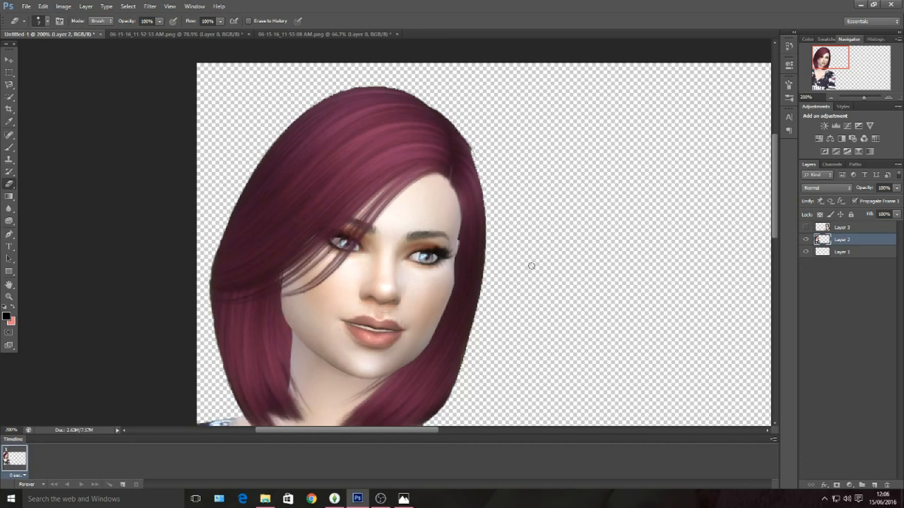
pyautogui.scroll(-5, 541, 264)
pyautogui.scroll(5, 523, 266)
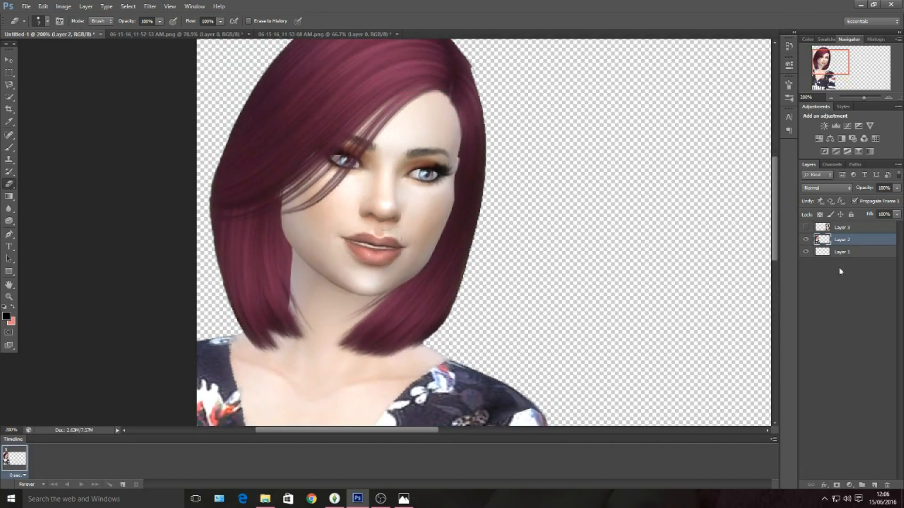
# Step: Select and show Layer 3, and hide Layer 2
pyautogui.click(847, 229)
pyautogui.click(805, 228)
pyautogui.click(805, 240)
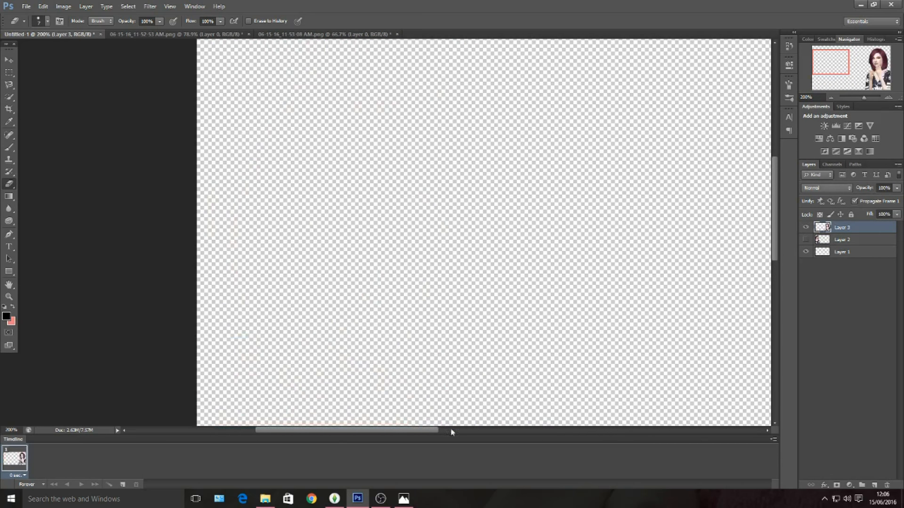
# Step: Erase the green fringe along the left hair edge and under the lower right hair tip on Layer 3
pyautogui.moveTo(341, 428); pyautogui.dragTo(531, 456)
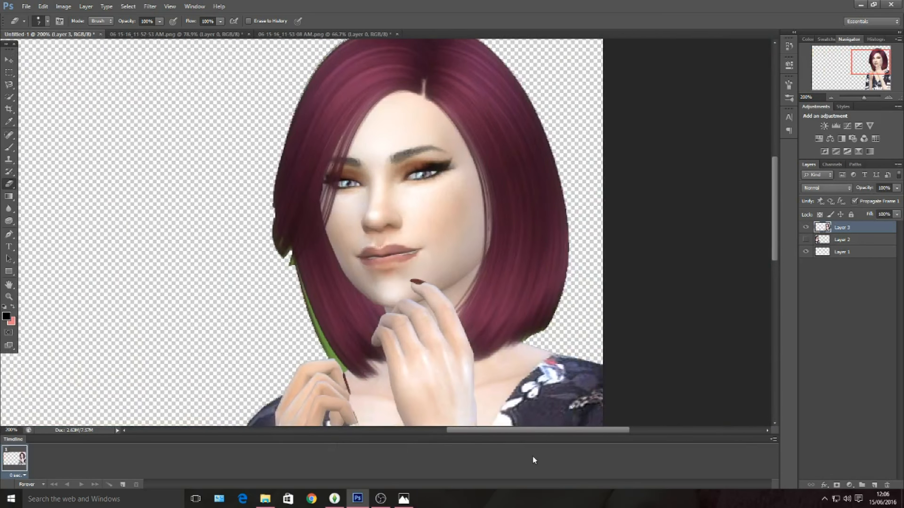
pyautogui.scroll(-1, 374, 302)
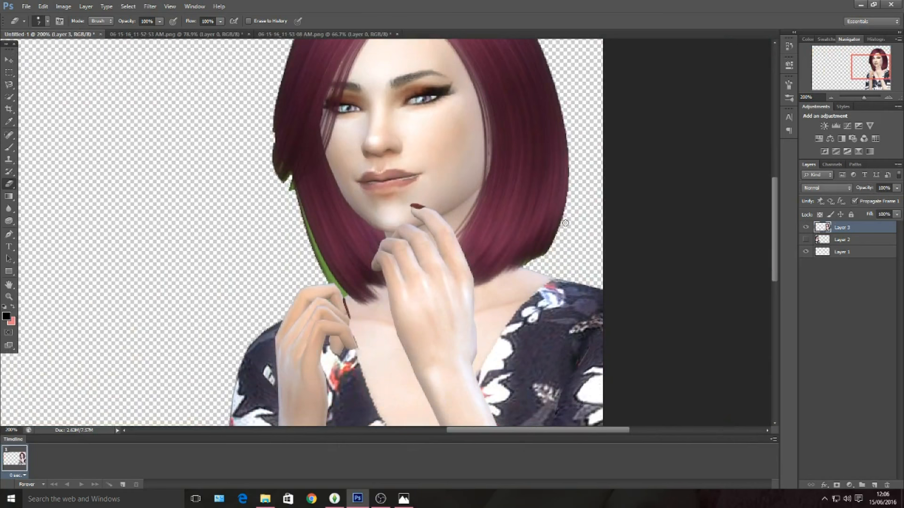
pyautogui.moveTo(304, 227); pyautogui.dragTo(306, 234)
pyautogui.moveTo(290, 183); pyautogui.dragTo(330, 280)
pyautogui.moveTo(269, 126); pyautogui.dragTo(284, 206)
pyautogui.moveTo(535, 260); pyautogui.dragTo(524, 266)
pyautogui.moveTo(563, 232); pyautogui.dragTo(530, 265)
# Step: Reduce the eraser to 2 px and erase the green patch between the hair and the raised fingers on Layer 3
pyautogui.scroll(1, 273, 200)
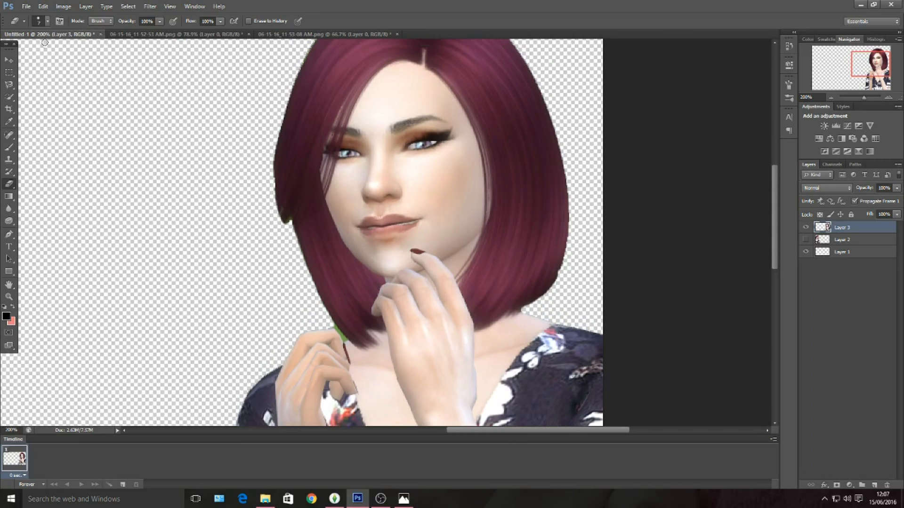
pyautogui.scroll(-1, 283, 306)
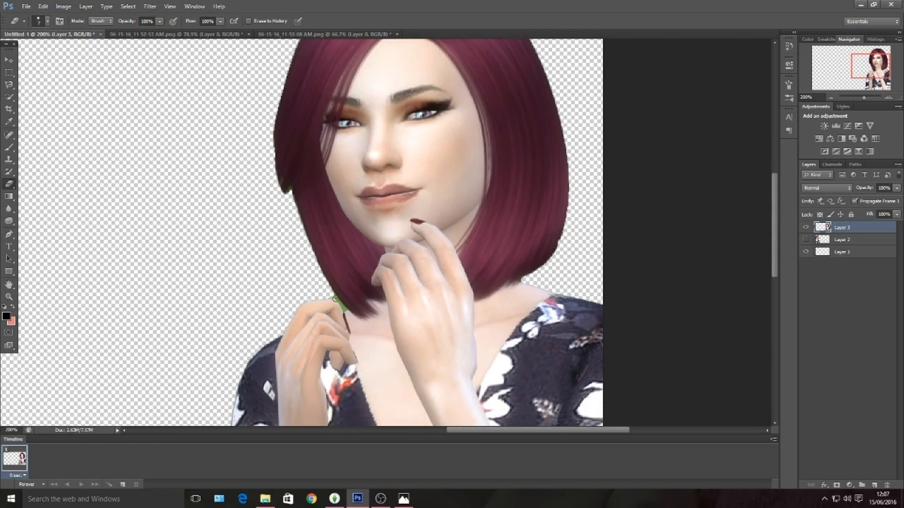
pyautogui.scroll(-1, 9, 287)
pyautogui.click(8, 296)
pyautogui.click(329, 311)
pyautogui.click(329, 311)
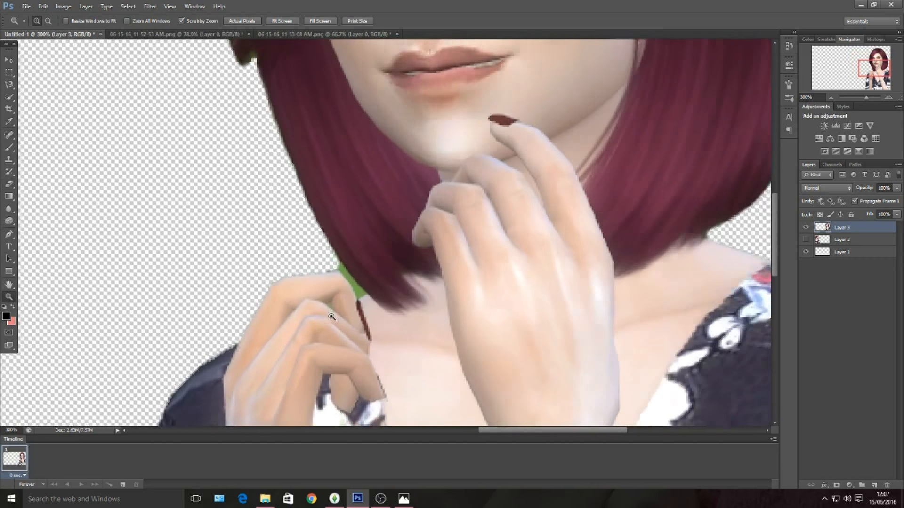
pyautogui.click(8, 184)
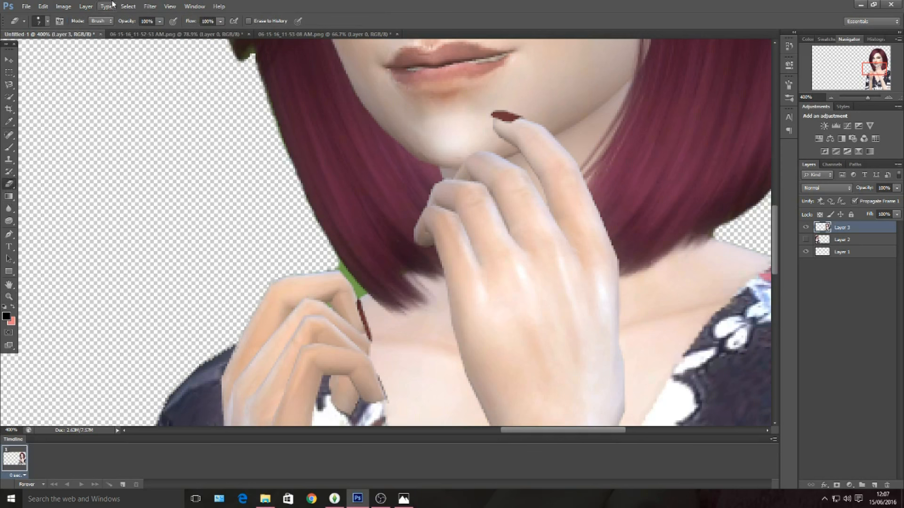
pyautogui.click(47, 21)
pyautogui.moveTo(17, 56); pyautogui.dragTo(14, 56)
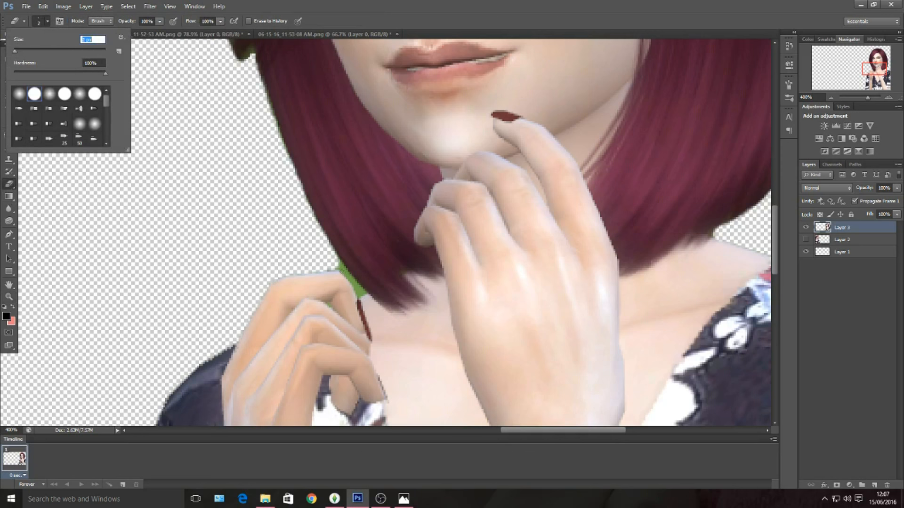
pyautogui.click(337, 267)
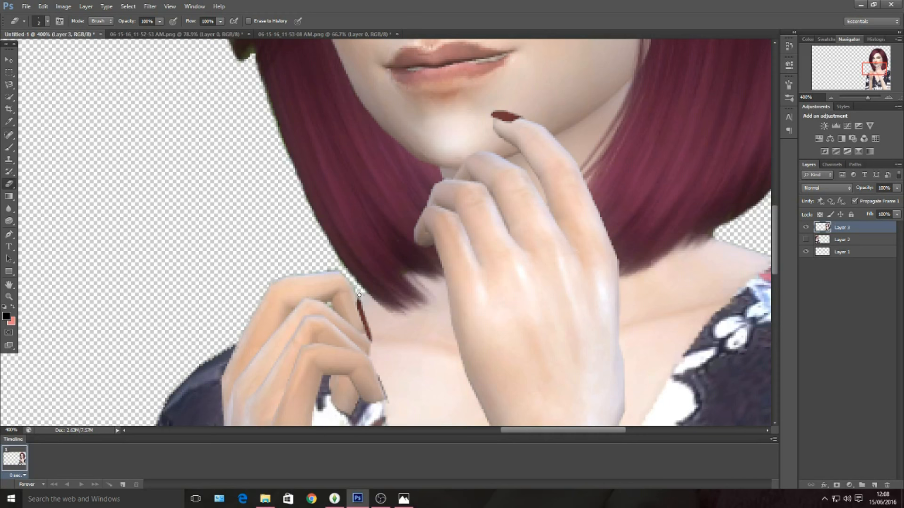
# Step: Switch the eraser to a soft round brush and erase the green remnants around the protruding left hair tip
pyautogui.scroll(5, 196, 198)
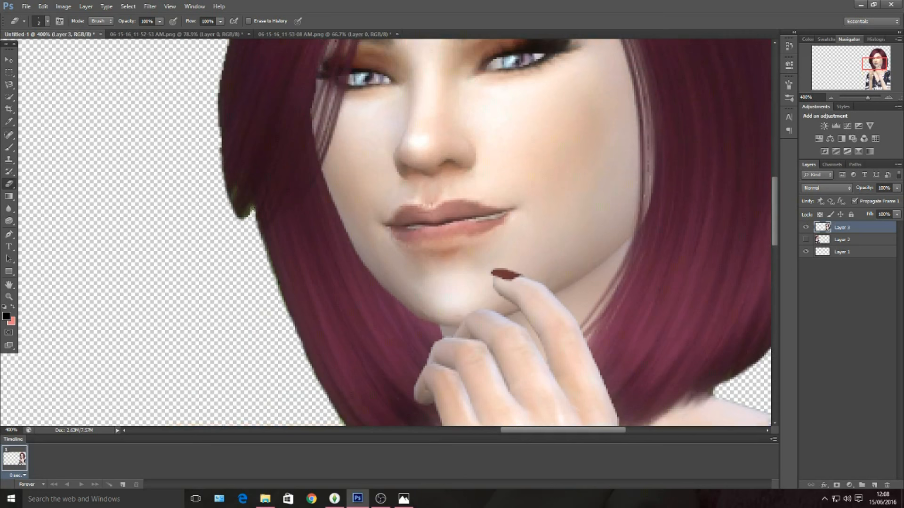
pyautogui.click(47, 20)
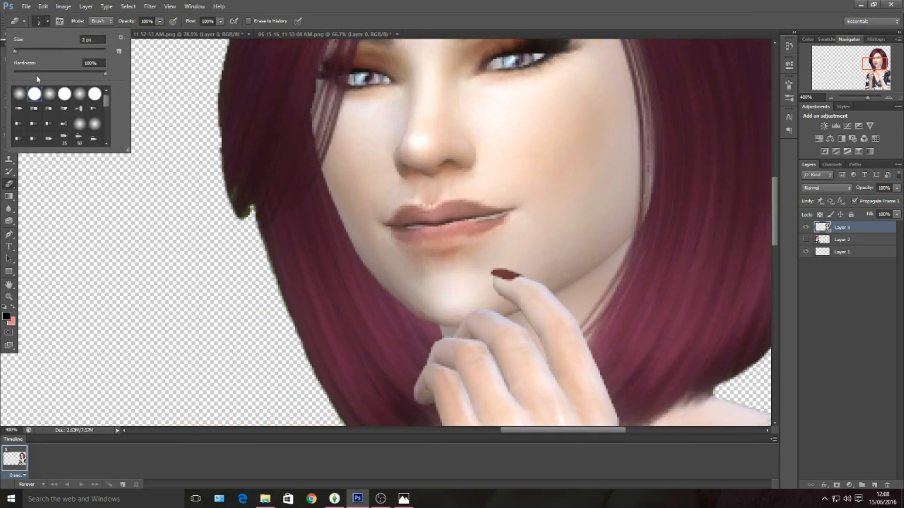
pyautogui.click(19, 95)
pyautogui.click(246, 212)
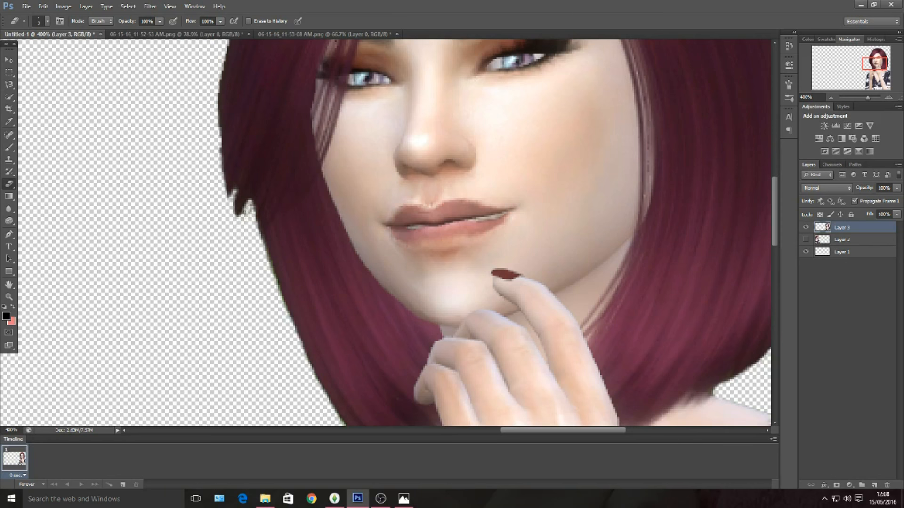
# Step: Fit the whole canvas in view and examine both cutouts together by briefly showing Layer 2
pyautogui.click(8, 297)
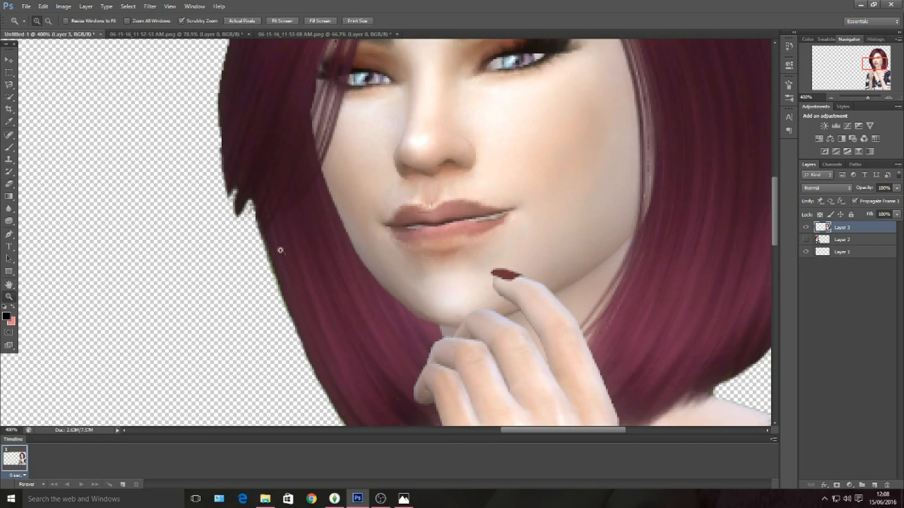
pyautogui.click(288, 249)
pyautogui.click(298, 21)
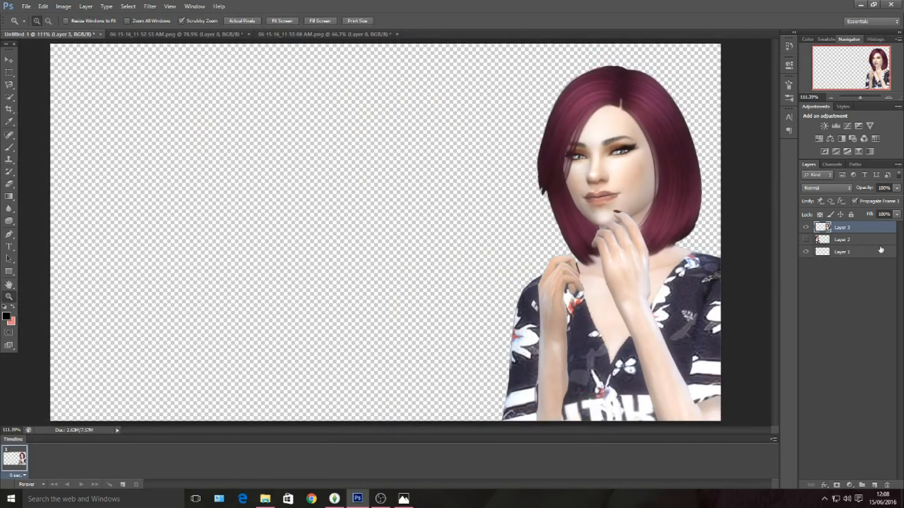
pyautogui.click(864, 241)
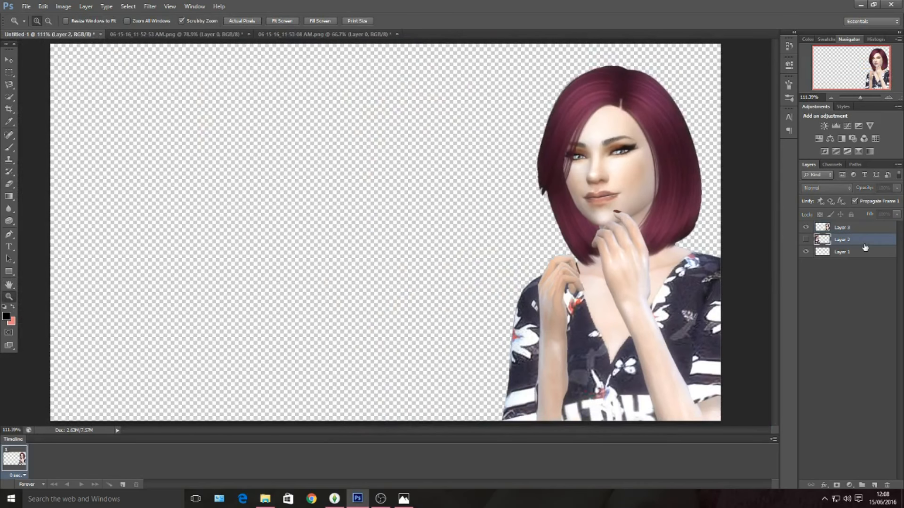
pyautogui.click(805, 240)
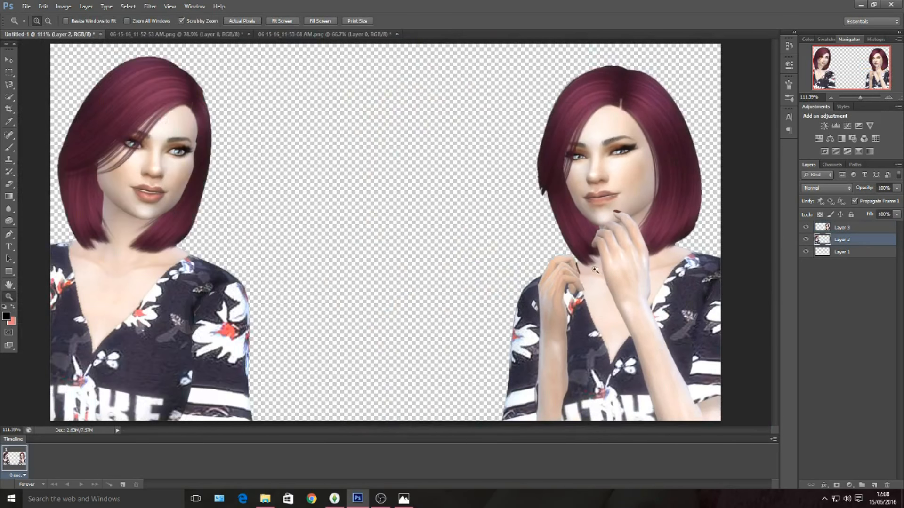
pyautogui.click(805, 240)
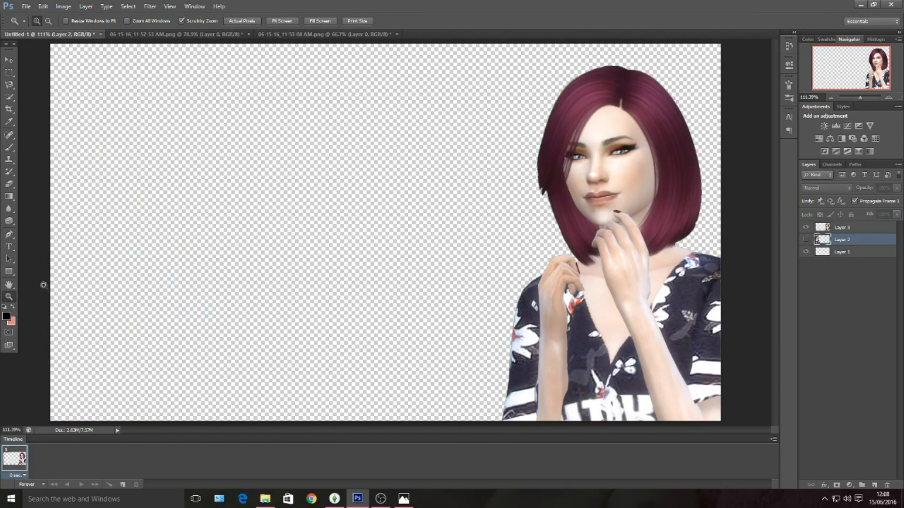
# Step: Reselect Layer 3 and smooth the jagged left hair tip with the 2 px eraser
pyautogui.click(541, 207)
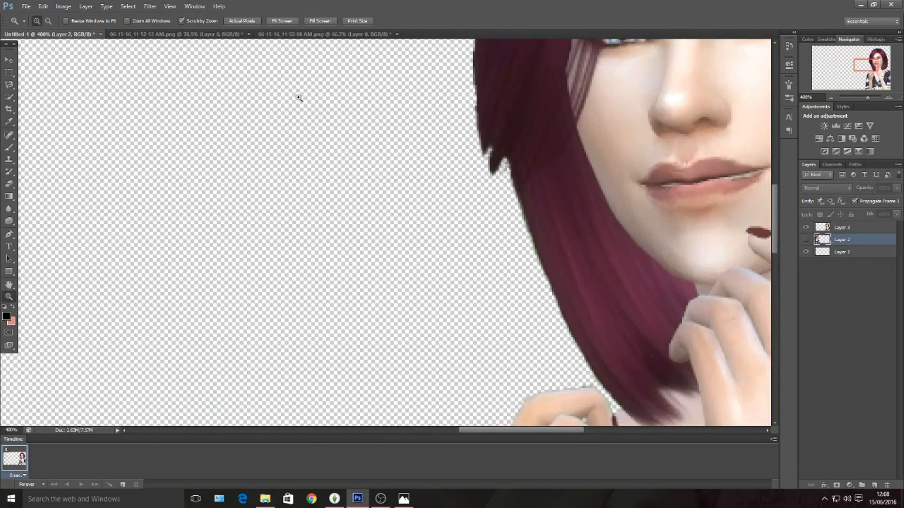
pyautogui.click(9, 184)
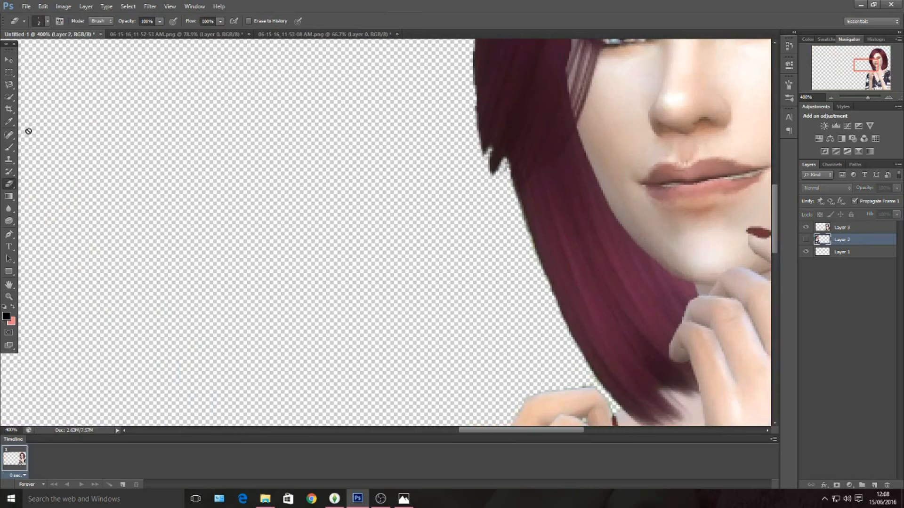
pyautogui.click(842, 228)
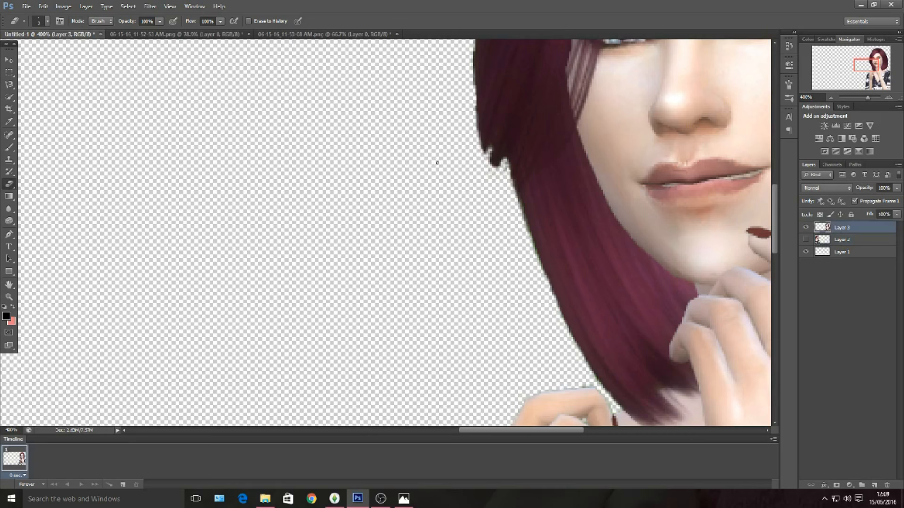
pyautogui.scroll(2, 452, 174)
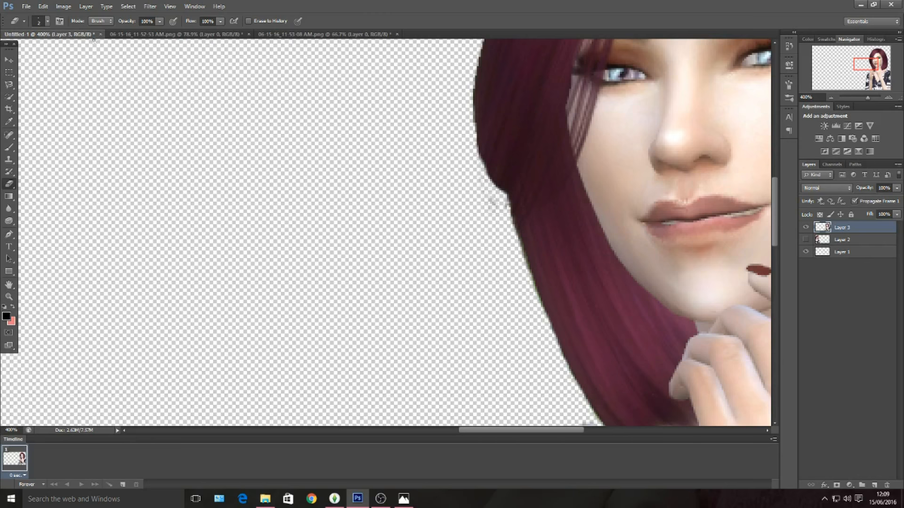
# Step: Set the eraser to the hard round brush with 100% hardness and clean up beside the smoothed hair tip
pyautogui.click(47, 20)
pyautogui.click(34, 94)
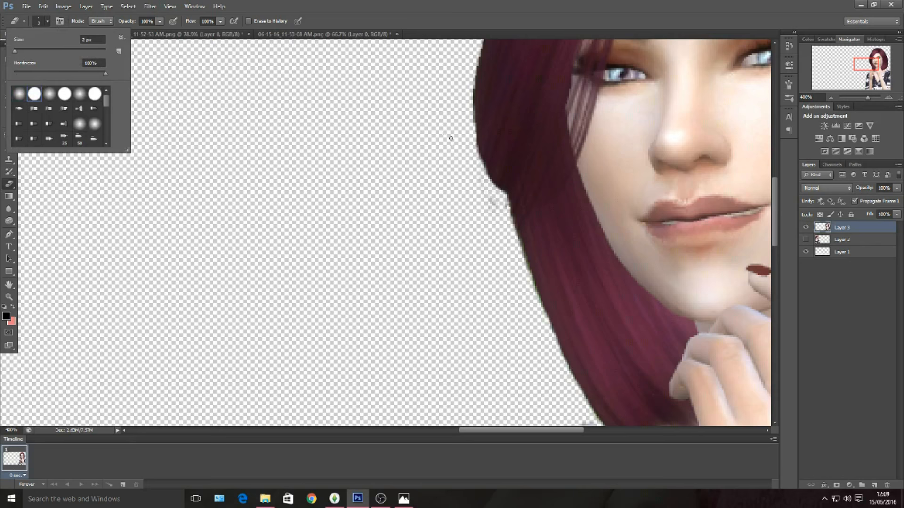
pyautogui.click(461, 166)
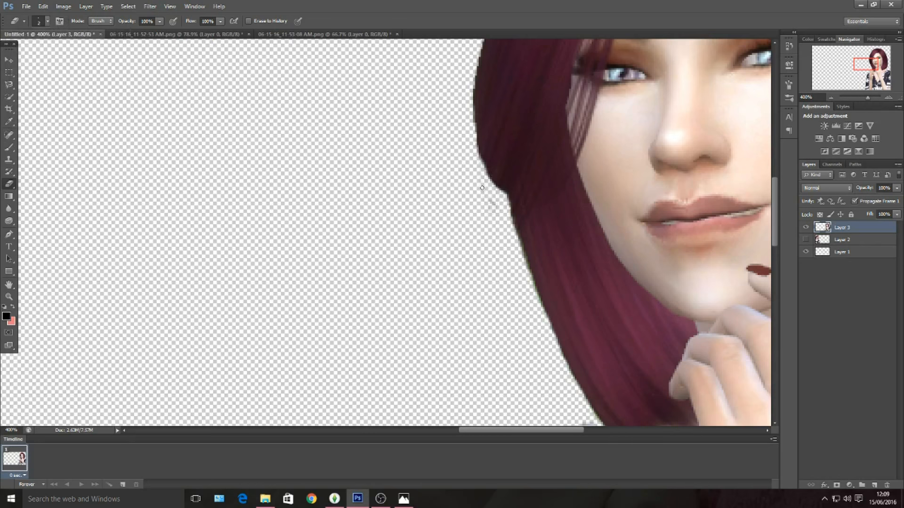
# Step: Fit the whole canvas in view and show Layer 2 alongside Layer 3
pyautogui.click(9, 296)
pyautogui.click(282, 21)
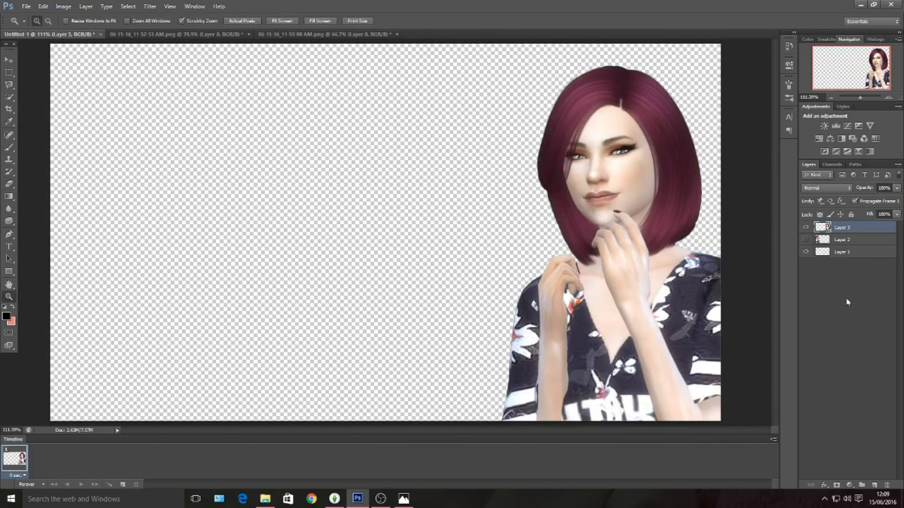
pyautogui.click(805, 241)
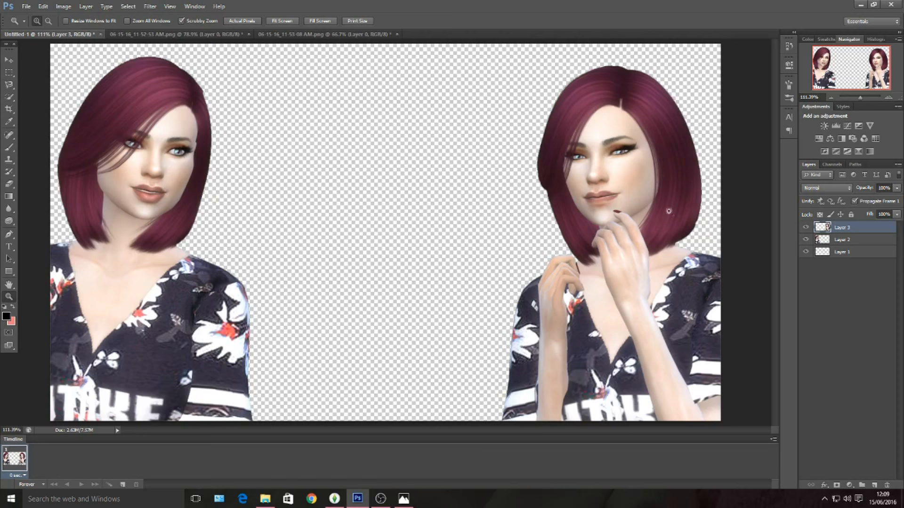
# Step: Select the standing character with raised hands on Layer 3 using the Quick Selection tool
pyautogui.click(9, 97)
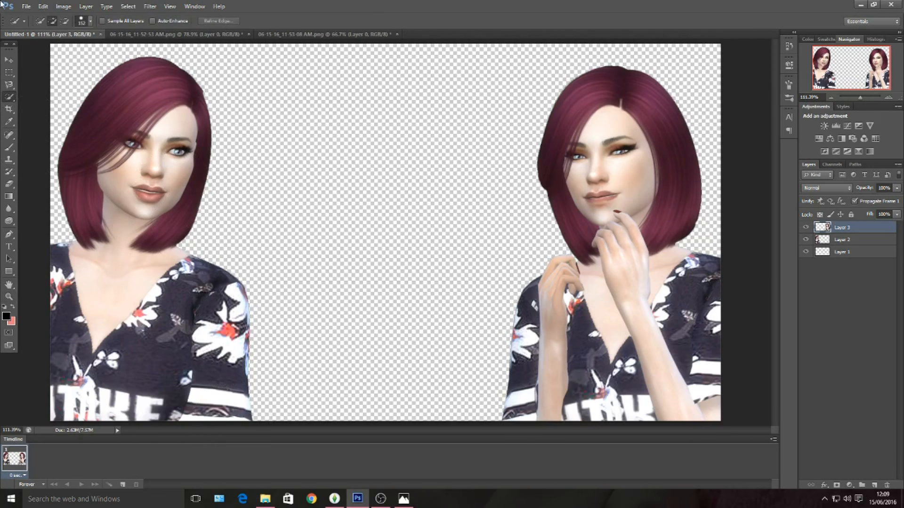
pyautogui.rightClick(9, 97)
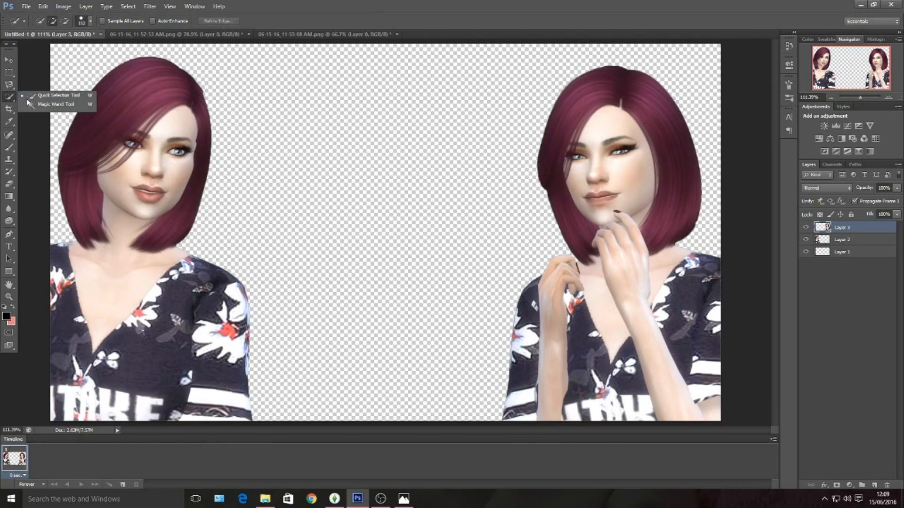
pyautogui.click(45, 97)
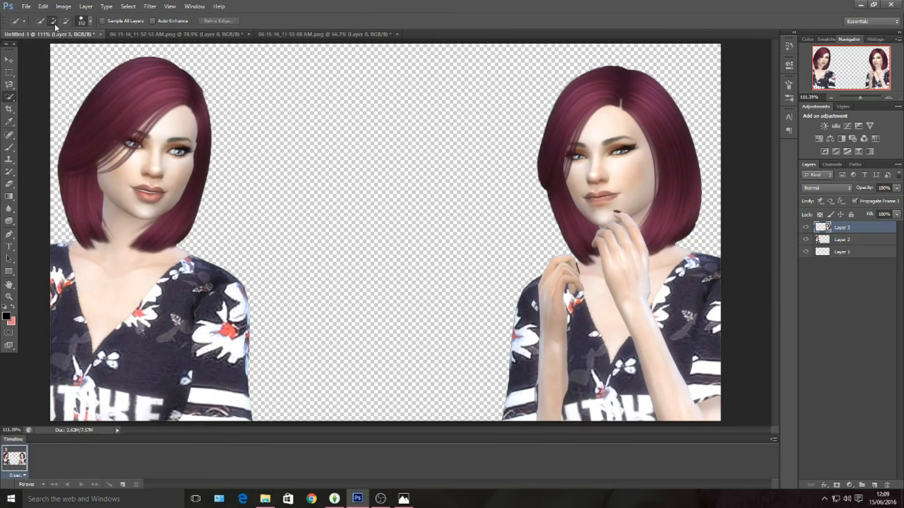
pyautogui.moveTo(565, 132)
pyautogui.mouseDown()
pyautogui.moveTo(572, 336)
pyautogui.moveTo(548, 346)
pyautogui.moveTo(546, 332)
pyautogui.moveTo(564, 383)
pyautogui.moveTo(710, 389)
pyautogui.moveTo(709, 337)
pyautogui.moveTo(653, 410)
pyautogui.moveTo(528, 416)
pyautogui.moveTo(524, 367)
pyautogui.mouseUp()
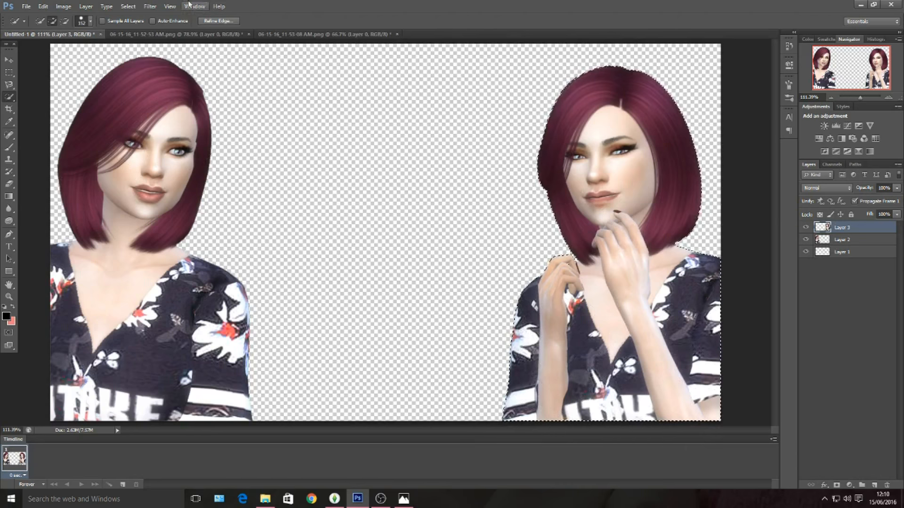
# Step: Apply Refine Edge to the Layer 3 character selection with Smooth 12, Contrast 7% and output to Selection
pyautogui.click(128, 6)
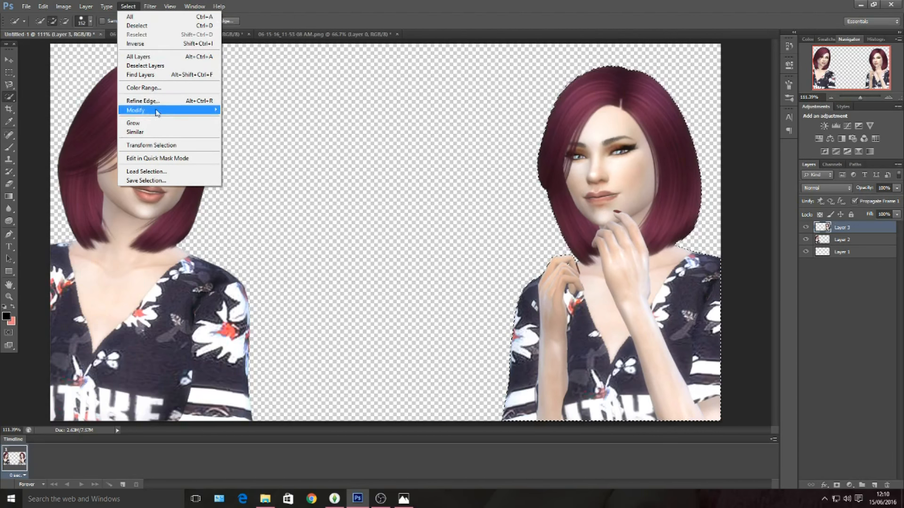
pyautogui.click(142, 101)
pyautogui.moveTo(472, 57); pyautogui.dragTo(339, 73)
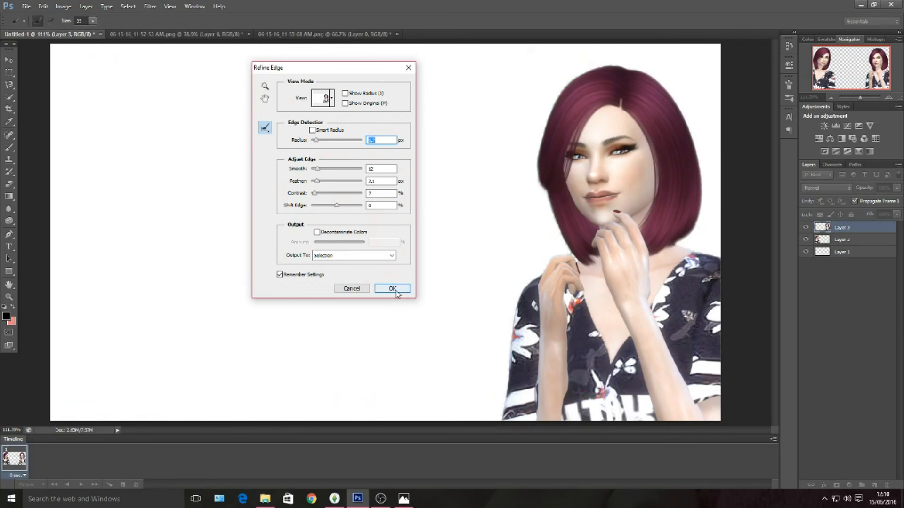
pyautogui.click(392, 288)
# Step: Replace the selection with the character on Layer 2 and apply Refine Edge with Smooth 12 and Contrast 7%
pyautogui.click(842, 240)
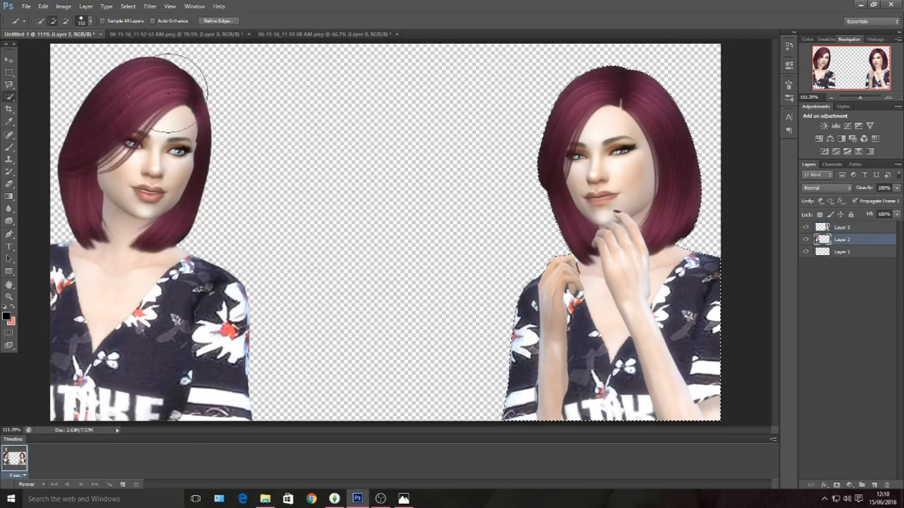
pyautogui.click(128, 6)
pyautogui.click(137, 24)
pyautogui.moveTo(172, 125)
pyautogui.mouseDown()
pyautogui.moveTo(155, 71)
pyautogui.moveTo(105, 266)
pyautogui.moveTo(130, 362)
pyautogui.moveTo(235, 376)
pyautogui.moveTo(252, 303)
pyautogui.moveTo(233, 398)
pyautogui.mouseUp()
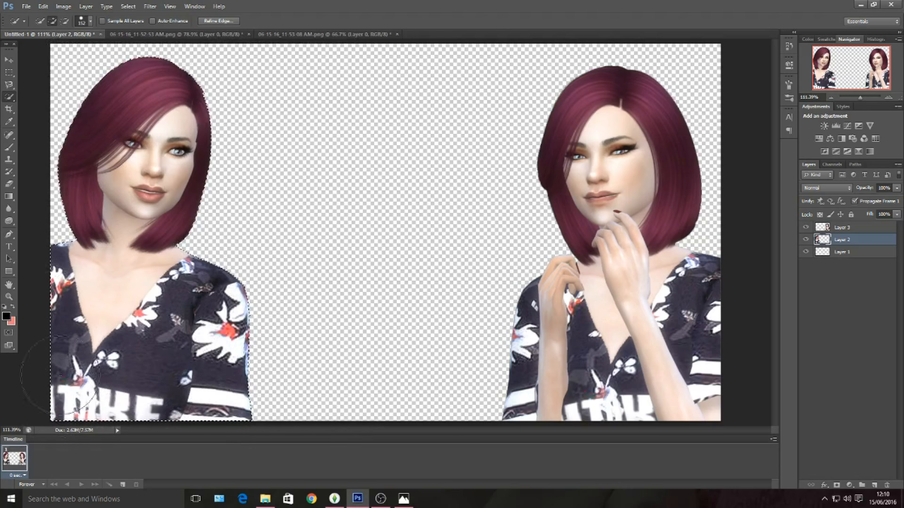
pyautogui.click(129, 6)
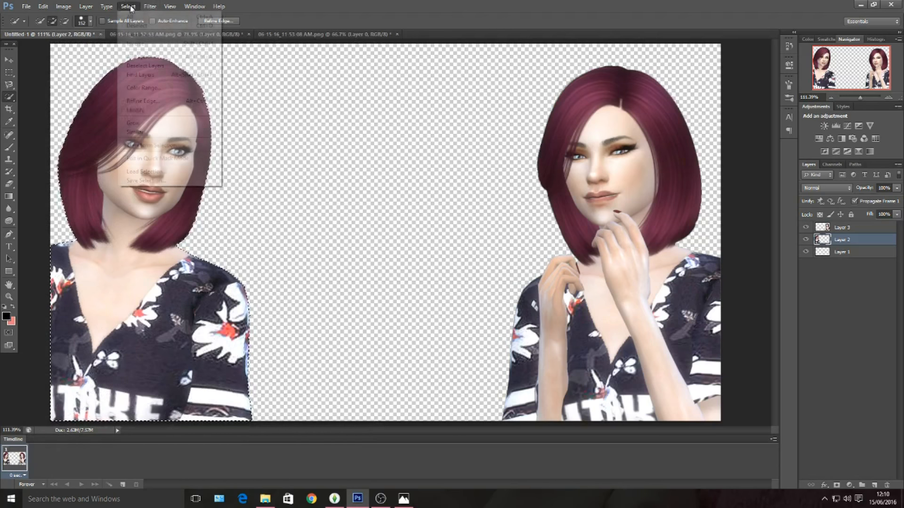
pyautogui.click(177, 100)
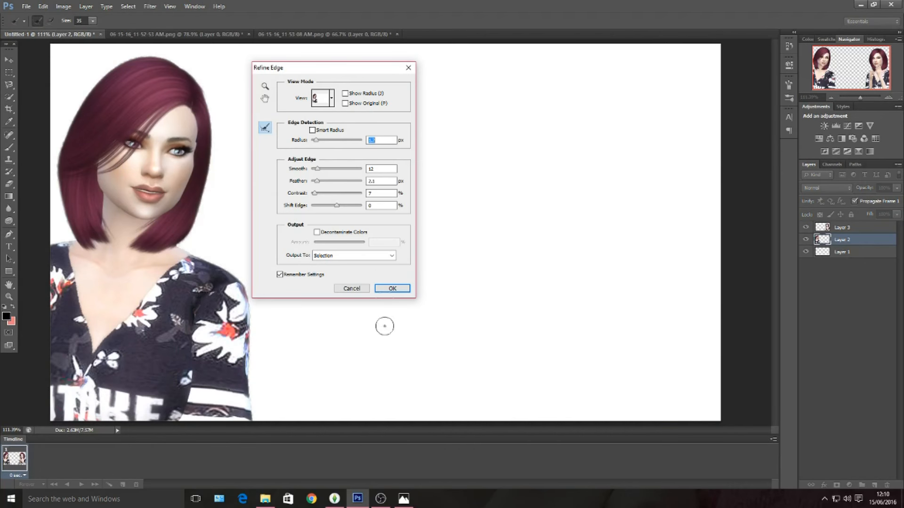
pyautogui.click(393, 288)
# Step: Feather the Layer 2 character selection by 50 pixels and deselect it
pyautogui.click(123, 6)
pyautogui.moveTo(185, 111)
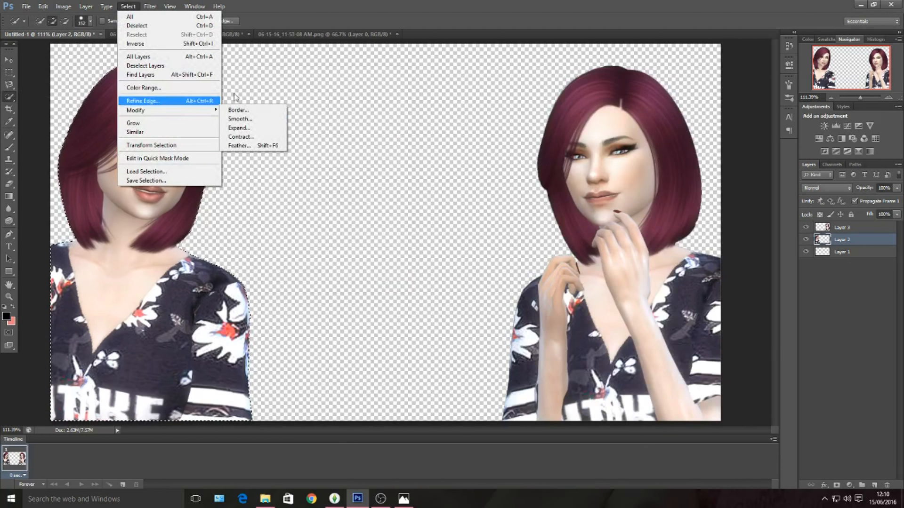
pyautogui.click(250, 145)
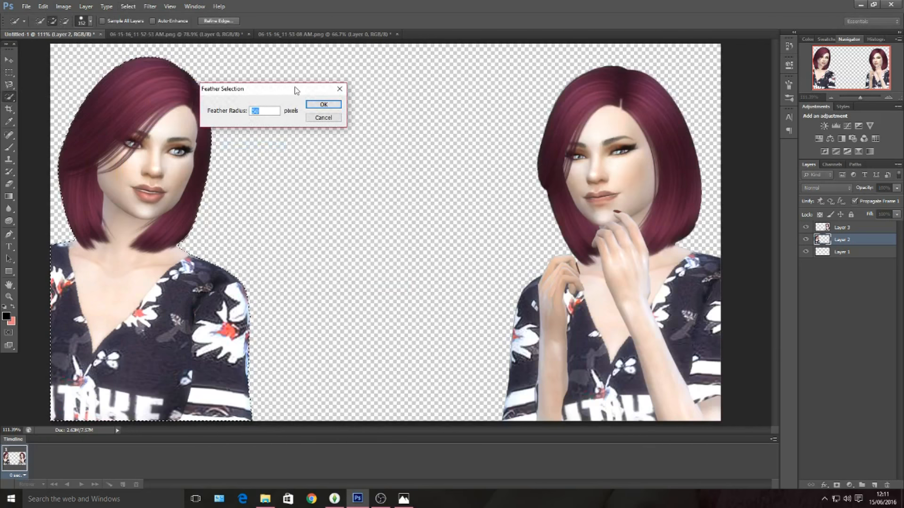
pyautogui.click(323, 104)
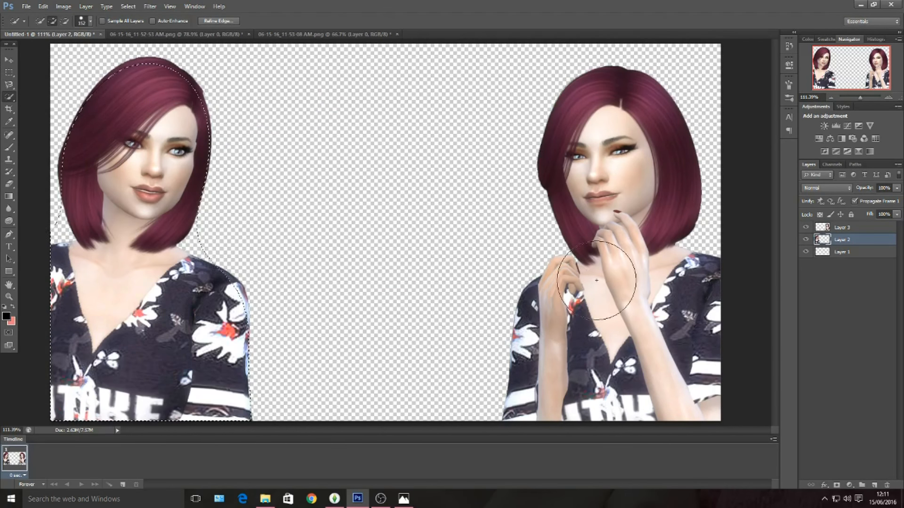
pyautogui.click(128, 6)
pyautogui.click(139, 25)
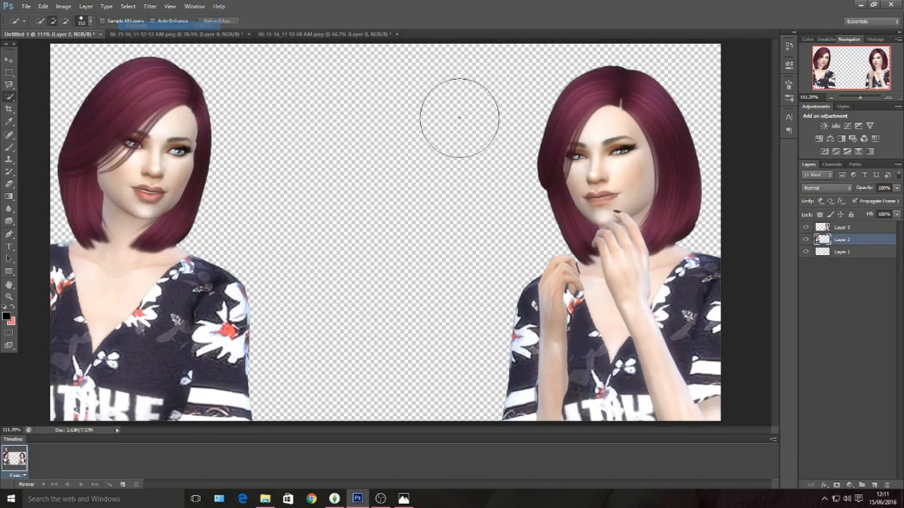
# Step: Quick-select the character on Layer 3, feather the selection by 50 pixels and deselect it
pyautogui.click(841, 227)
pyautogui.moveTo(615, 198)
pyautogui.mouseDown()
pyautogui.moveTo(611, 263)
pyautogui.moveTo(515, 404)
pyautogui.moveTo(678, 268)
pyautogui.moveTo(663, 376)
pyautogui.moveTo(647, 381)
pyautogui.moveTo(690, 279)
pyautogui.moveTo(619, 148)
pyautogui.moveTo(581, 104)
pyautogui.mouseUp()
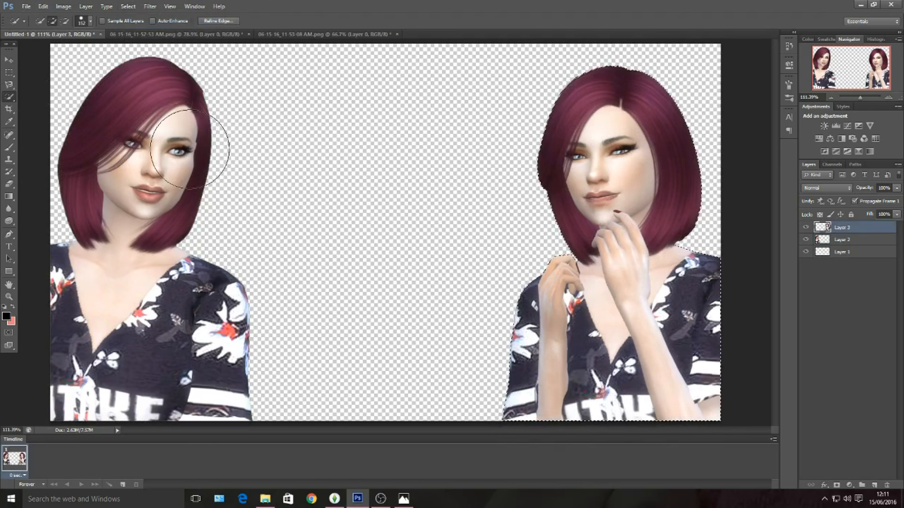
pyautogui.click(128, 6)
pyautogui.moveTo(167, 115)
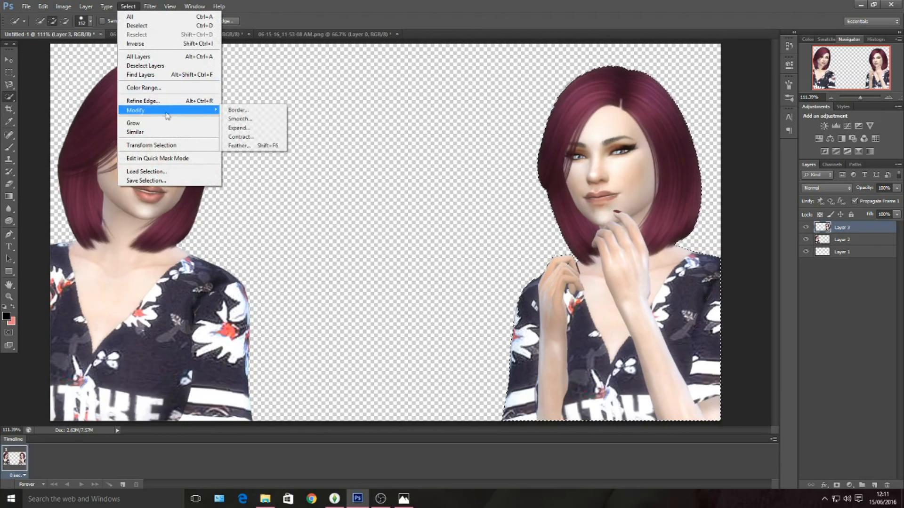
pyautogui.click(239, 146)
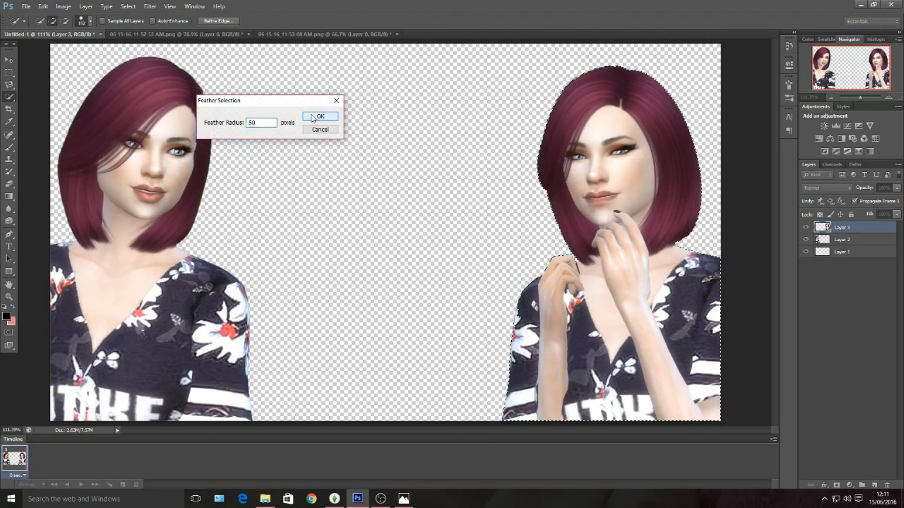
pyautogui.click(319, 117)
pyautogui.click(128, 7)
pyautogui.click(136, 26)
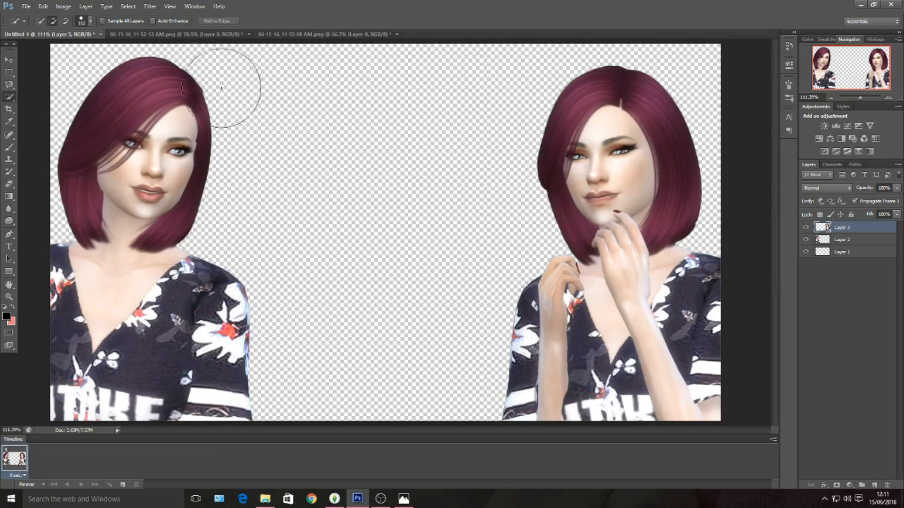
# Step: Apply Smart Sharpen to Layer 3 with the Doll preset: 14% amount, 23.4 px radius, removing Lens Blur
pyautogui.click(150, 6)
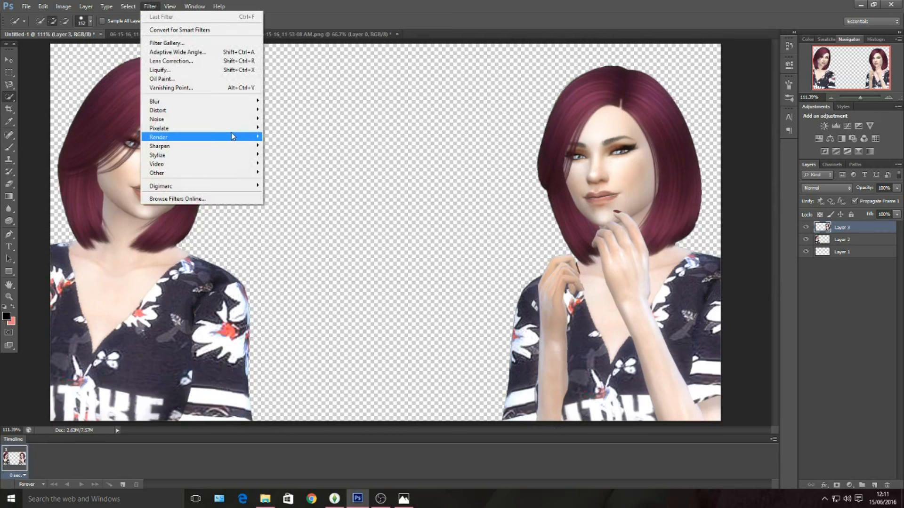
pyautogui.moveTo(233, 150)
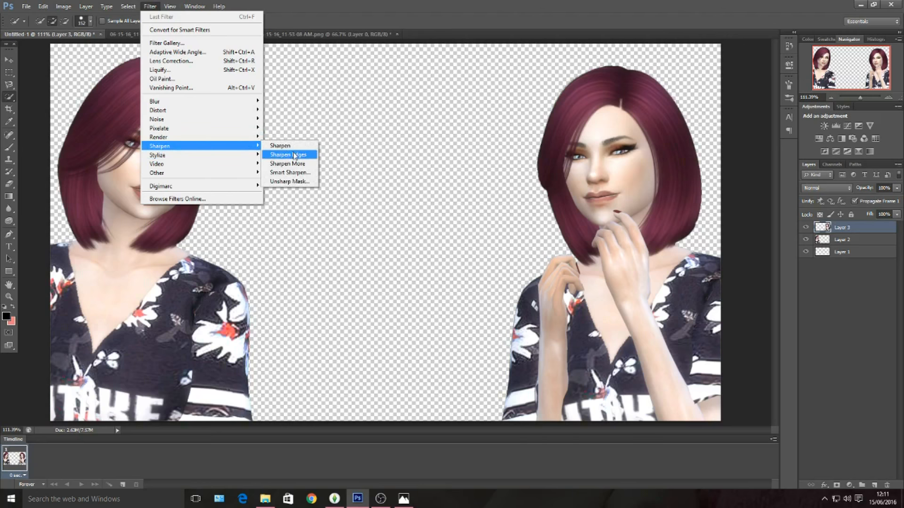
pyautogui.click(300, 173)
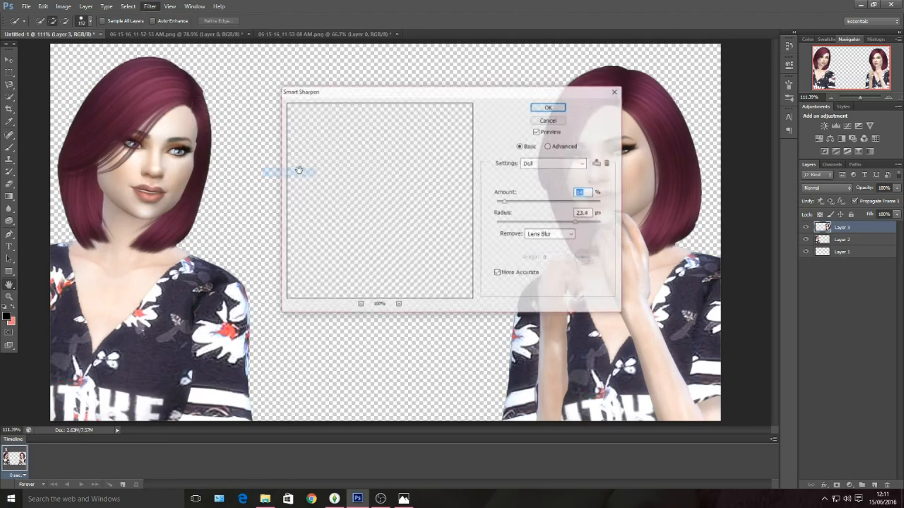
pyautogui.moveTo(462, 92); pyautogui.dragTo(392, 89)
pyautogui.moveTo(369, 193); pyautogui.dragTo(354, 237)
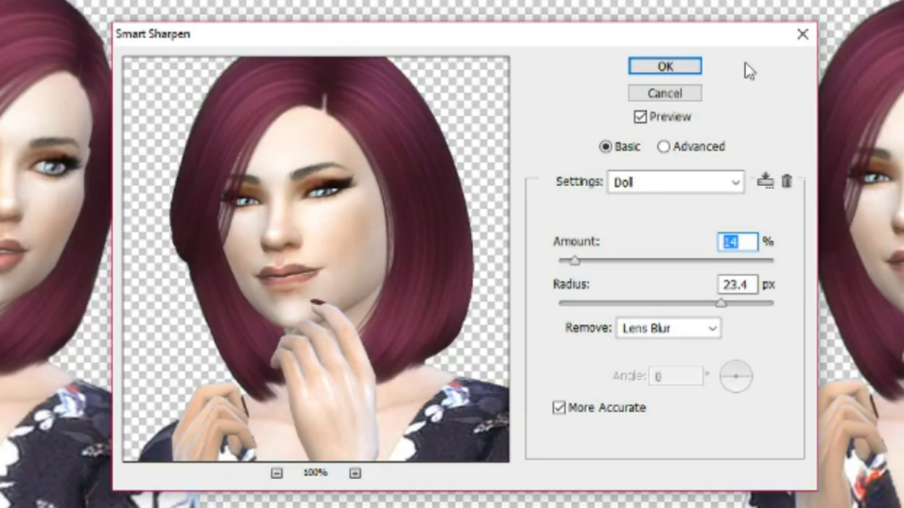
pyautogui.click(694, 67)
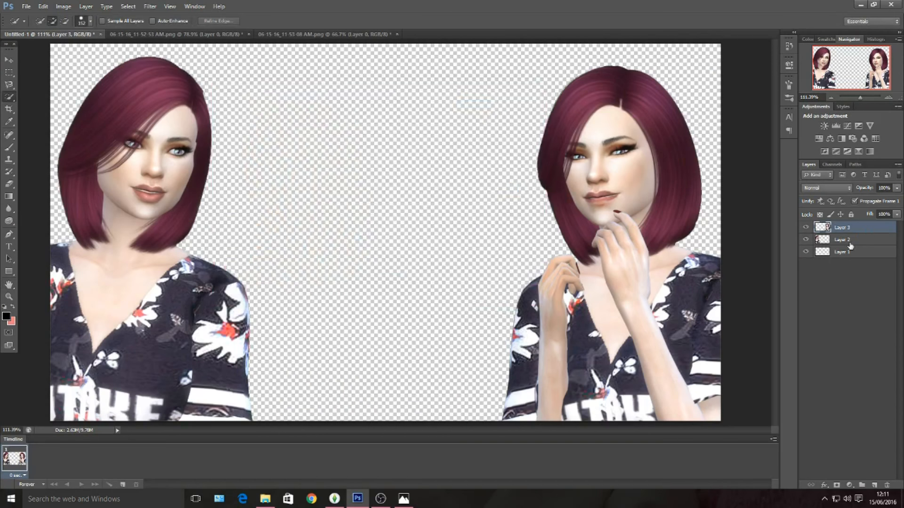
# Step: Apply the same Smart Sharpen Doll preset to Layer 2, with 14% amount and 23.4 px radius
pyautogui.click(847, 241)
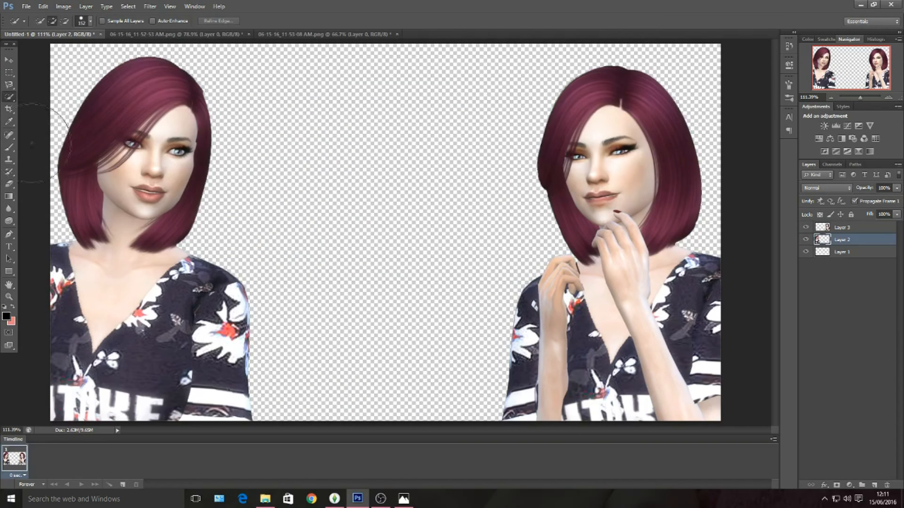
pyautogui.click(150, 6)
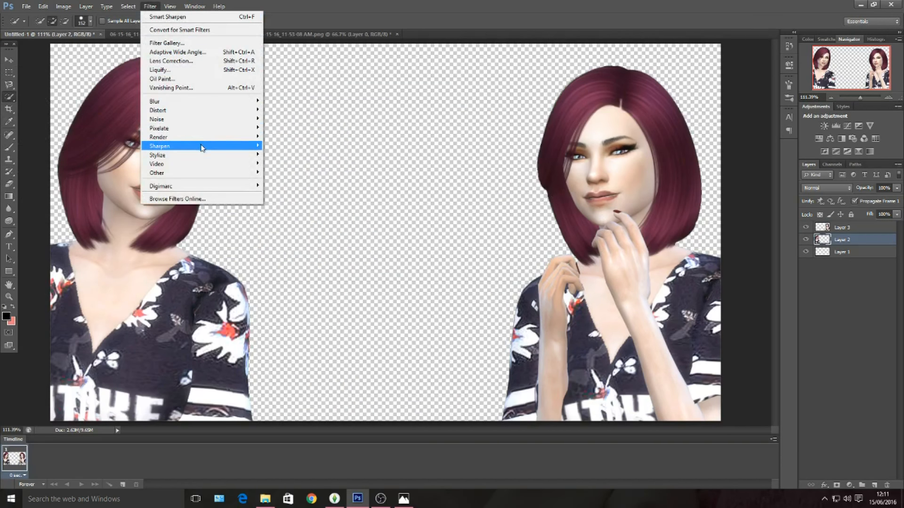
pyautogui.moveTo(202, 145)
pyautogui.click(312, 173)
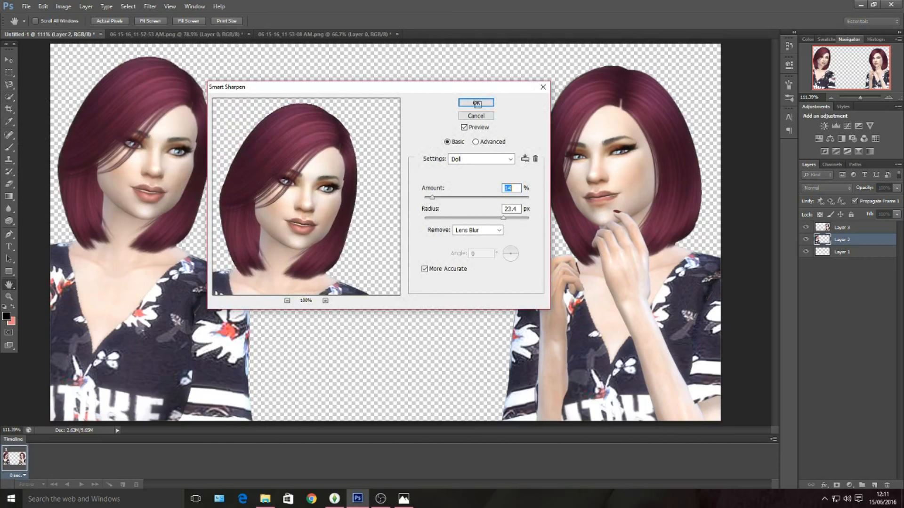
pyautogui.click(476, 103)
pyautogui.press('w')
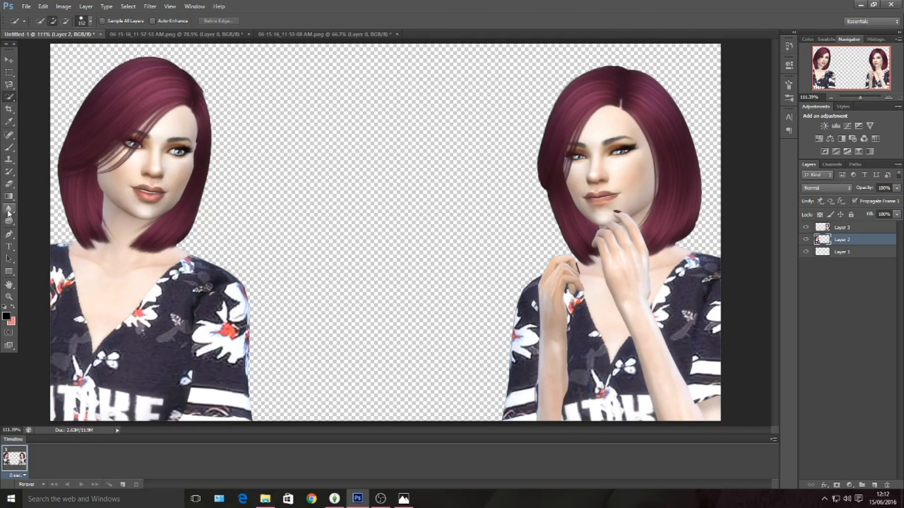
# Step: Soften the outer edges of the Layer 2 character's hair, shoulders and sleeve with the Blur tool at 18% strength
pyautogui.click(8, 213)
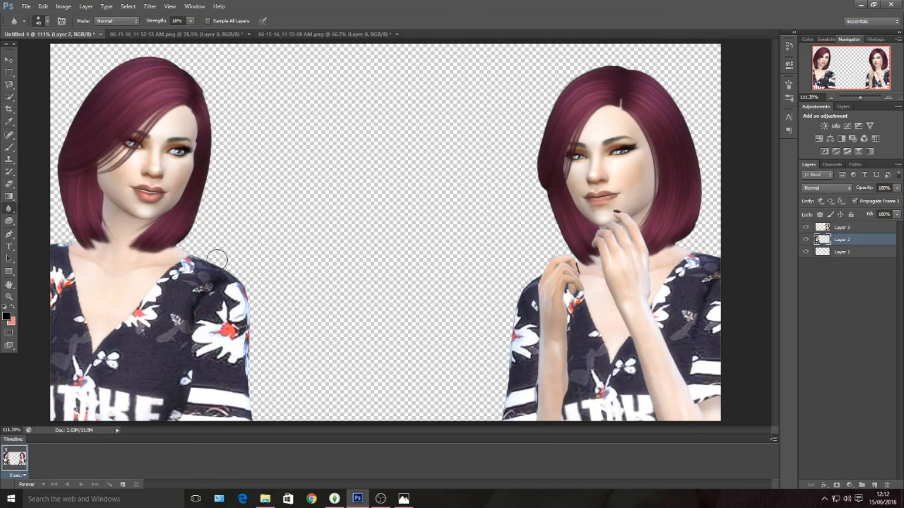
pyautogui.moveTo(234, 271)
pyautogui.mouseDown()
pyautogui.moveTo(253, 322)
pyautogui.moveTo(255, 416)
pyautogui.mouseUp()
pyautogui.moveTo(184, 242); pyautogui.dragTo(232, 265)
pyautogui.moveTo(73, 241)
pyautogui.mouseDown()
pyautogui.moveTo(61, 126)
pyautogui.moveTo(97, 69)
pyautogui.moveTo(161, 52)
pyautogui.moveTo(211, 98)
pyautogui.mouseUp()
pyautogui.moveTo(217, 119)
pyautogui.mouseDown()
pyautogui.moveTo(219, 163)
pyautogui.moveTo(189, 245)
pyautogui.moveTo(195, 230)
pyautogui.mouseUp()
pyautogui.moveTo(97, 52); pyautogui.dragTo(65, 236)
# Step: Soften the outer edges of the Layer 3 character's hair, shoulder and sleeve with the 18% Blur tool
pyautogui.click(831, 231)
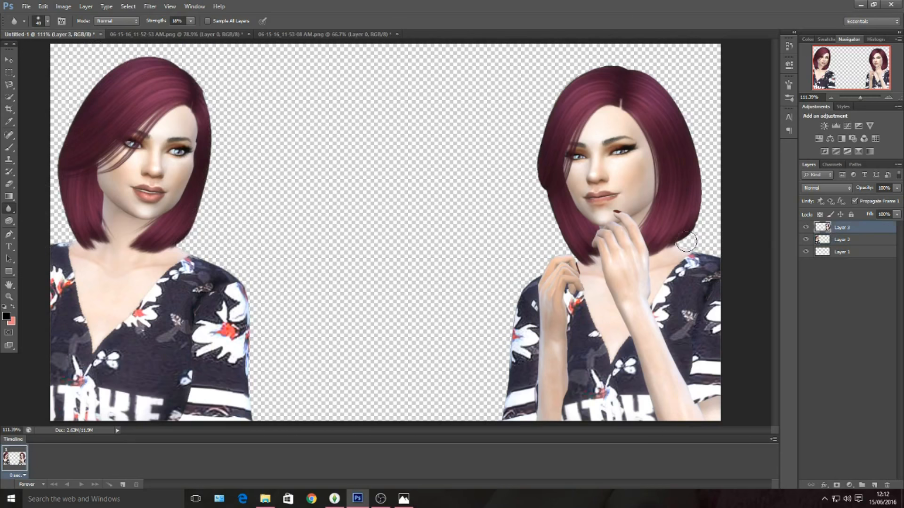
pyautogui.moveTo(699, 250)
pyautogui.mouseDown()
pyautogui.moveTo(678, 248)
pyautogui.moveTo(708, 204)
pyautogui.moveTo(703, 211)
pyautogui.moveTo(708, 176)
pyautogui.moveTo(712, 190)
pyautogui.moveTo(676, 98)
pyautogui.moveTo(627, 65)
pyautogui.moveTo(599, 63)
pyautogui.moveTo(654, 68)
pyautogui.moveTo(604, 70)
pyautogui.mouseUp()
pyautogui.moveTo(560, 93)
pyautogui.mouseDown()
pyautogui.moveTo(545, 106)
pyautogui.moveTo(531, 169)
pyautogui.moveTo(556, 218)
pyautogui.mouseUp()
pyautogui.moveTo(567, 262)
pyautogui.mouseDown()
pyautogui.moveTo(500, 330)
pyautogui.moveTo(514, 357)
pyautogui.moveTo(508, 404)
pyautogui.mouseUp()
pyautogui.click(9, 209)
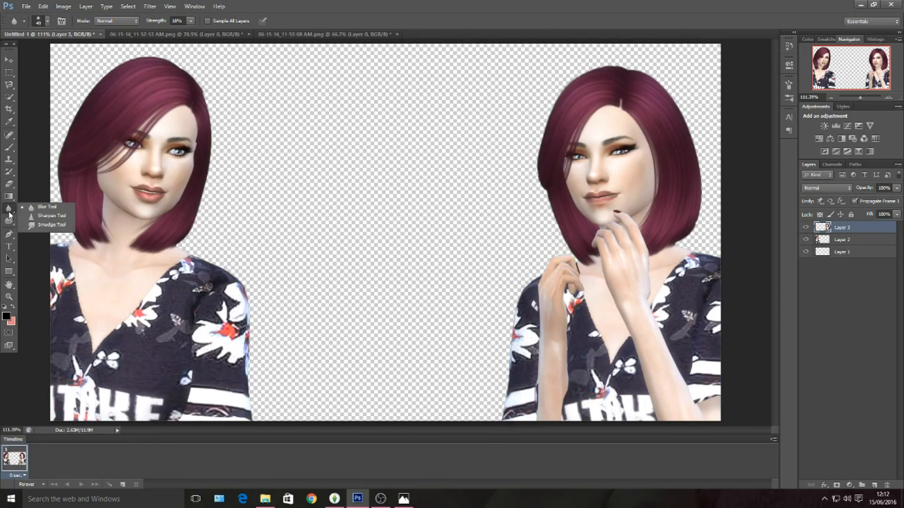
pyautogui.click(37, 218)
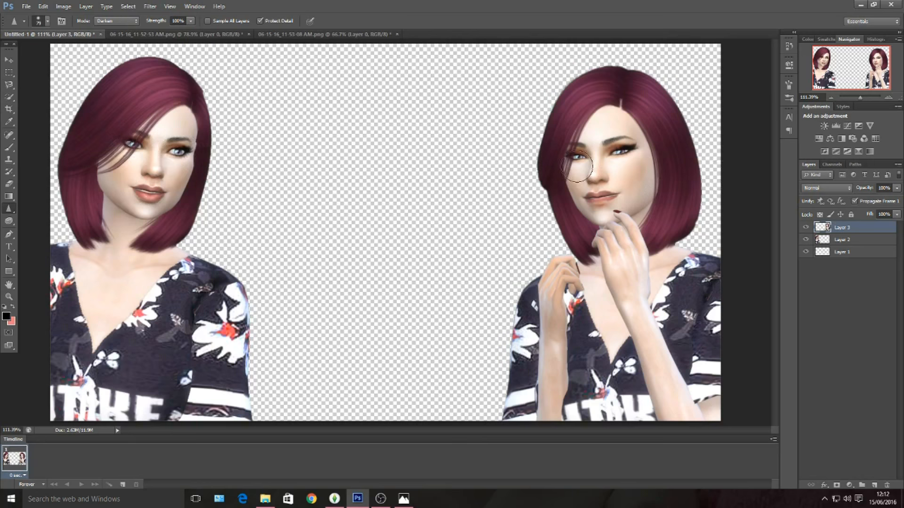
pyautogui.click(43, 7)
pyautogui.click(345, 169)
# Step: Make Layer 2 active with the Move tool, and open the Desktop's Share > ZBackgrounds folder in File Explorer
pyautogui.click(852, 242)
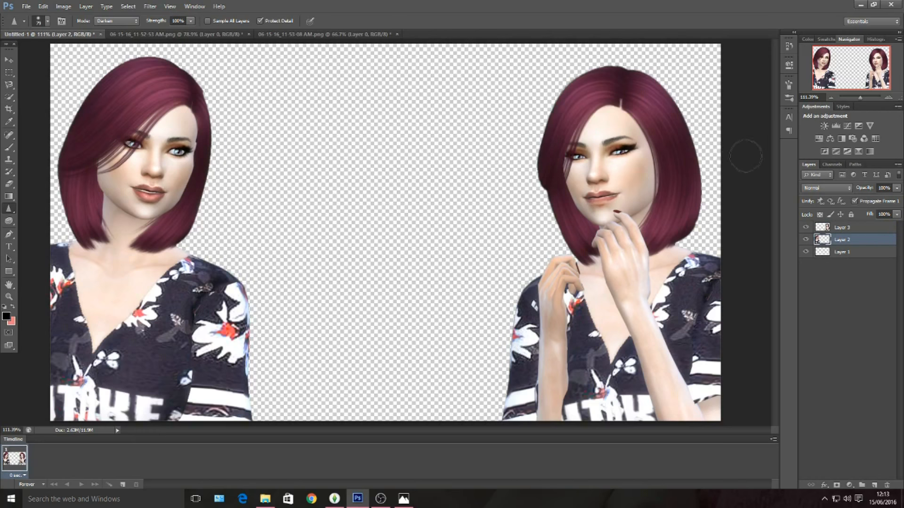
pyautogui.click(9, 59)
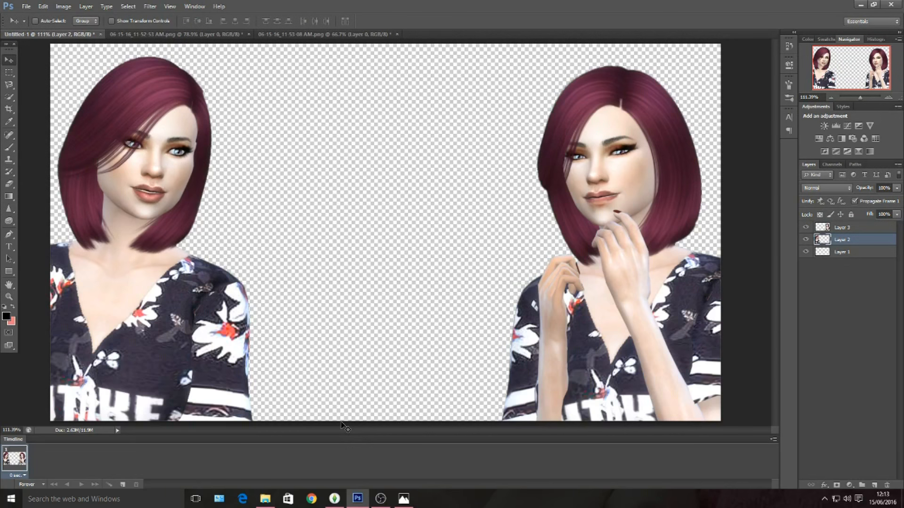
pyautogui.click(272, 502)
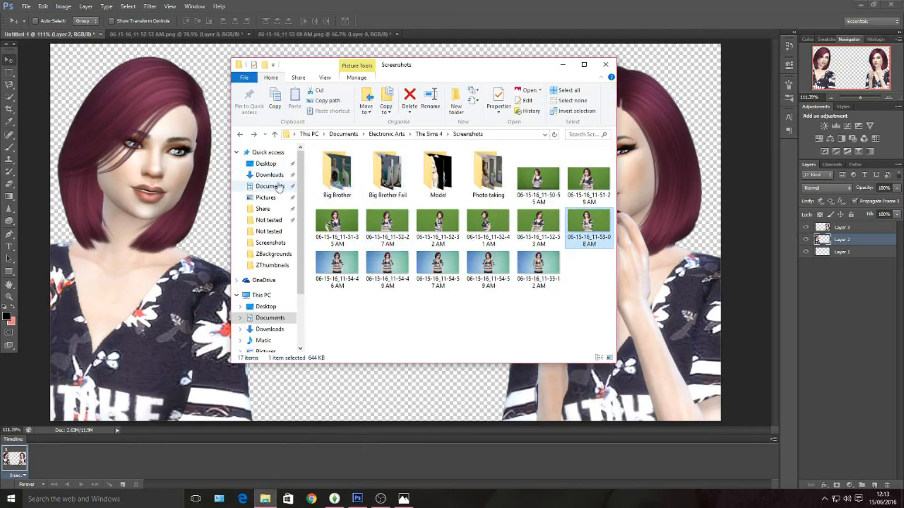
pyautogui.click(268, 164)
pyautogui.click(354, 204)
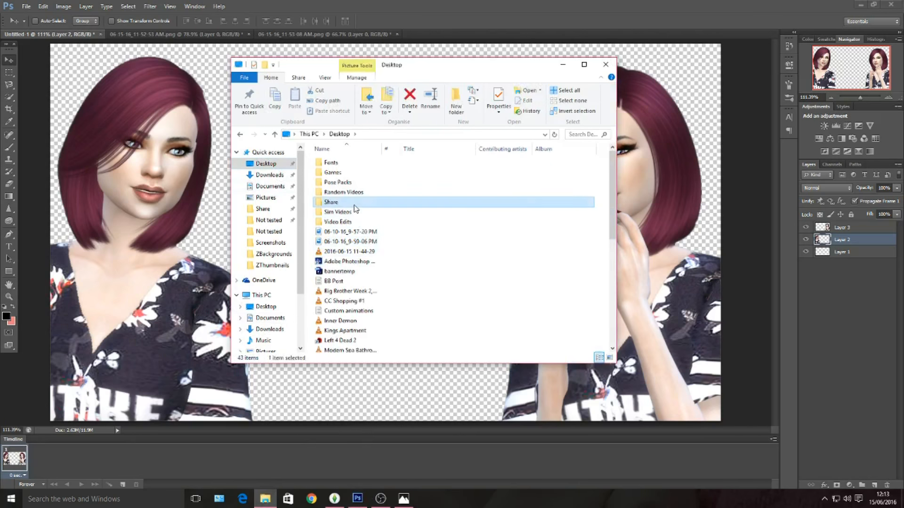
pyautogui.doubleClick(354, 205)
pyautogui.click(535, 185)
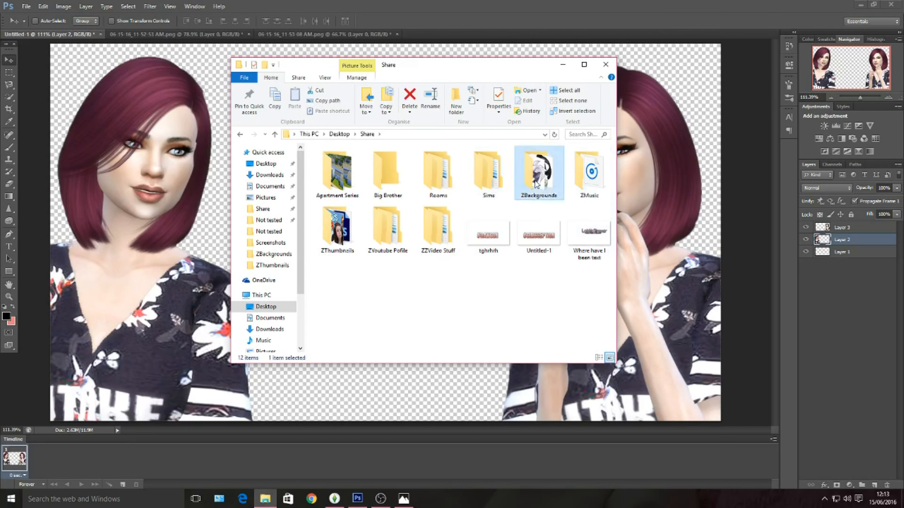
pyautogui.doubleClick(536, 185)
pyautogui.moveTo(613, 172); pyautogui.dragTo(613, 153)
pyautogui.click(567, 66)
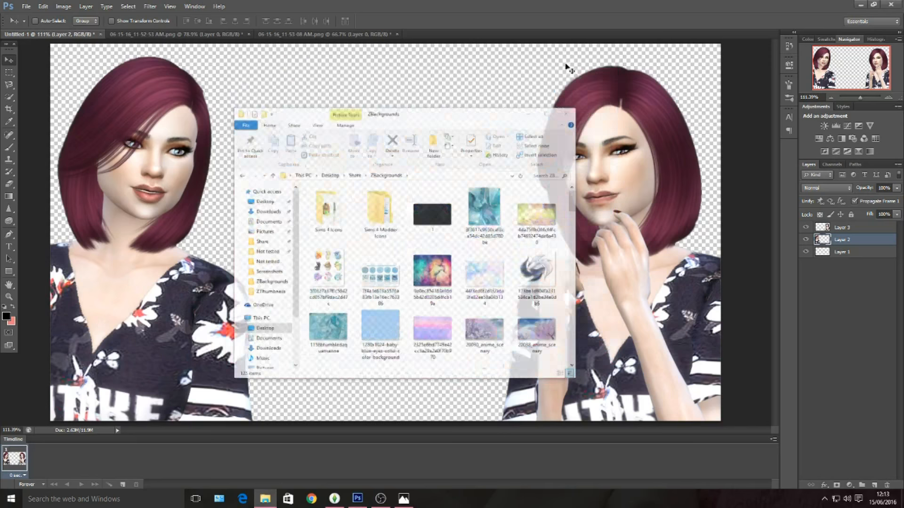
# Step: Switch to Chrome and search Google Images for "anime"
pyautogui.click(311, 499)
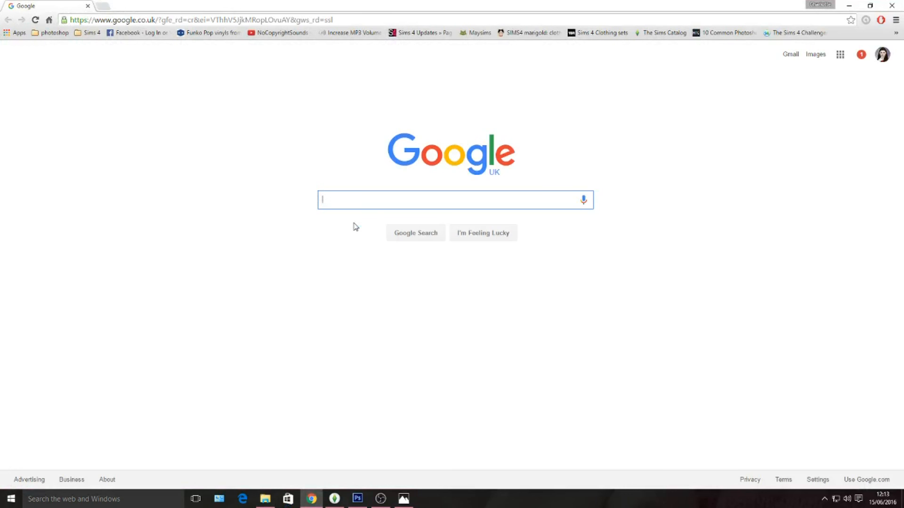
pyautogui.write('anim')
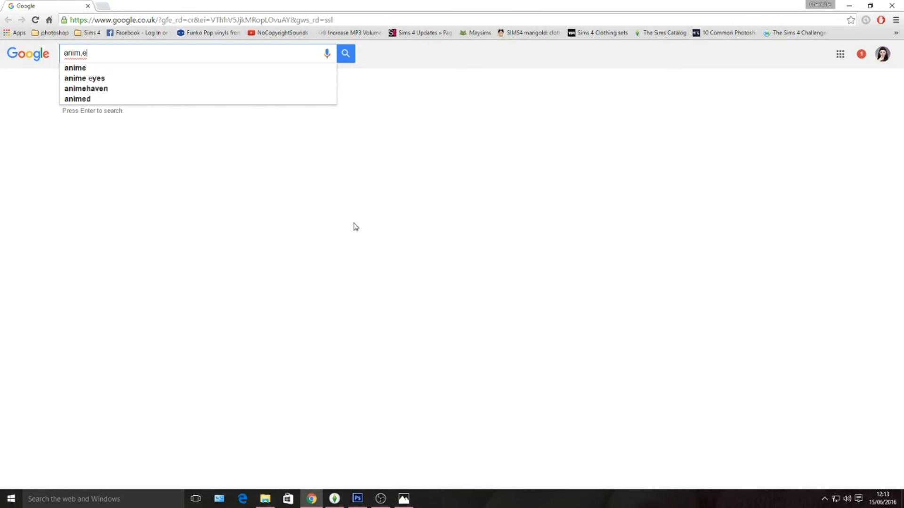
pyautogui.write('e ')
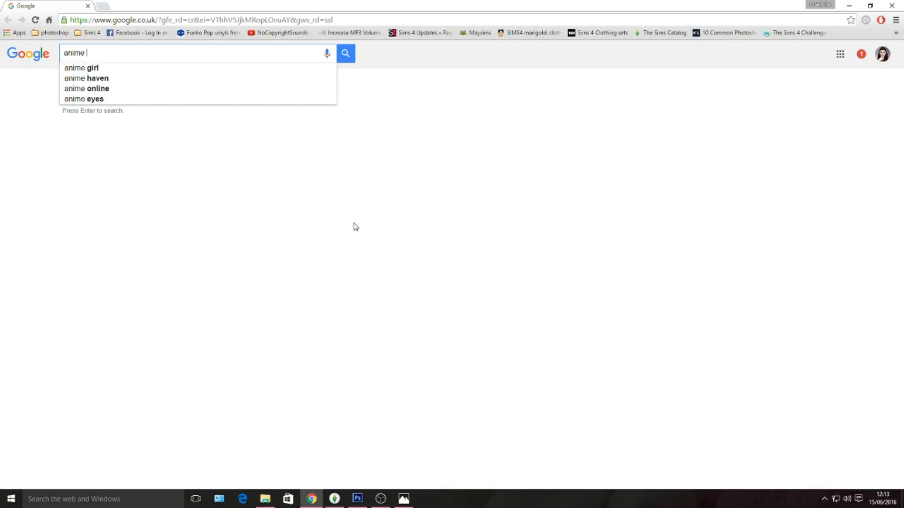
pyautogui.write('s')
pyautogui.write('e')
pyautogui.press('BackSpace')
pyautogui.press('BackSpace')
pyautogui.press('BackSpace')
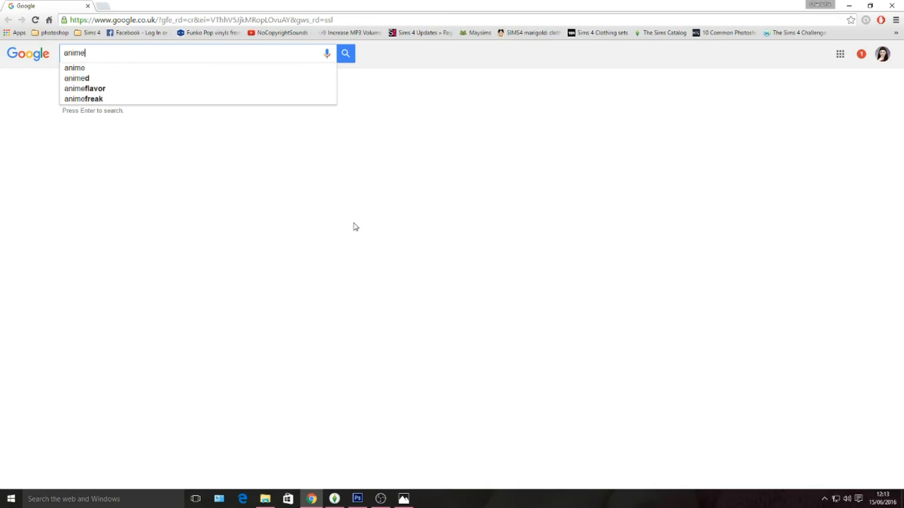
pyautogui.press('Return')
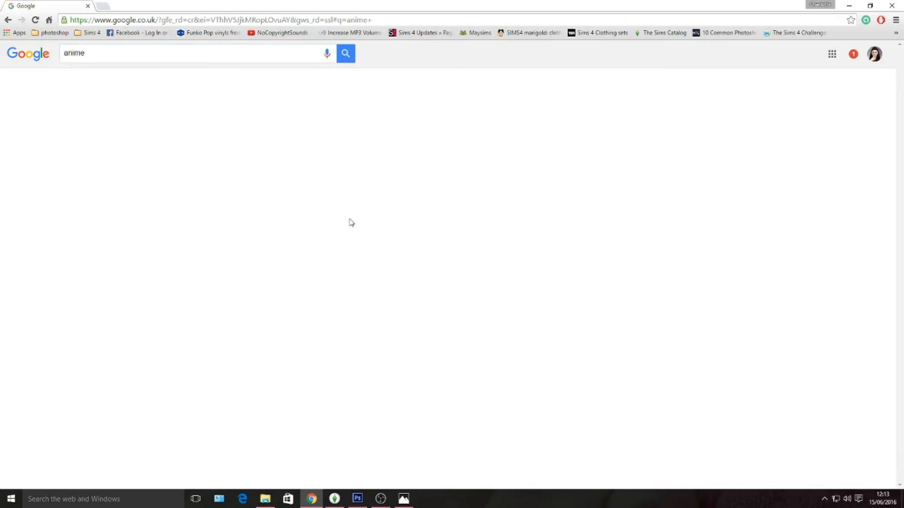
pyautogui.click(95, 83)
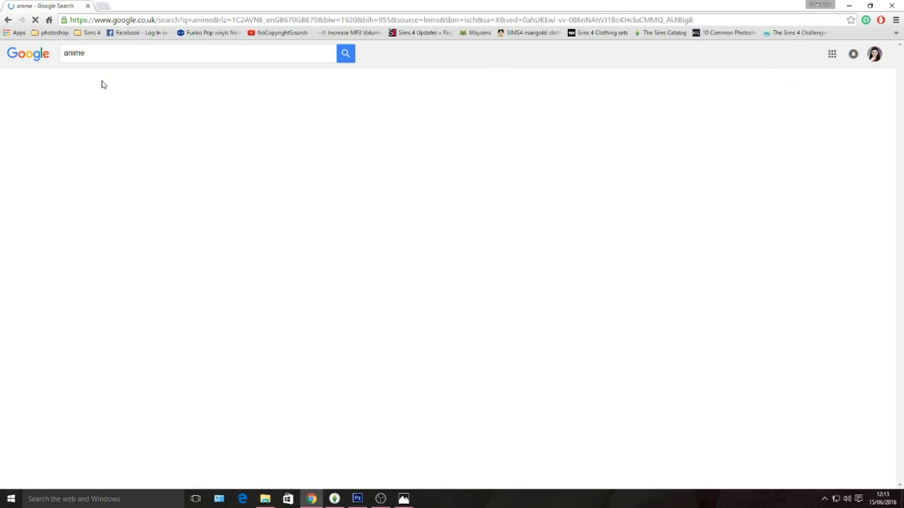
# Step: Refine the image search to "anime background scenery"
pyautogui.write('back')
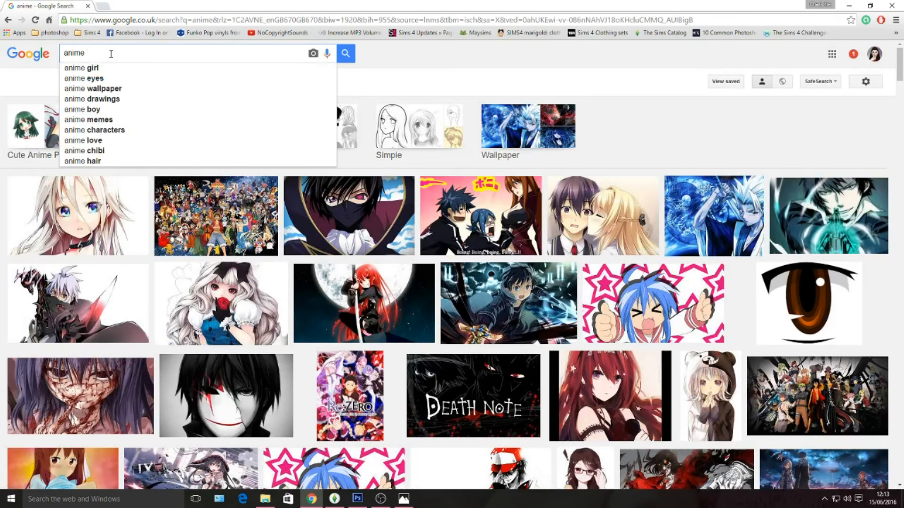
pyautogui.write('ground scenery')
pyautogui.press('Return')
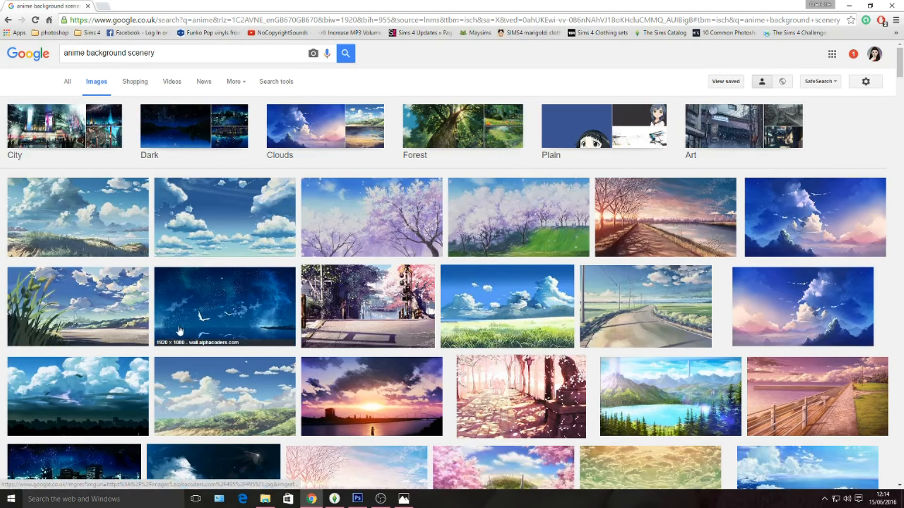
# Step: Examine the scenery results for a suitable background, preview the blue image with a girl beneath a bridge, and close the browser
pyautogui.scroll(-10, 179, 331)
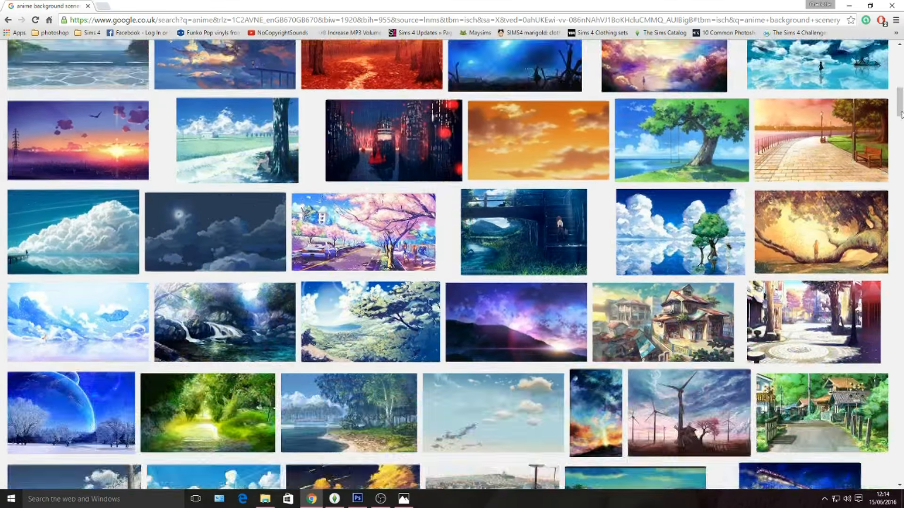
pyautogui.click(899, 115)
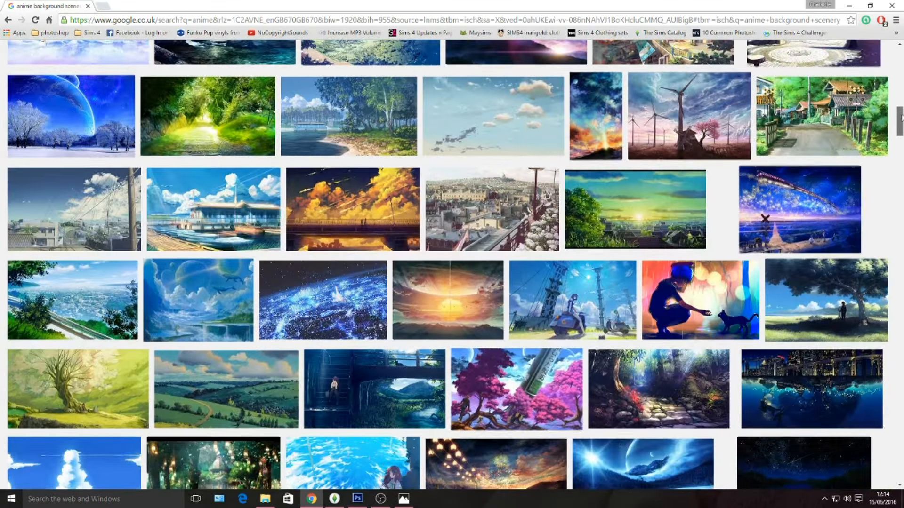
pyautogui.scroll(-1, 900, 118)
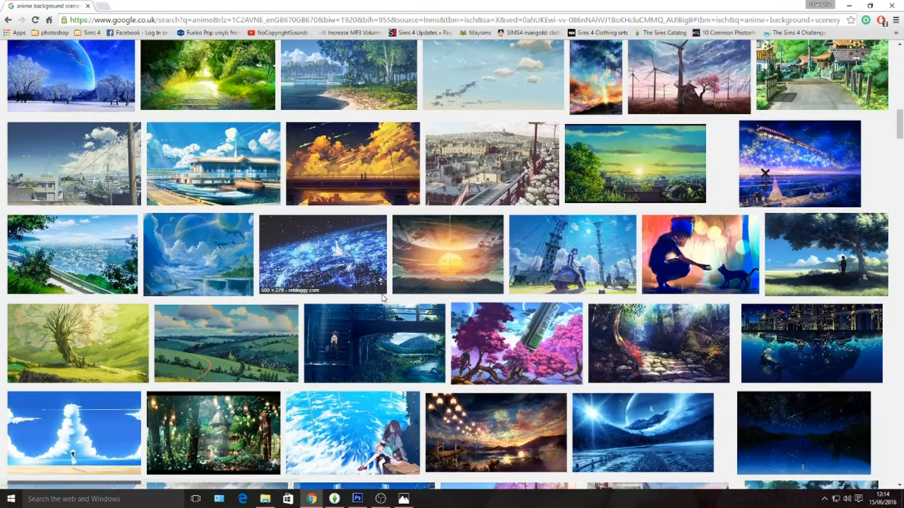
pyautogui.scroll(-1, 382, 298)
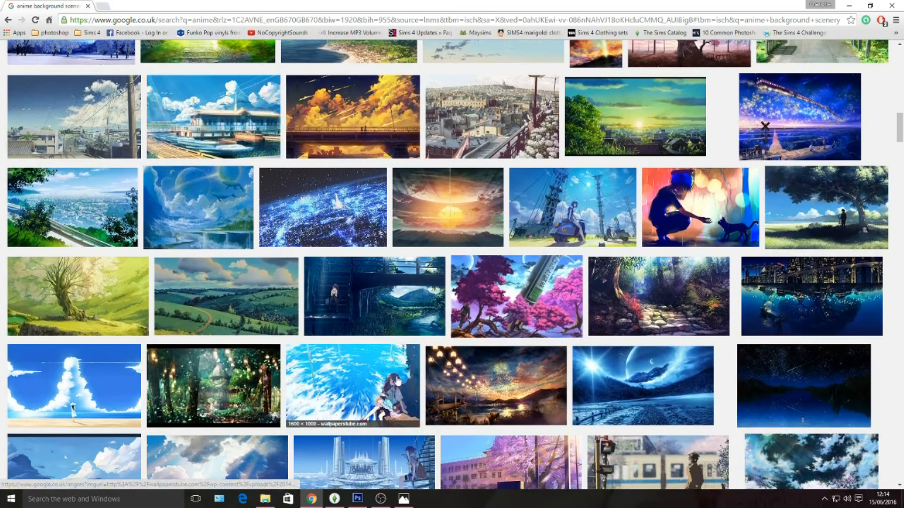
pyautogui.click(336, 294)
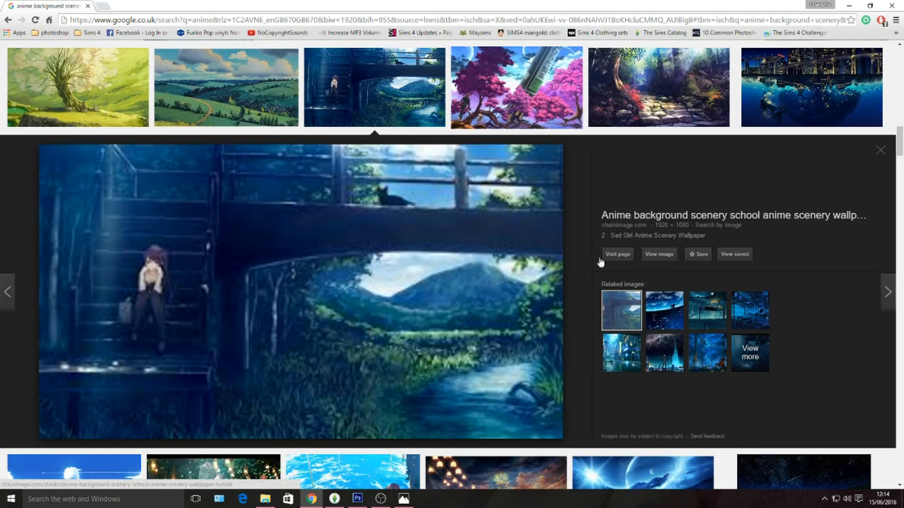
pyautogui.click(880, 150)
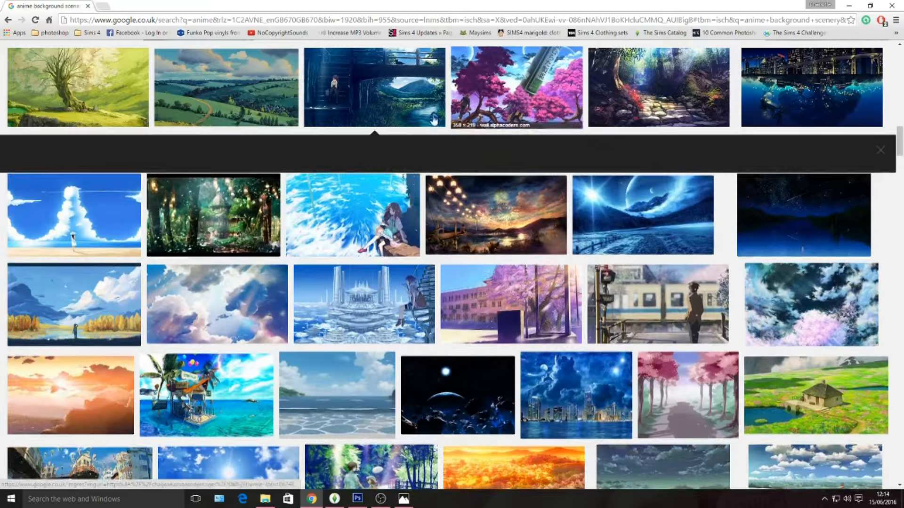
pyautogui.scroll(10, 416, 116)
pyautogui.scroll(15, 415, 116)
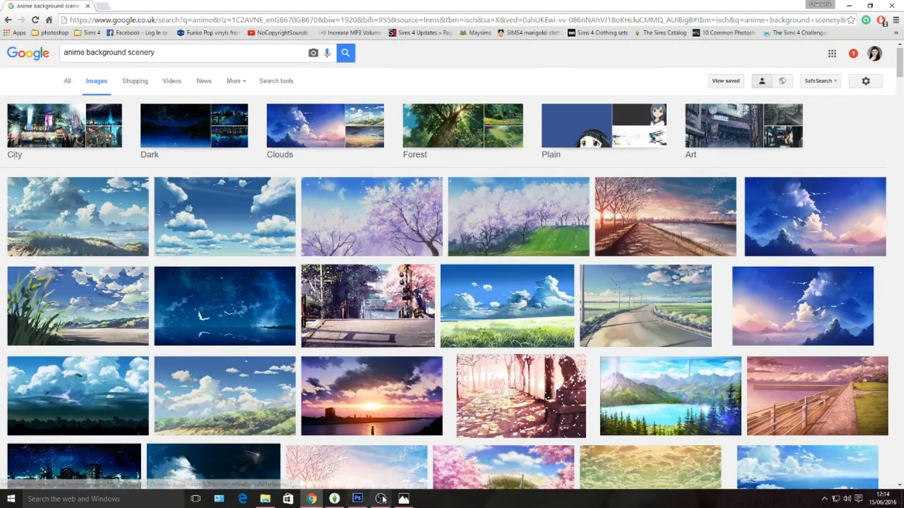
pyautogui.click(892, 5)
# Step: Place the Moon_Nightsky_Backdrop image from the ZBackgrounds folder into the Untitled-1 Photoshop document
pyautogui.click(265, 499)
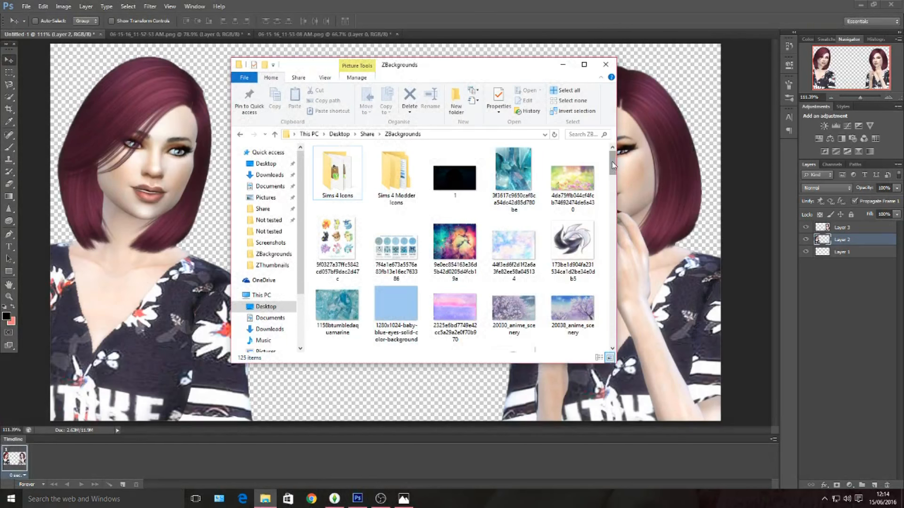
pyautogui.scroll(-3, 613, 166)
pyautogui.moveTo(614, 173); pyautogui.dragTo(608, 262)
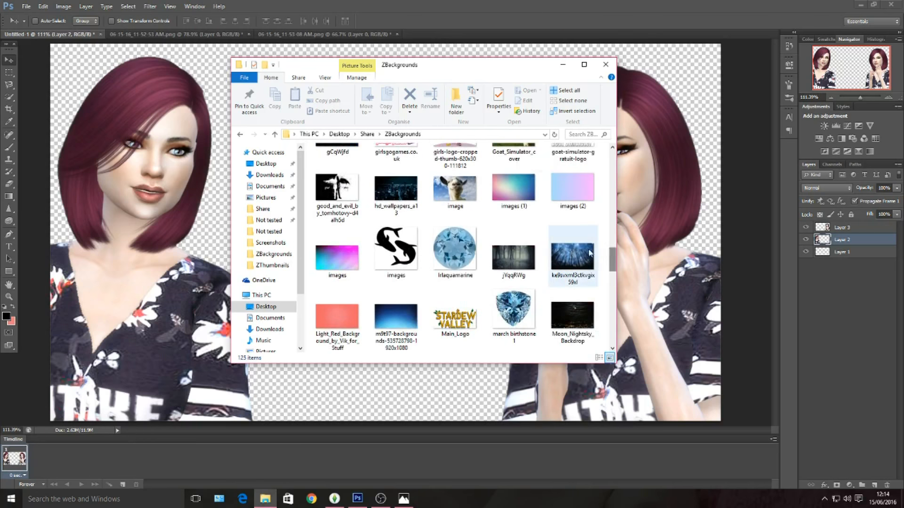
pyautogui.scroll(-2, 567, 249)
pyautogui.moveTo(574, 255); pyautogui.dragTo(195, 223)
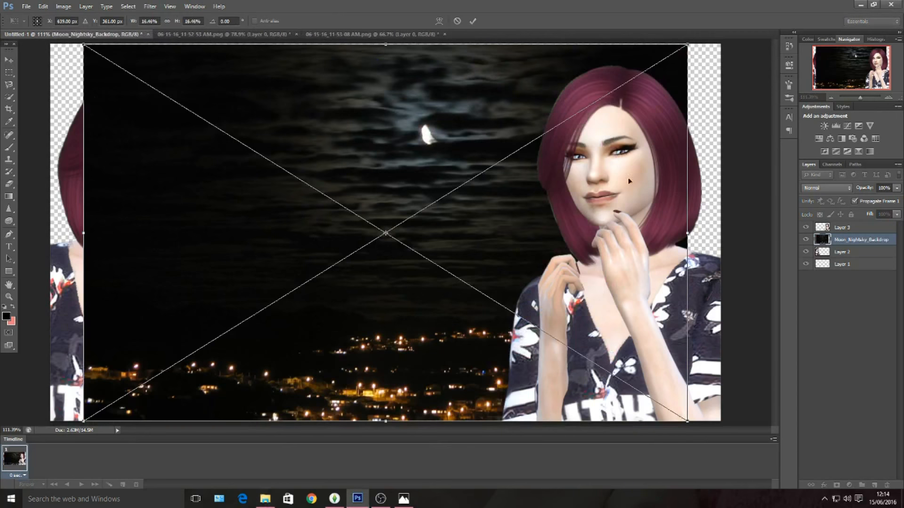
# Step: Scale the night sky backdrop to about 19.46% width and 17.14% height so it covers the canvas, and commit the placement
pyautogui.moveTo(688, 44); pyautogui.dragTo(742, 34)
pyautogui.moveTo(83, 420); pyautogui.dragTo(29, 428)
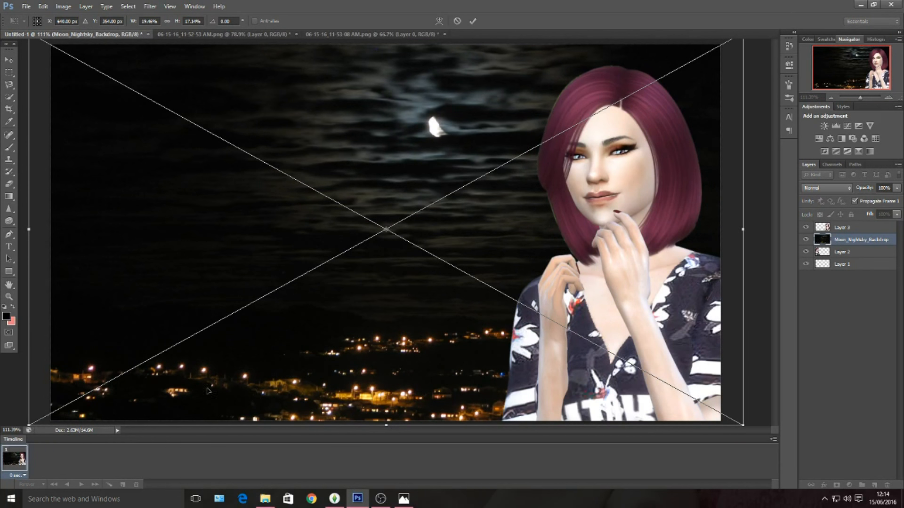
pyautogui.moveTo(450, 286); pyautogui.dragTo(452, 286)
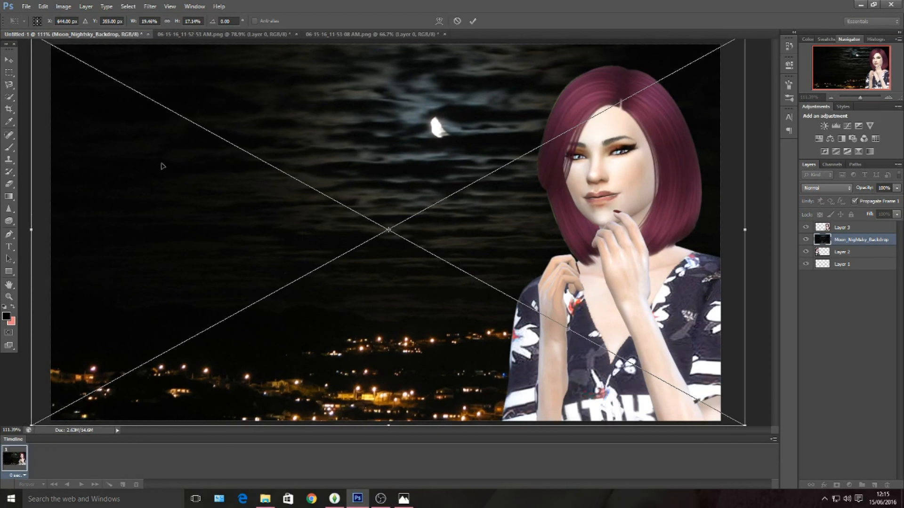
pyautogui.click(8, 60)
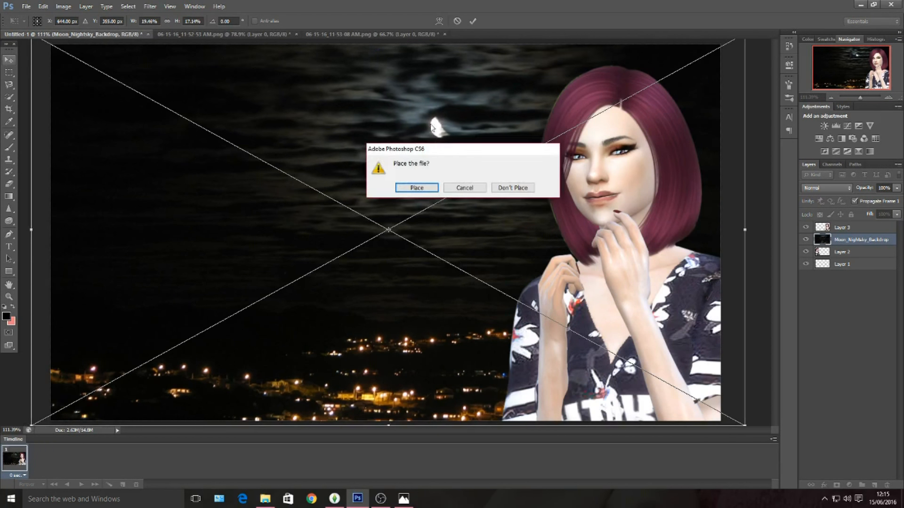
pyautogui.click(417, 188)
# Step: Move the Moon_Nightsky_Backdrop layer below Layer 2 and rasterize it
pyautogui.moveTo(847, 240); pyautogui.dragTo(849, 262)
pyautogui.rightClick(849, 257)
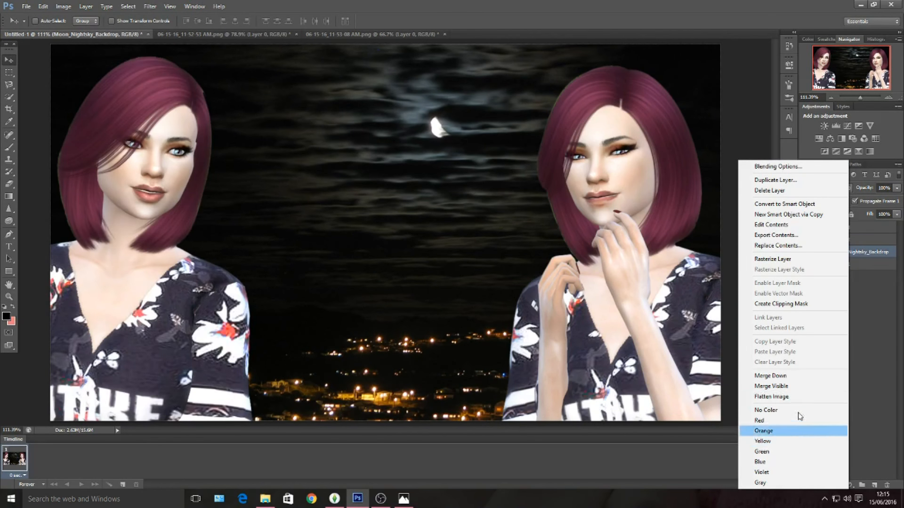
pyautogui.click(796, 258)
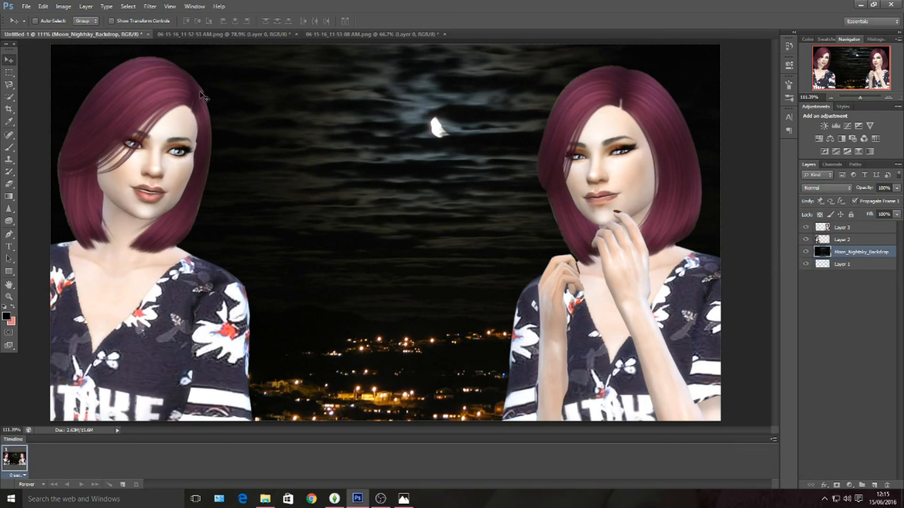
# Step: Erase the stray fringe at the outer edge of the left character's hair on Layer 2 with a small hard eraser
pyautogui.click(9, 184)
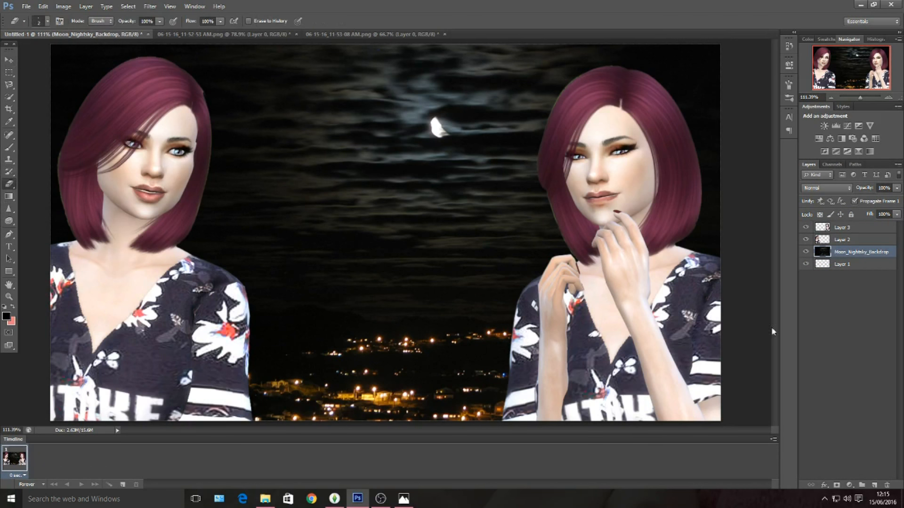
pyautogui.click(826, 241)
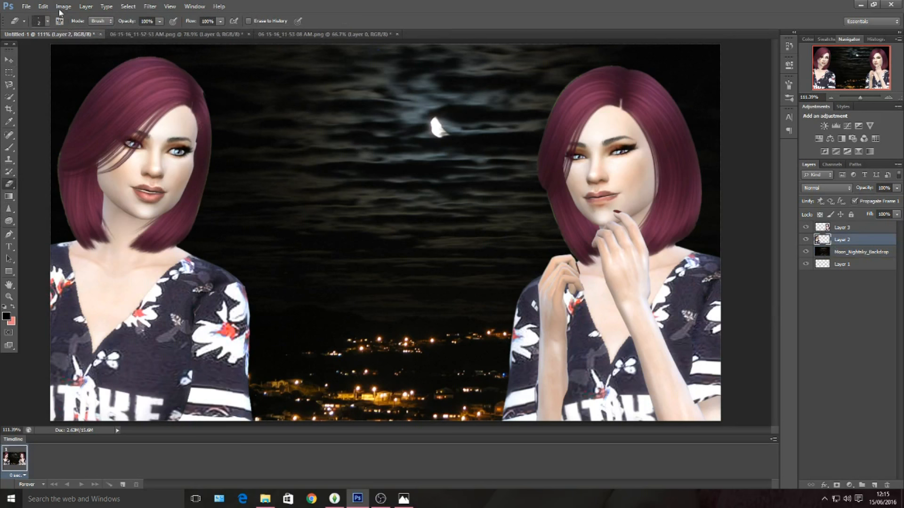
pyautogui.click(49, 21)
pyautogui.click(16, 52)
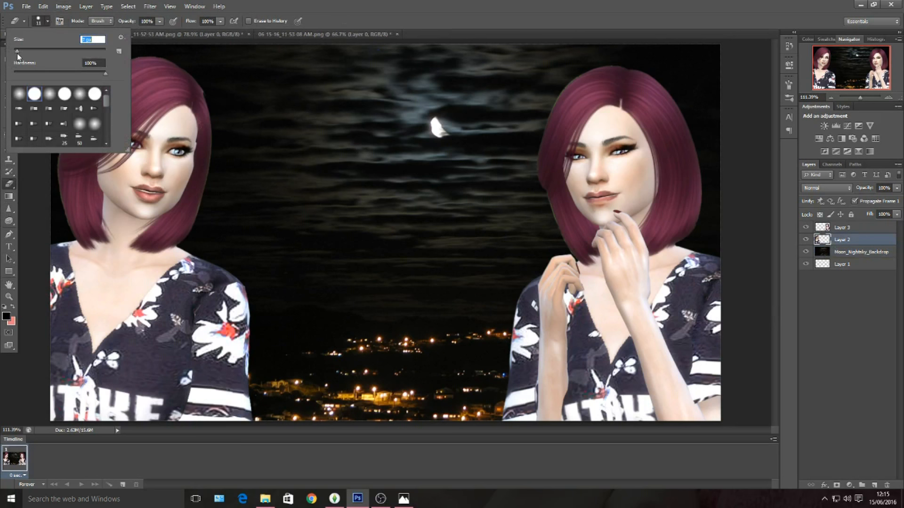
pyautogui.click(8, 297)
pyautogui.click(198, 124)
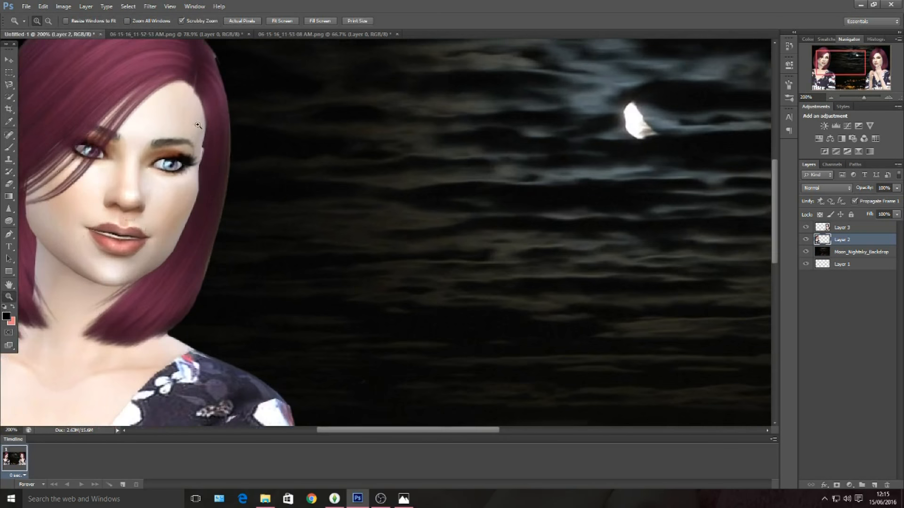
pyautogui.scroll(2, 164, 109)
pyautogui.click(9, 184)
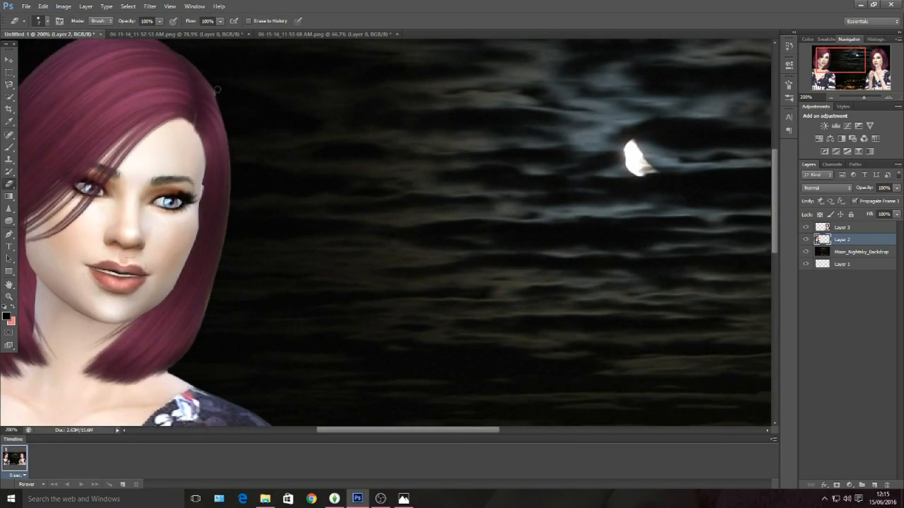
pyautogui.click(48, 21)
pyautogui.click(218, 91)
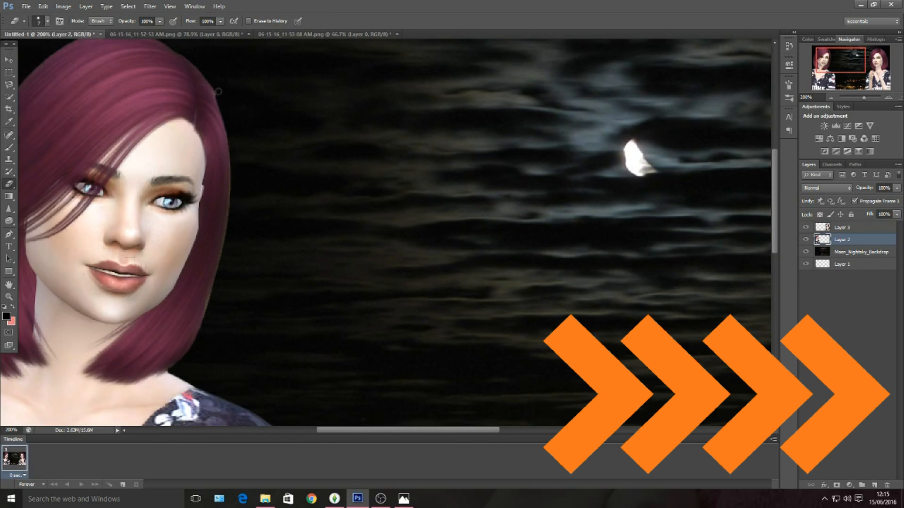
pyautogui.scroll(-3, 215, 87)
pyautogui.scroll(5, 207, 94)
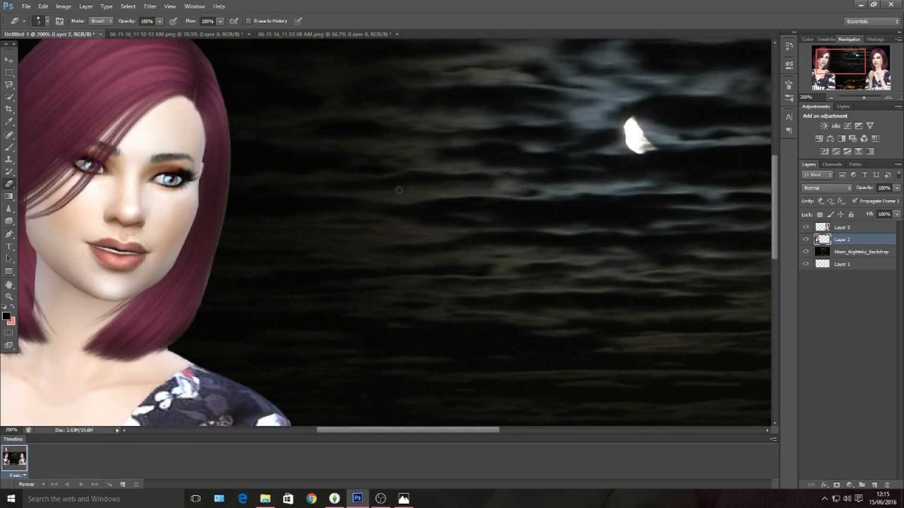
pyautogui.press('v')
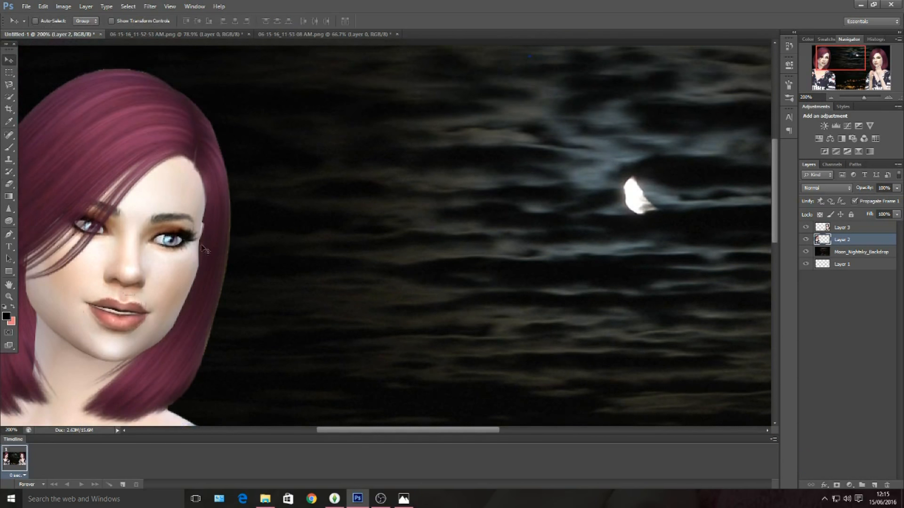
pyautogui.click(9, 296)
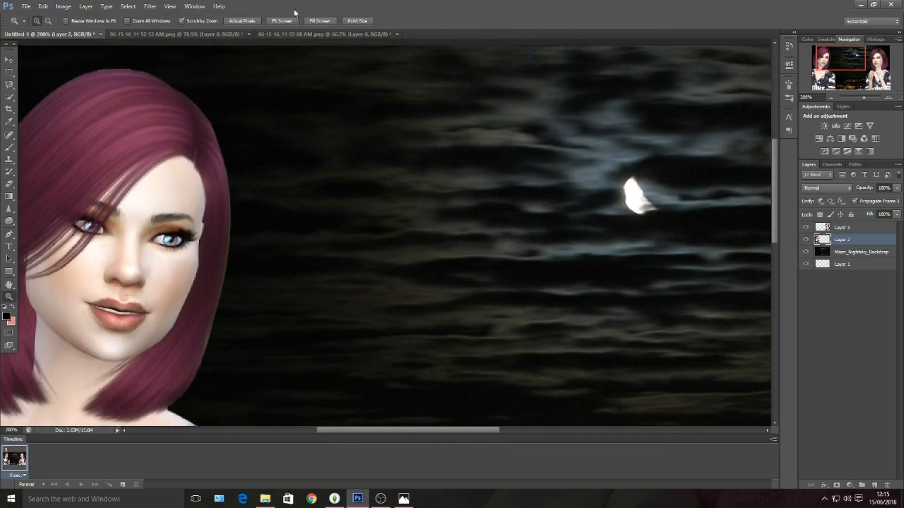
pyautogui.click(293, 21)
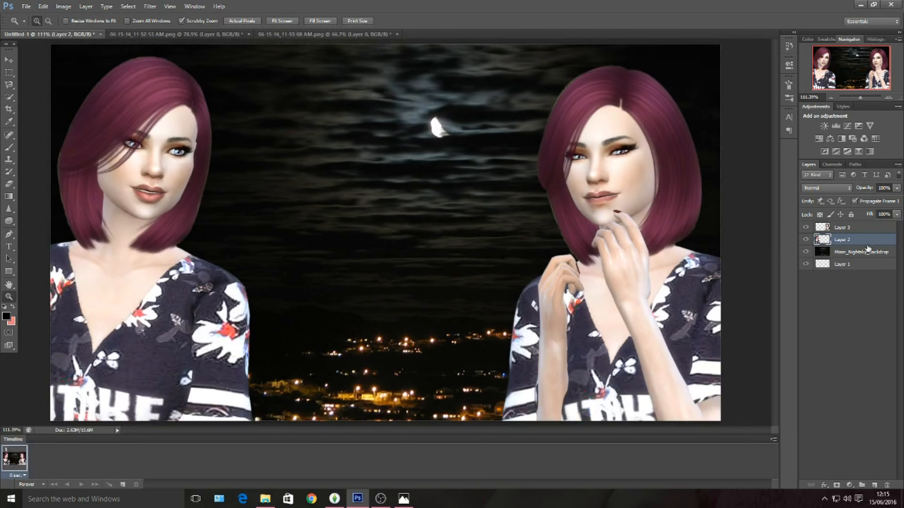
# Step: Add an Outer Glow to Layer 2 and set its glow color to near-white fcfcfb
pyautogui.click(85, 6)
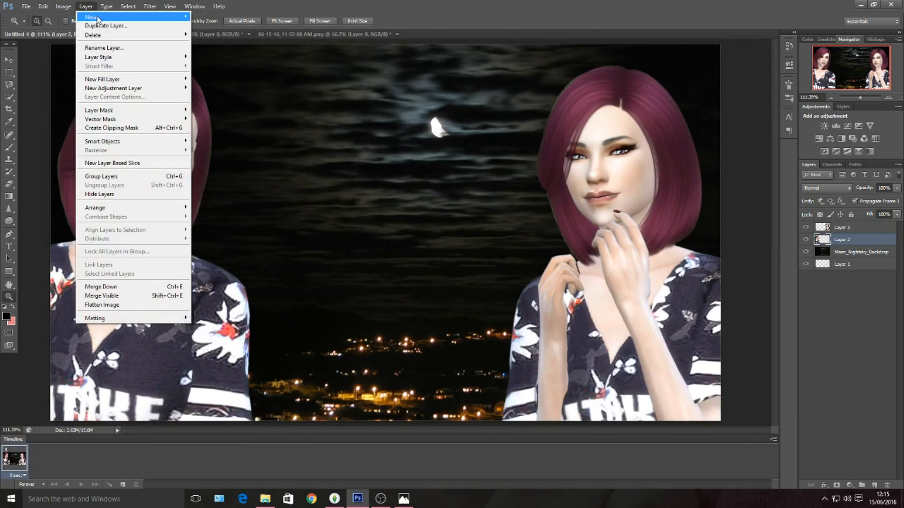
pyautogui.moveTo(120, 64)
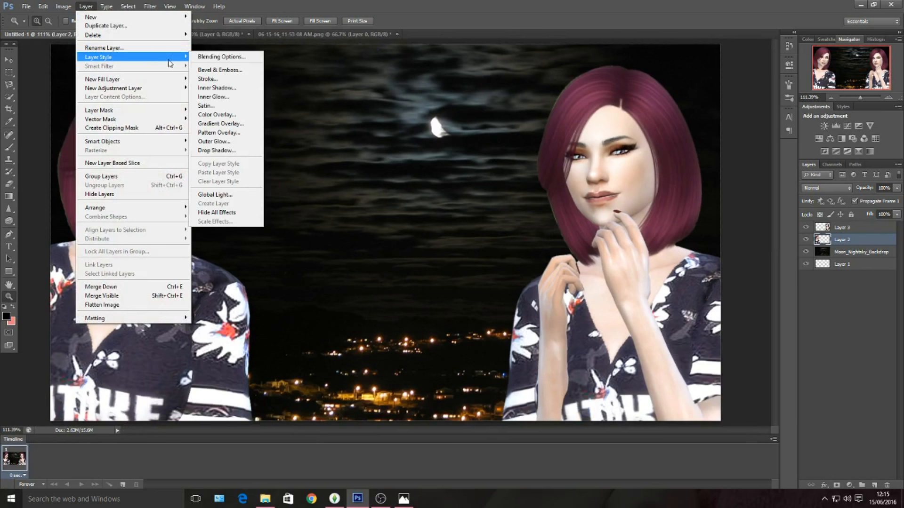
pyautogui.click(236, 142)
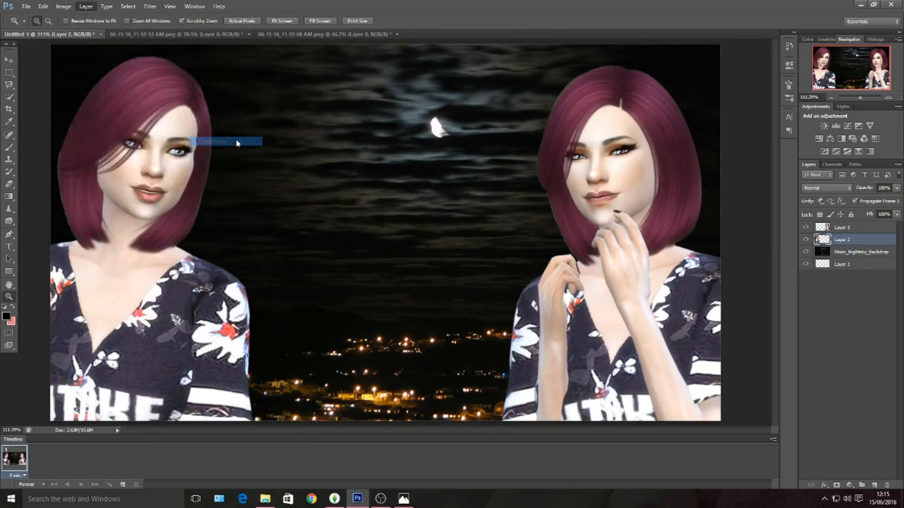
pyautogui.moveTo(256, 60); pyautogui.dragTo(513, 63)
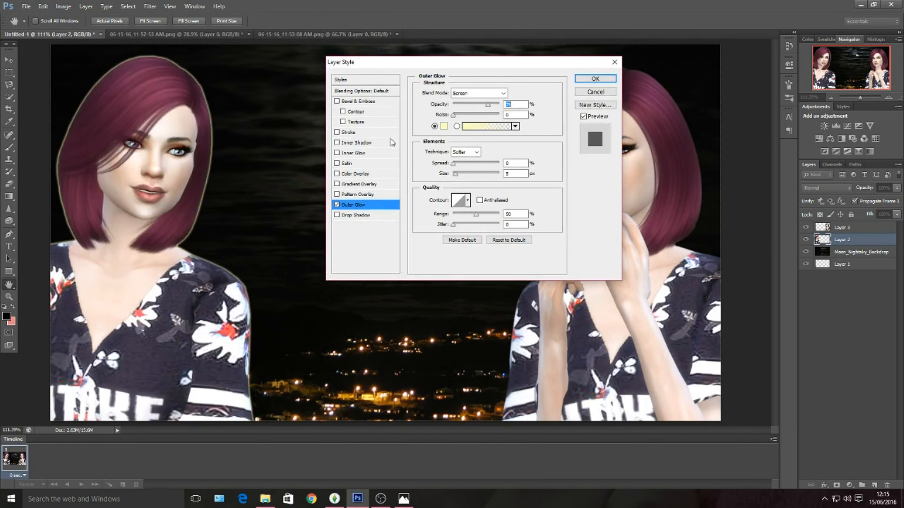
pyautogui.click(444, 126)
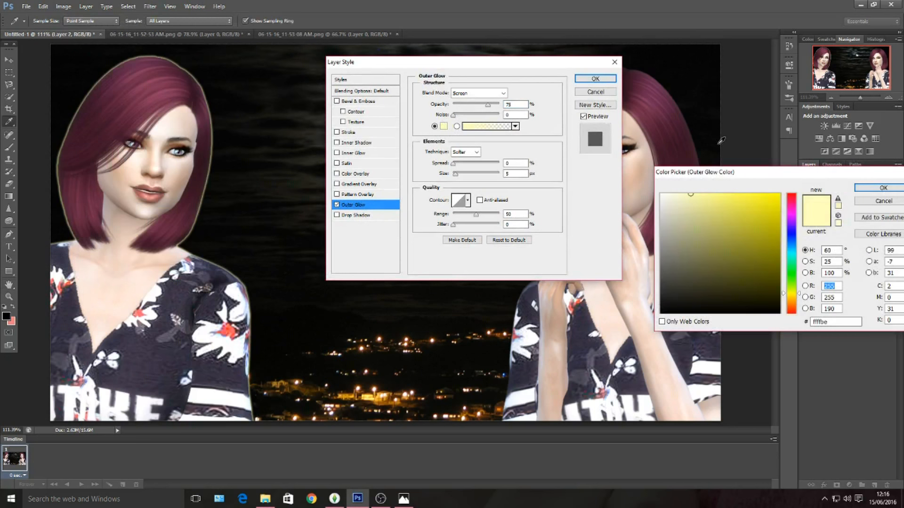
pyautogui.moveTo(689, 201)
pyautogui.mouseDown()
pyautogui.moveTo(665, 198)
pyautogui.moveTo(652, 180)
pyautogui.mouseUp()
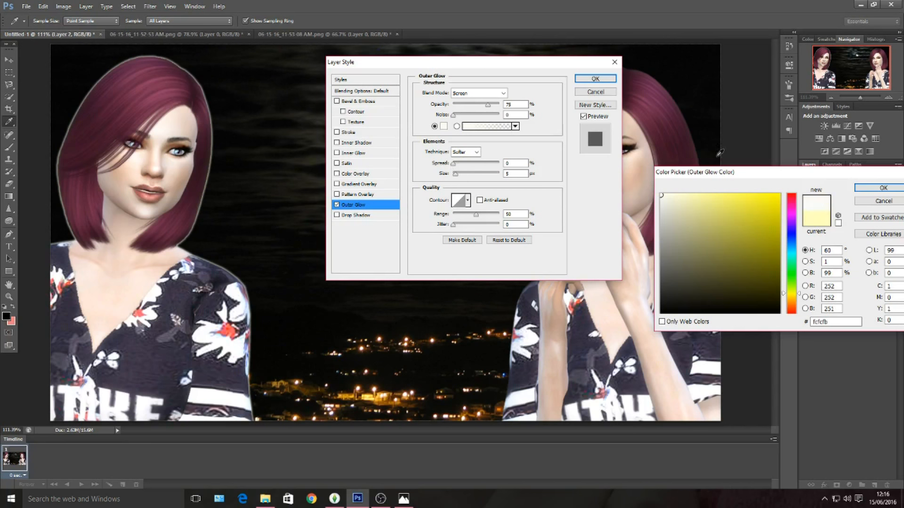
pyautogui.click(861, 189)
# Step: Increase Layer 2's Outer Glow size to about 35 px, lower its opacity to about 27%, and apply the style
pyautogui.moveTo(455, 174)
pyautogui.mouseDown()
pyautogui.moveTo(462, 176)
pyautogui.moveTo(452, 163)
pyautogui.moveTo(462, 176)
pyautogui.mouseUp()
pyautogui.moveTo(488, 108); pyautogui.dragTo(465, 109)
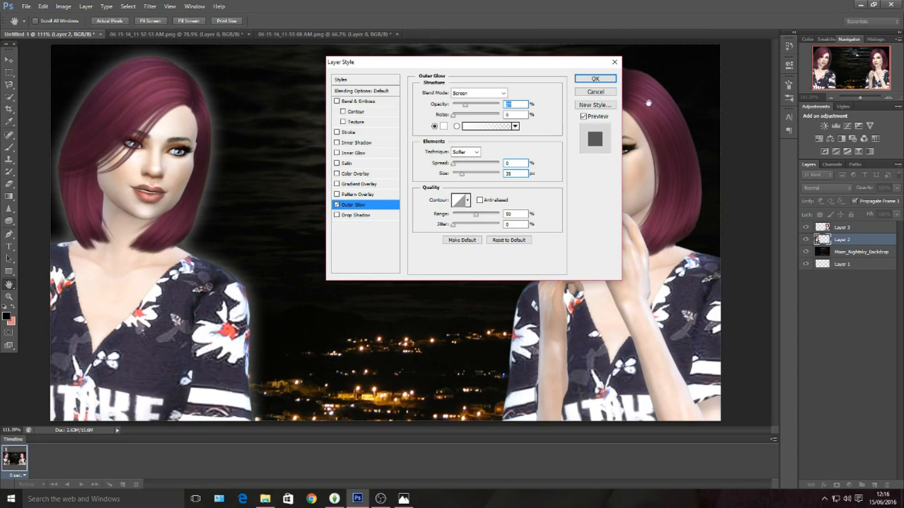
pyautogui.click(595, 78)
# Step: Add a white Outer Glow to Layer 3 at 26% opacity, with its size enlarged to resemble the glow on Layer 2
pyautogui.click(842, 228)
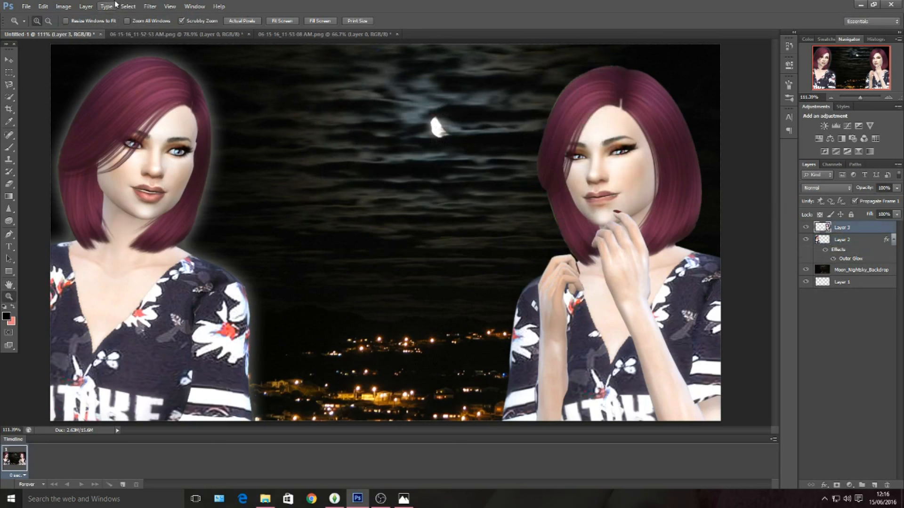
pyautogui.click(86, 6)
pyautogui.moveTo(108, 57)
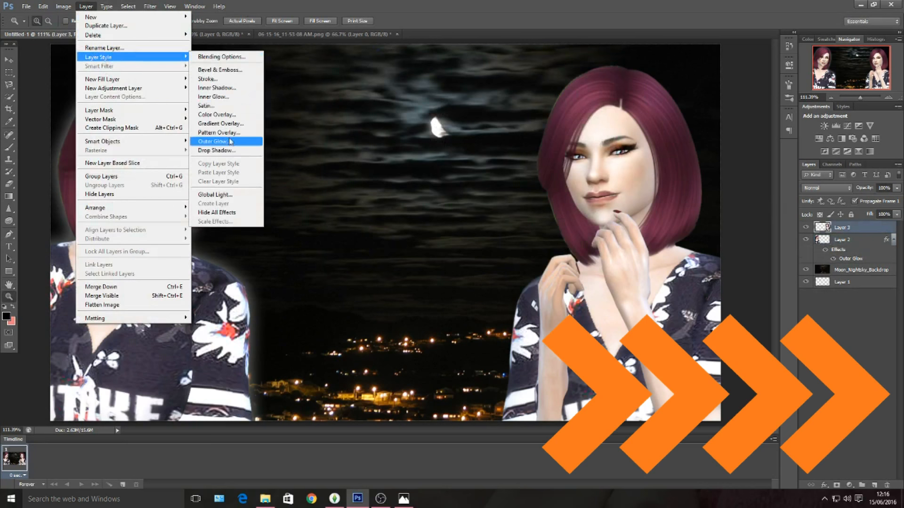
pyautogui.click(221, 142)
pyautogui.write('26')
pyautogui.moveTo(384, 164); pyautogui.dragTo(391, 165)
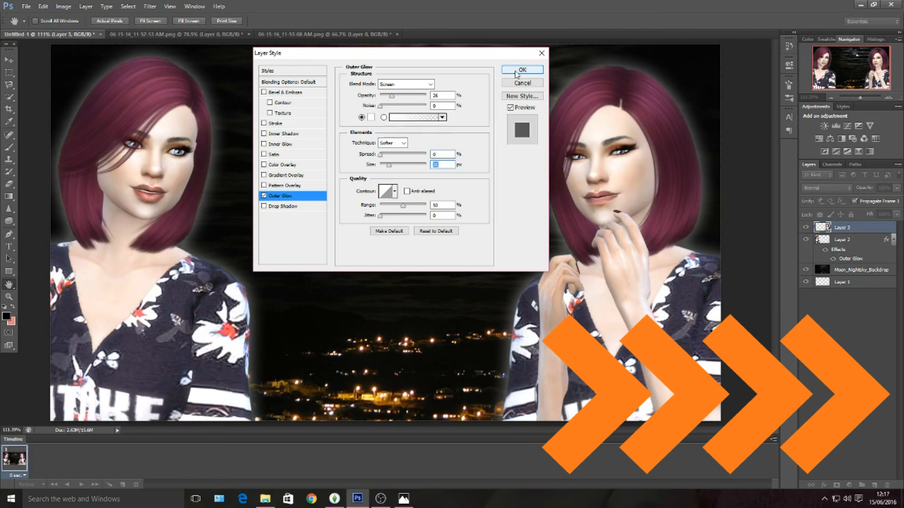
pyautogui.click(522, 70)
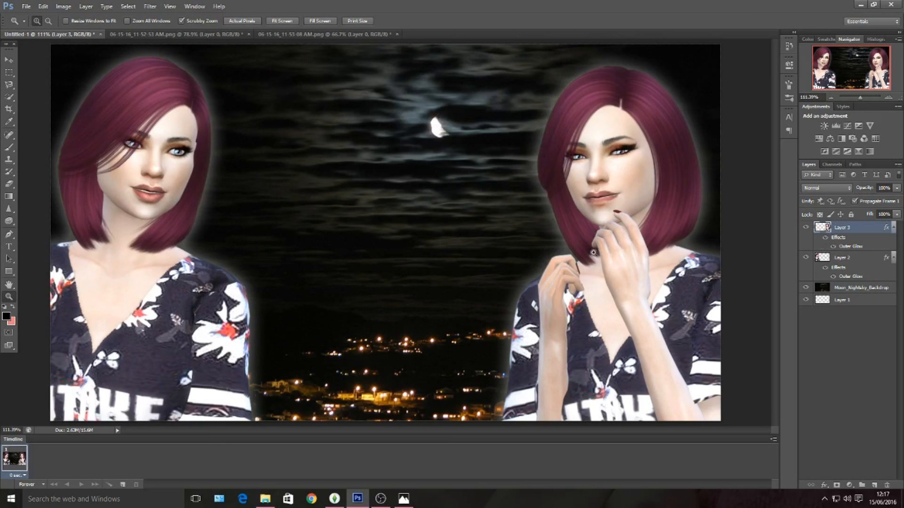
# Step: Nudge the Layer 3 character slightly right and the Layer 2 character slightly left and down to widen the gap between them
pyautogui.click(622, 258)
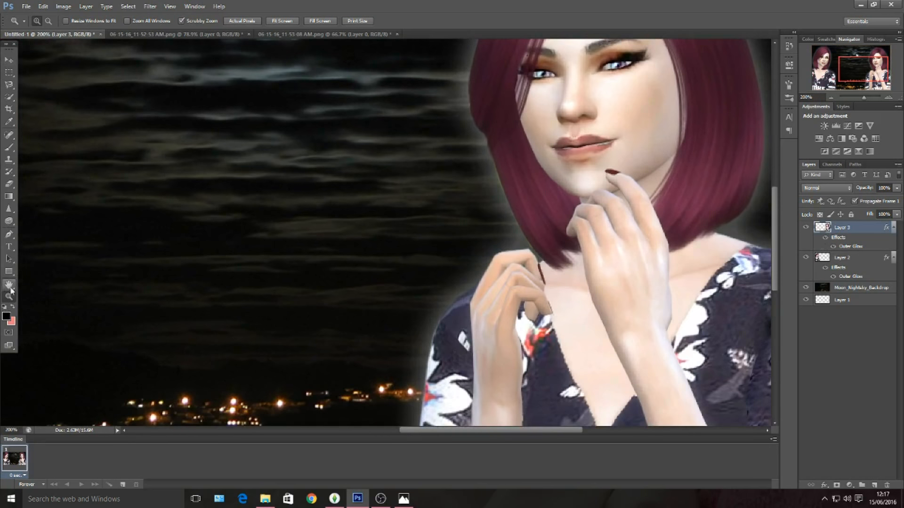
pyautogui.click(290, 23)
pyautogui.press('v')
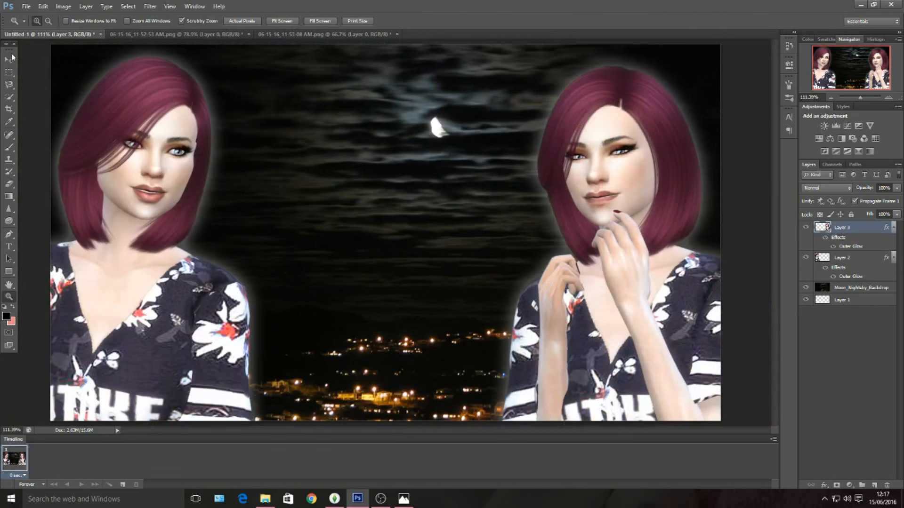
pyautogui.moveTo(626, 228); pyautogui.dragTo(638, 228)
pyautogui.click(846, 258)
pyautogui.moveTo(156, 245)
pyautogui.mouseDown()
pyautogui.moveTo(139, 243)
pyautogui.moveTo(160, 254)
pyautogui.moveTo(153, 248)
pyautogui.mouseUp()
pyautogui.click(835, 229)
pyautogui.moveTo(645, 257); pyautogui.dragTo(637, 256)
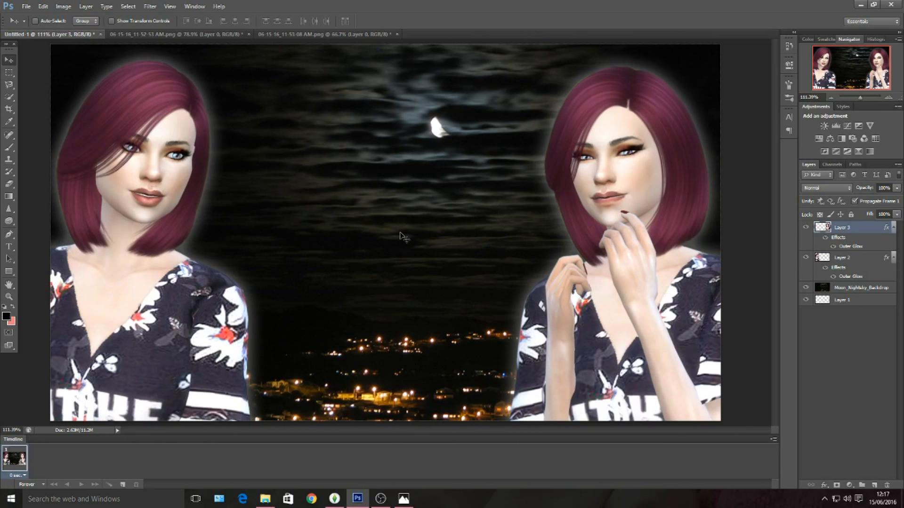
# Step: Start a text layer in the sky between the two characters, using the Bebas Neue font at 48 pt
pyautogui.click(9, 247)
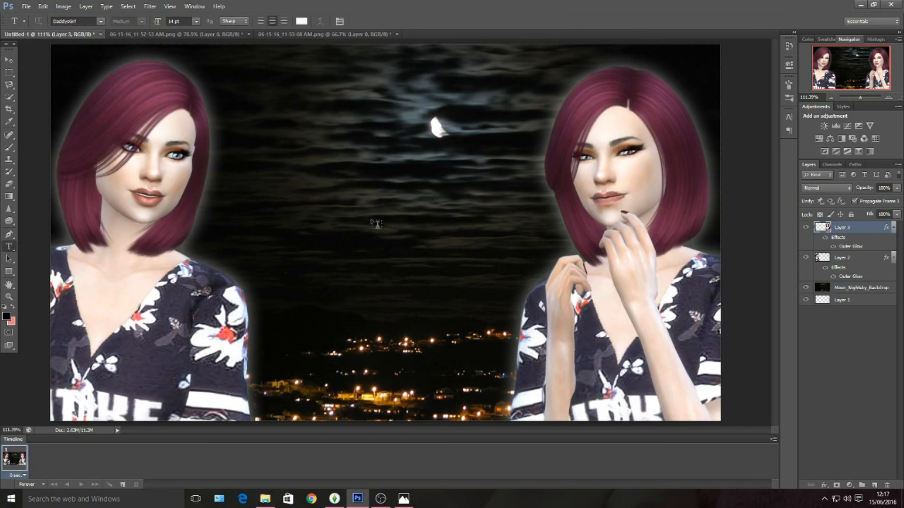
pyautogui.click(344, 216)
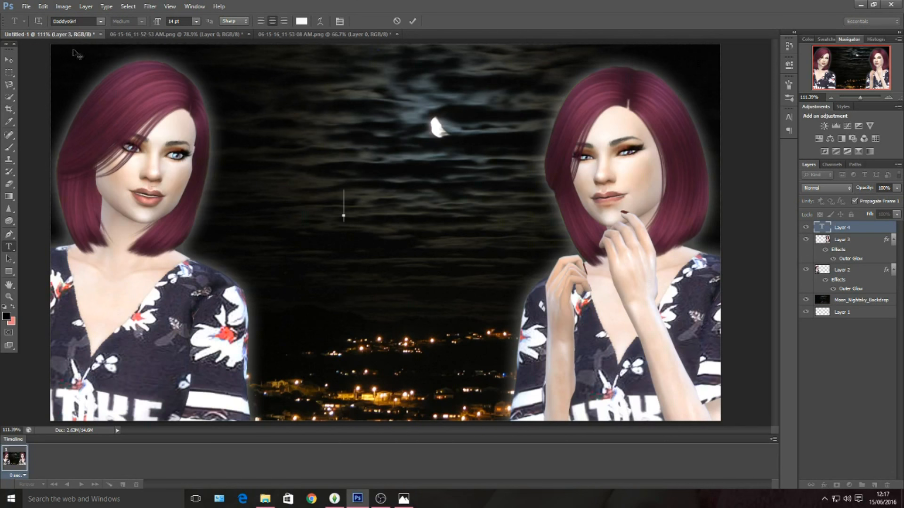
pyautogui.click(100, 21)
pyautogui.scroll(15, 197, 94)
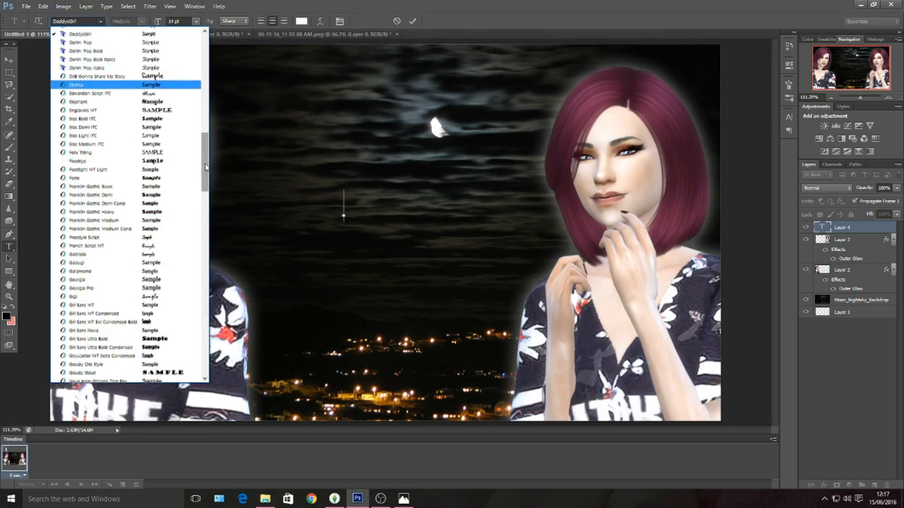
pyautogui.scroll(-3, 197, 90)
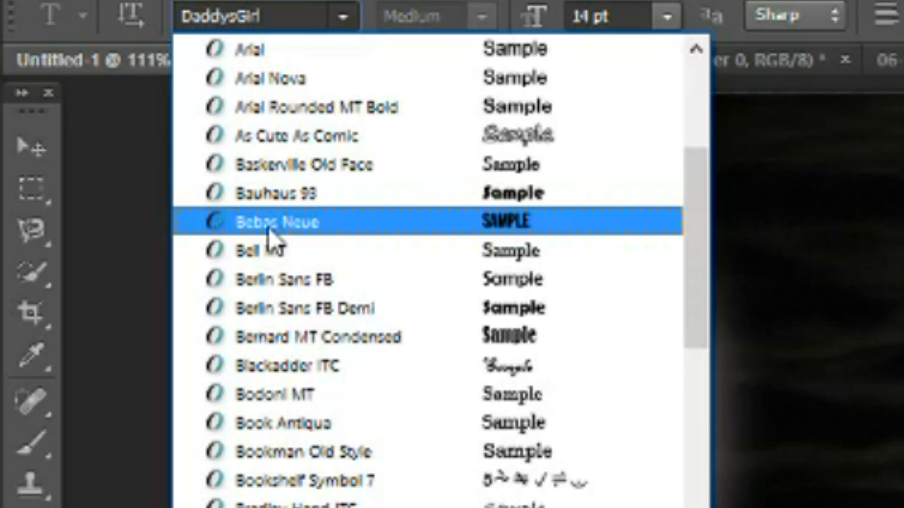
pyautogui.click(393, 229)
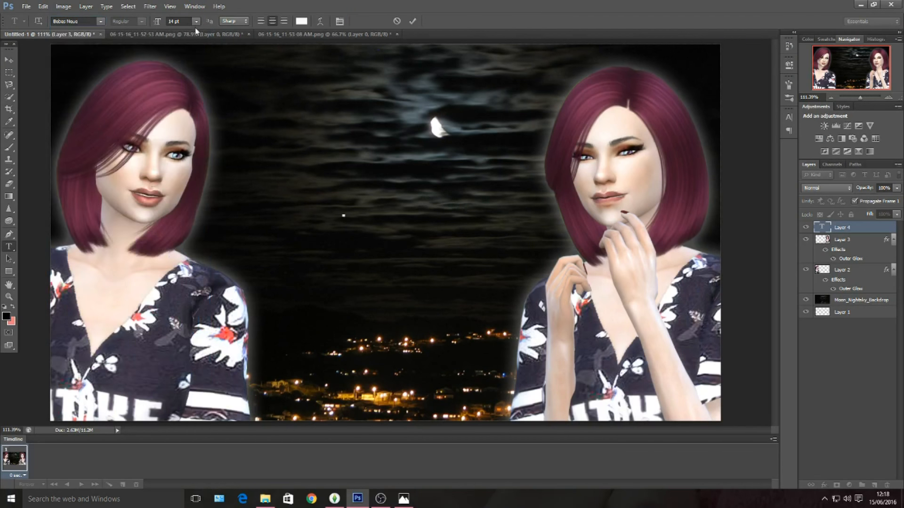
pyautogui.click(196, 21)
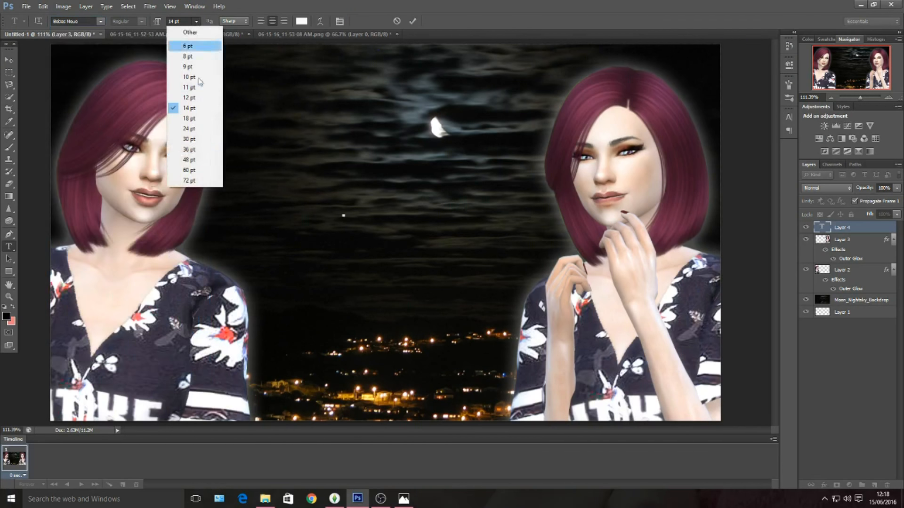
pyautogui.click(202, 159)
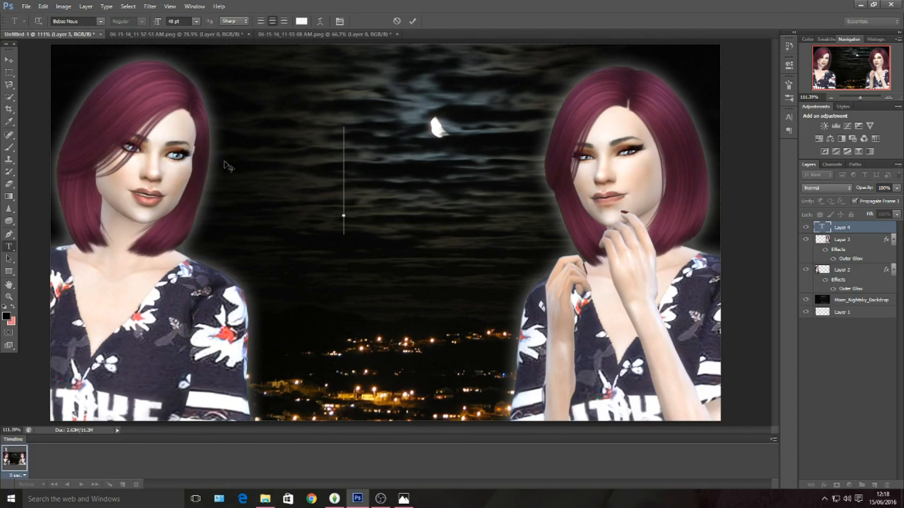
# Step: Enter the title THUMBNAILS and move it down over the city lights, across the lower part of the canvas
pyautogui.write('THUM')
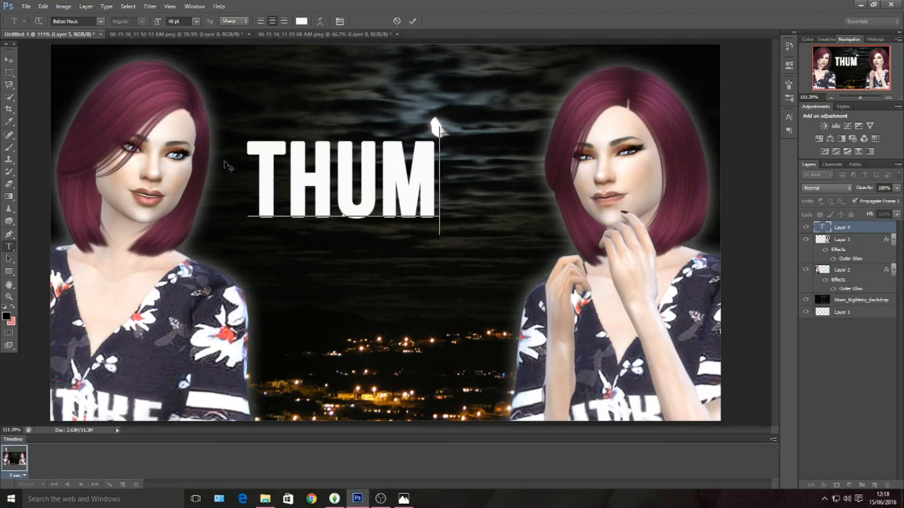
pyautogui.write('BNA')
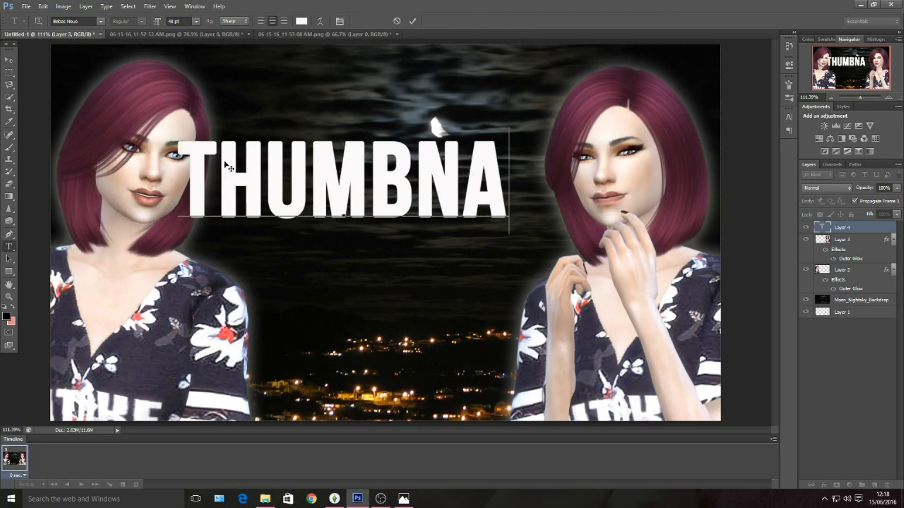
pyautogui.write('ILS')
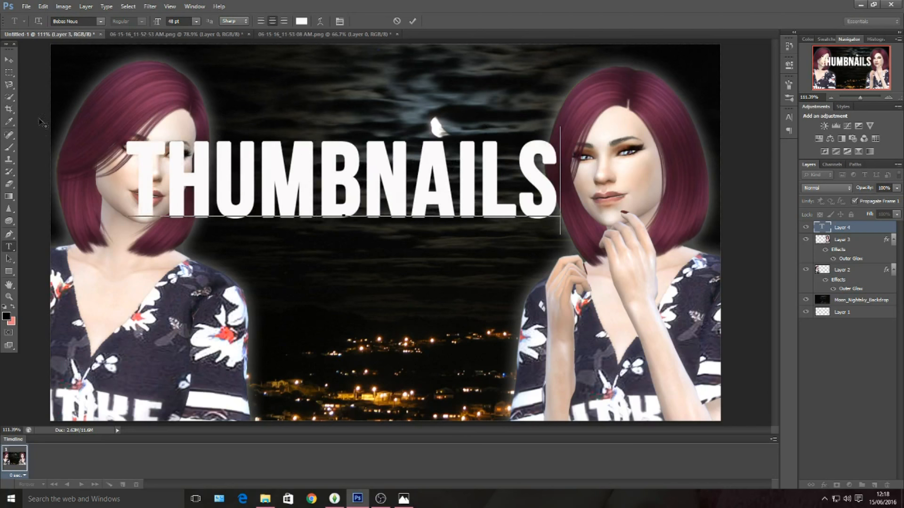
pyautogui.click(8, 60)
pyautogui.moveTo(295, 165); pyautogui.dragTo(333, 320)
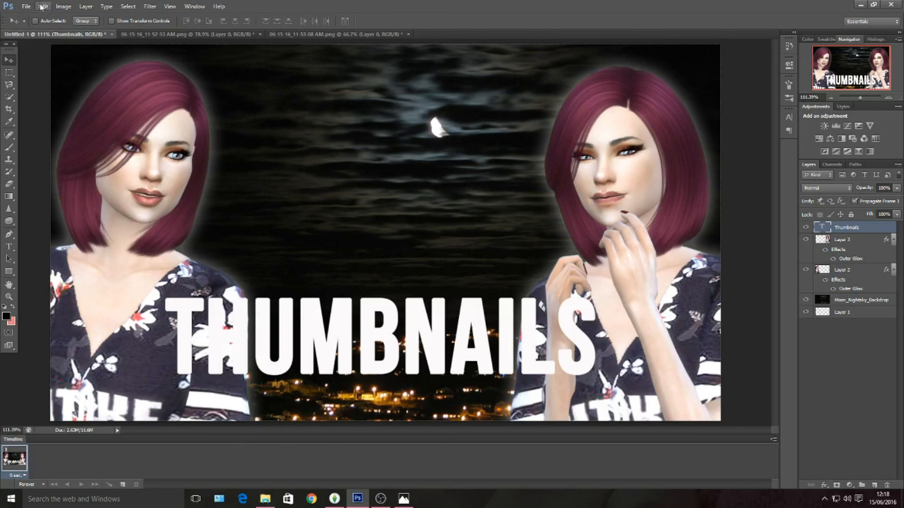
# Step: Add a black outside Stroke of 4 px to the THUMBNAILS text layer
pyautogui.click(85, 6)
pyautogui.moveTo(146, 58)
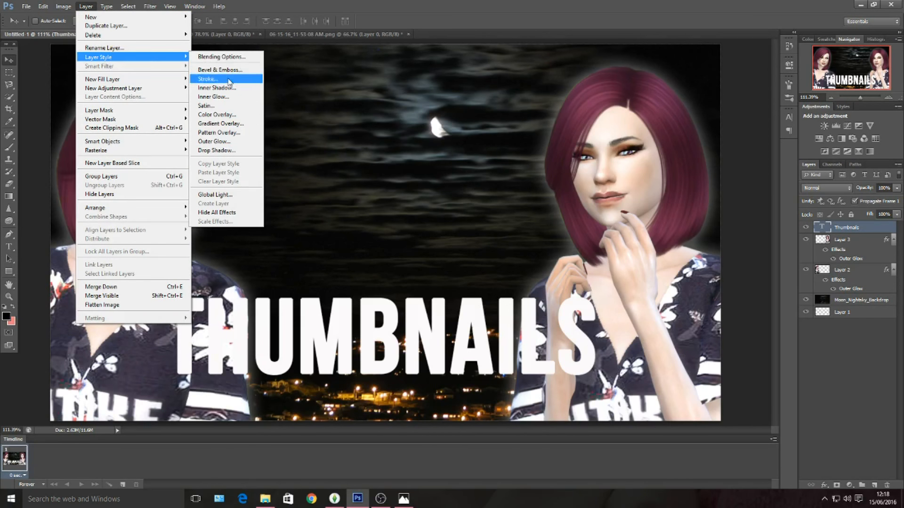
pyautogui.click(226, 79)
pyautogui.write('4')
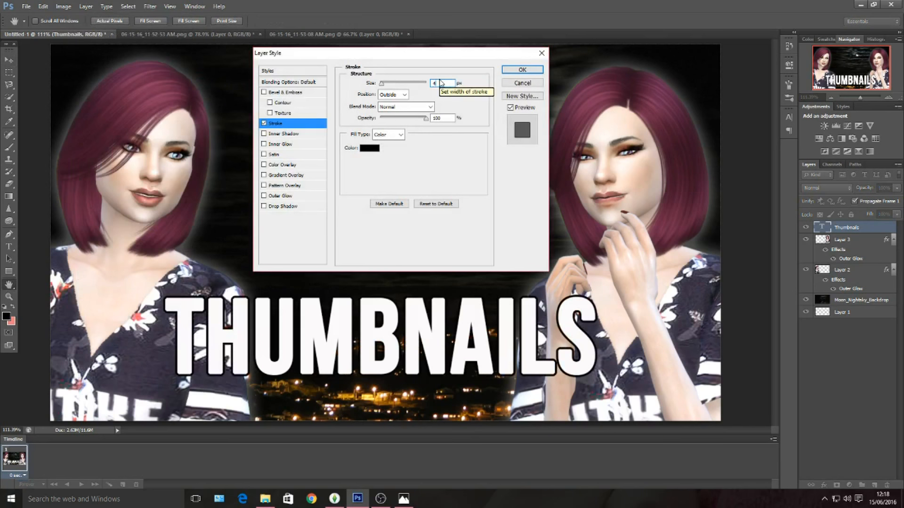
pyautogui.press('BackSpace')
pyautogui.write('5')
pyautogui.press('BackSpace')
pyautogui.write('4')
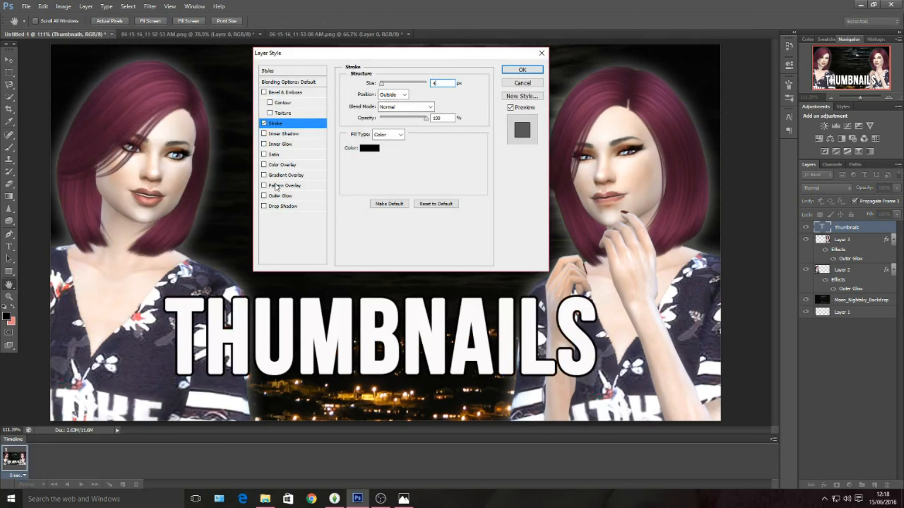
# Step: Add a Drop Shadow to the title with a distance of 15 px
pyautogui.click(264, 207)
pyautogui.click(310, 207)
pyautogui.write('155')
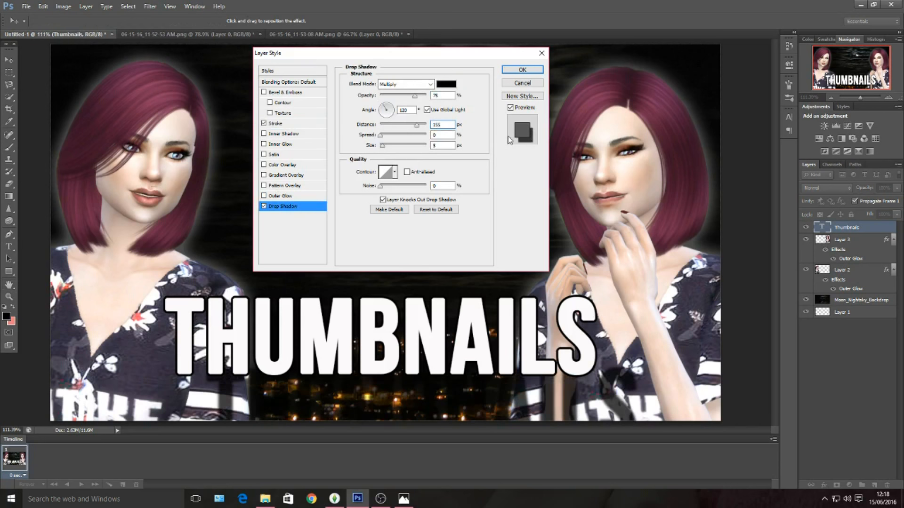
pyautogui.press('BackSpace')
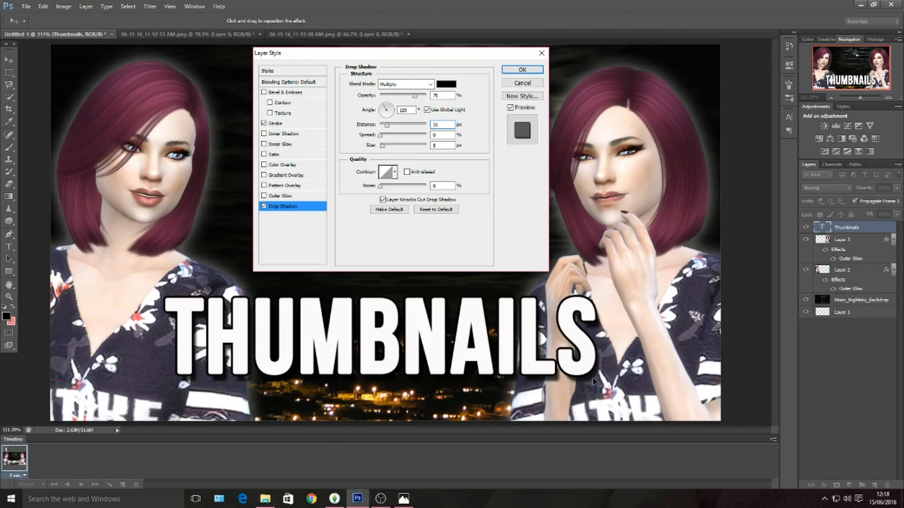
# Step: Add a Gradient Overlay to the title and recolour its black stop with a shade sampled from the character's burgundy hair
pyautogui.click(273, 177)
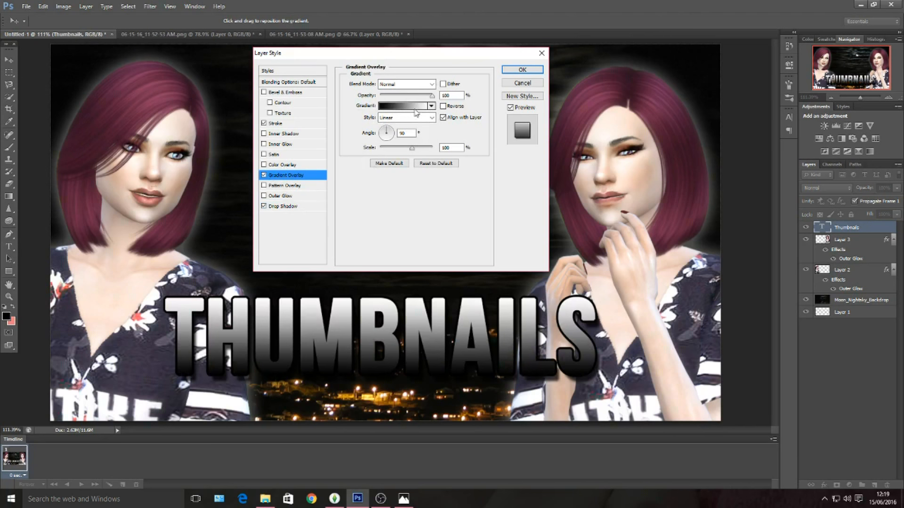
pyautogui.click(416, 108)
pyautogui.click(481, 195)
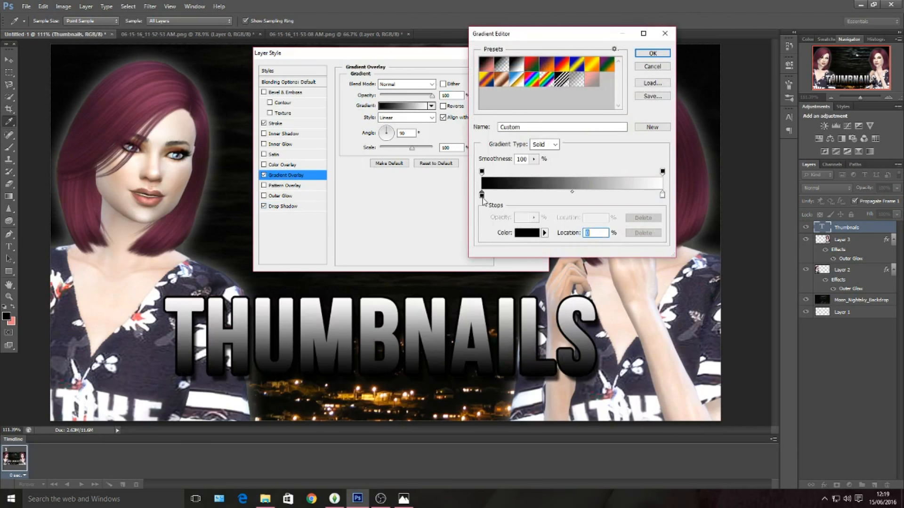
pyautogui.click(519, 233)
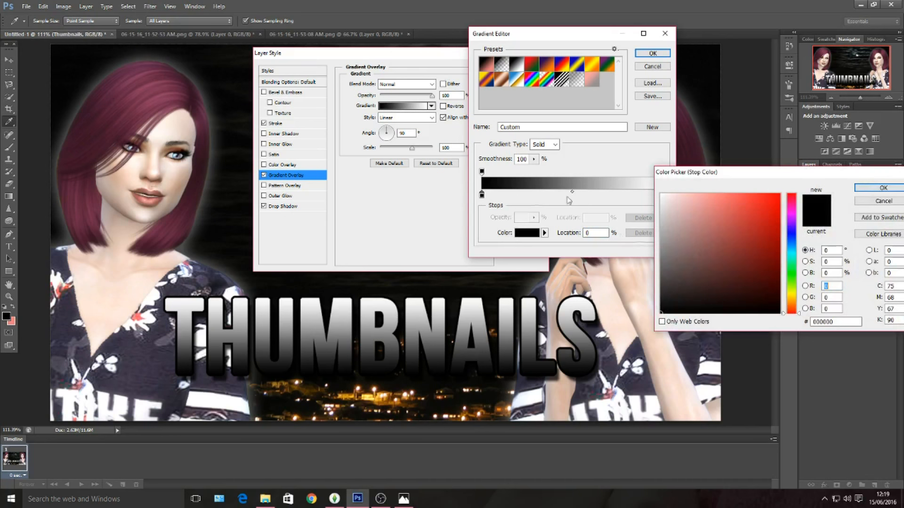
pyautogui.click(163, 109)
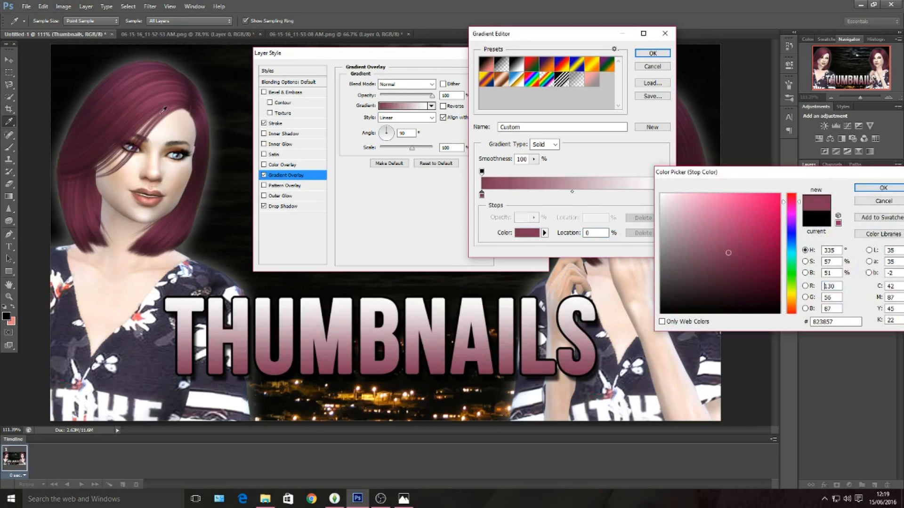
pyautogui.click(190, 200)
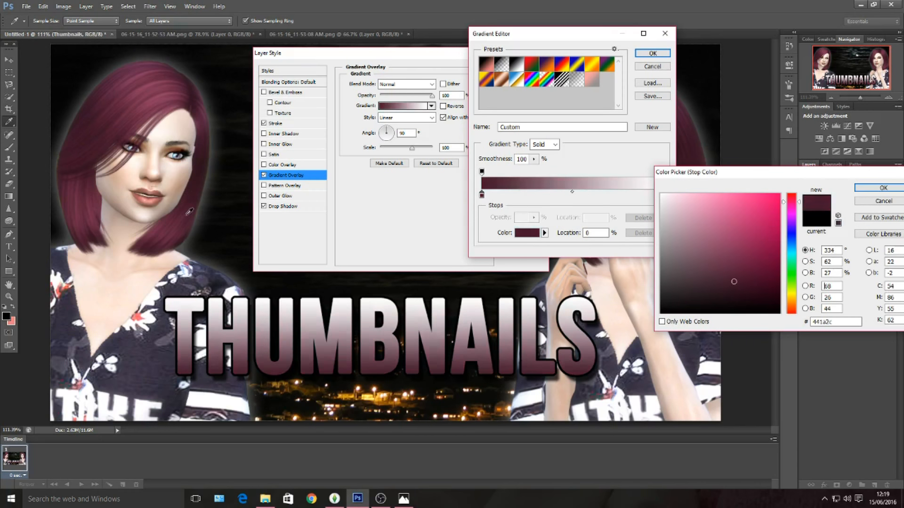
pyautogui.click(147, 90)
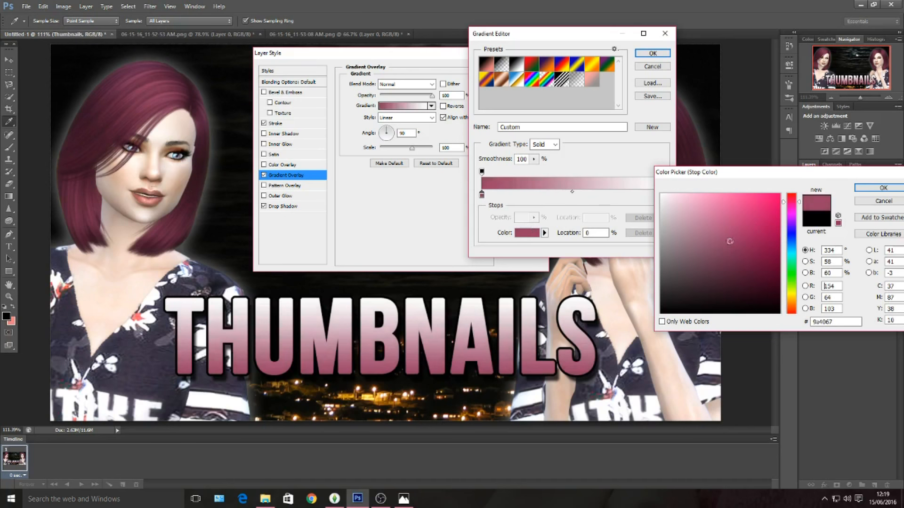
pyautogui.click(147, 83)
# Step: Lighten the gradient's sampled stop to dusty pink bf7c95 and apply the layer styles to the title
pyautogui.click(723, 238)
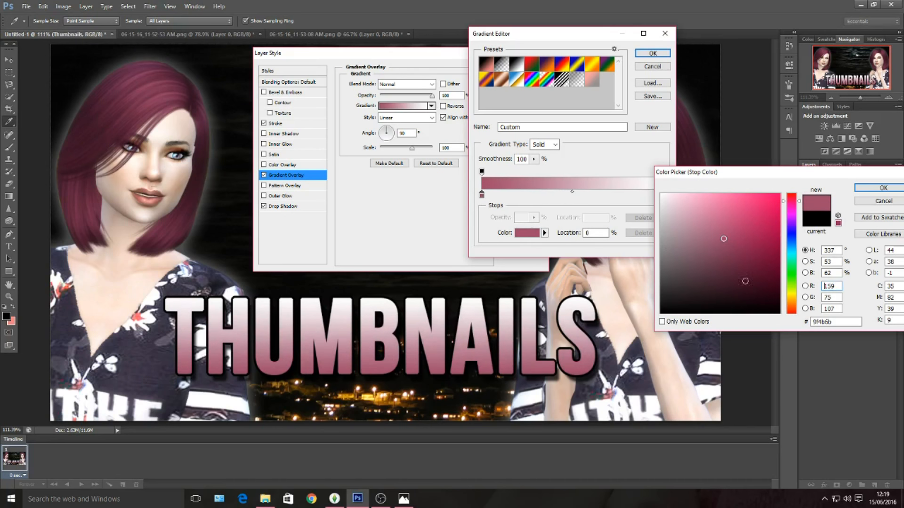
pyautogui.click(718, 235)
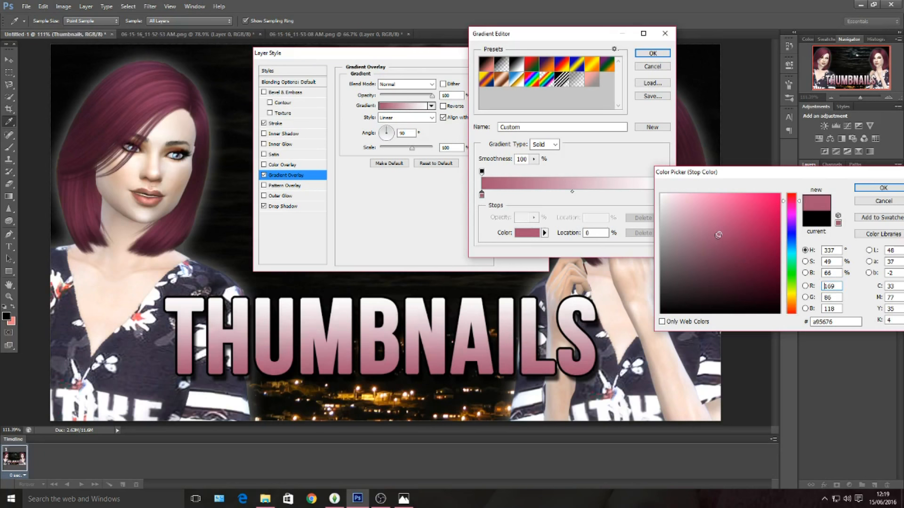
pyautogui.click(702, 223)
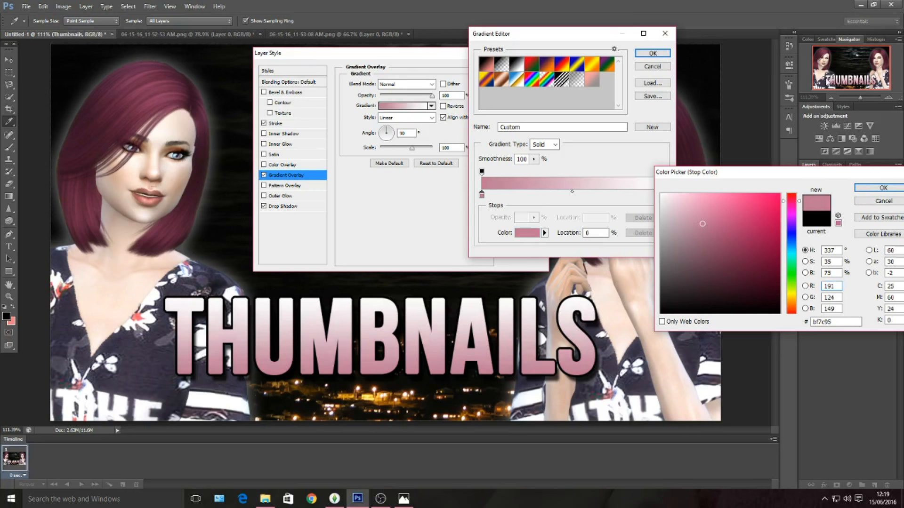
pyautogui.click(894, 189)
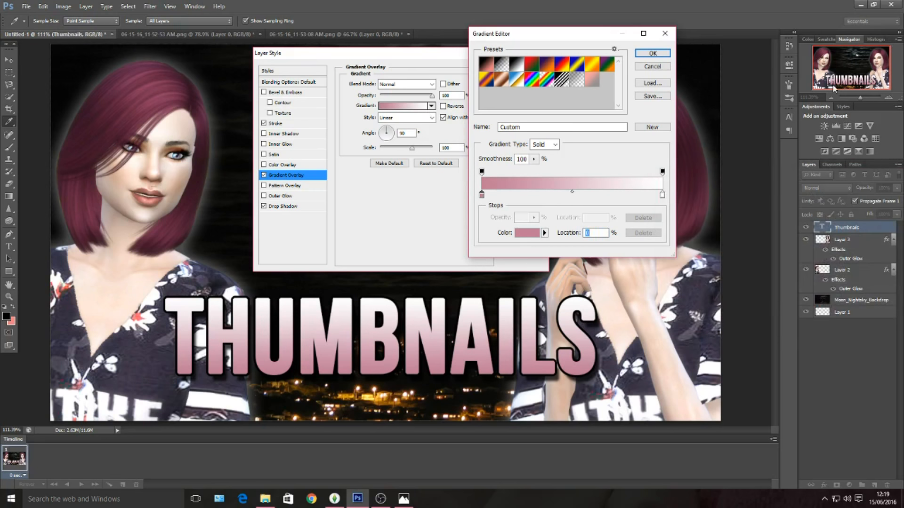
pyautogui.click(652, 53)
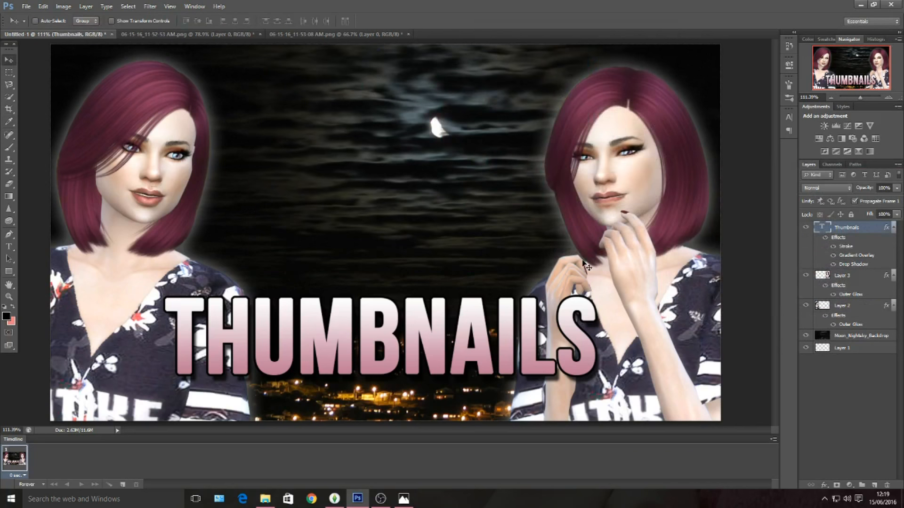
# Step: Switch to File Explorer and open the Uploaded folder inside Share > ZThumbnails > CAS
pyautogui.click(265, 498)
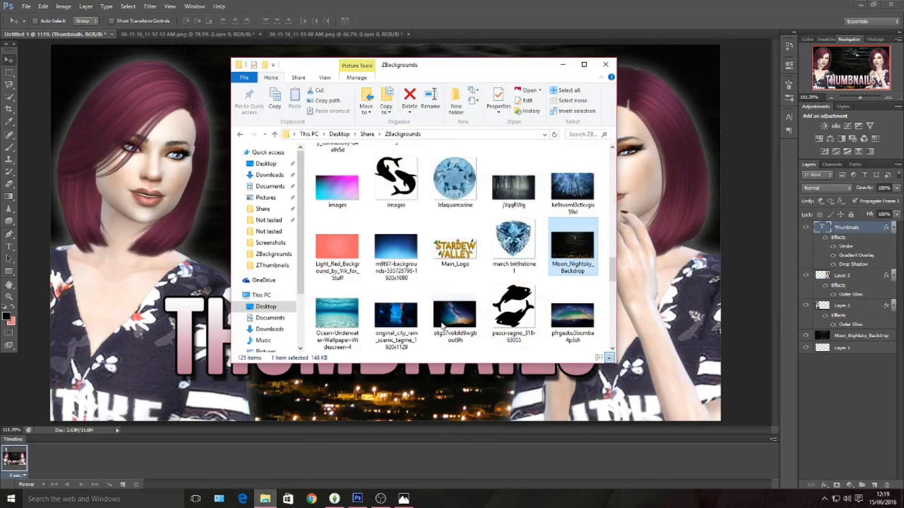
pyautogui.click(266, 209)
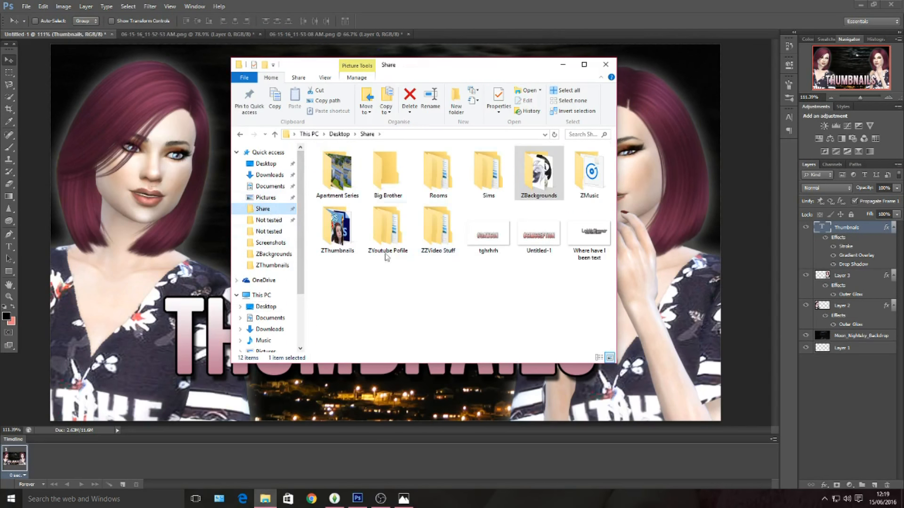
pyautogui.doubleClick(338, 231)
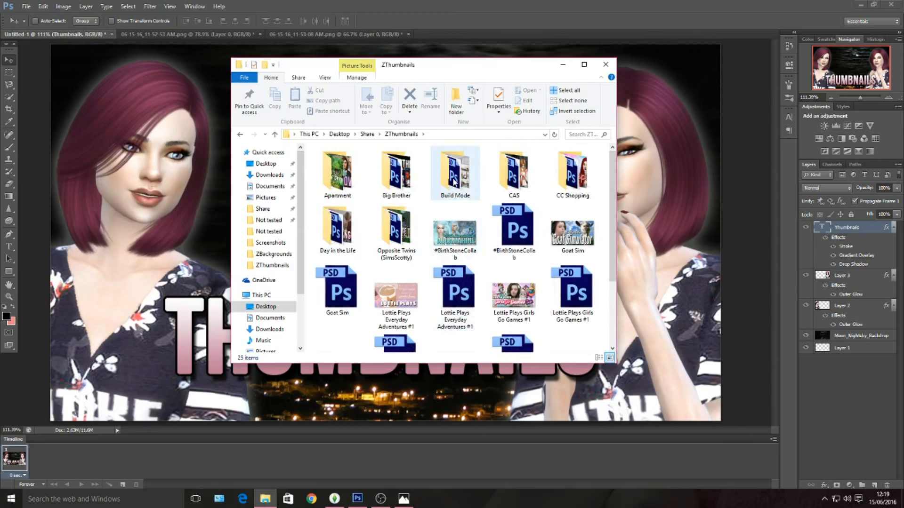
pyautogui.doubleClick(518, 185)
pyautogui.doubleClick(338, 175)
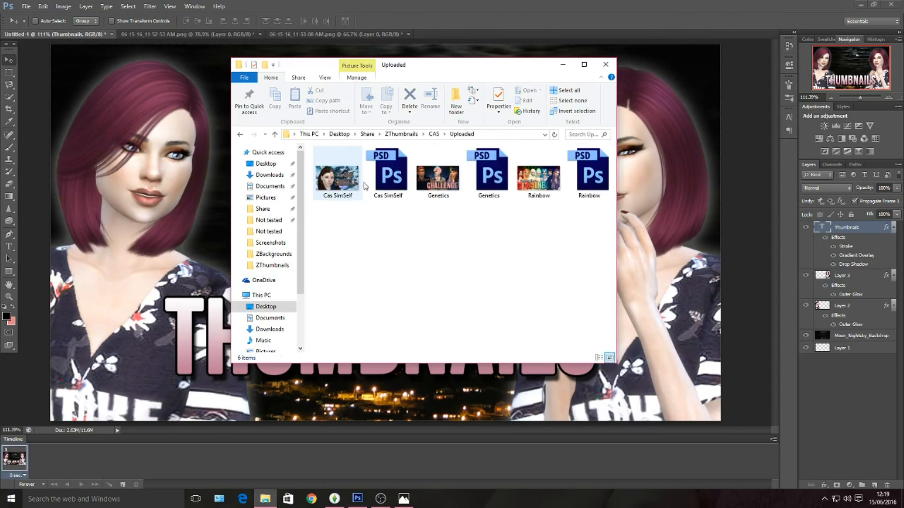
# Step: Examine the title styling in the Genetics, Rainbow and Cas SimSelf thumbnail images, and return to the Photoshop document
pyautogui.doubleClick(438, 179)
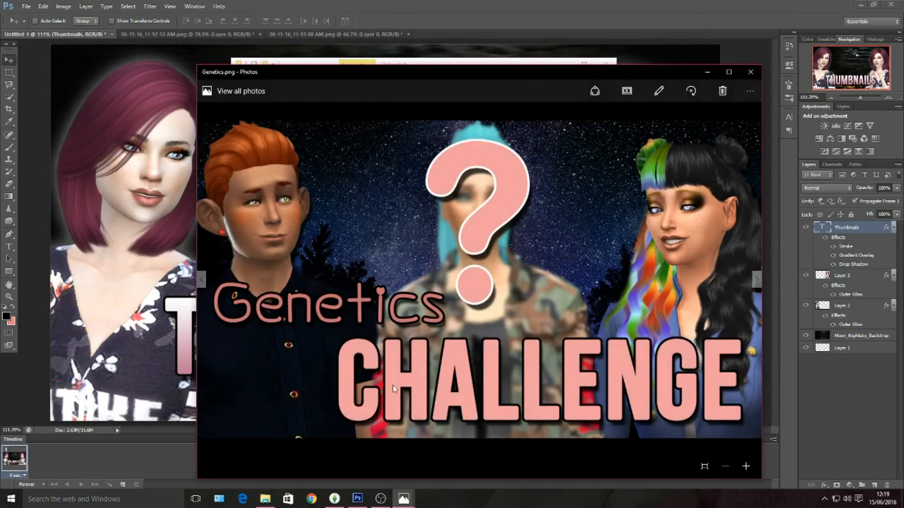
pyautogui.click(750, 71)
pyautogui.doubleClick(539, 174)
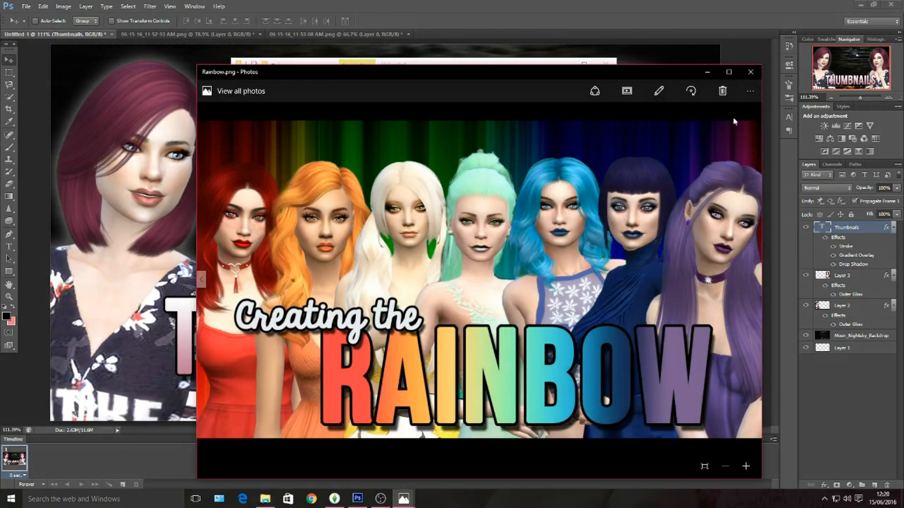
pyautogui.click(751, 71)
pyautogui.doubleClick(337, 178)
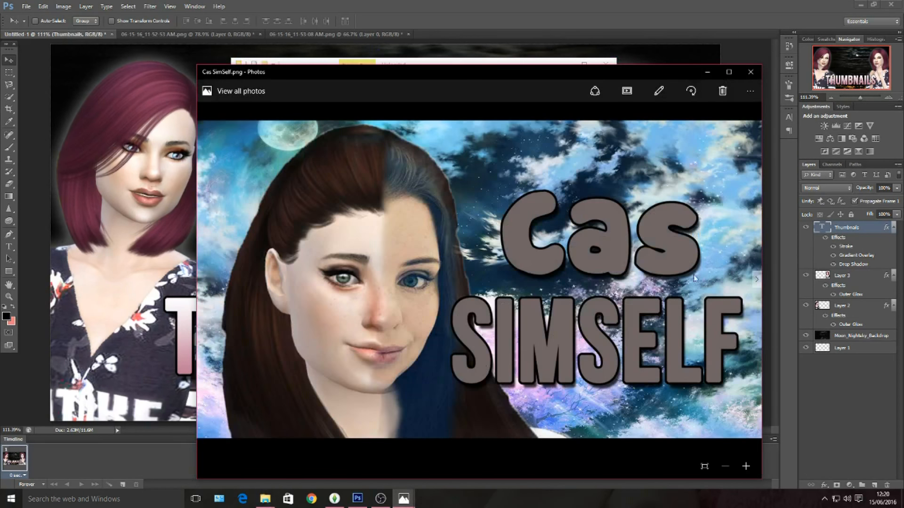
pyautogui.click(750, 71)
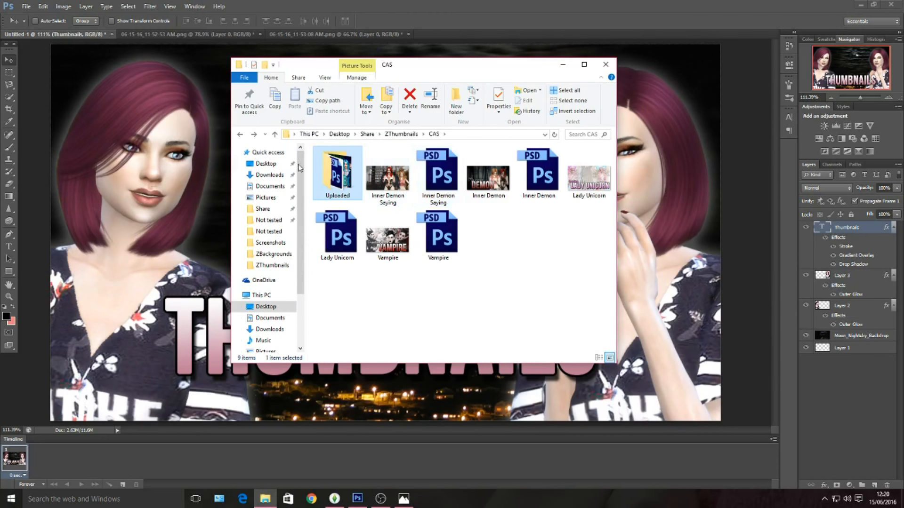
pyautogui.click(239, 135)
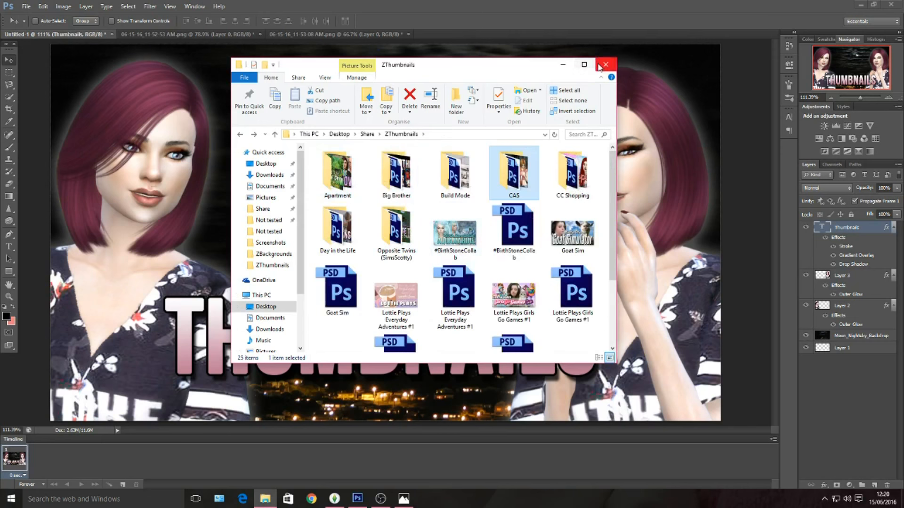
pyautogui.click(336, 376)
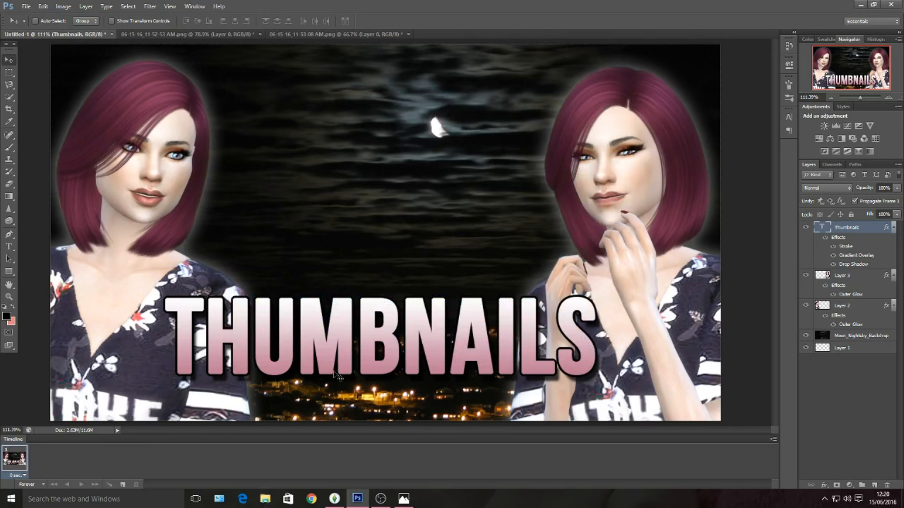
# Step: Enlarge the THUMBNAILS title to 60 pt and move it slightly down on the canvas
pyautogui.click(15, 247)
pyautogui.moveTo(595, 329); pyautogui.dragTo(165, 331)
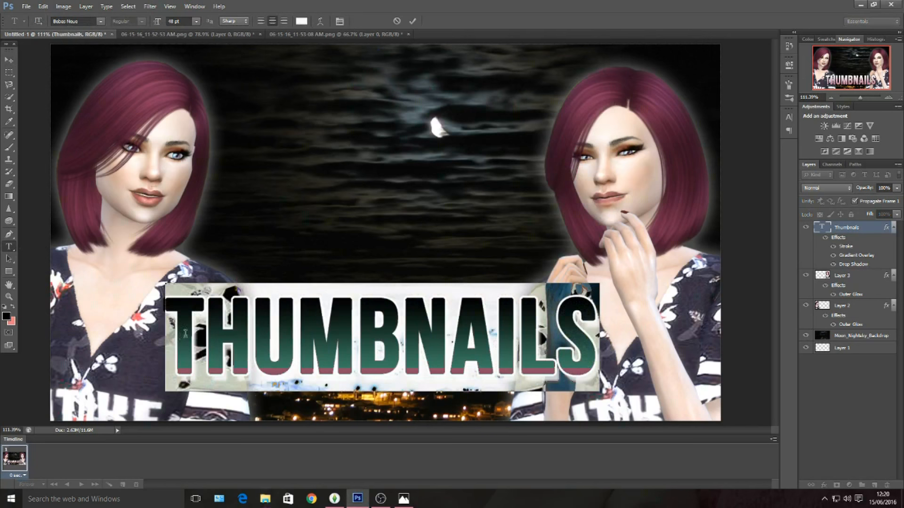
pyautogui.click(196, 22)
pyautogui.click(188, 170)
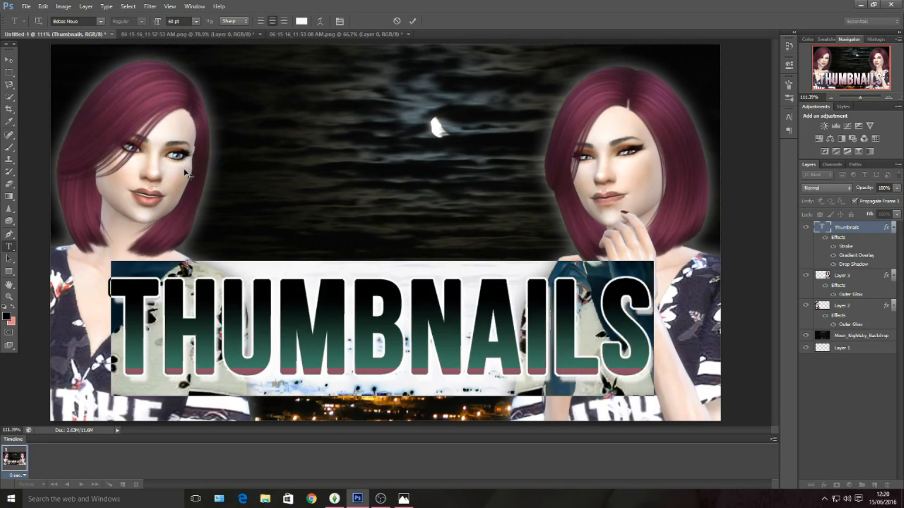
pyautogui.click(9, 60)
pyautogui.moveTo(433, 321); pyautogui.dragTo(431, 338)
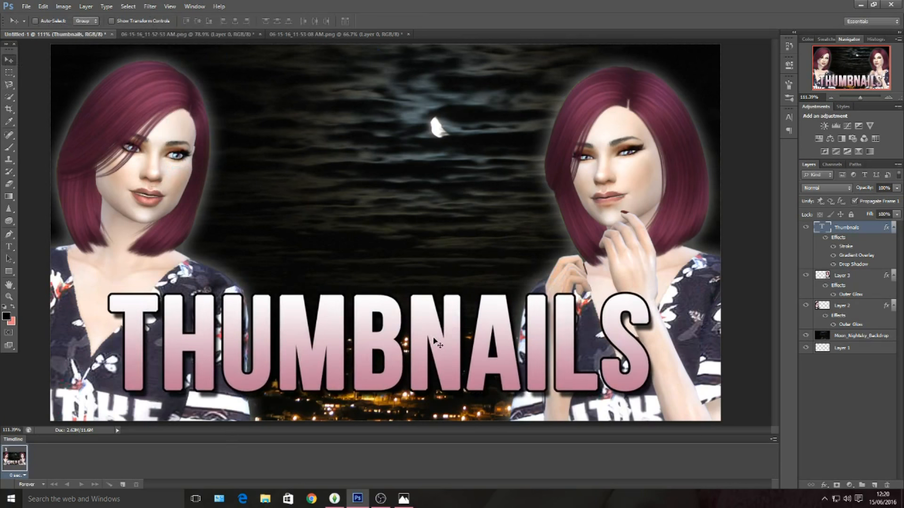
# Step: Lighten the pink stop of the THUMBNAILS title's gradient overlay to efcedb, apply it, and nudge the title slightly
pyautogui.doubleClick(849, 257)
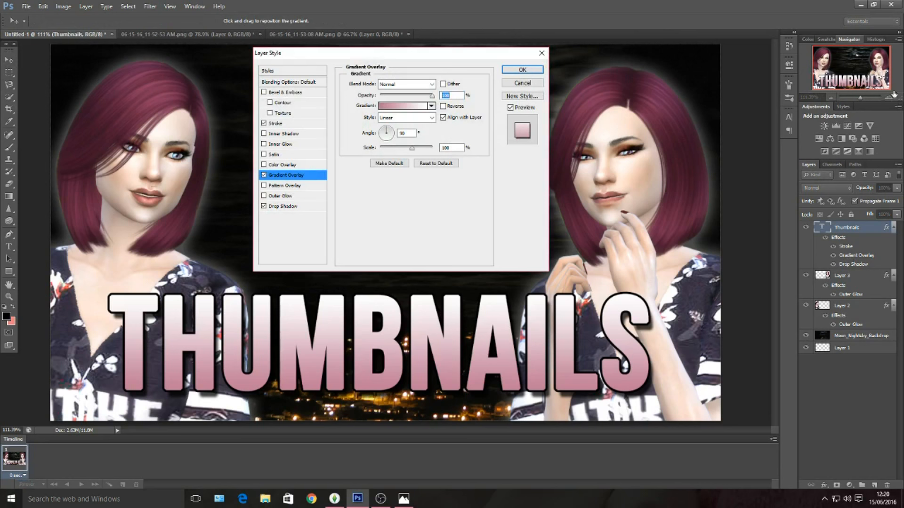
pyautogui.click(411, 105)
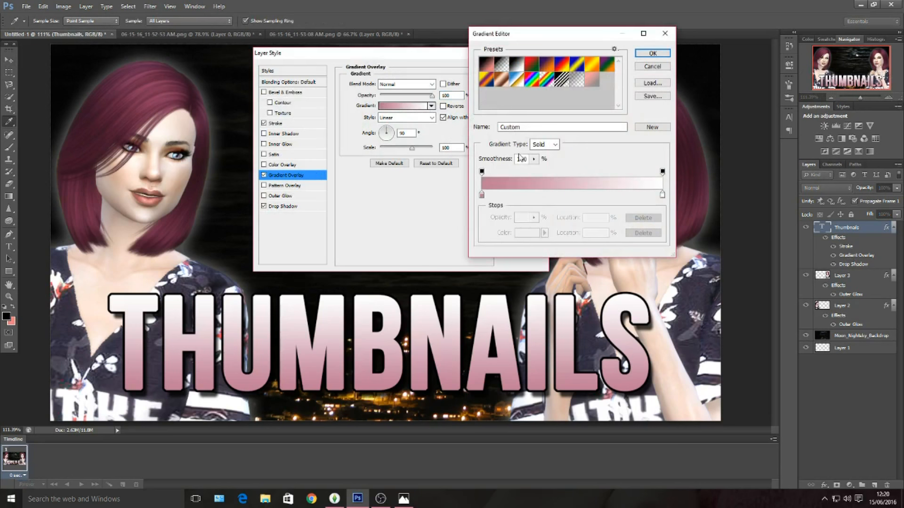
pyautogui.click(482, 196)
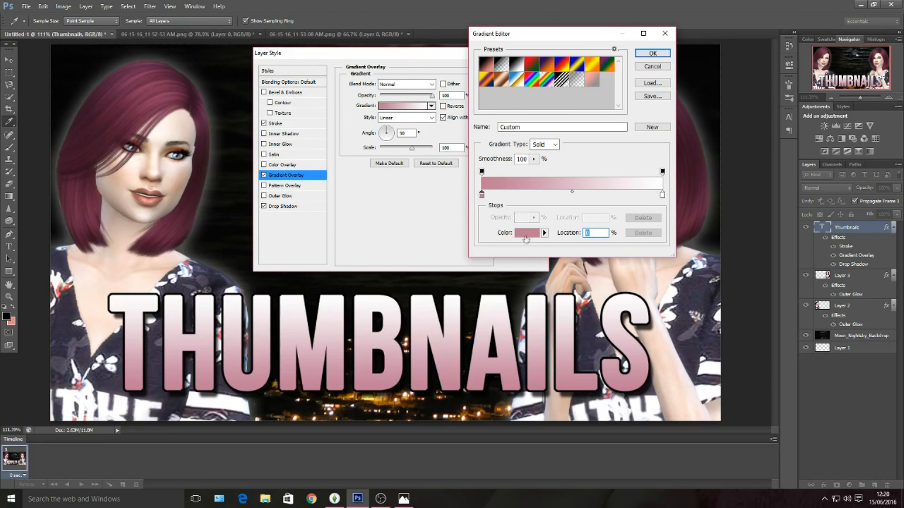
pyautogui.click(525, 238)
pyautogui.moveTo(702, 225); pyautogui.dragTo(676, 201)
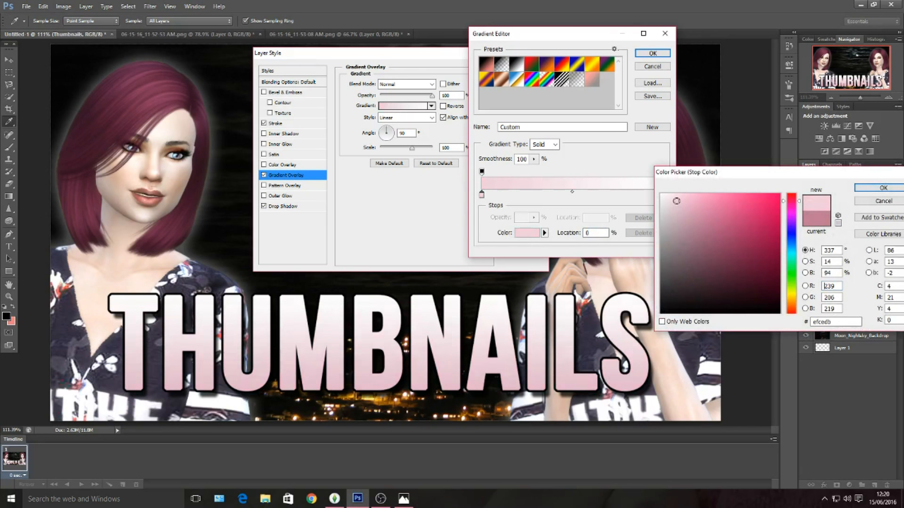
pyautogui.click(883, 188)
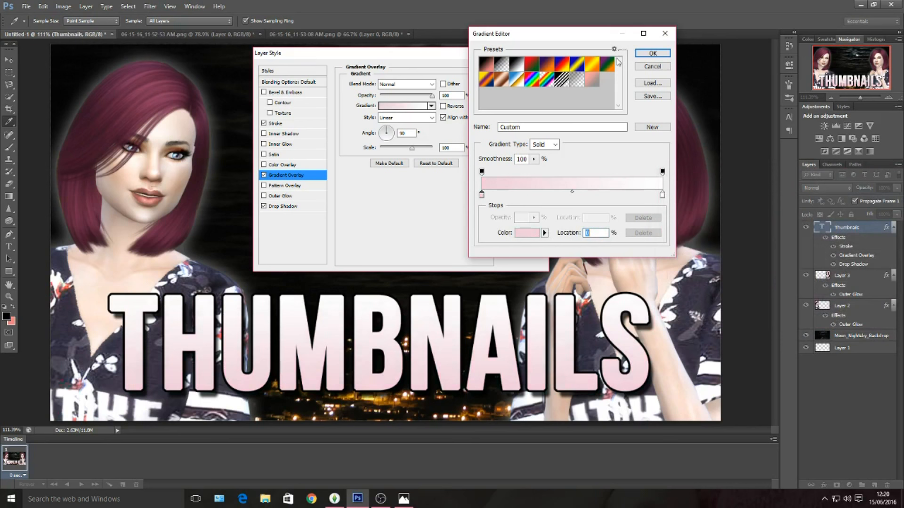
pyautogui.click(653, 54)
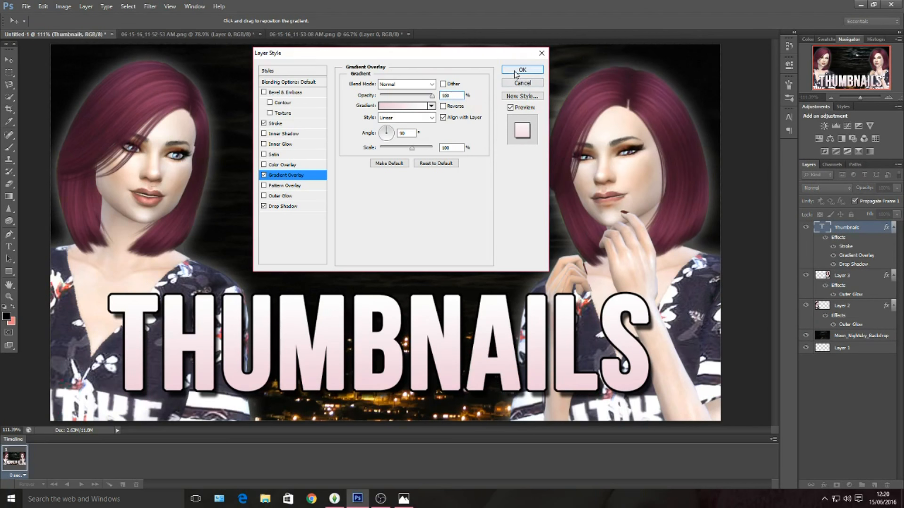
pyautogui.click(520, 70)
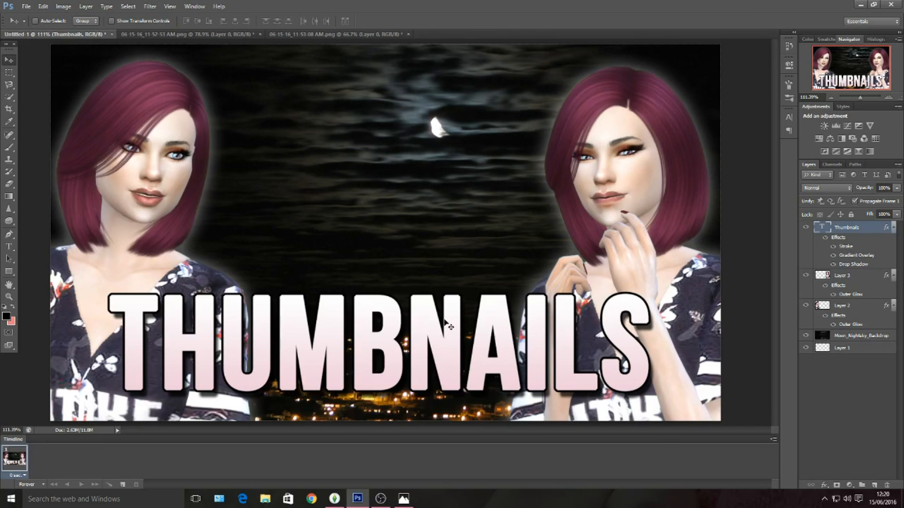
pyautogui.moveTo(410, 356)
pyautogui.mouseDown()
pyautogui.moveTo(446, 326)
pyautogui.moveTo(408, 354)
pyautogui.mouseUp()
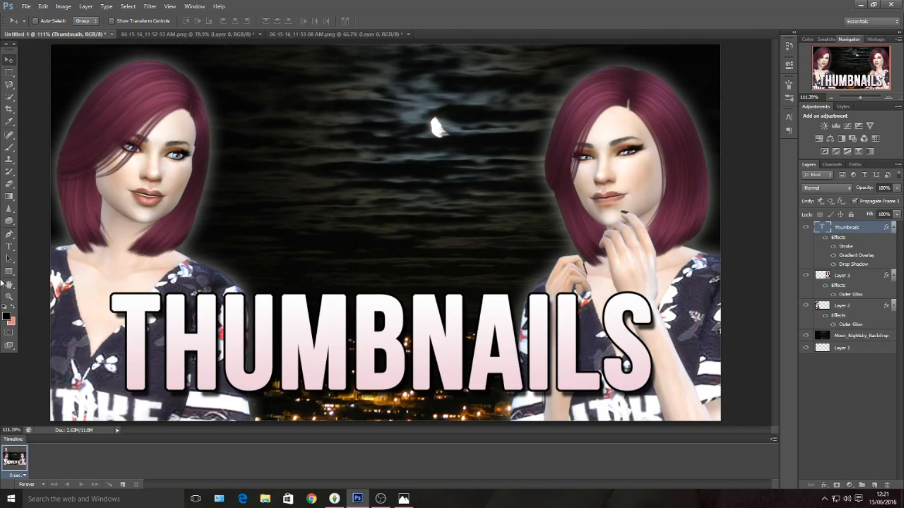
# Step: Start a new text line above the THUMBNAILS title in the font KG Always A Good Time at 36 pt
pyautogui.click(8, 246)
pyautogui.click(375, 253)
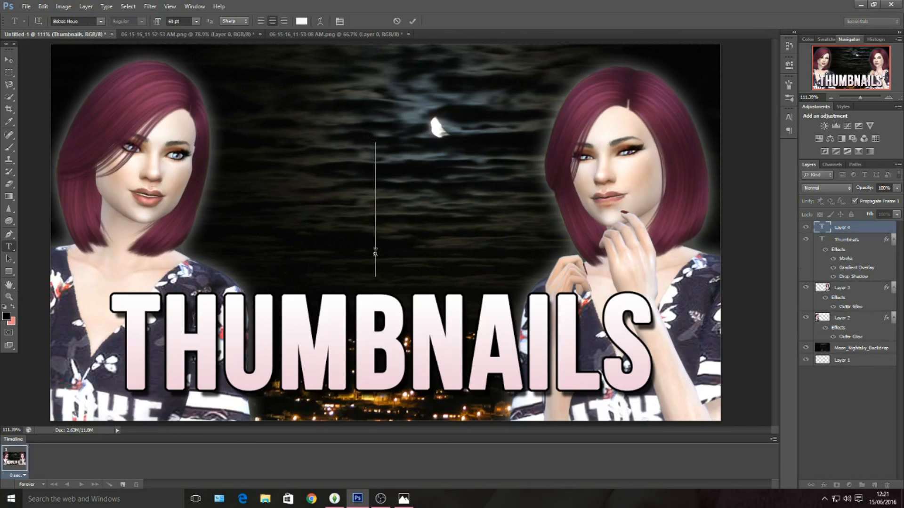
pyautogui.click(196, 21)
pyautogui.click(203, 149)
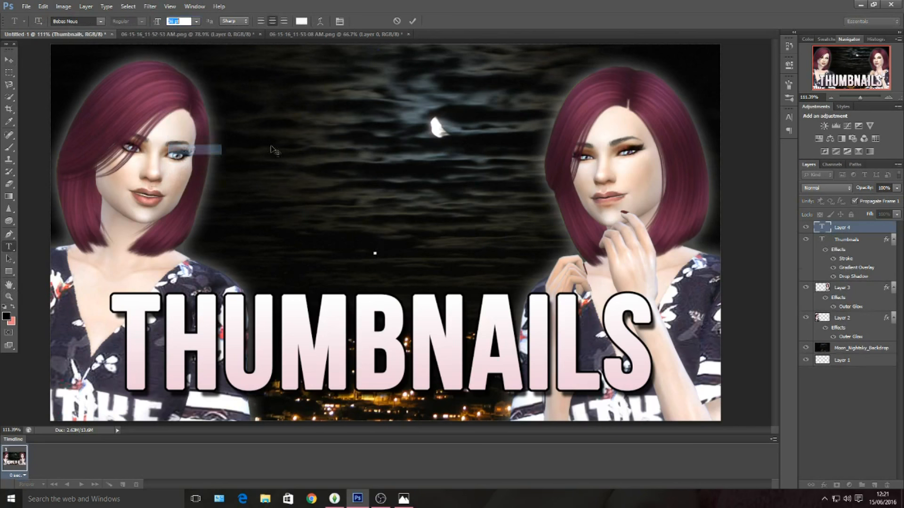
pyautogui.click(100, 22)
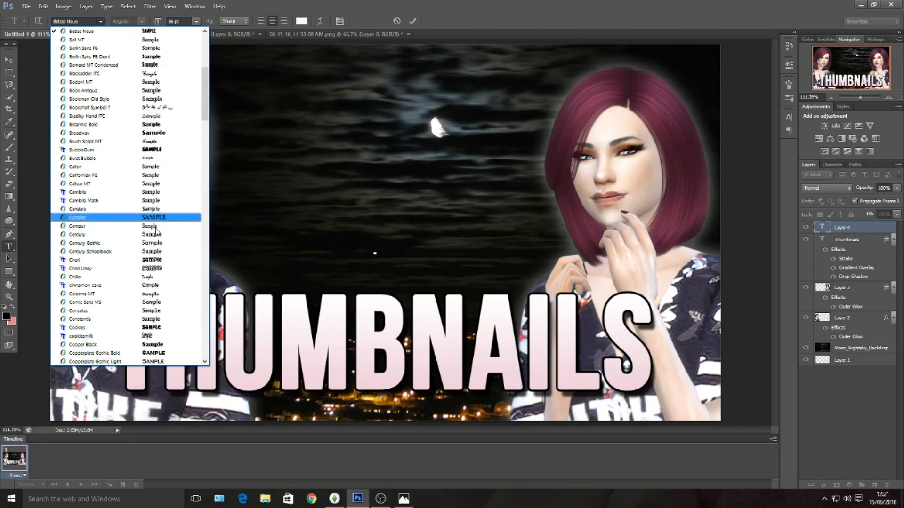
pyautogui.scroll(-2, 144, 244)
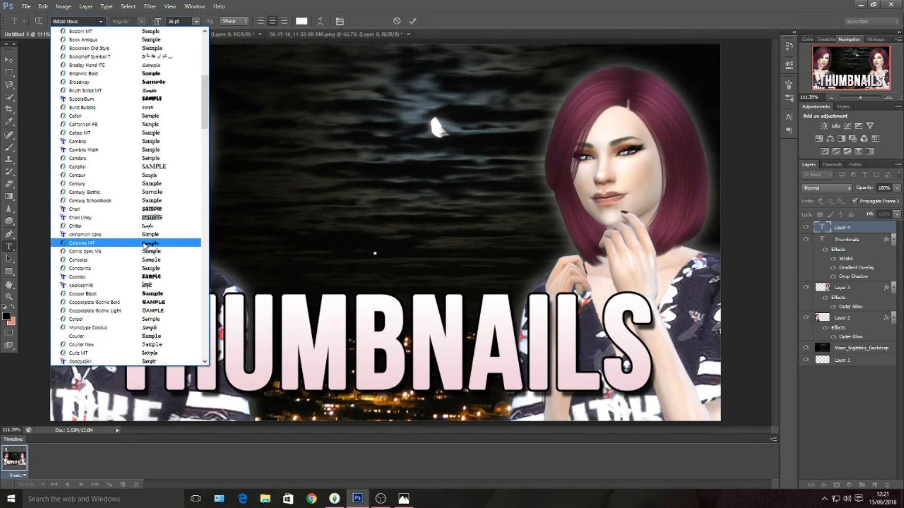
pyautogui.scroll(-16, 144, 244)
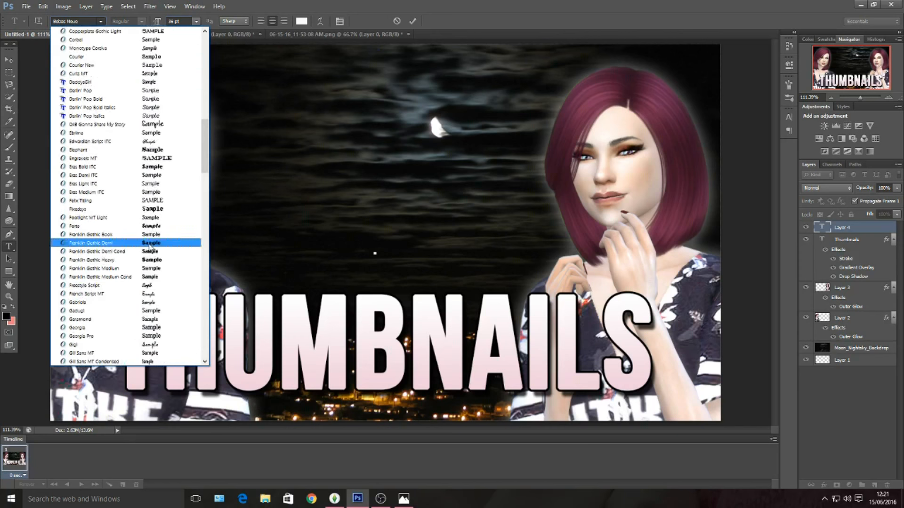
pyautogui.scroll(-4, 136, 268)
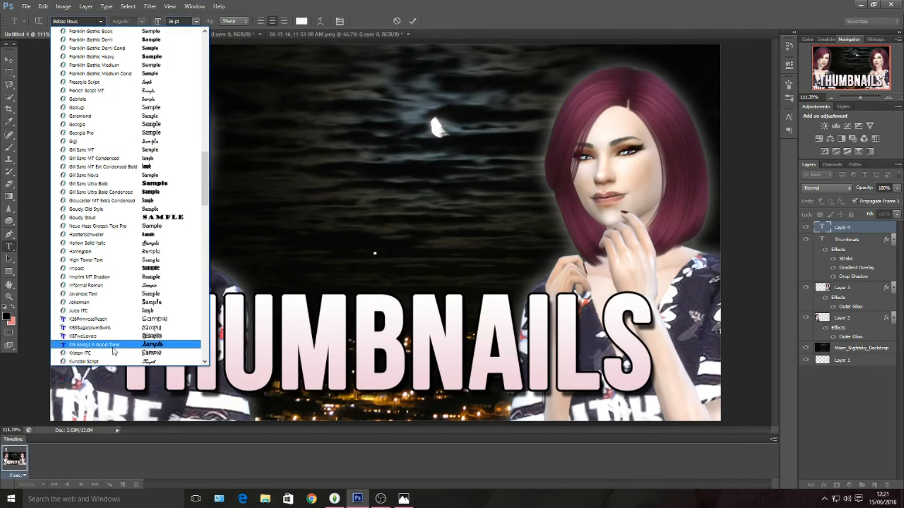
pyautogui.click(359, 228)
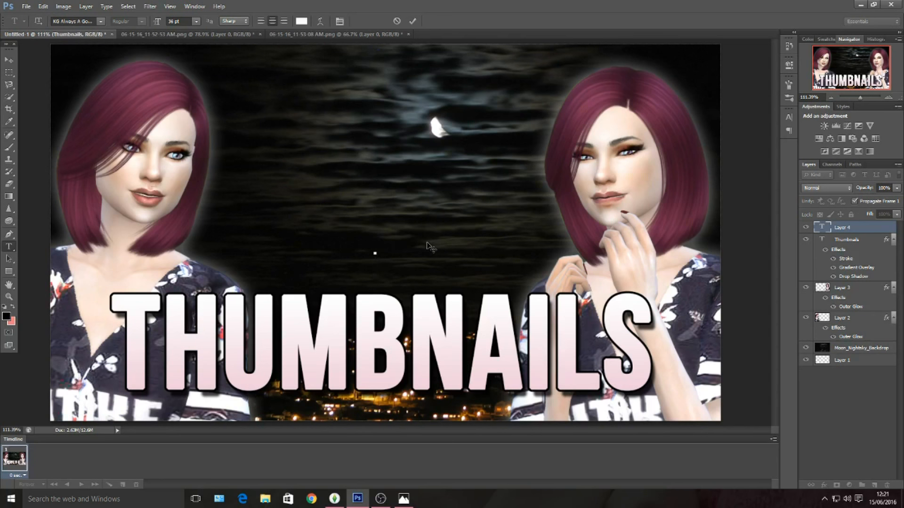
# Step: Enter the text "How to make" in the new text line
pyautogui.write('HOw')
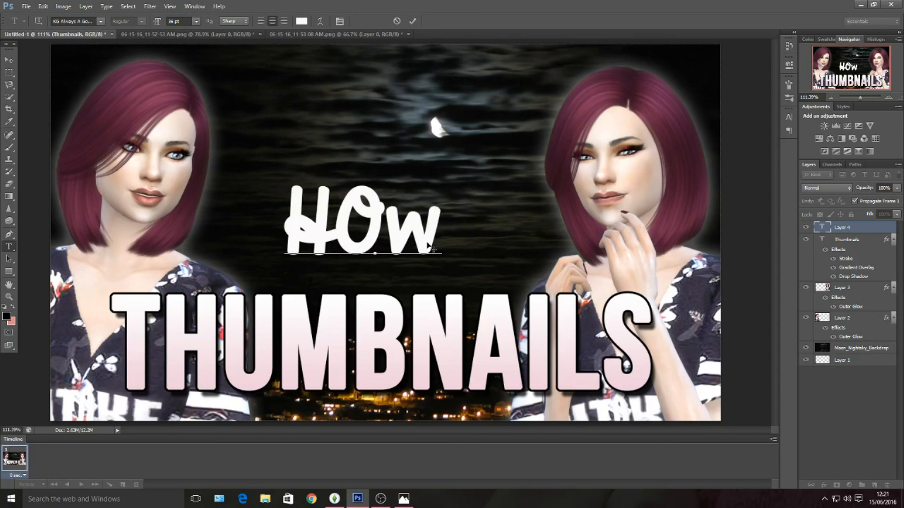
pyautogui.press('BackSpace')
pyautogui.press('BackSpace')
pyautogui.write('ow to')
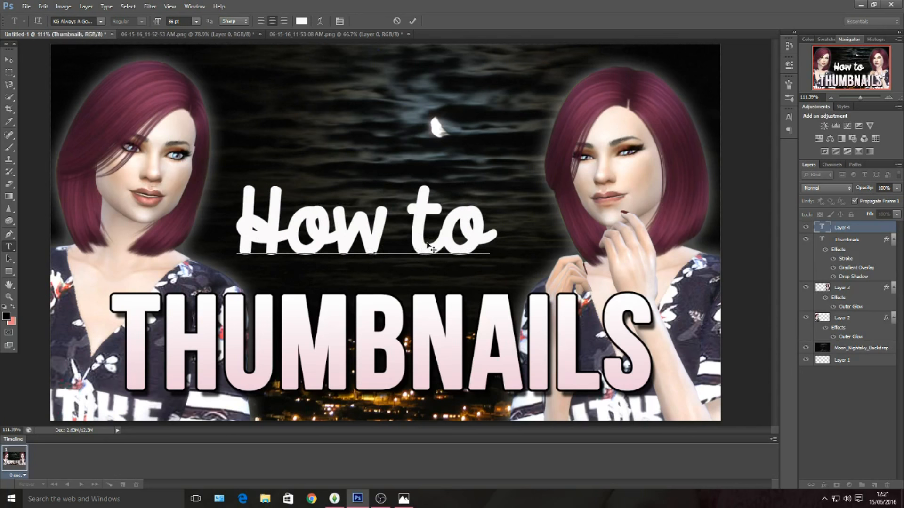
pyautogui.write(' make')
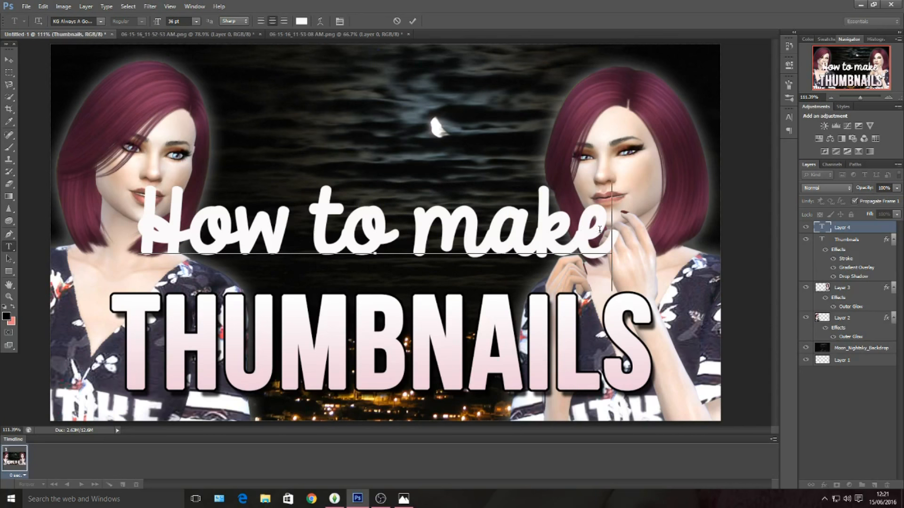
# Step: Reduce the "How to make" text to 18 pt and place it directly above the left part of the title
pyautogui.hotkey('ctrl', 'a')
pyautogui.click(196, 22)
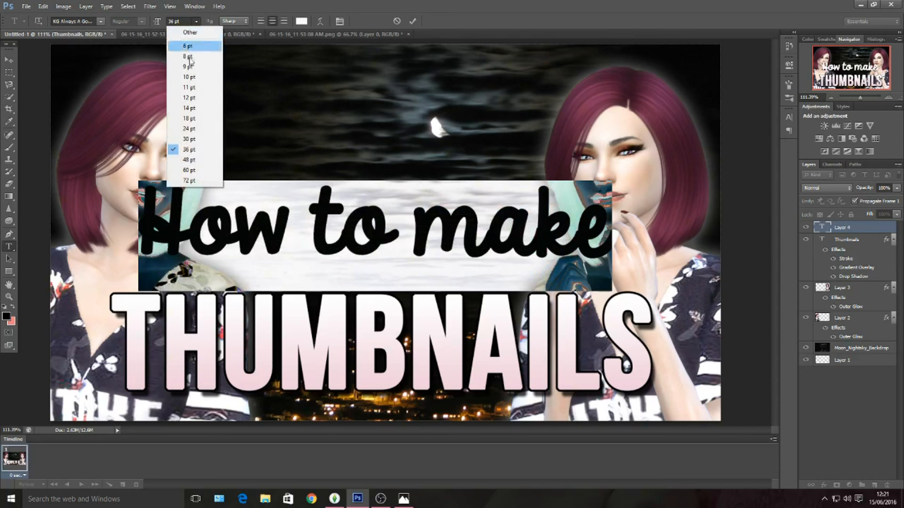
pyautogui.click(194, 123)
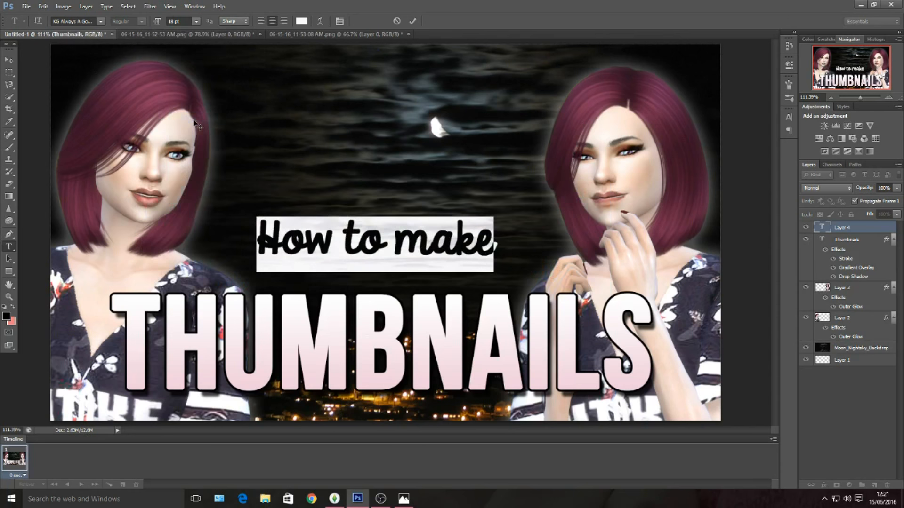
pyautogui.click(9, 59)
pyautogui.moveTo(415, 252); pyautogui.dragTo(357, 290)
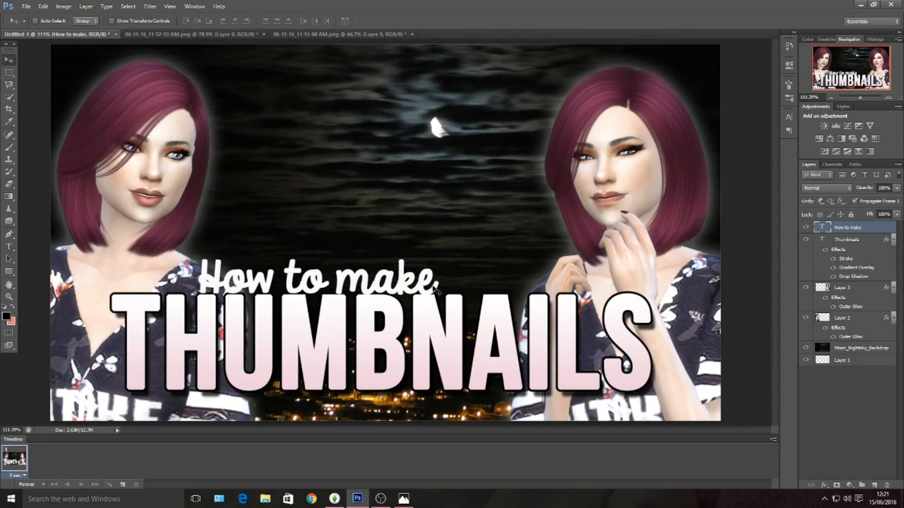
# Step: Give the "How to make" text a black outside stroke and a drop shadow with a 15 px distance
pyautogui.click(86, 6)
pyautogui.moveTo(98, 57)
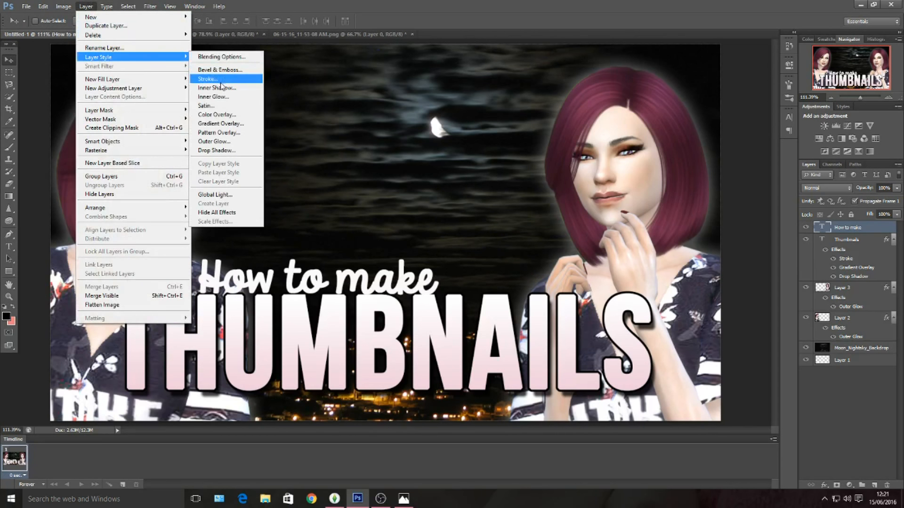
pyautogui.click(207, 83)
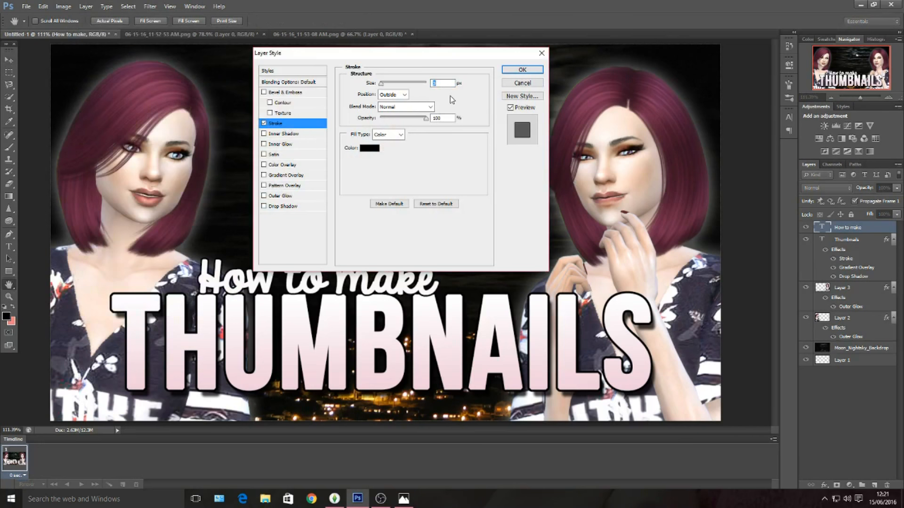
pyautogui.click(274, 207)
pyautogui.doubleClick(441, 124)
pyautogui.write('28')
pyautogui.press('BackSpace')
pyautogui.press('BackSpace')
pyautogui.write('15')
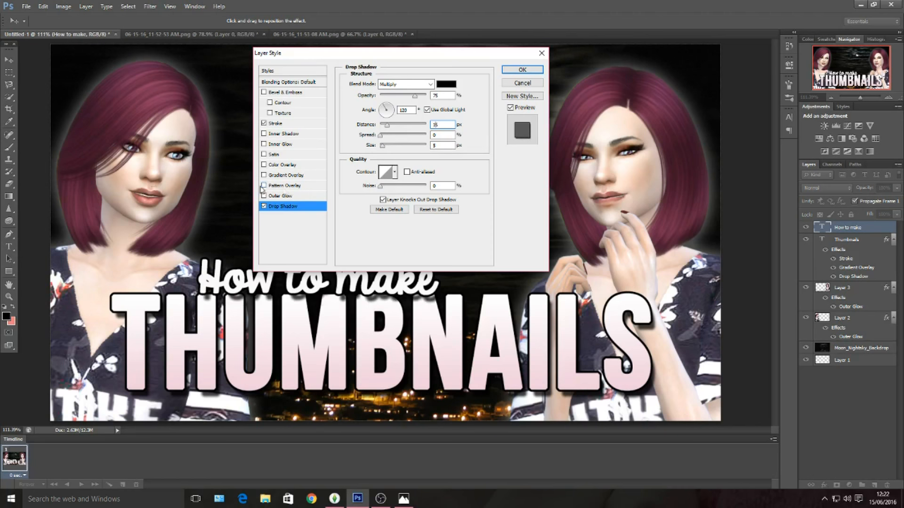
# Step: Add a near-white fcfcfc color overlay to the "How to make" text and apply its layer styles
pyautogui.click(282, 165)
pyautogui.click(446, 84)
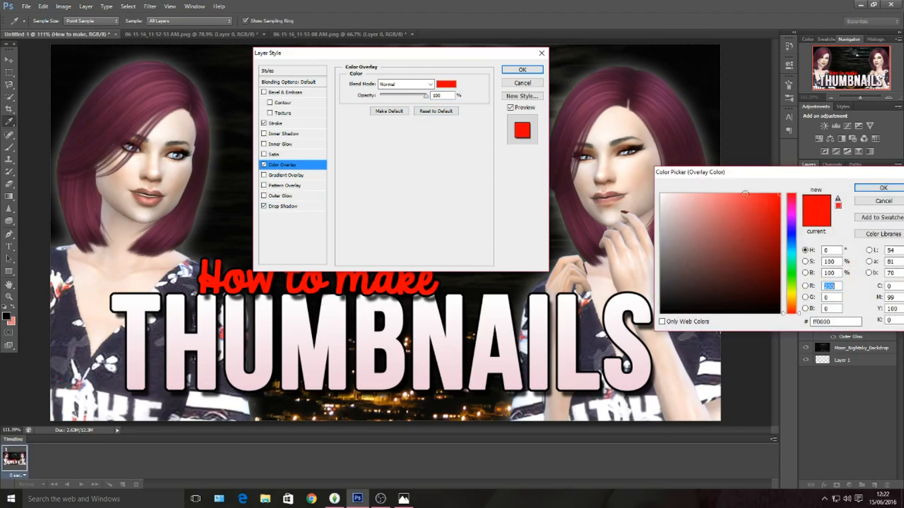
pyautogui.click(660, 194)
pyautogui.click(881, 188)
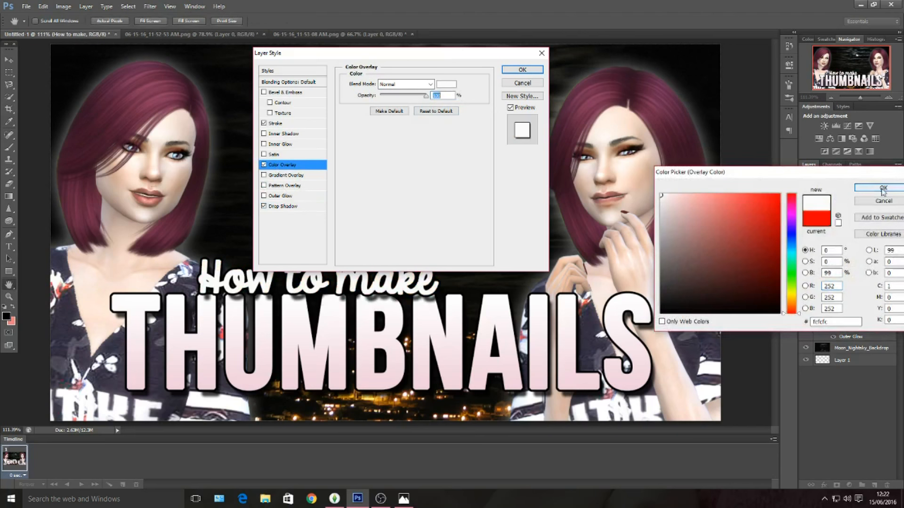
pyautogui.click(522, 70)
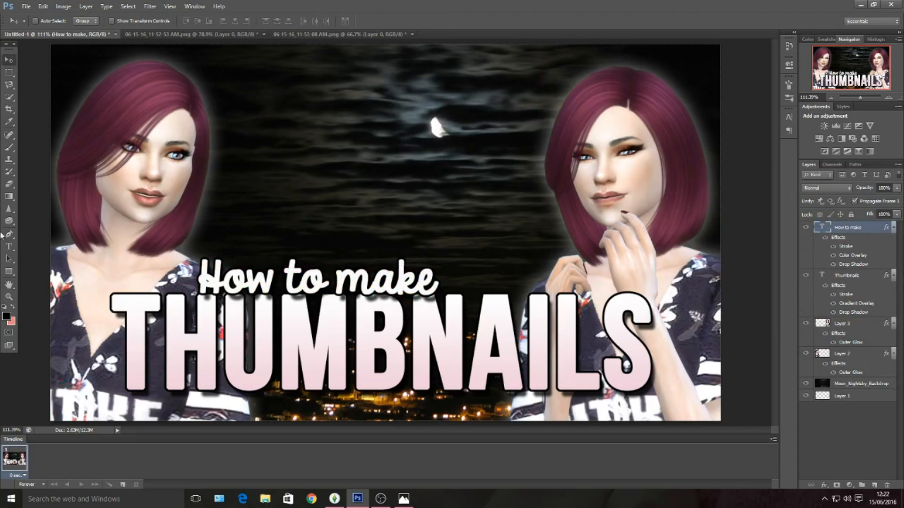
pyautogui.click(9, 246)
pyautogui.moveTo(409, 335); pyautogui.dragTo(468, 336)
pyautogui.moveTo(410, 281); pyautogui.dragTo(426, 274)
pyautogui.click(438, 280)
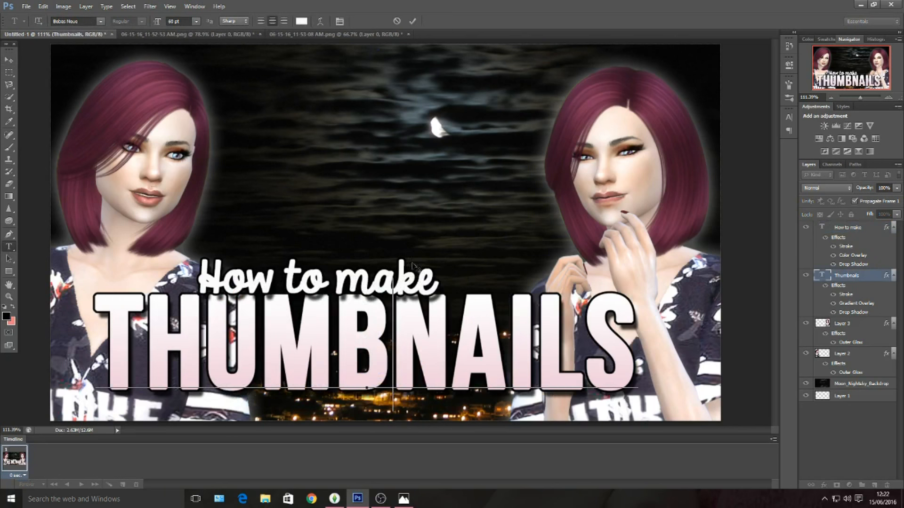
pyautogui.click(9, 60)
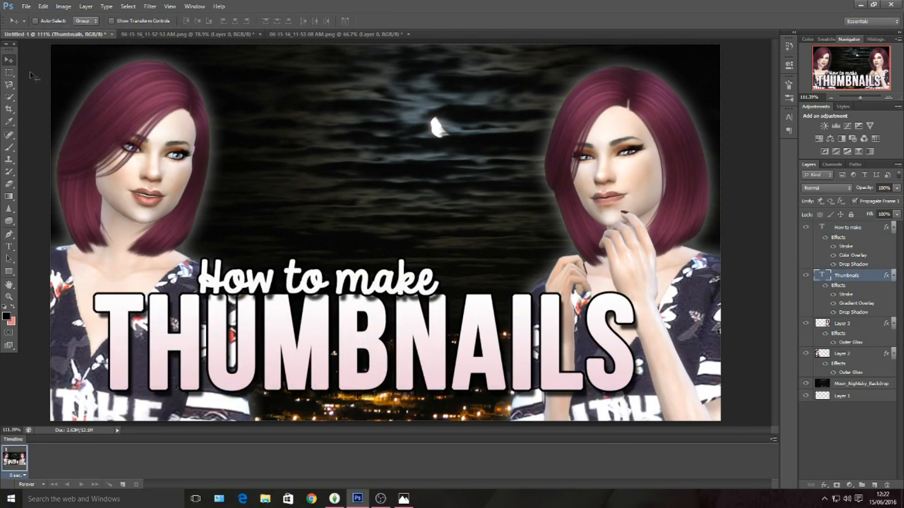
# Step: Enlarge the "How to make" text to 30 pt and move it right so it is centered over the title
pyautogui.click(9, 247)
pyautogui.moveTo(434, 270); pyautogui.dragTo(199, 271)
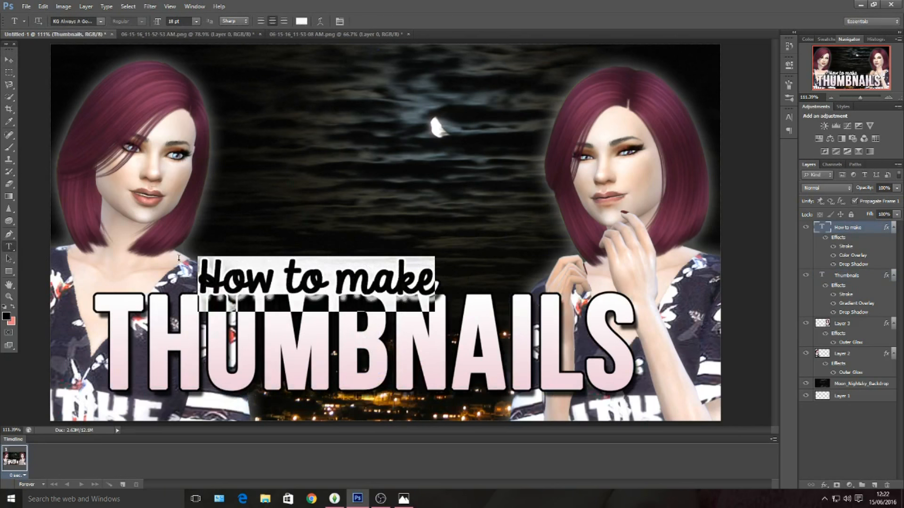
pyautogui.click(196, 21)
pyautogui.click(193, 139)
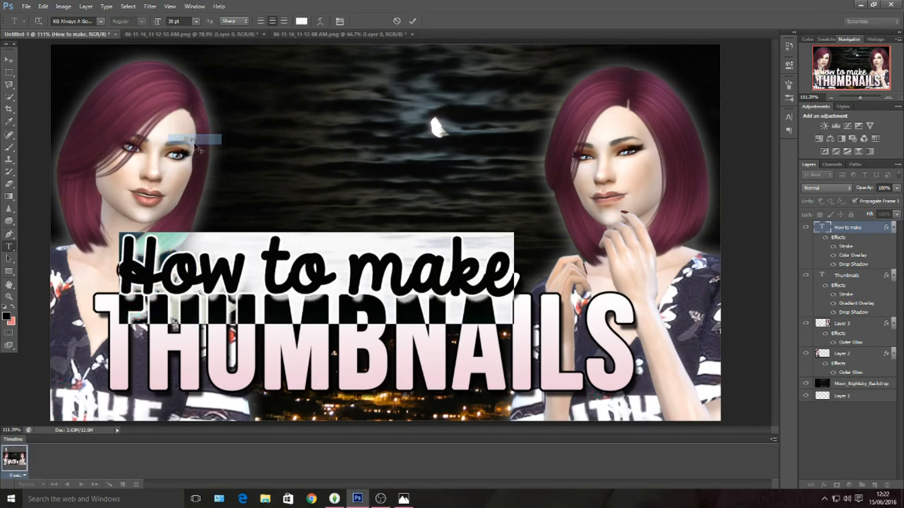
pyautogui.click(9, 60)
pyautogui.moveTo(347, 257); pyautogui.dragTo(421, 268)
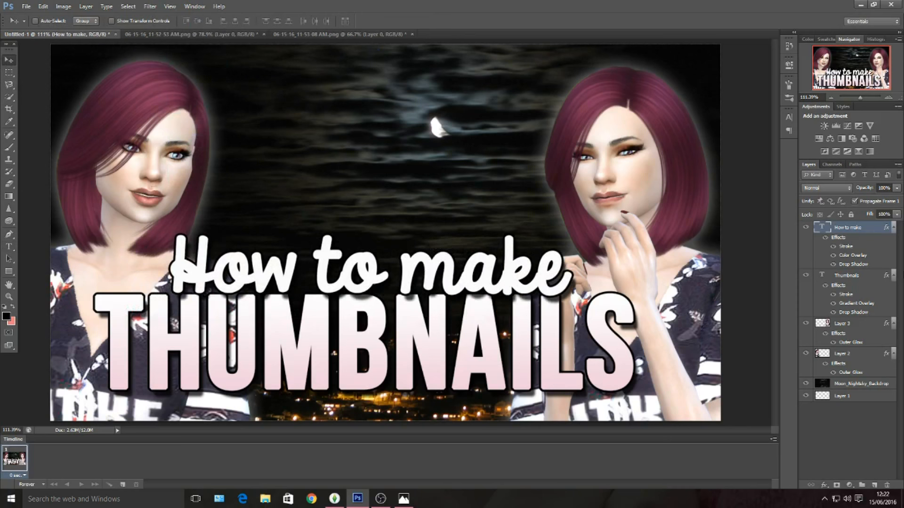
# Step: Move the THUMBNAILS title slightly right and up, and raise the "How to make" text to sit just above it
pyautogui.click(839, 277)
pyautogui.moveTo(586, 386); pyautogui.dragTo(607, 384)
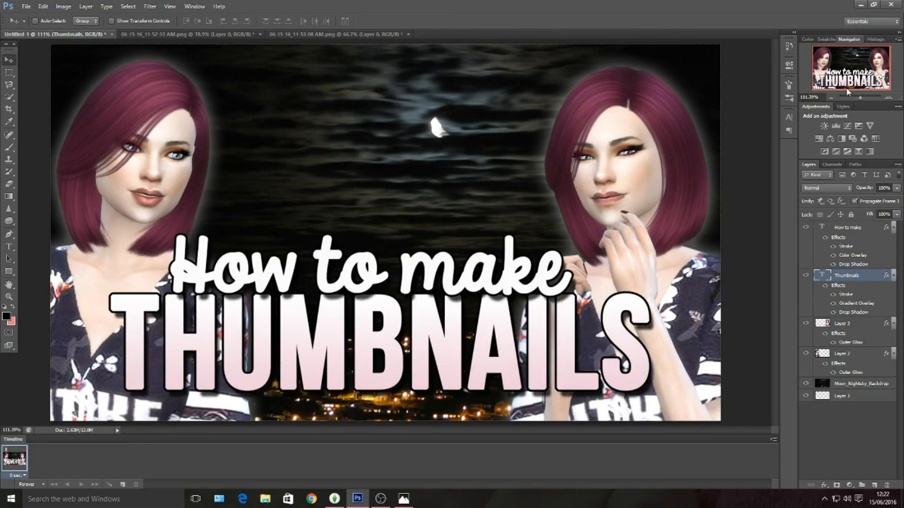
pyautogui.moveTo(559, 365); pyautogui.dragTo(558, 351)
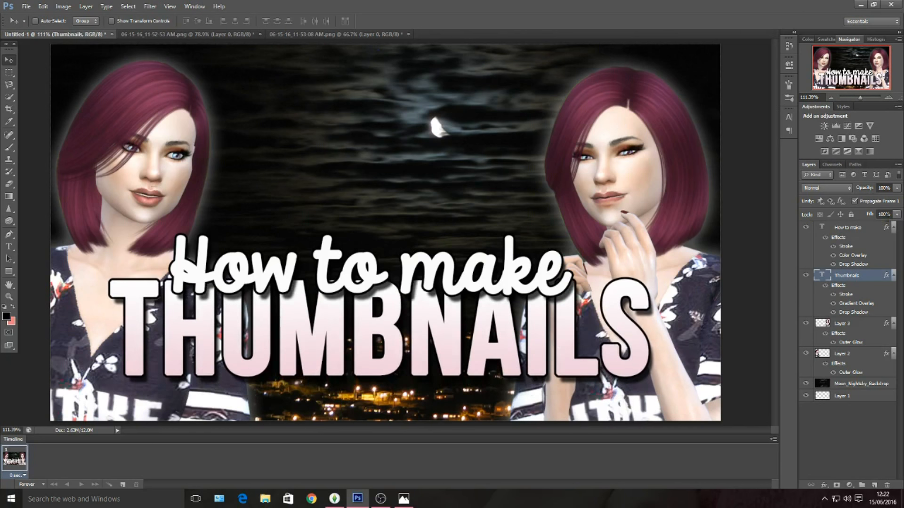
pyautogui.click(852, 237)
pyautogui.moveTo(499, 262); pyautogui.dragTo(504, 255)
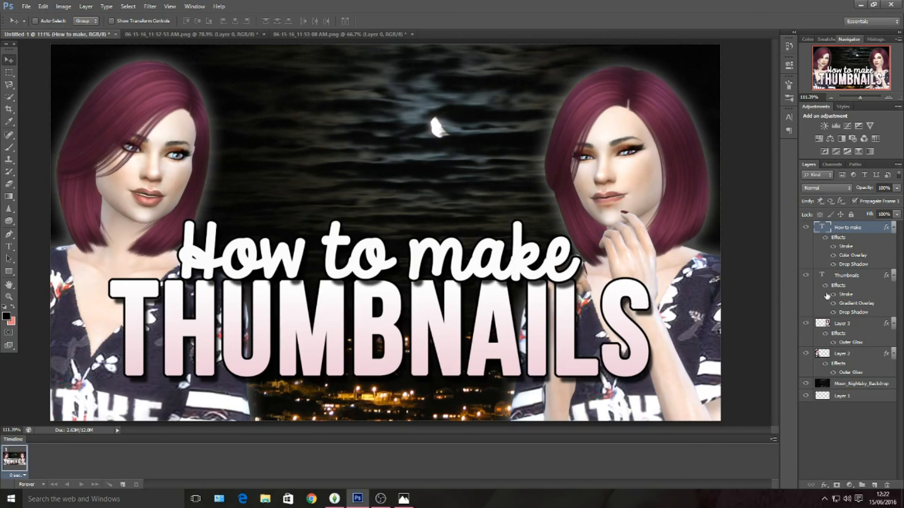
# Step: Move the right-hand Sim cutout on Layer 3 slightly to the right
pyautogui.click(856, 324)
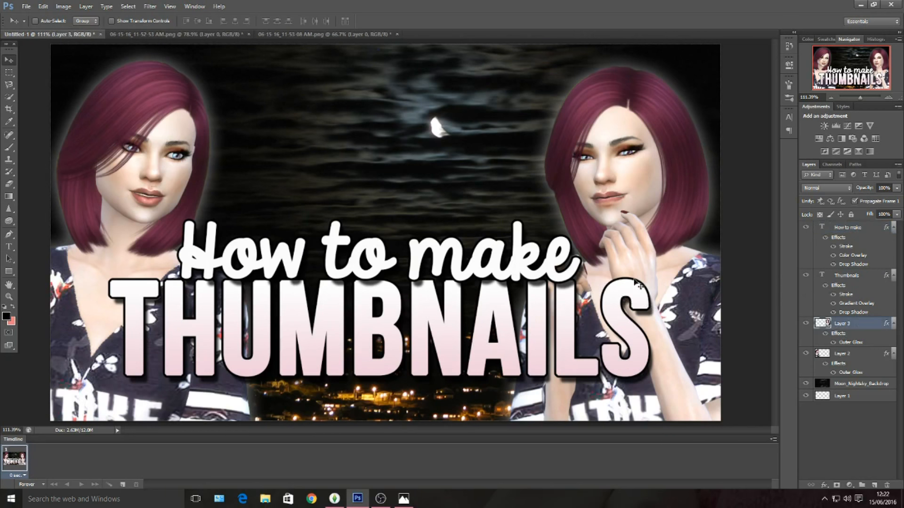
pyautogui.moveTo(676, 276); pyautogui.dragTo(681, 273)
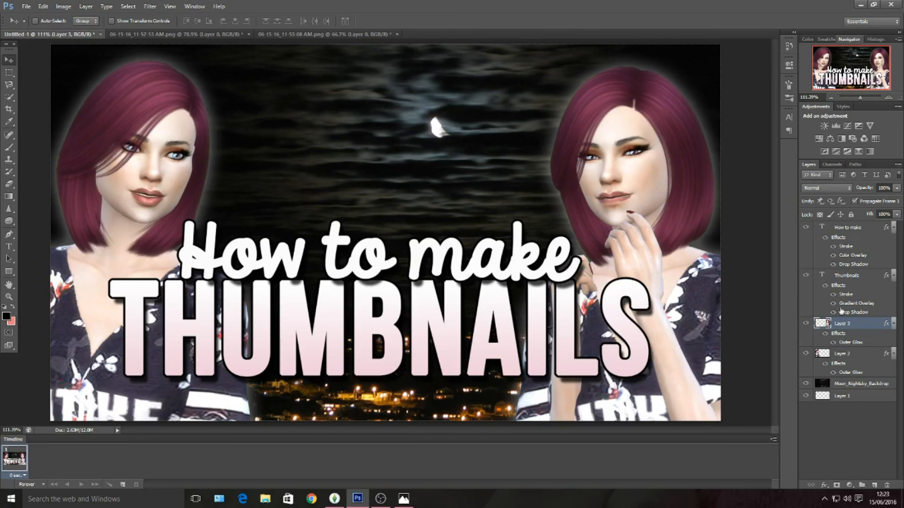
# Step: Free-transform the Moon_Nightsky_Backdrop layer, stretching it to about 103% width and 101% height, and apply the transformation
pyautogui.click(847, 385)
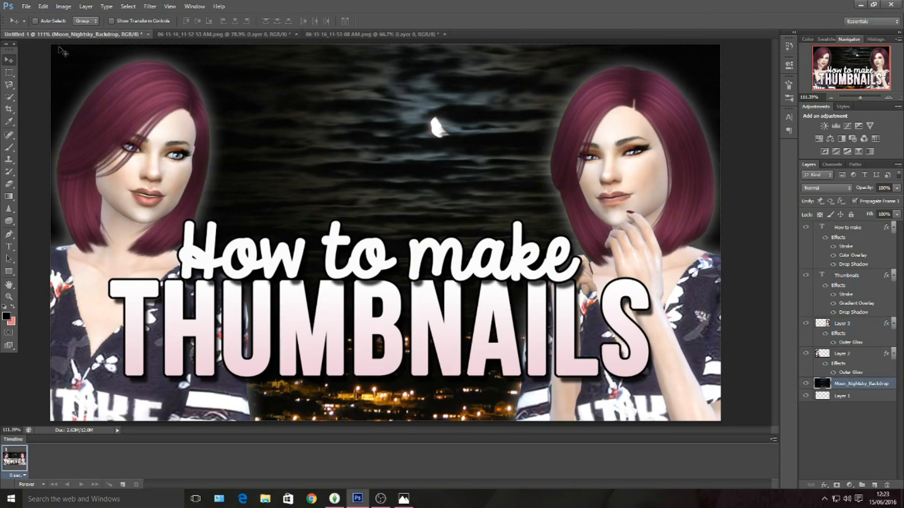
pyautogui.click(43, 6)
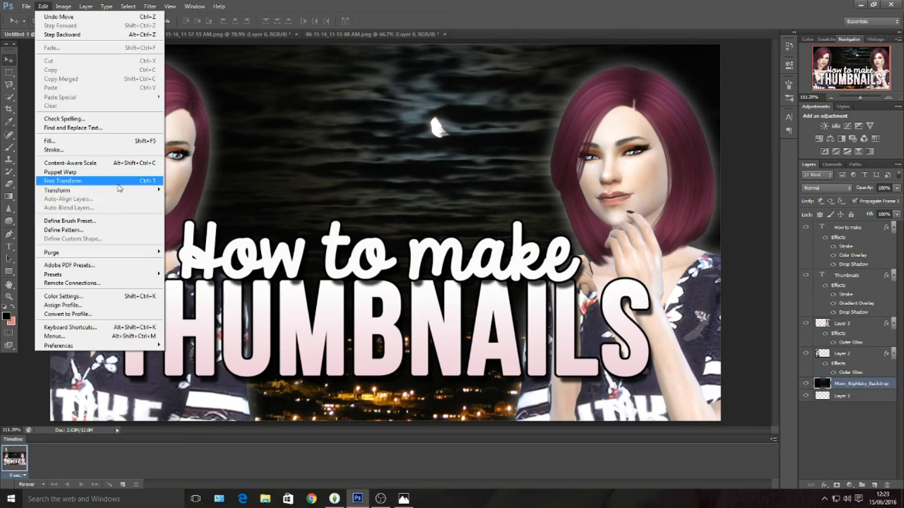
pyautogui.click(113, 181)
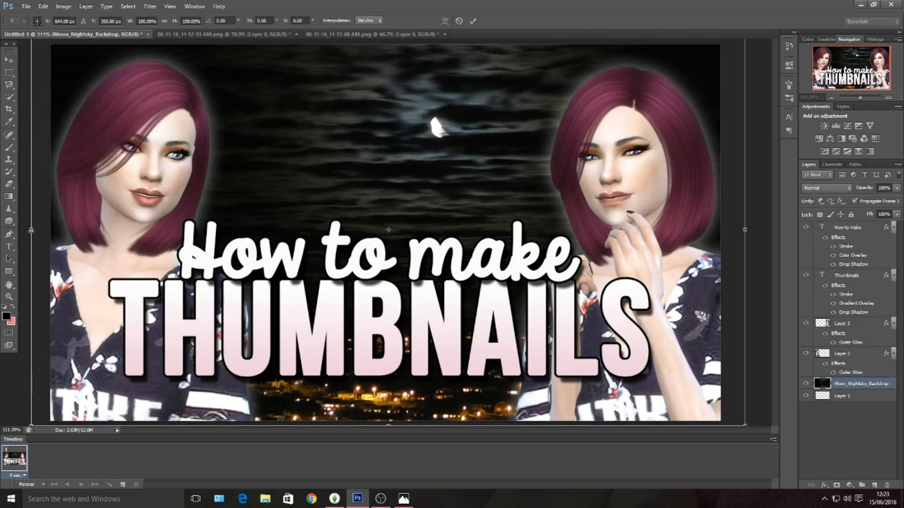
pyautogui.moveTo(31, 229); pyautogui.dragTo(22, 229)
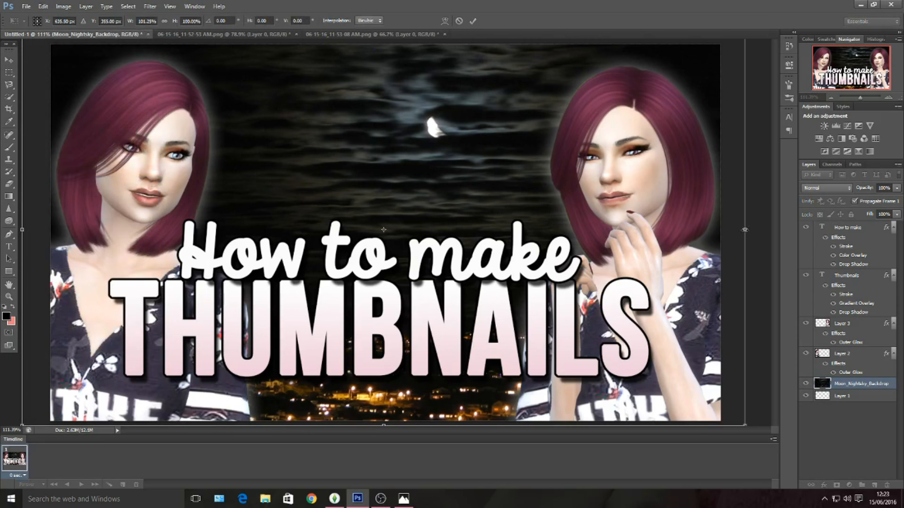
pyautogui.moveTo(744, 229); pyautogui.dragTo(758, 229)
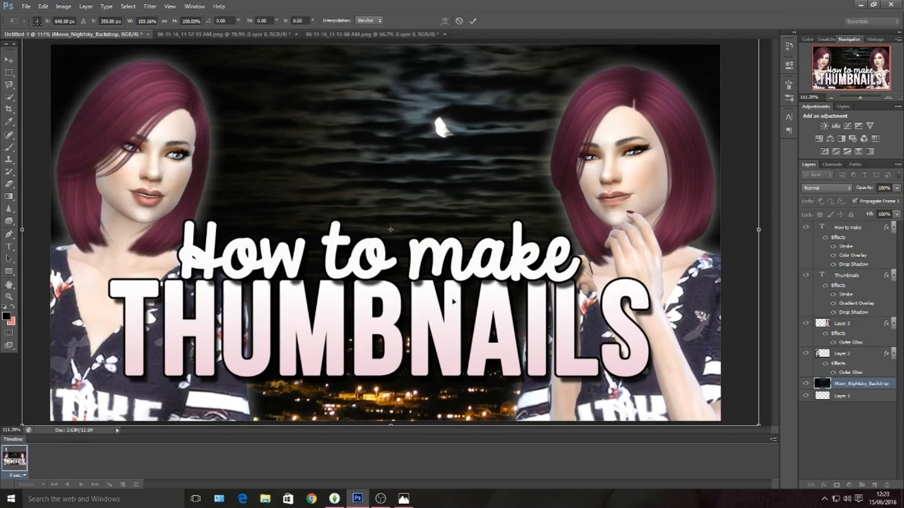
pyautogui.moveTo(391, 425); pyautogui.dragTo(392, 431)
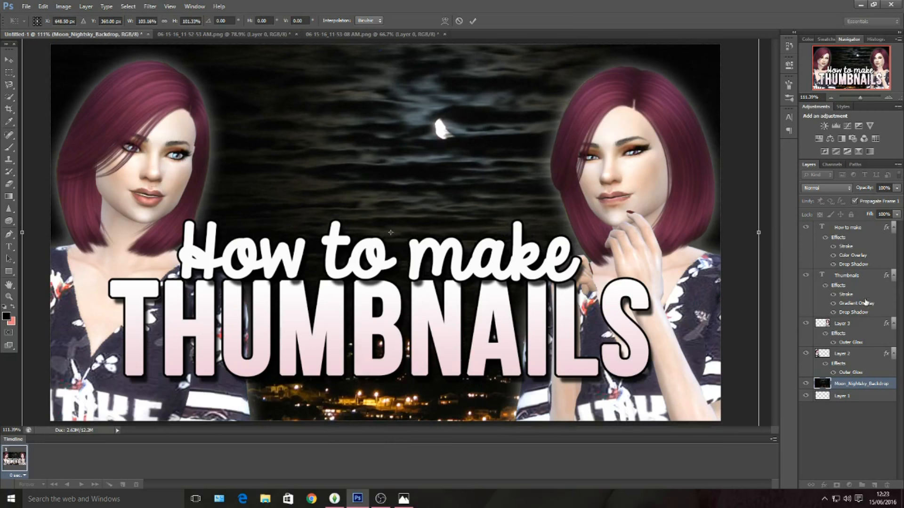
pyautogui.click(8, 60)
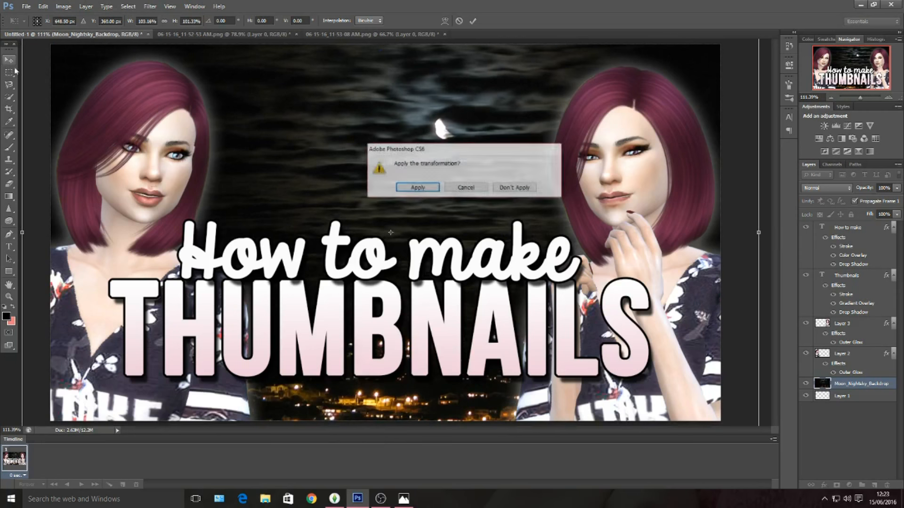
pyautogui.click(414, 189)
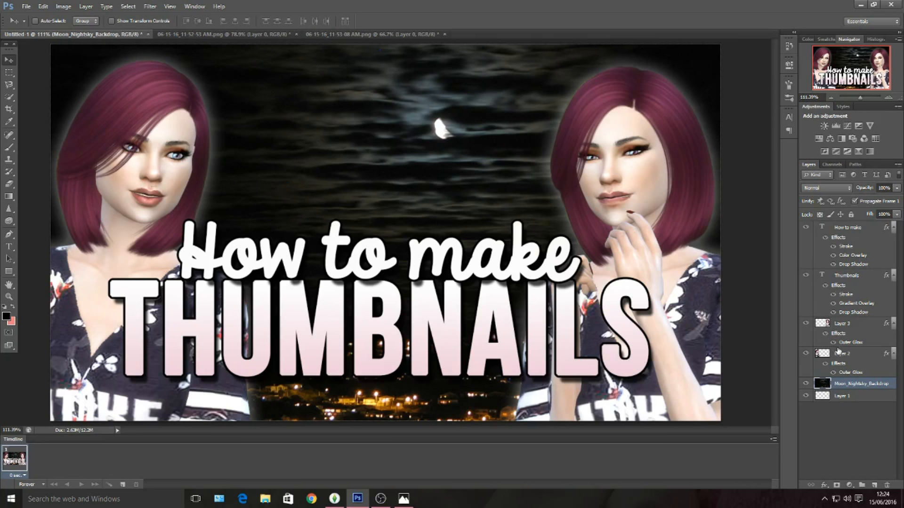
# Step: Apply a Brightness/Contrast adjustment with brightness 3 to the left-hand Sim on Layer 2
pyautogui.click(837, 353)
pyautogui.click(63, 6)
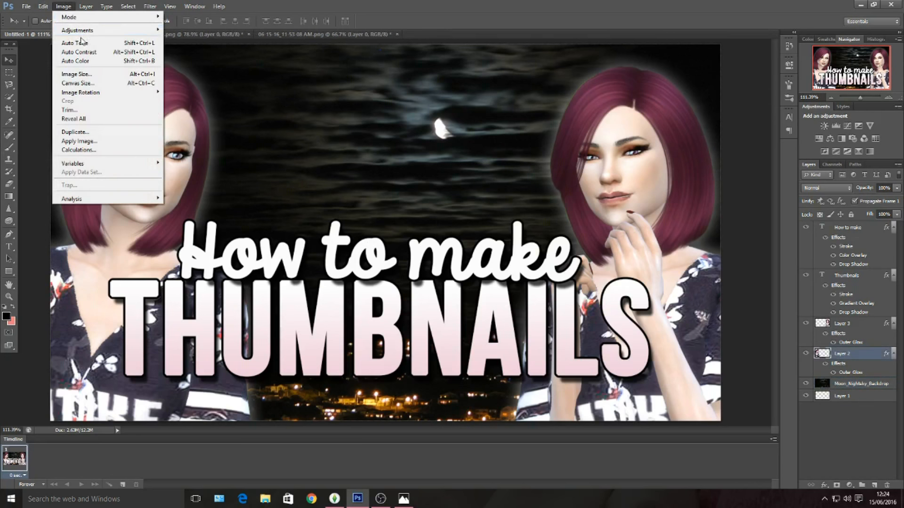
pyautogui.moveTo(82, 31)
pyautogui.click(223, 28)
pyautogui.moveTo(351, 46); pyautogui.dragTo(351, 118)
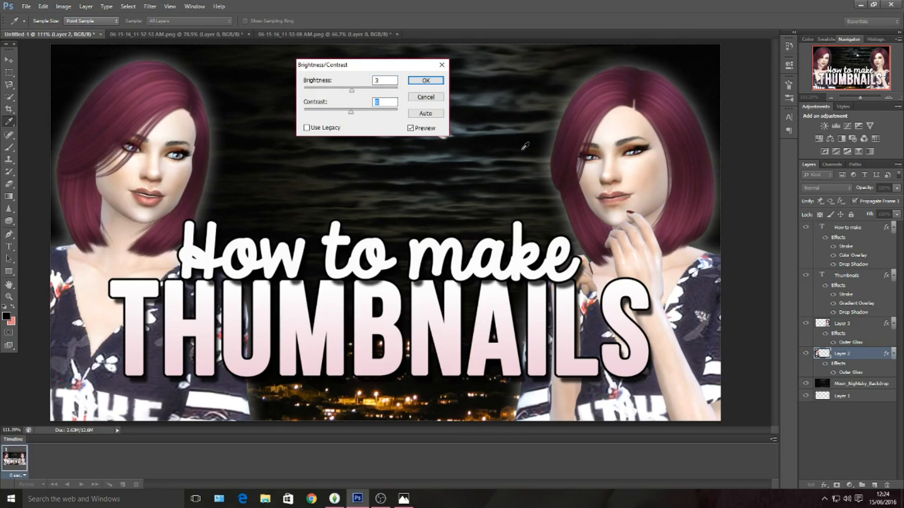
pyautogui.click(425, 80)
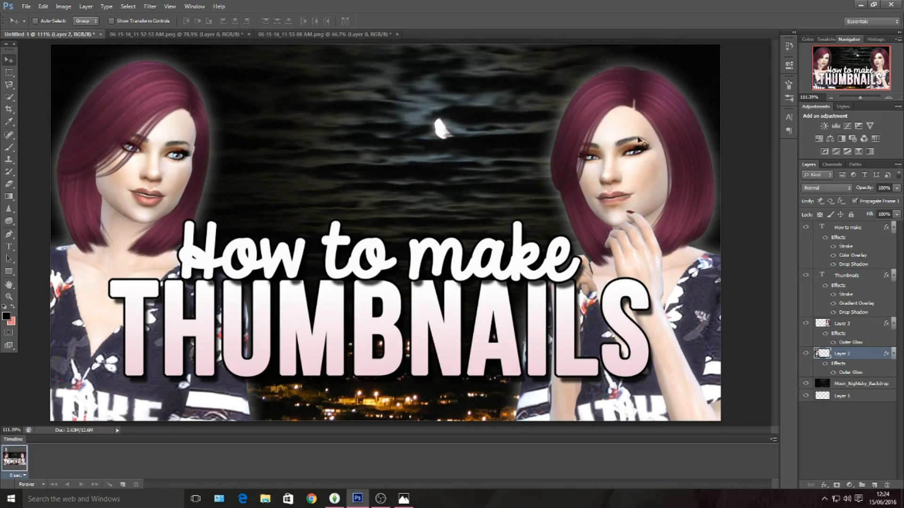
# Step: Slightly raise the brightness of the right-hand Sim on Layer 3 with a Brightness/Contrast adjustment
pyautogui.click(857, 325)
pyautogui.click(63, 6)
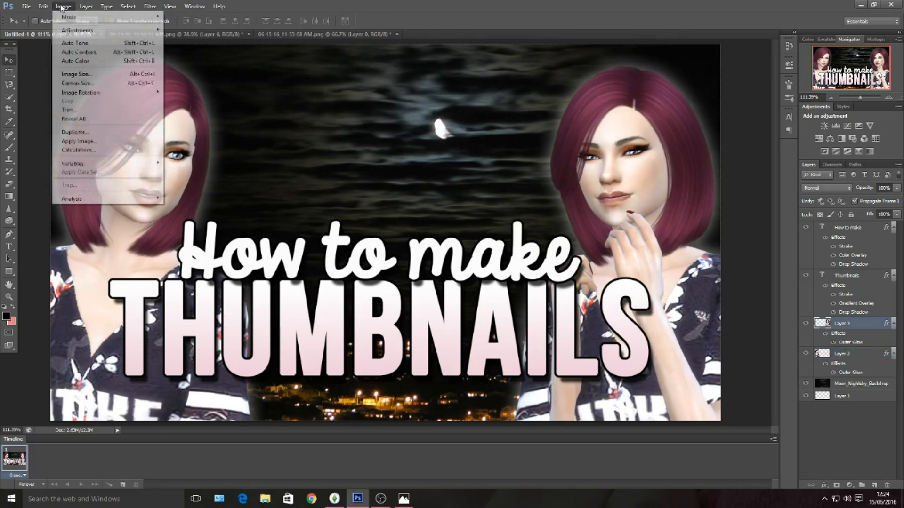
pyautogui.moveTo(69, 34)
pyautogui.click(188, 27)
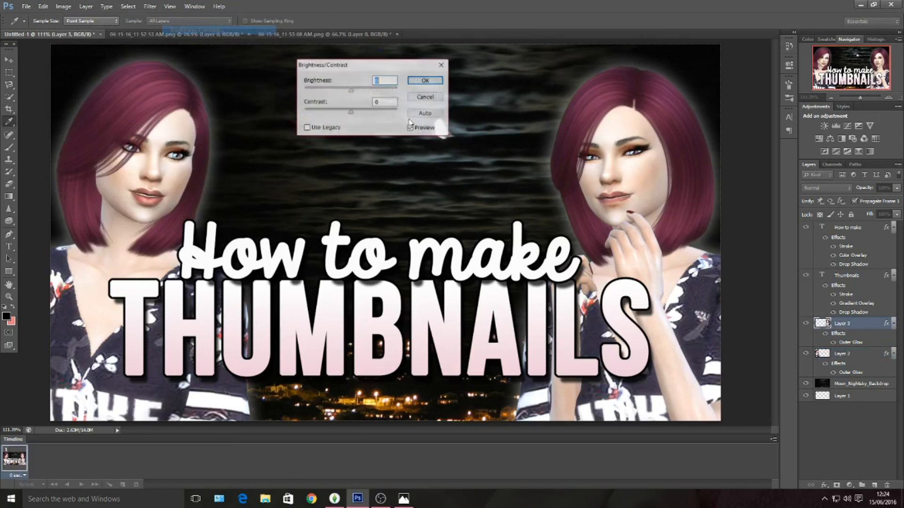
pyautogui.moveTo(350, 90); pyautogui.dragTo(354, 96)
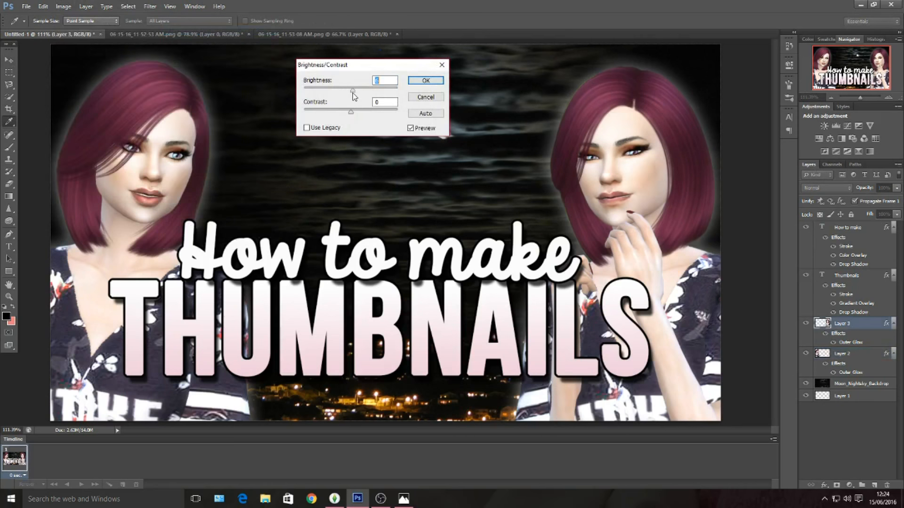
pyautogui.moveTo(354, 96); pyautogui.dragTo(352, 96)
pyautogui.moveTo(354, 95); pyautogui.dragTo(352, 96)
pyautogui.click(417, 81)
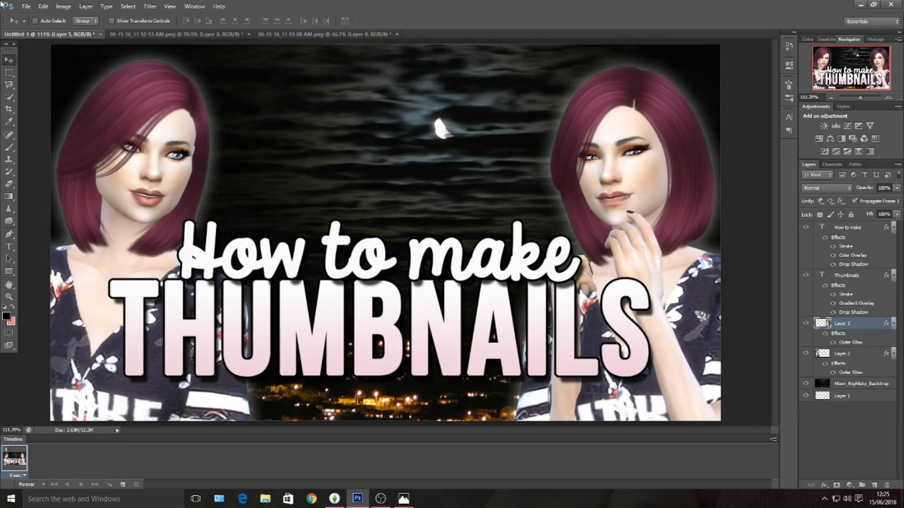
# Step: Save the layered document as Thumbnail in Photoshop PSD format in the ZThumbnails folder inside Share
pyautogui.click(26, 6)
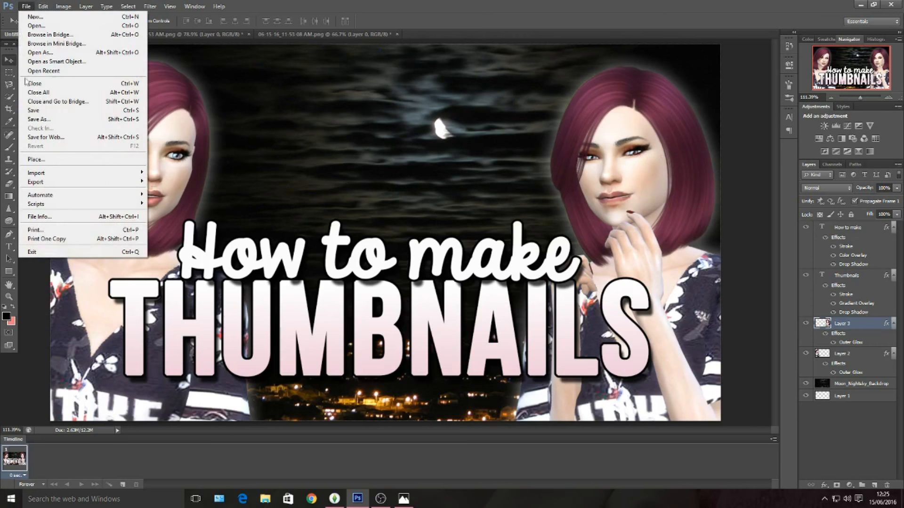
pyautogui.click(52, 118)
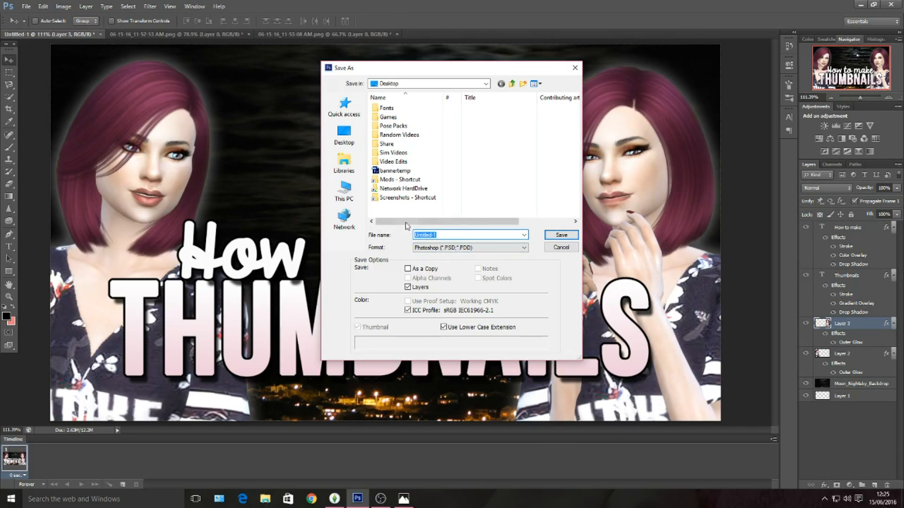
pyautogui.doubleClick(387, 144)
pyautogui.scroll(-2, 513, 164)
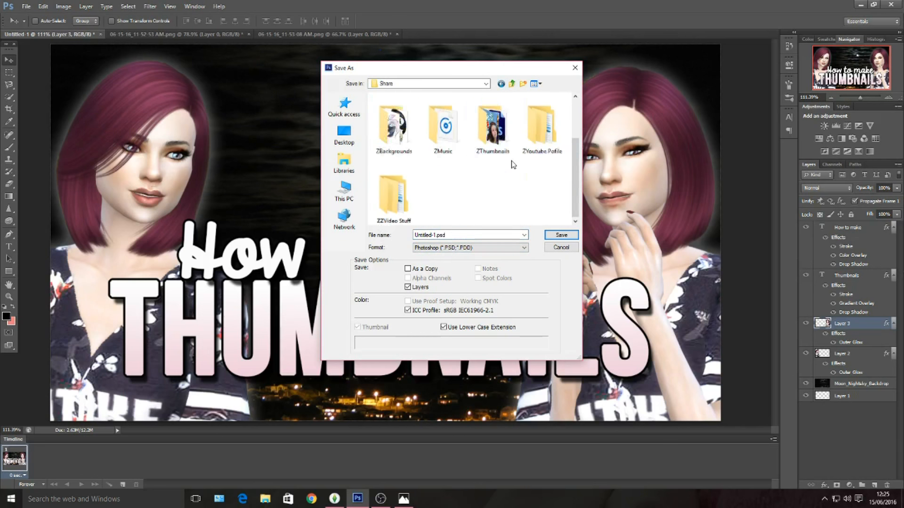
pyautogui.doubleClick(492, 127)
pyautogui.doubleClick(455, 238)
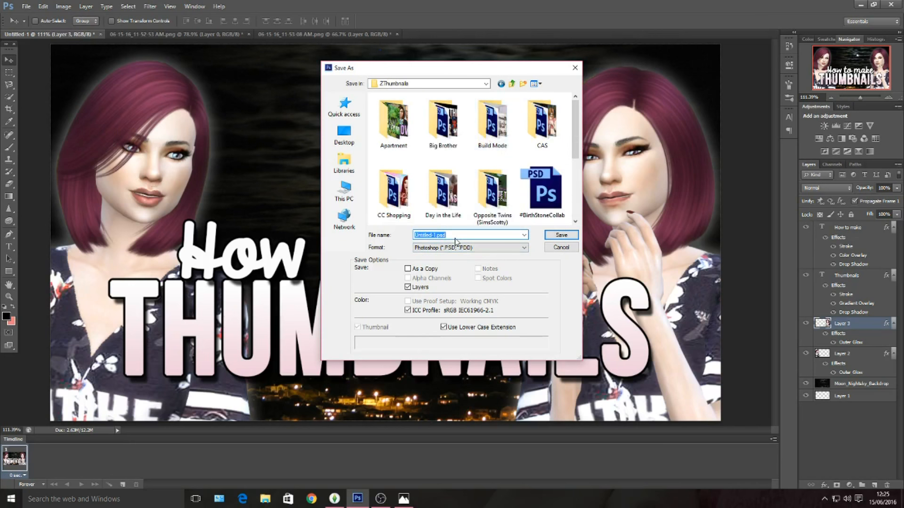
pyautogui.write('Thumbnail')
pyautogui.click(565, 235)
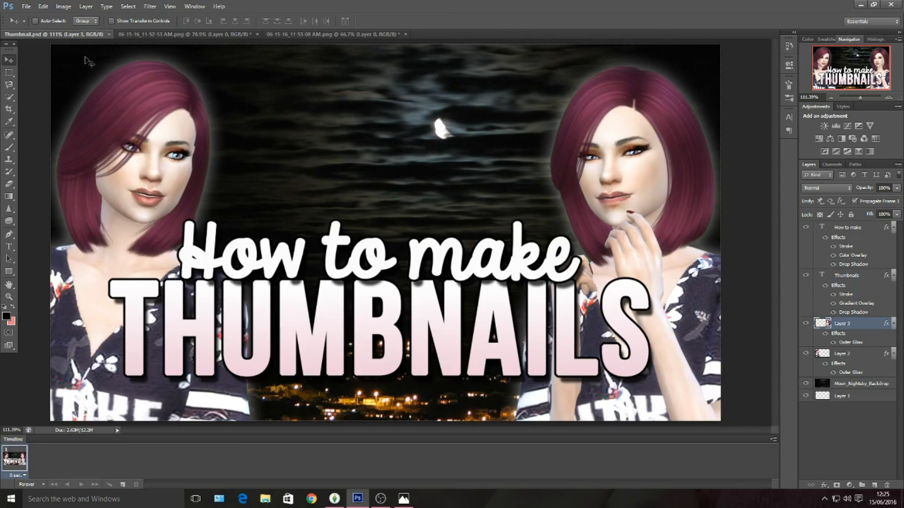
# Step: Try merging all visible layers into one, and undo the merge
pyautogui.click(63, 6)
pyautogui.moveTo(84, 7)
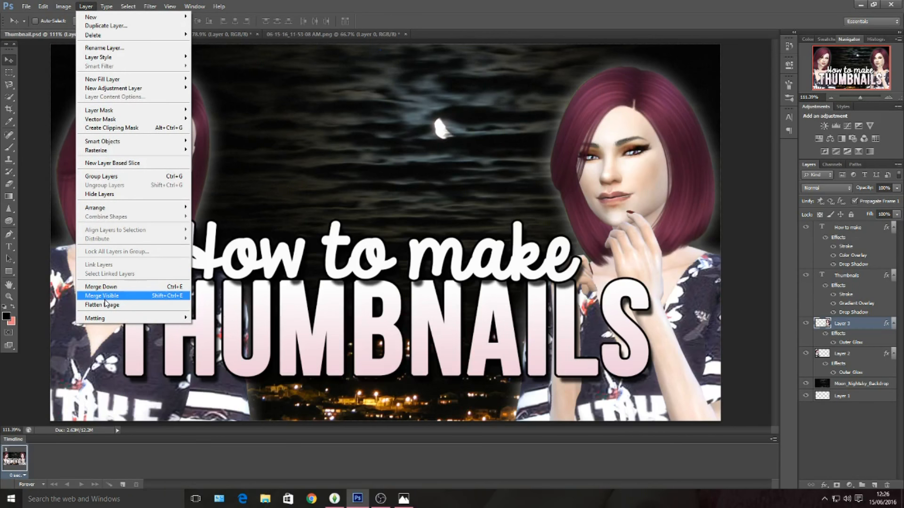
pyautogui.click(106, 298)
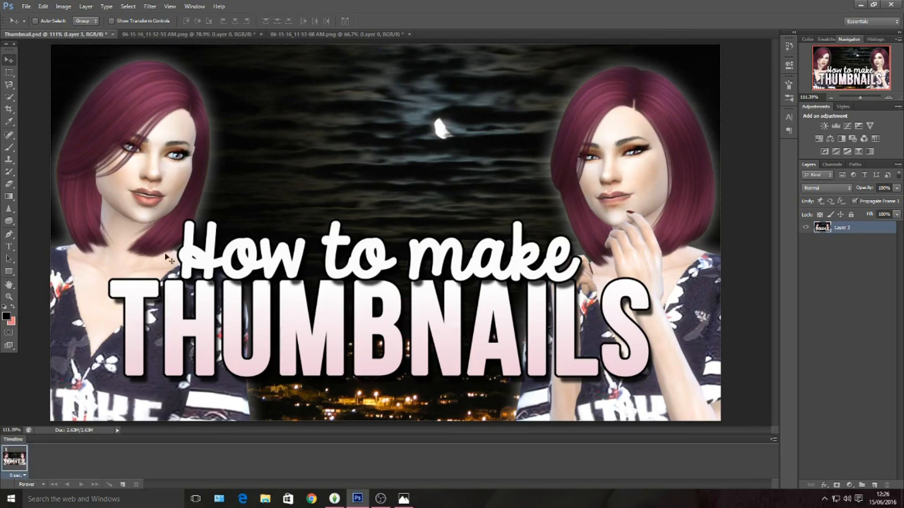
pyautogui.click(43, 6)
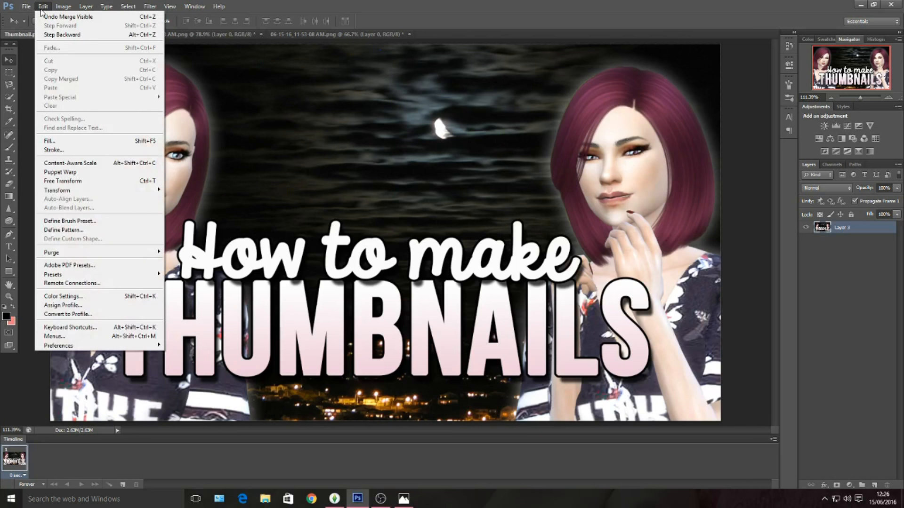
pyautogui.click(66, 16)
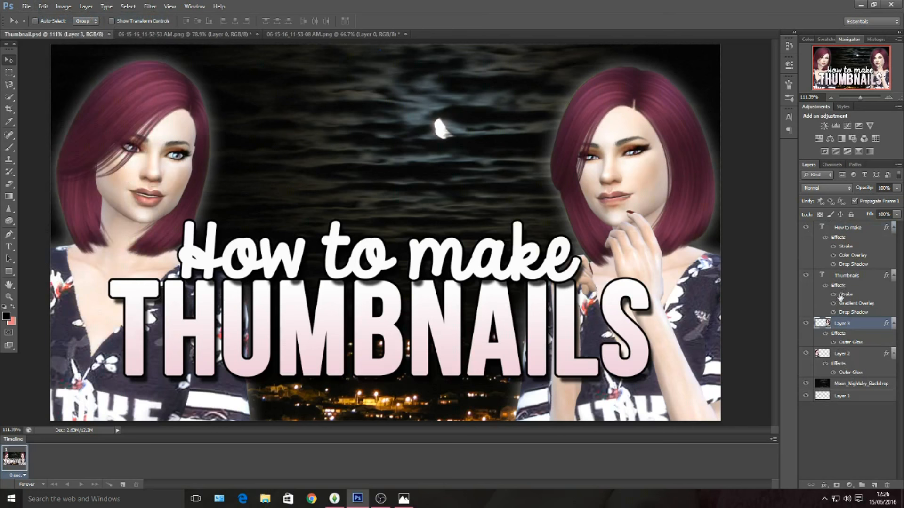
# Step: Move the THUMBNAILS title slightly to the right and save the change to the PSD file
pyautogui.click(846, 277)
pyautogui.moveTo(642, 349); pyautogui.dragTo(645, 346)
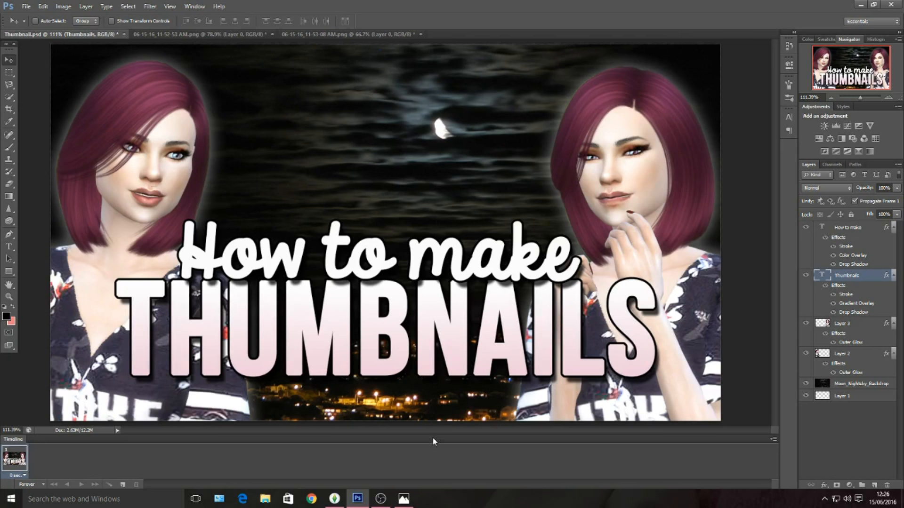
pyautogui.click(26, 6)
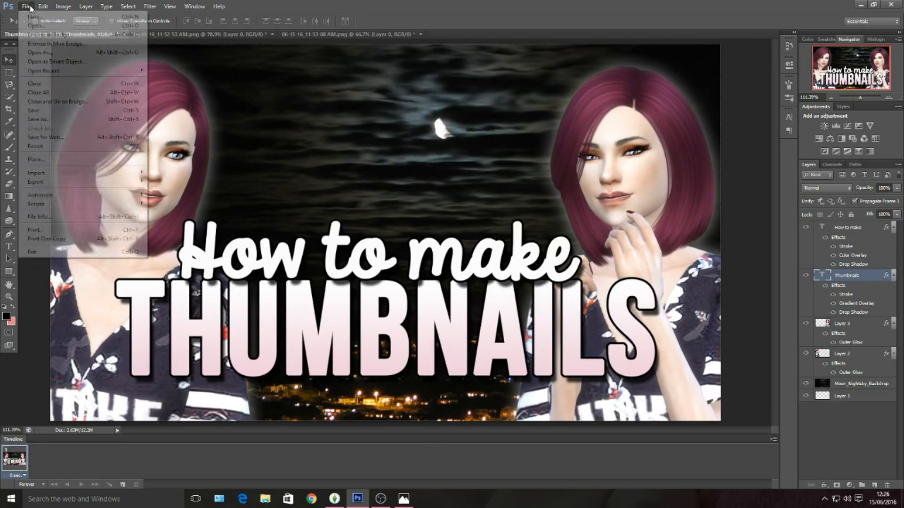
pyautogui.click(61, 111)
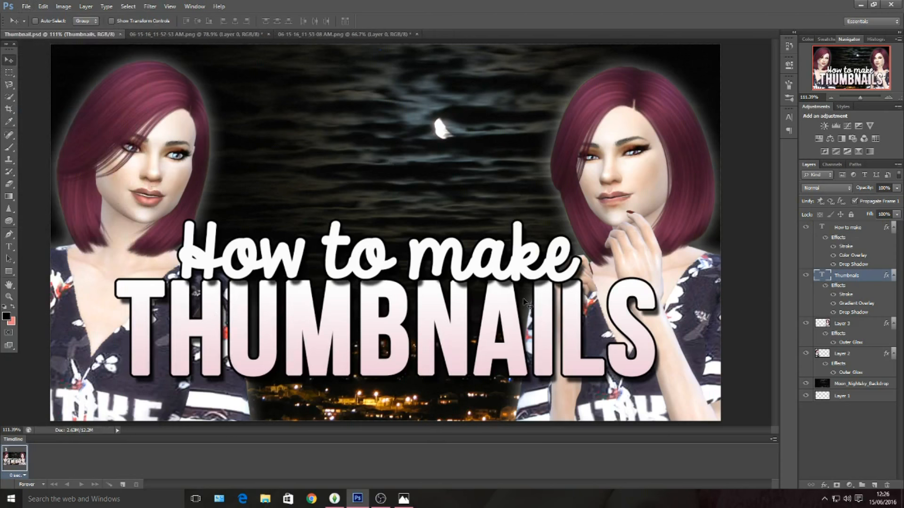
# Step: Merge all visible layers and save the flattened image as Thumbnail in interlaced PNG format in the ZThumbnails folder
pyautogui.click(86, 6)
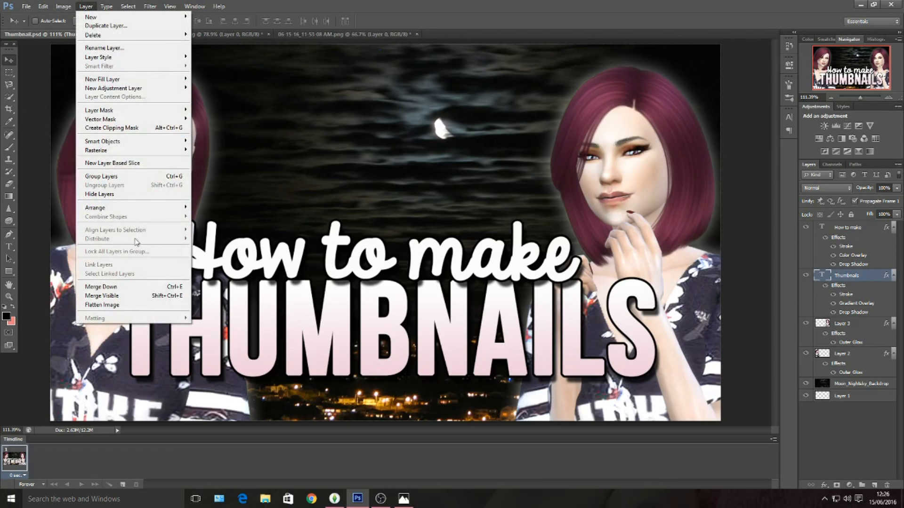
pyautogui.click(108, 296)
pyautogui.click(25, 6)
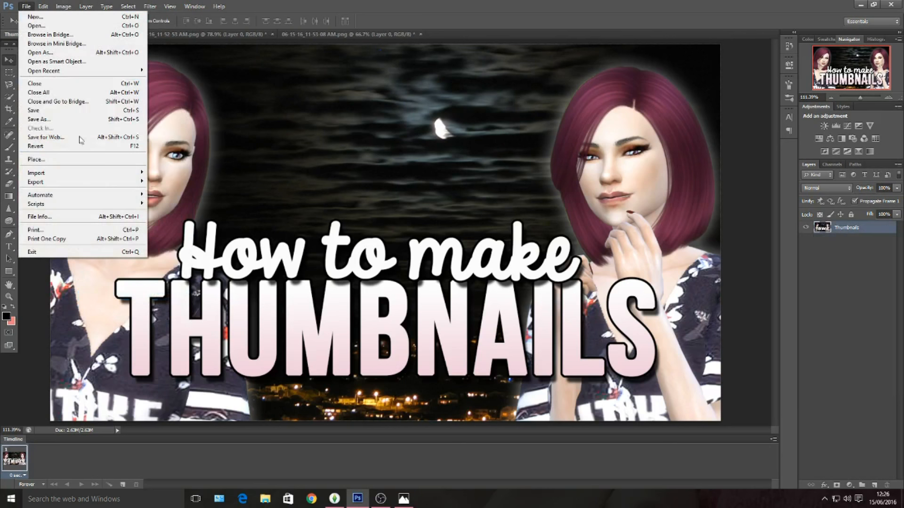
pyautogui.click(81, 122)
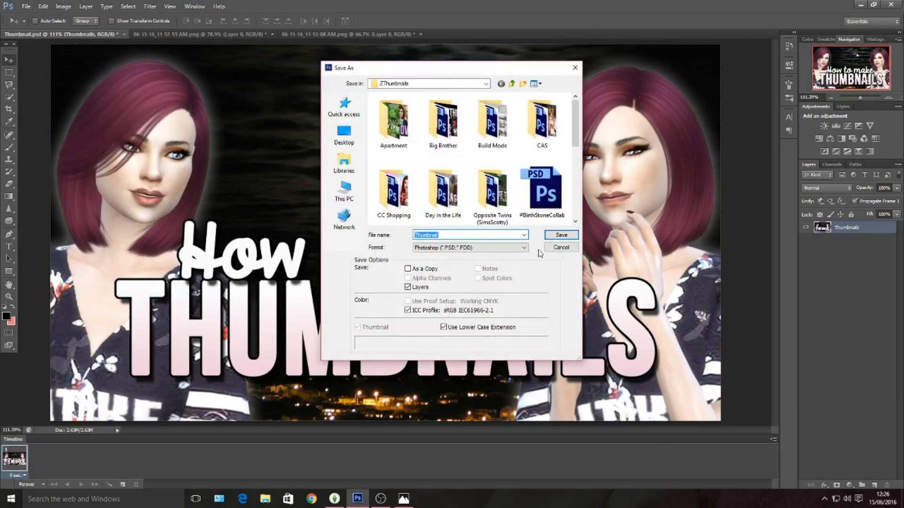
pyautogui.click(454, 247)
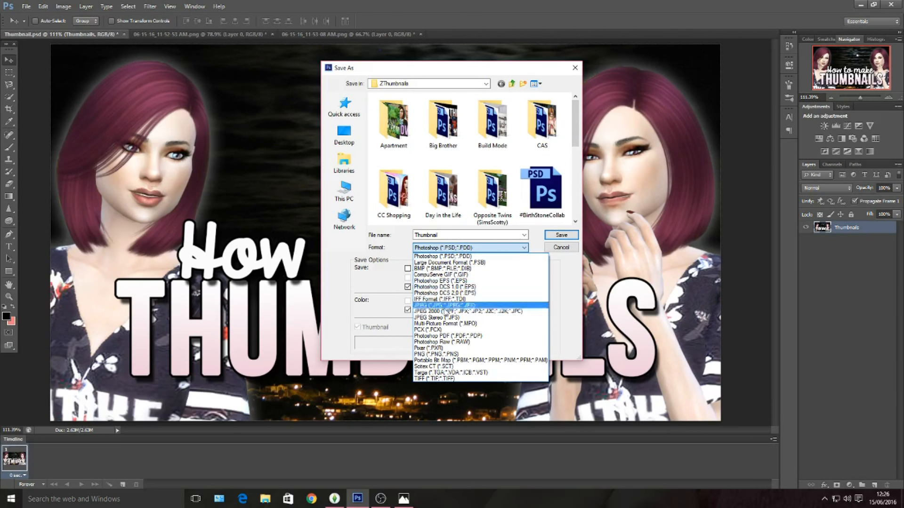
pyautogui.click(449, 354)
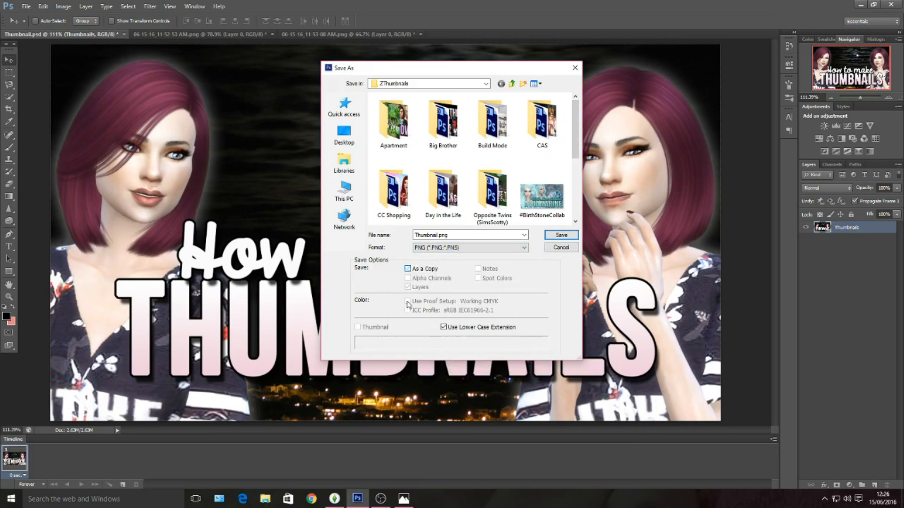
pyautogui.click(561, 235)
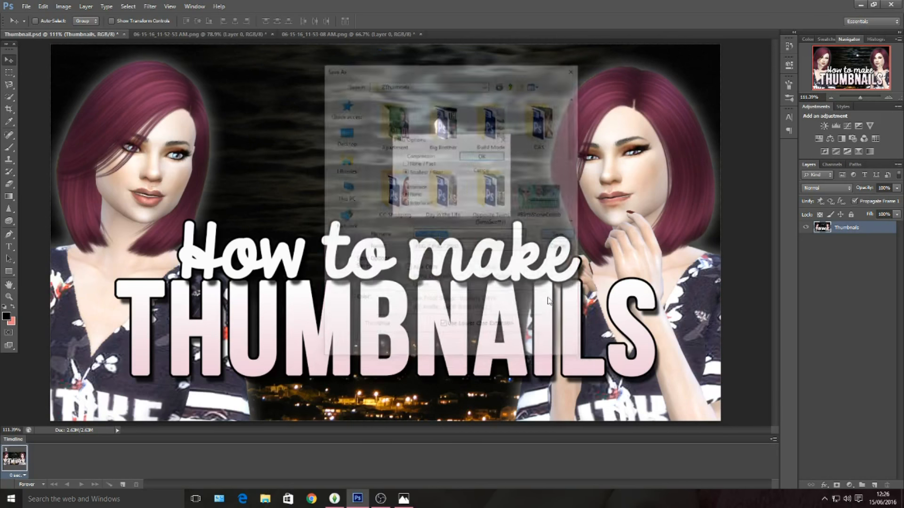
pyautogui.click(405, 205)
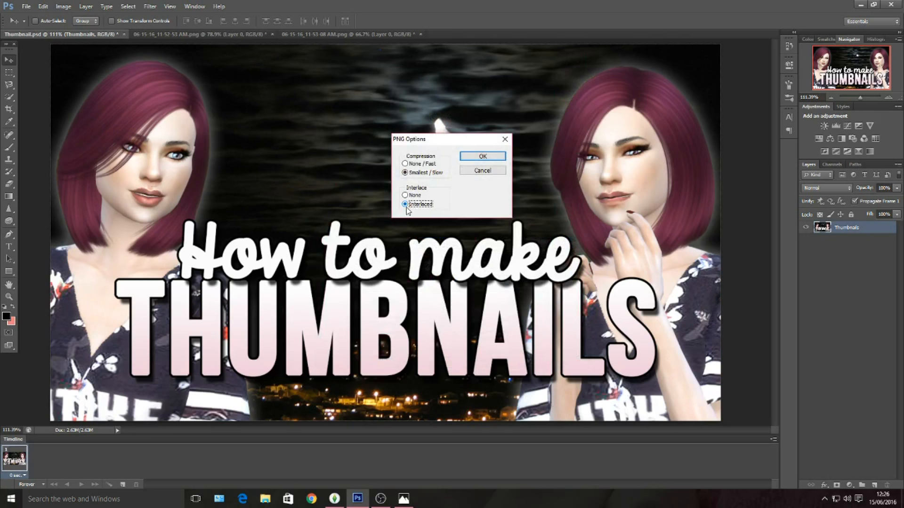
pyautogui.click(485, 161)
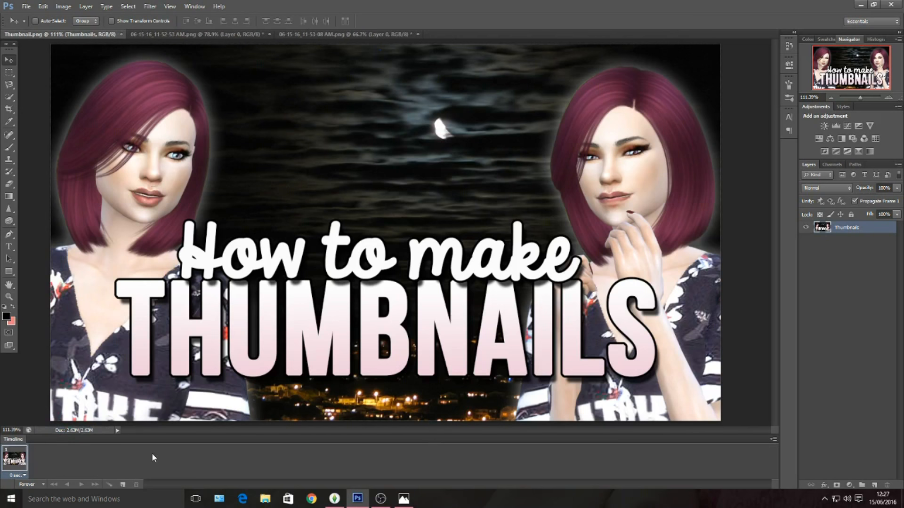
# Step: Switch to File Explorer, open the ZThumbnails folder inside Share, and view the Thumbnail PNG enlarged in Photos
pyautogui.click(265, 500)
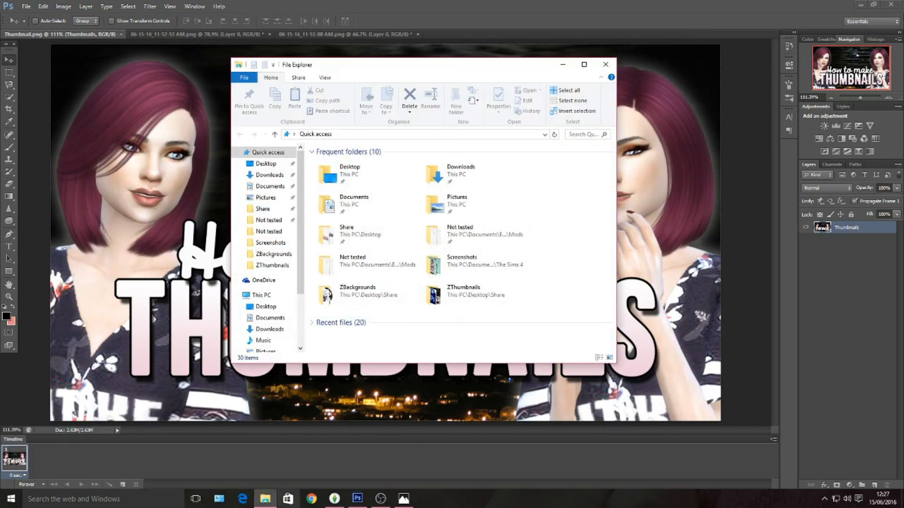
pyautogui.click(340, 239)
pyautogui.doubleClick(340, 239)
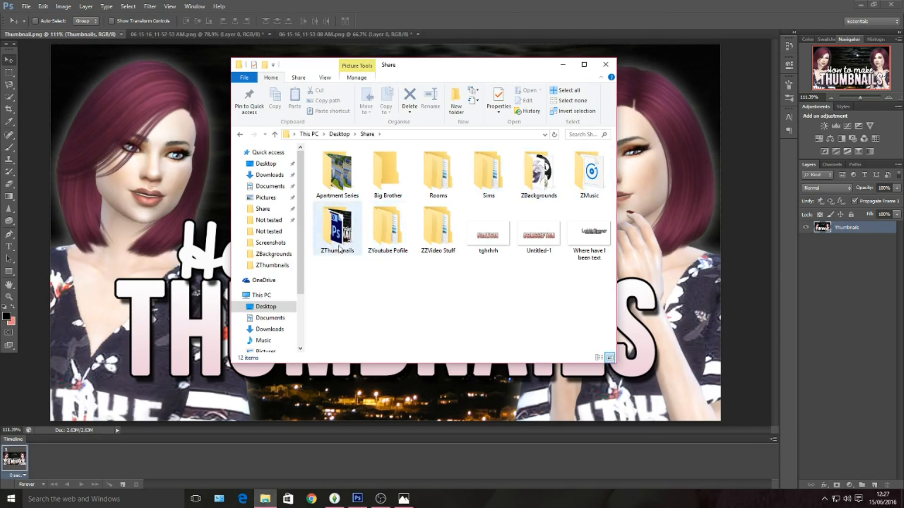
pyautogui.doubleClick(337, 228)
pyautogui.moveTo(610, 206); pyautogui.dragTo(577, 339)
pyautogui.doubleClick(396, 270)
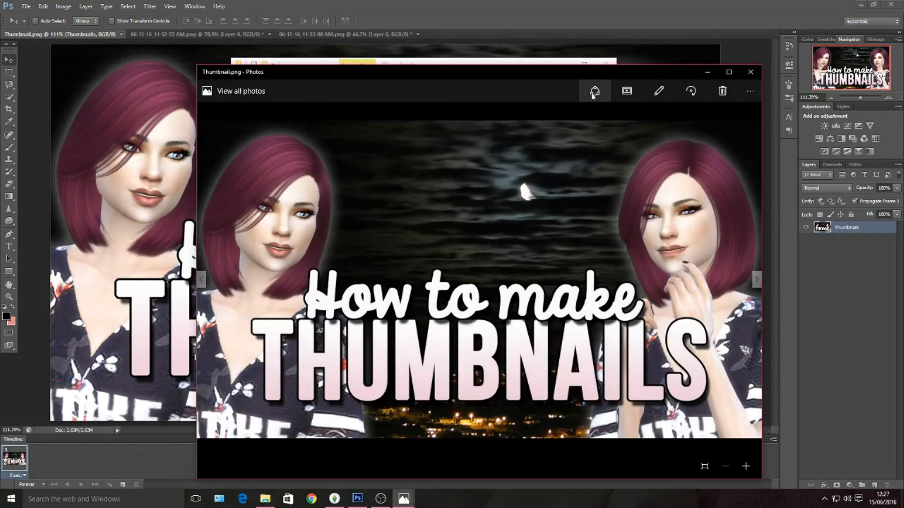
pyautogui.click(728, 71)
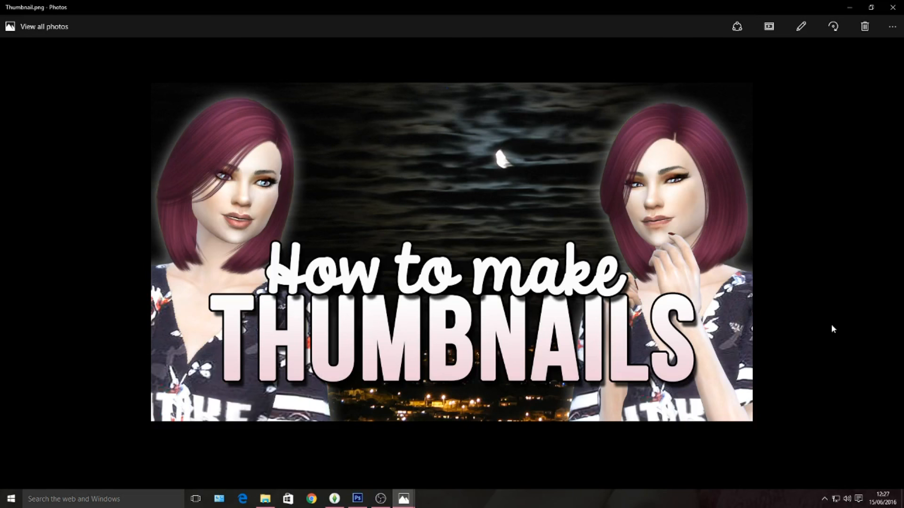
pyautogui.click(892, 7)
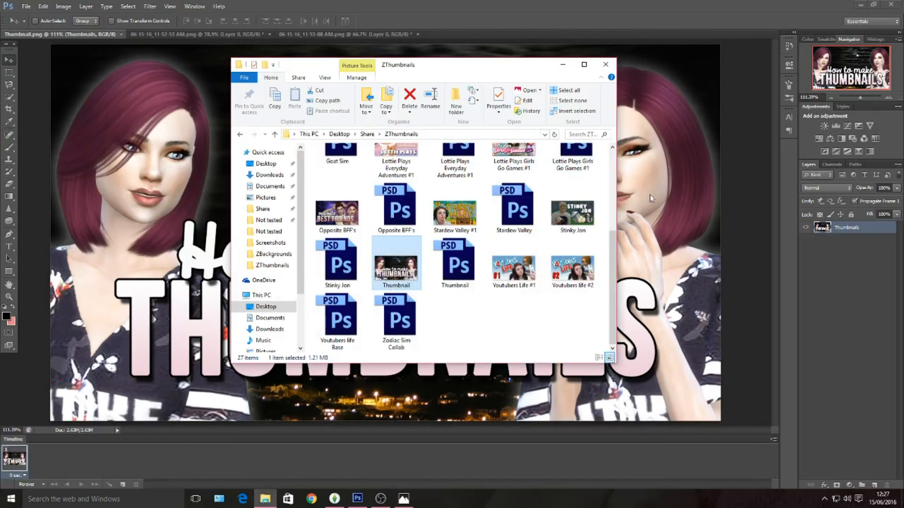
# Step: View the earlier Opposite BFF's and #BirthStoneCollab thumbnail images from the ZThumbnails folder
pyautogui.doubleClick(336, 211)
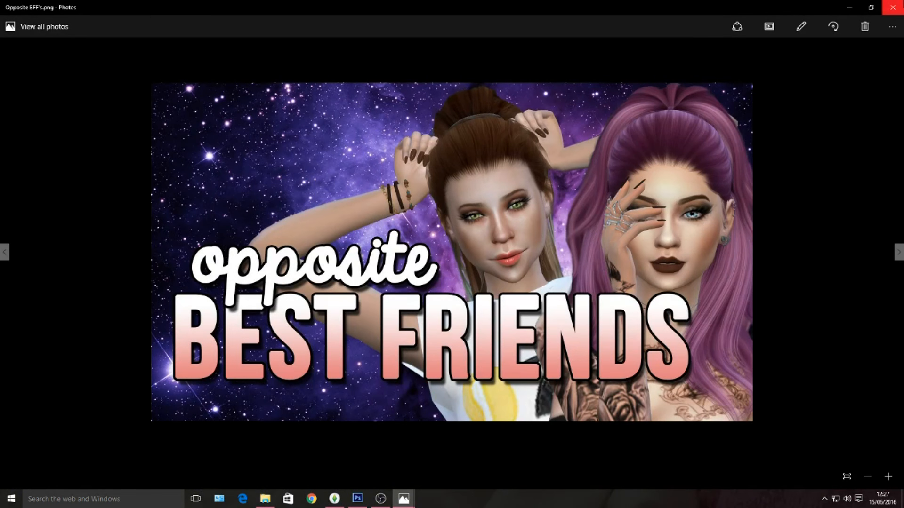
pyautogui.click(892, 7)
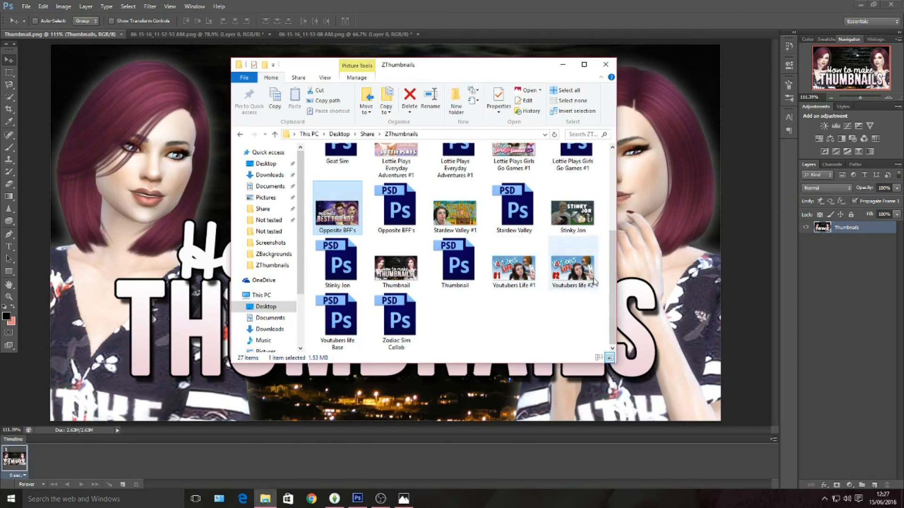
pyautogui.moveTo(615, 277); pyautogui.dragTo(611, 156)
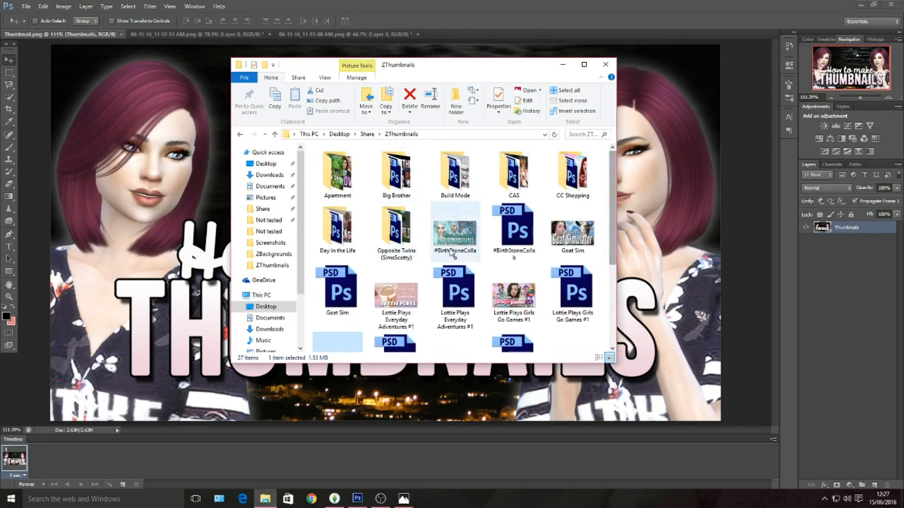
pyautogui.doubleClick(455, 233)
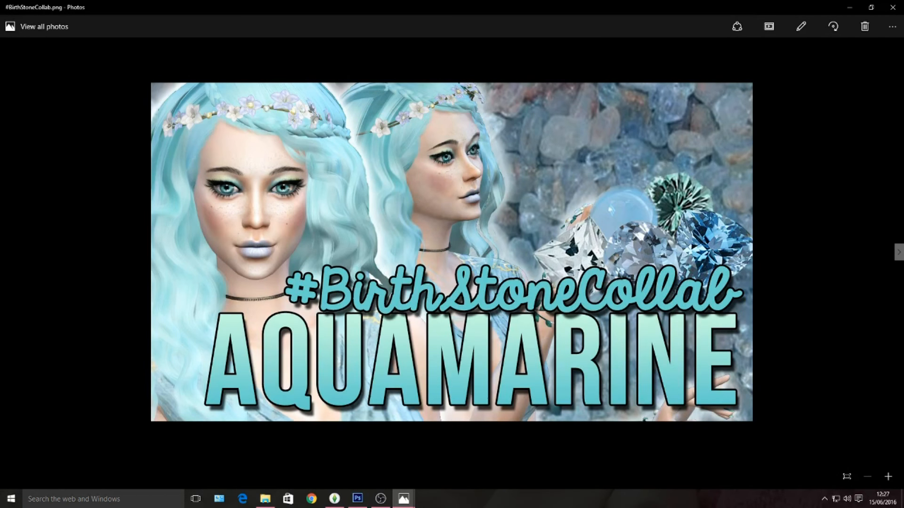
pyautogui.click(892, 7)
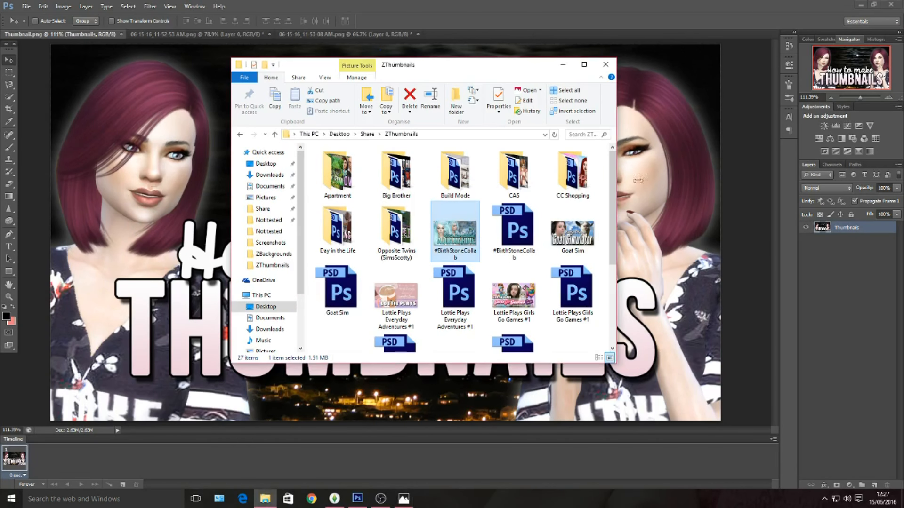
# Step: View the Pre-Teen Room thumbnail in the Uploaded folder inside Build Mode, and close File Explorer
pyautogui.click(442, 194)
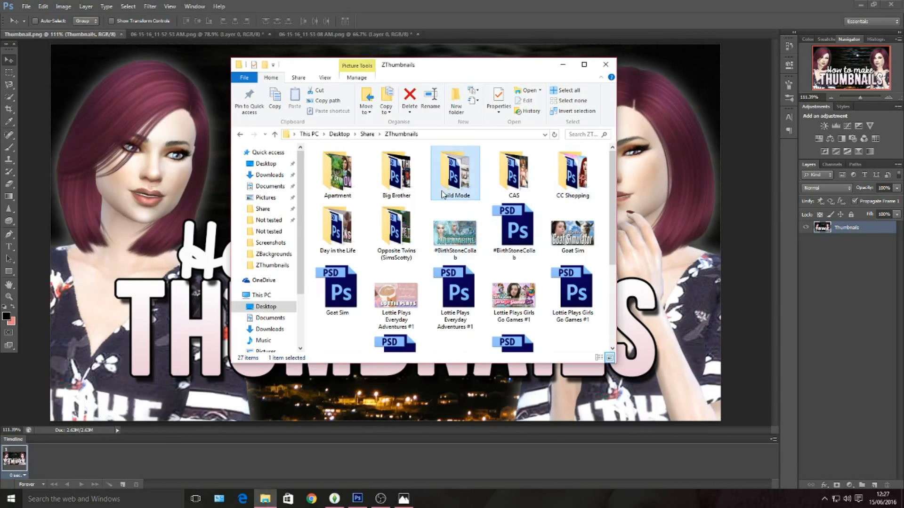
pyautogui.doubleClick(443, 194)
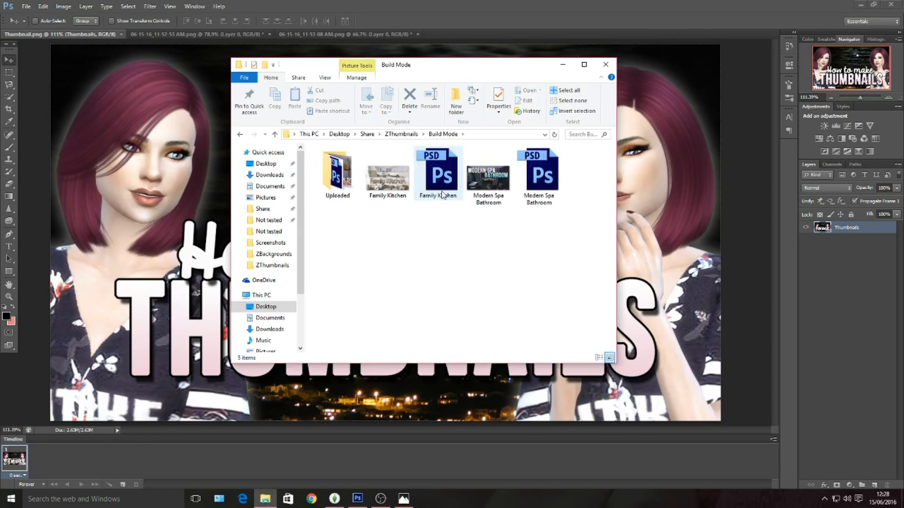
pyautogui.doubleClick(342, 185)
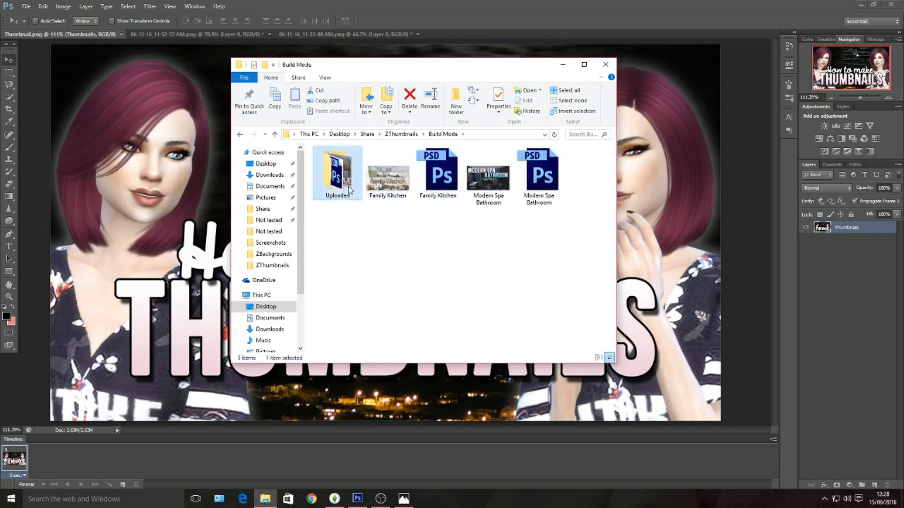
pyautogui.doubleClick(345, 185)
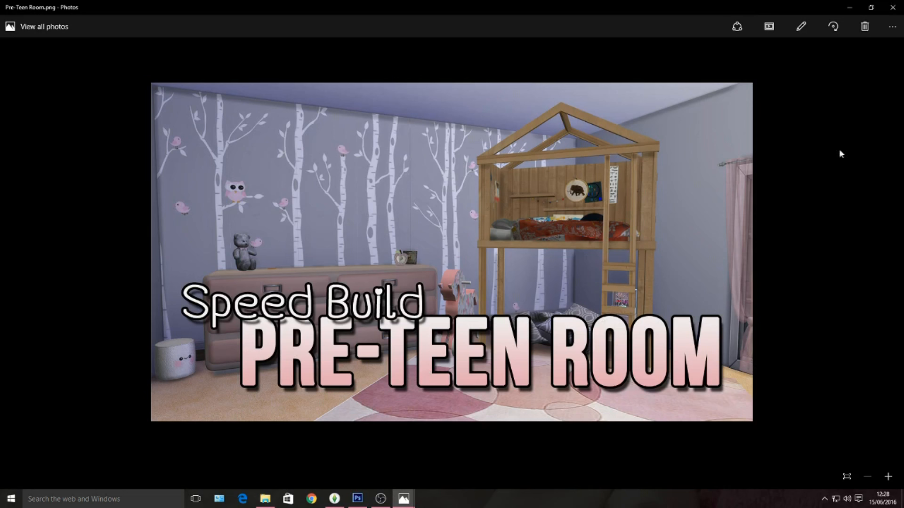
pyautogui.click(891, 8)
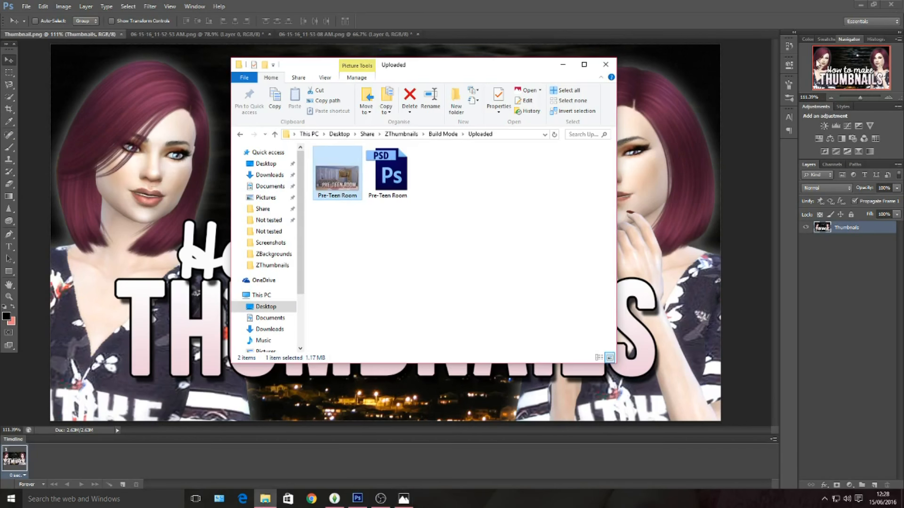
pyautogui.click(240, 134)
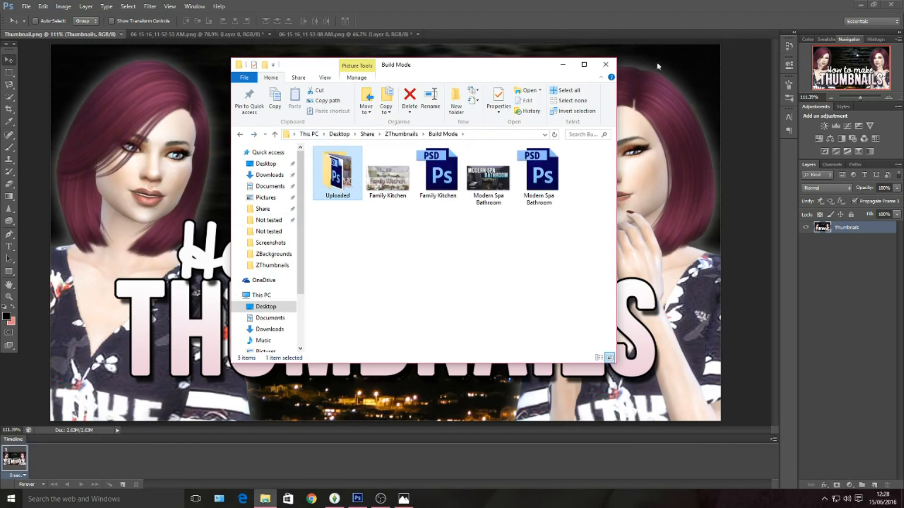
pyautogui.click(605, 65)
# Step: Switch to Chrome, search Google for dafont, and look over the recently added fonts on the DaFont site
pyautogui.click(314, 500)
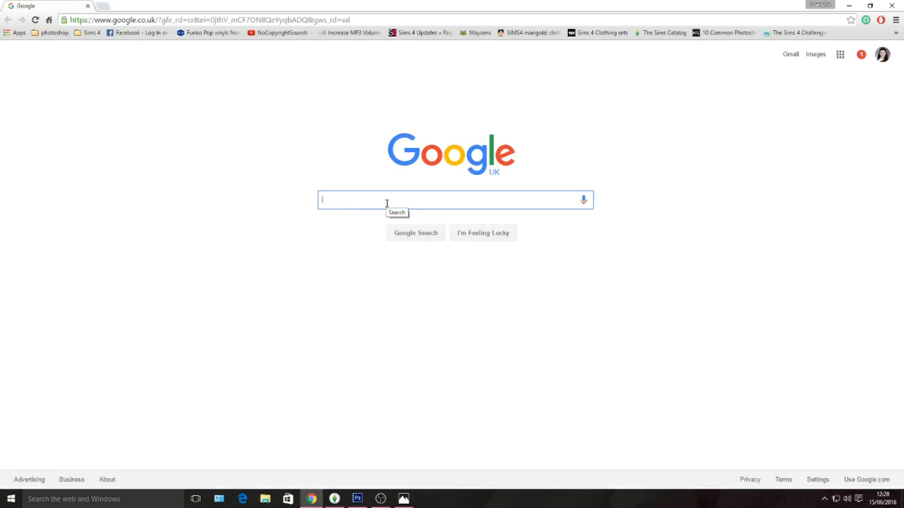
pyautogui.write('da font')
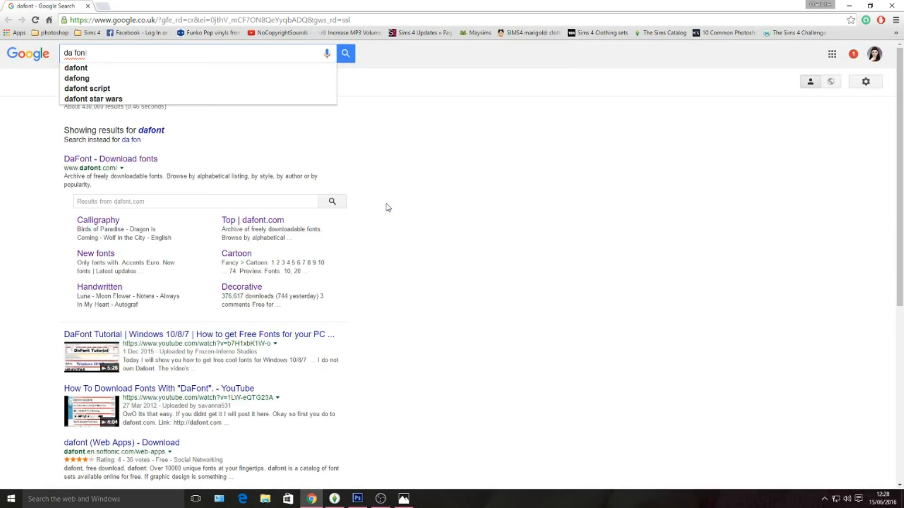
pyautogui.press('Down')
pyautogui.press('Return')
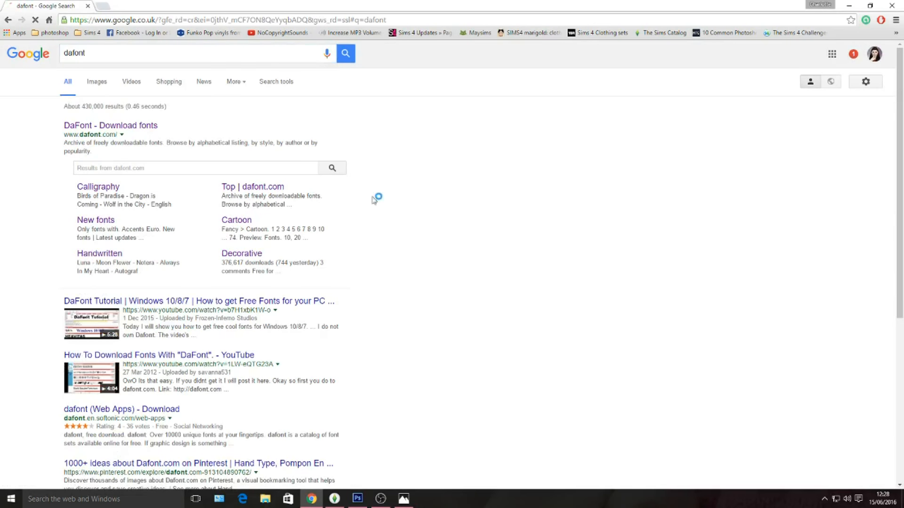
pyautogui.click(150, 126)
pyautogui.scroll(-2, 283, 276)
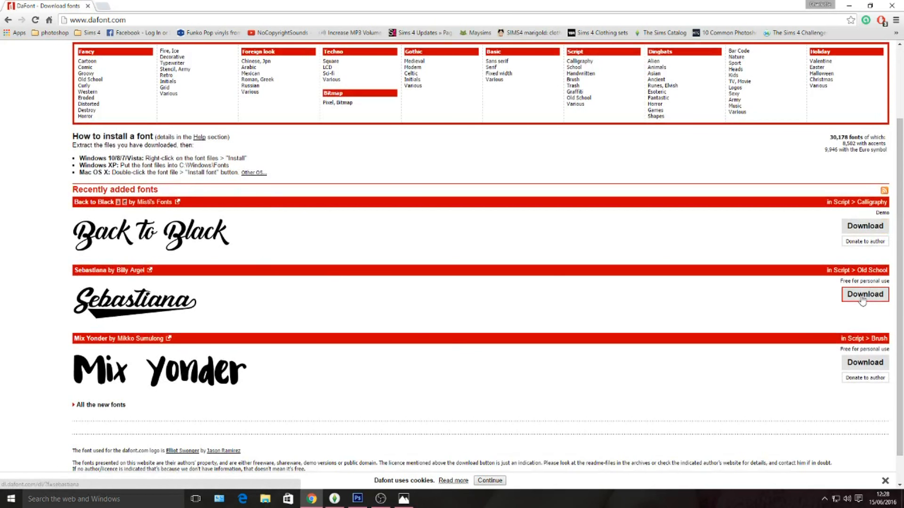
pyautogui.click(849, 6)
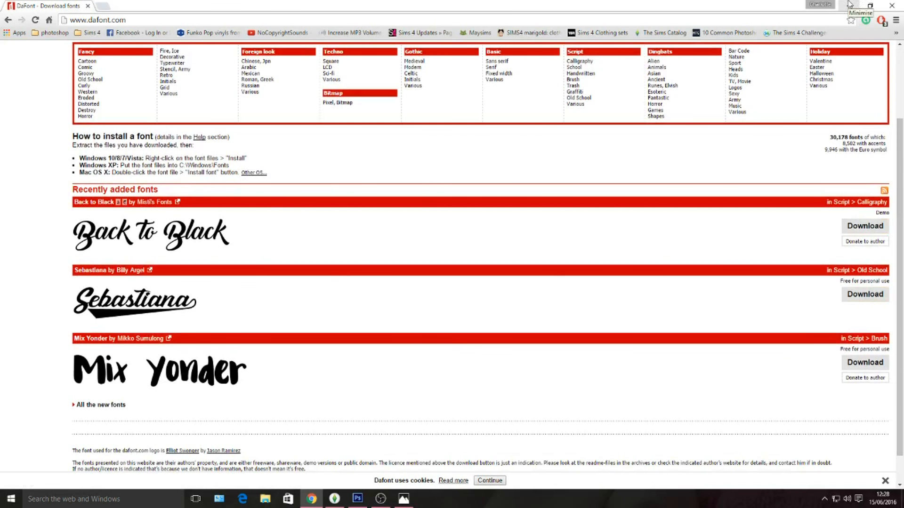
# Step: Switch to File Explorer, open the Fonts folder from the desktop, and view the file actions available for SaltTruckToTheStars-Regular
pyautogui.click(860, 5)
pyautogui.doubleClick(53, 262)
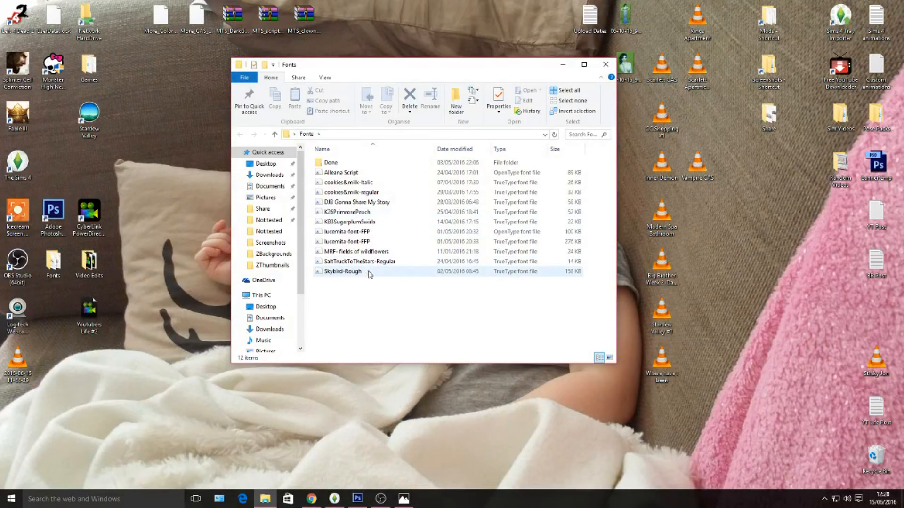
pyautogui.rightClick(370, 274)
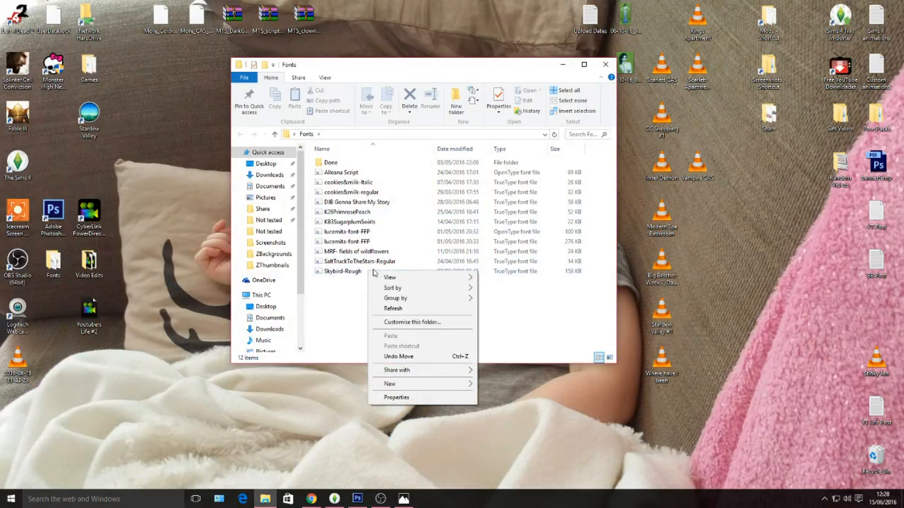
pyautogui.click(337, 263)
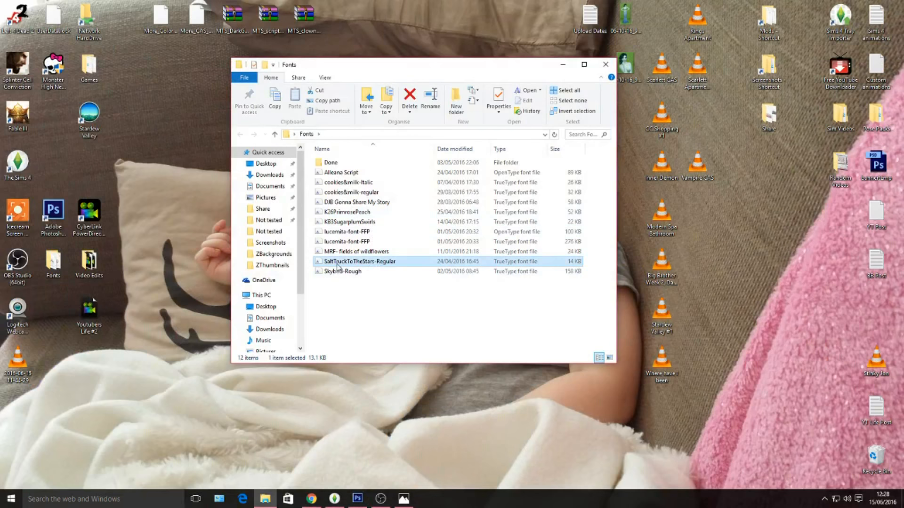
pyautogui.rightClick(337, 267)
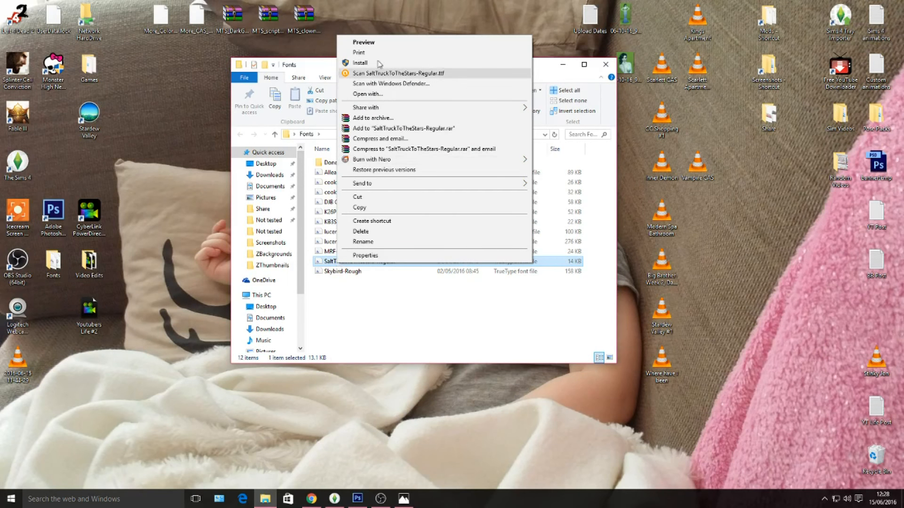
# Step: Install all the font files in the Fonts folder, replacing installed copies, and move the files into the Done folder
pyautogui.moveTo(398, 333); pyautogui.dragTo(347, 174)
pyautogui.rightClick(348, 174)
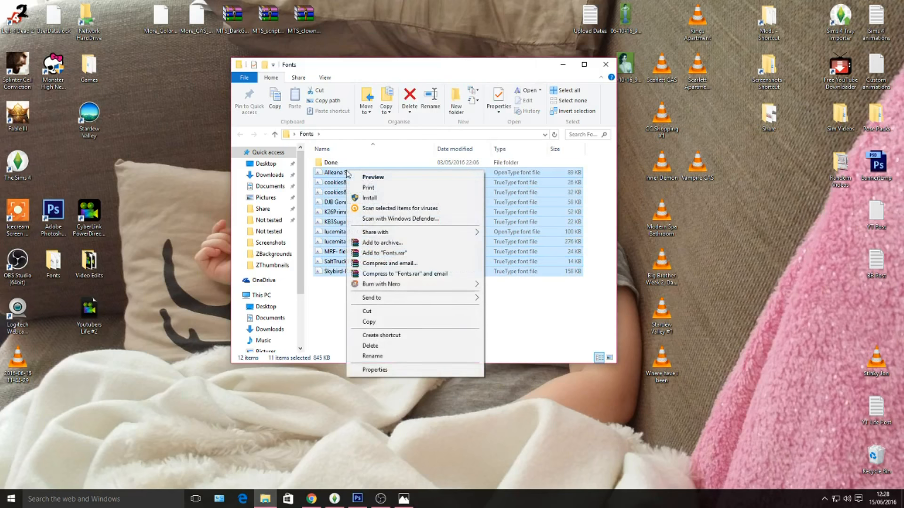
pyautogui.click(383, 200)
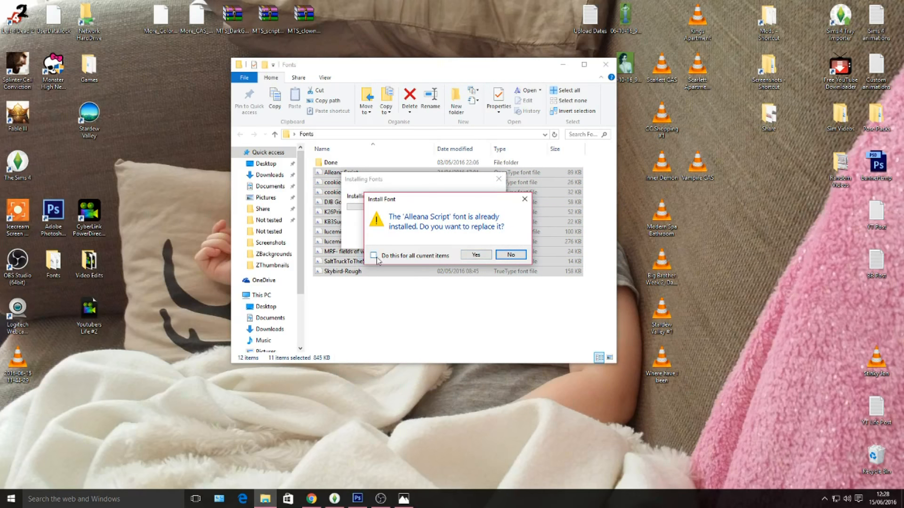
pyautogui.click(476, 255)
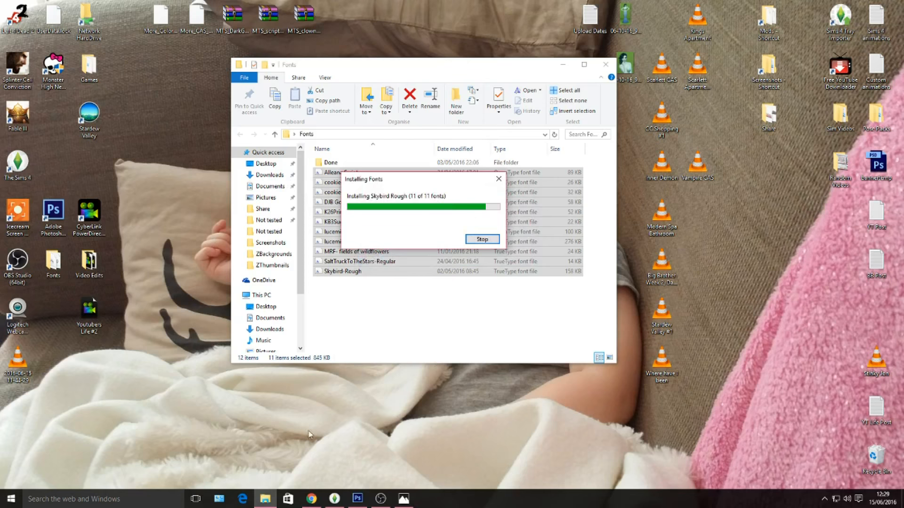
pyautogui.moveTo(339, 276); pyautogui.dragTo(332, 162)
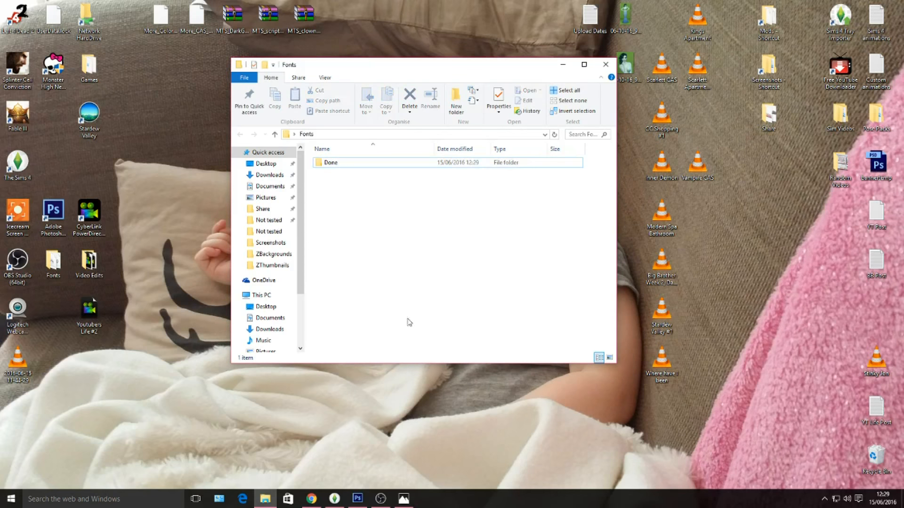
pyautogui.click(605, 65)
# Step: Switch to Photoshop, choose the Lucemita font for the Type tool, and start a text beside the woman in 06-15-16_11-53-08 AM.png
pyautogui.click(358, 499)
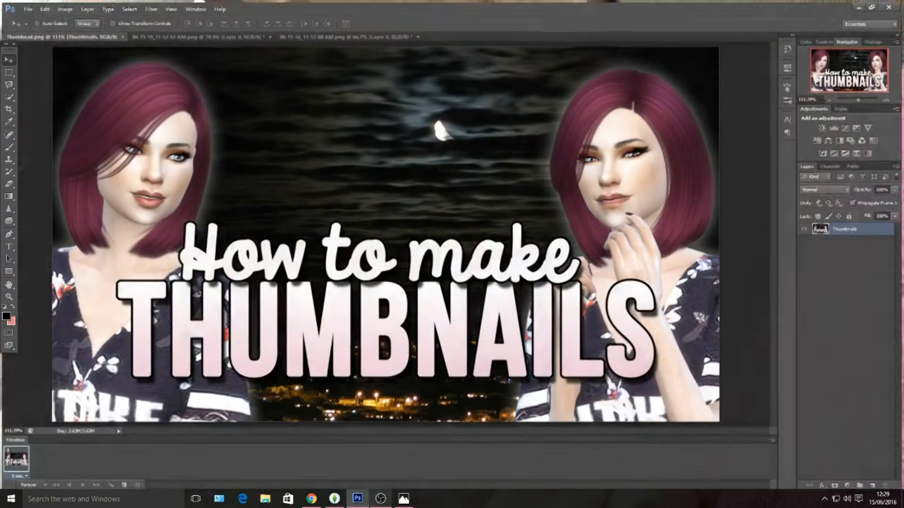
pyautogui.click(9, 247)
pyautogui.click(100, 23)
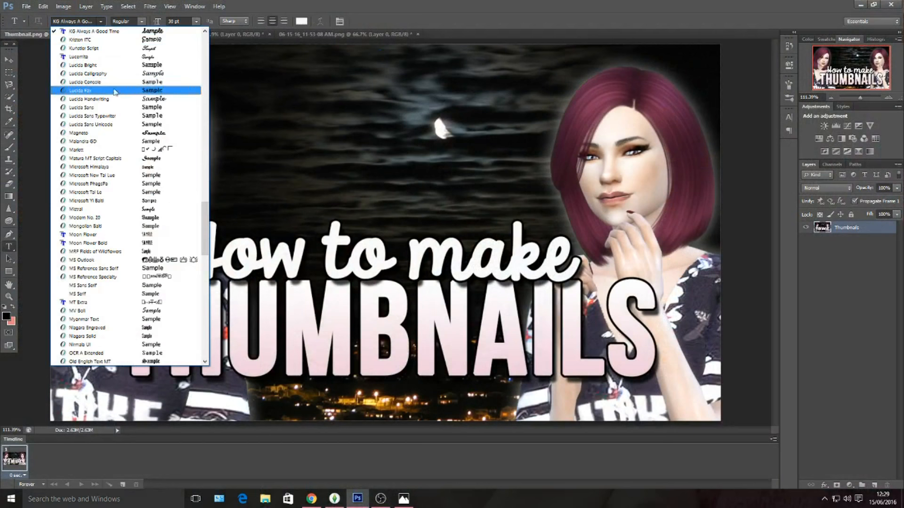
pyautogui.click(120, 57)
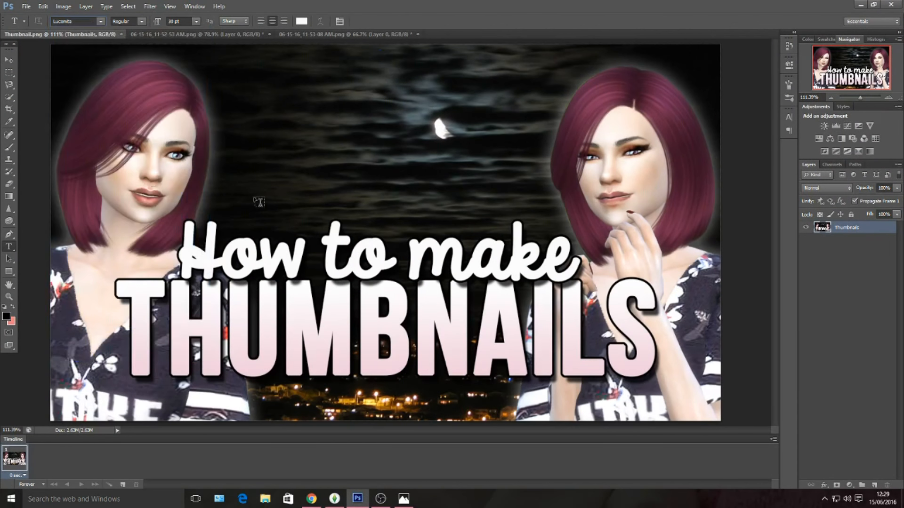
pyautogui.click(319, 34)
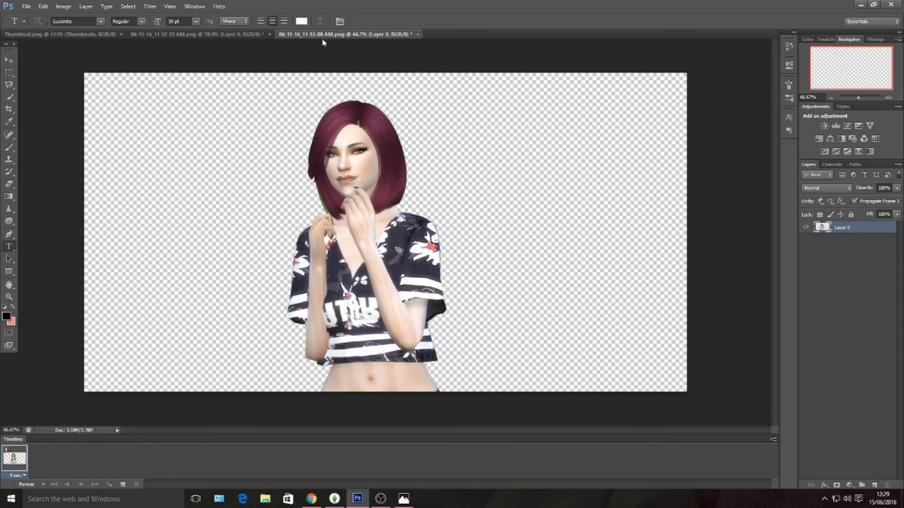
pyautogui.click(160, 165)
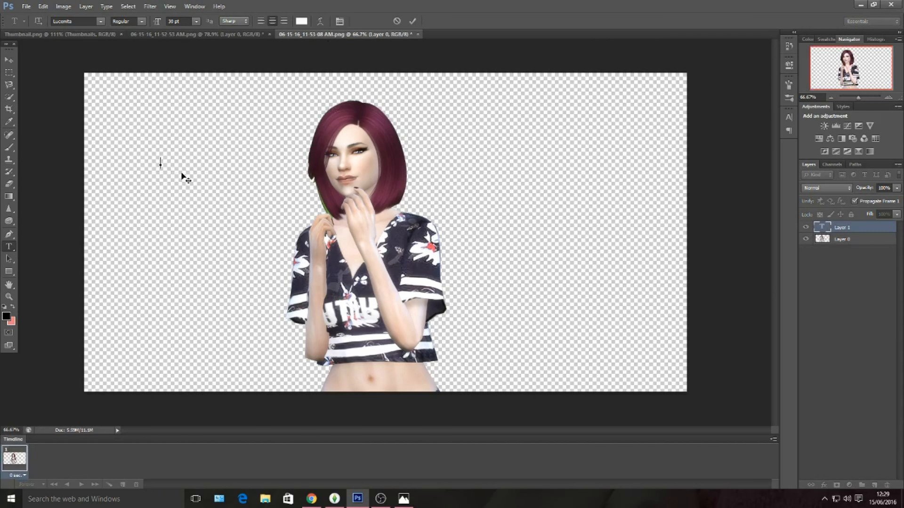
# Step: Set the new text's colour to black (000000) and its size to 72 pt
pyautogui.click(195, 21)
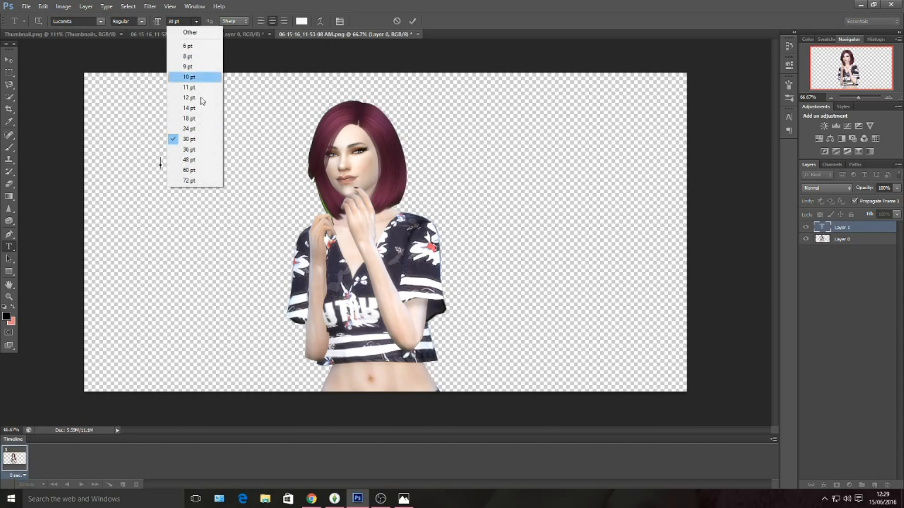
pyautogui.click(189, 170)
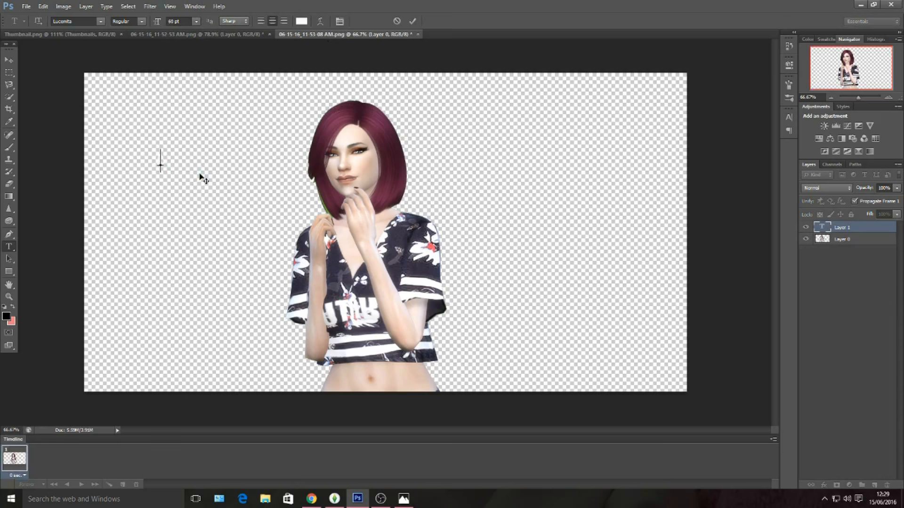
pyautogui.click(301, 21)
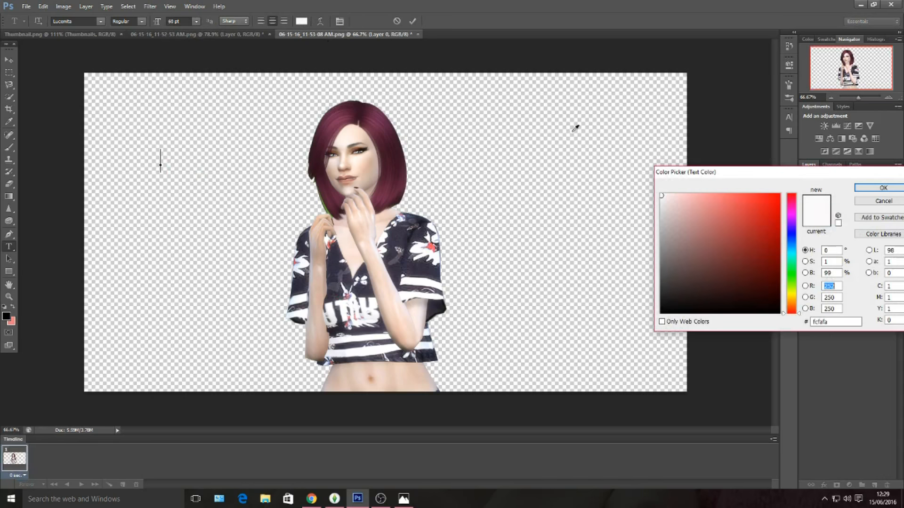
pyautogui.moveTo(665, 203); pyautogui.dragTo(662, 311)
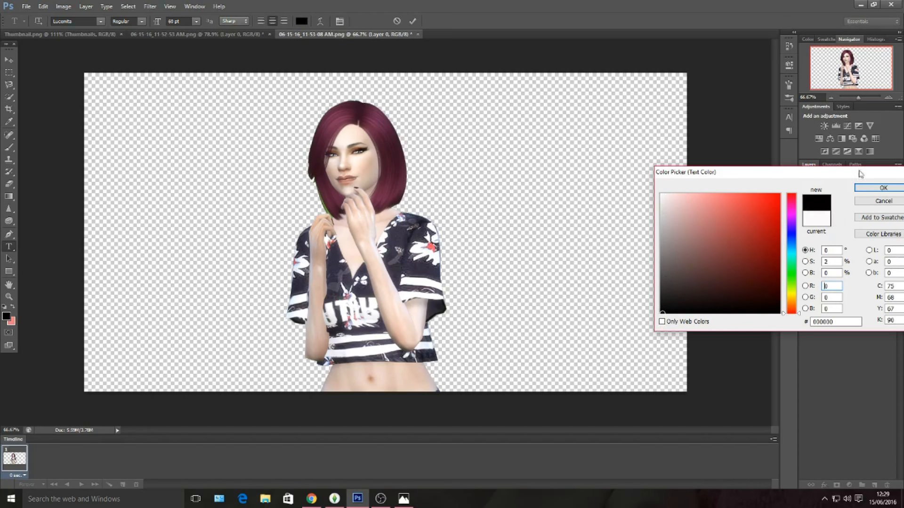
pyautogui.click(882, 188)
pyautogui.click(196, 21)
pyautogui.click(194, 192)
pyautogui.click(195, 21)
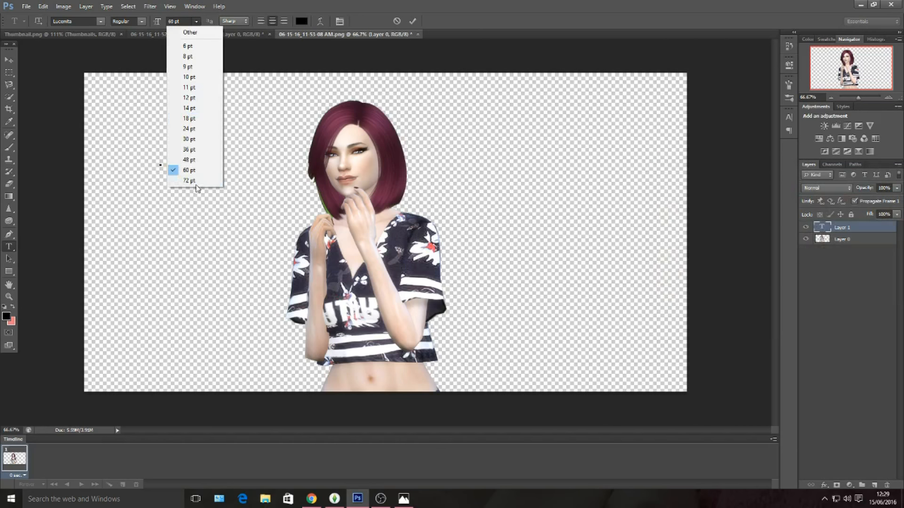
pyautogui.click(194, 182)
# Step: Enter the sample text "hugjjtu" and enlarge it to 200 pt
pyautogui.write('hugjjtu')
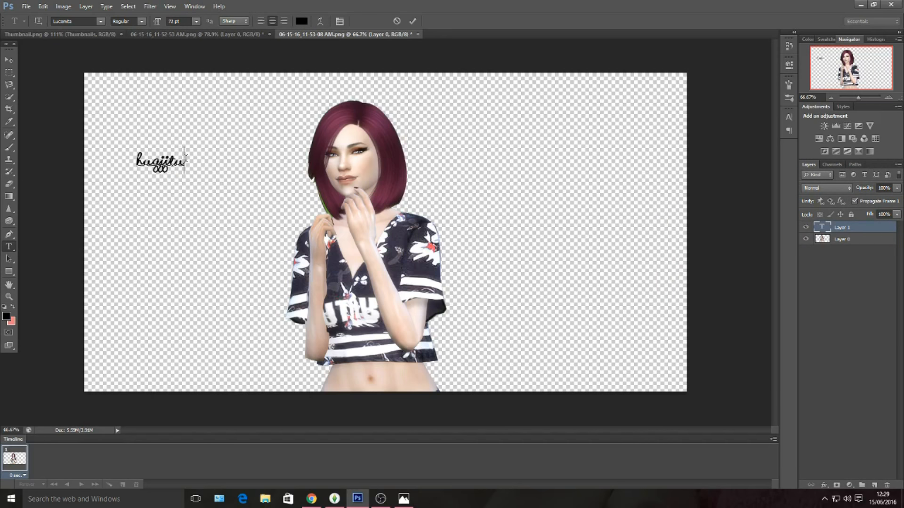
pyautogui.hotkey('ctrl', 'a')
pyautogui.click(196, 21)
pyautogui.click(177, 181)
pyautogui.write('7')
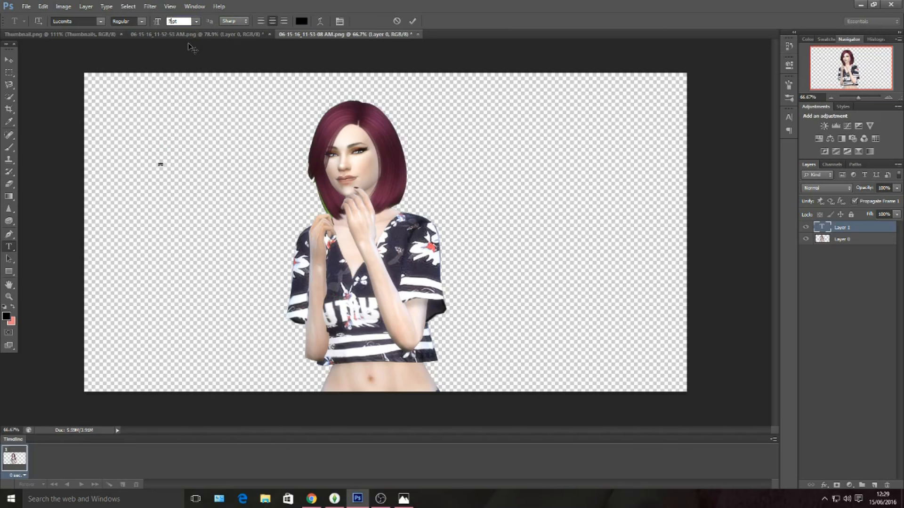
pyautogui.write('00')
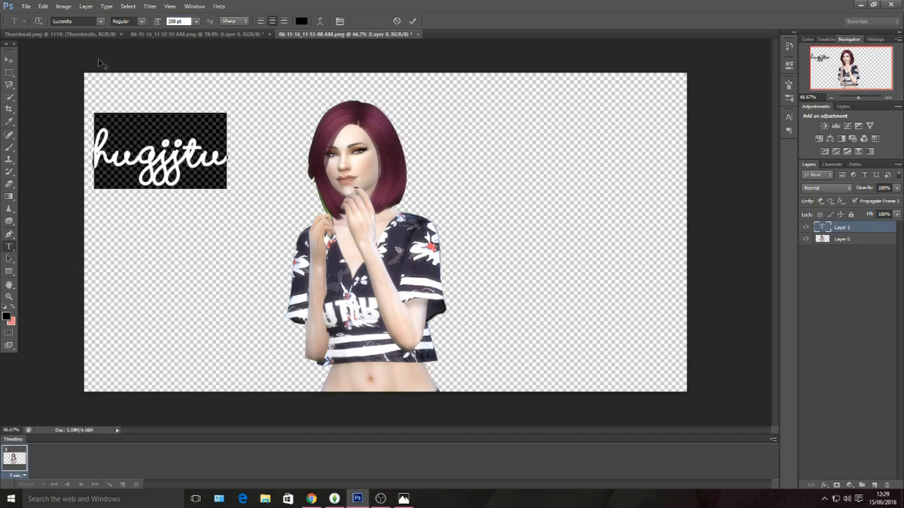
pyautogui.click(149, 155)
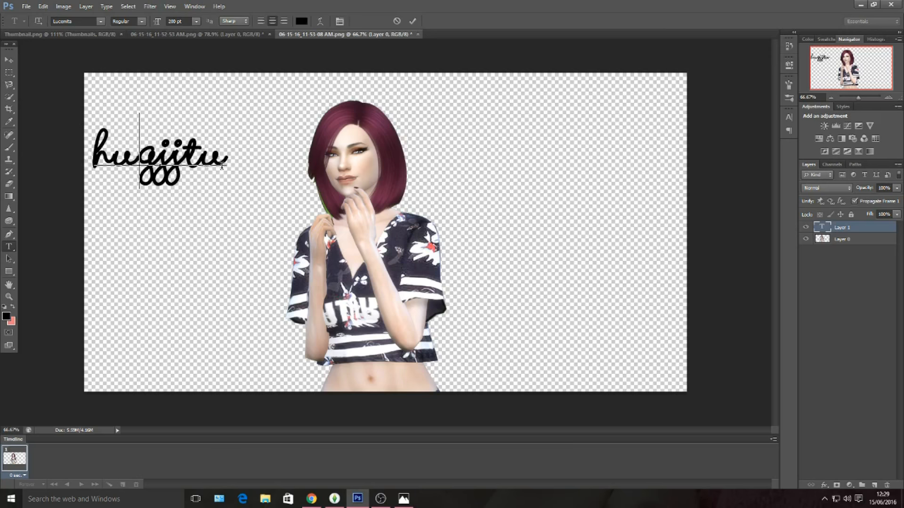
# Step: Delete the sample text and look through the installed fonts in the font list
pyautogui.hotkey('ctrl', 'a')
pyautogui.press('BackSpace')
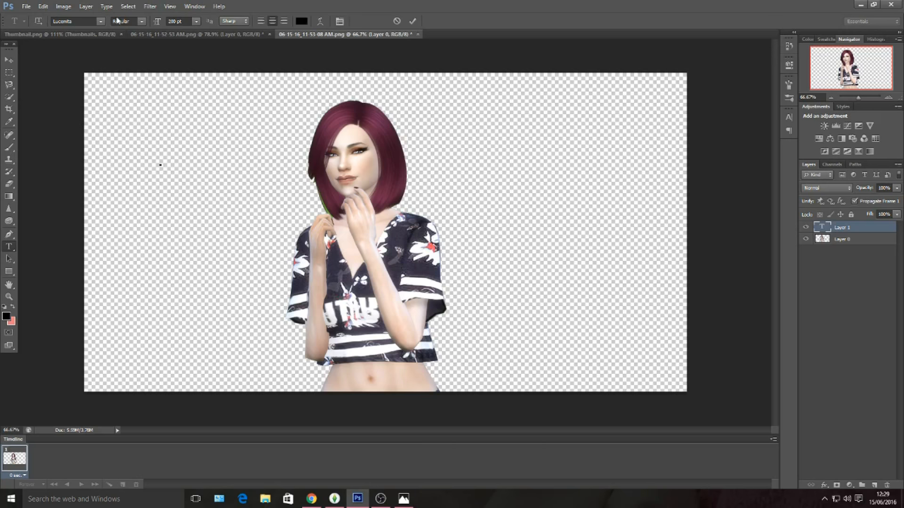
pyautogui.click(100, 21)
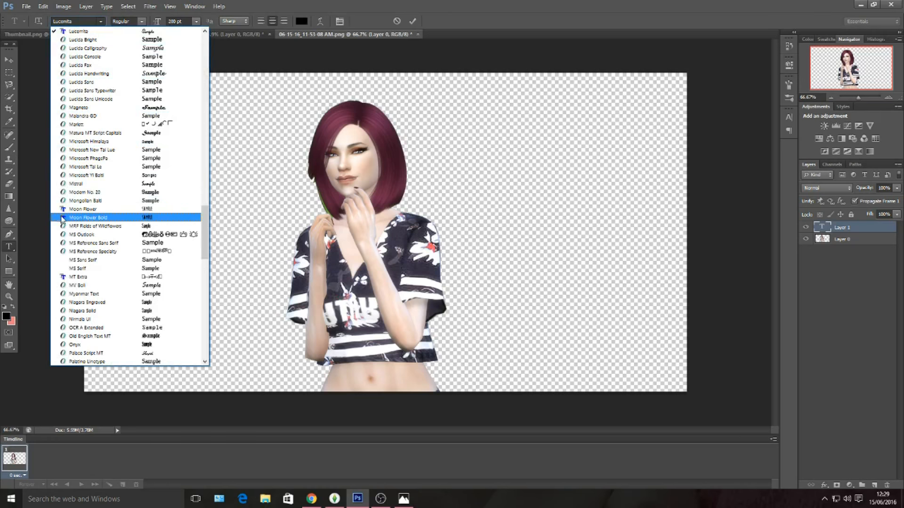
pyautogui.scroll(4, 109, 170)
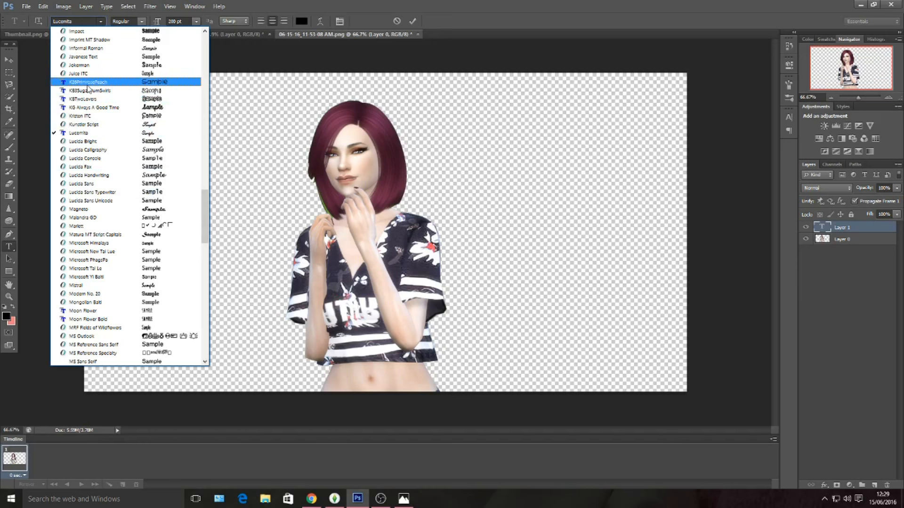
pyautogui.scroll(4, 102, 276)
pyautogui.scroll(15, 101, 276)
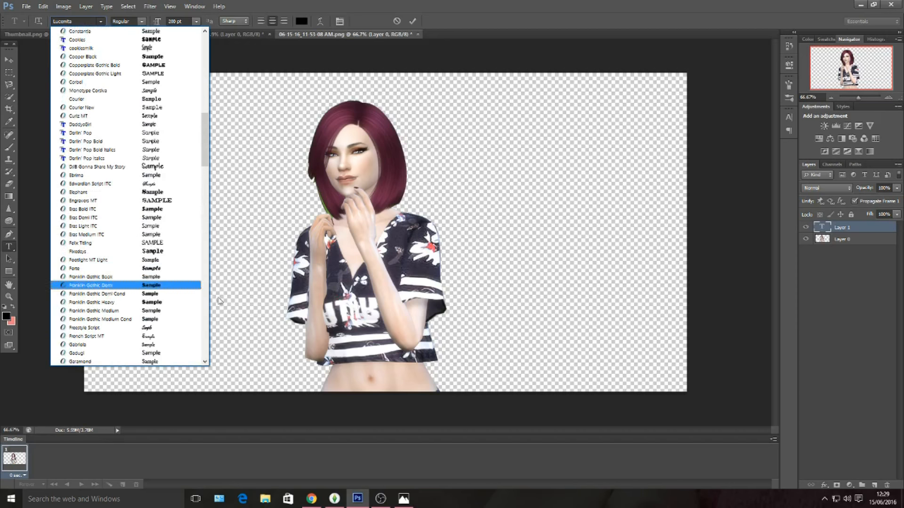
# Step: Switch to Chrome, open the Cartoon category under Fancy on DaFont, and look through the fonts offered there
pyautogui.click(314, 496)
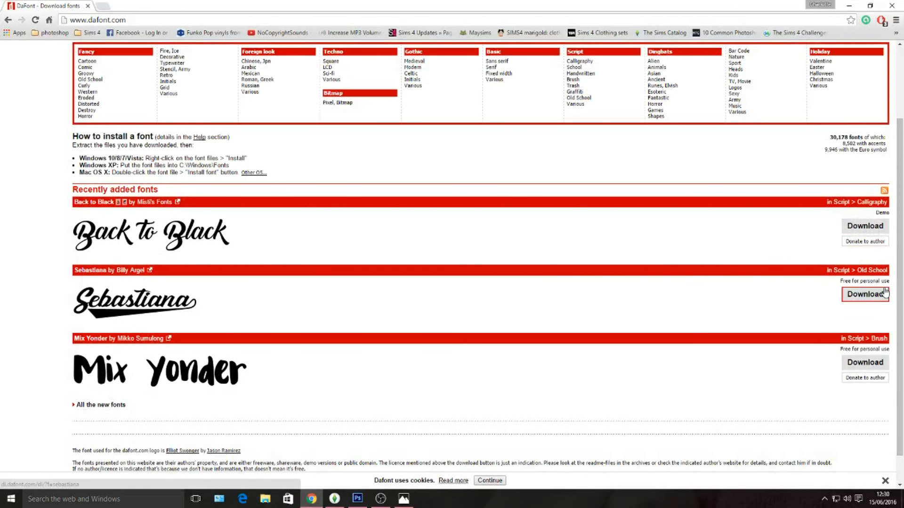
pyautogui.scroll(2, 713, 290)
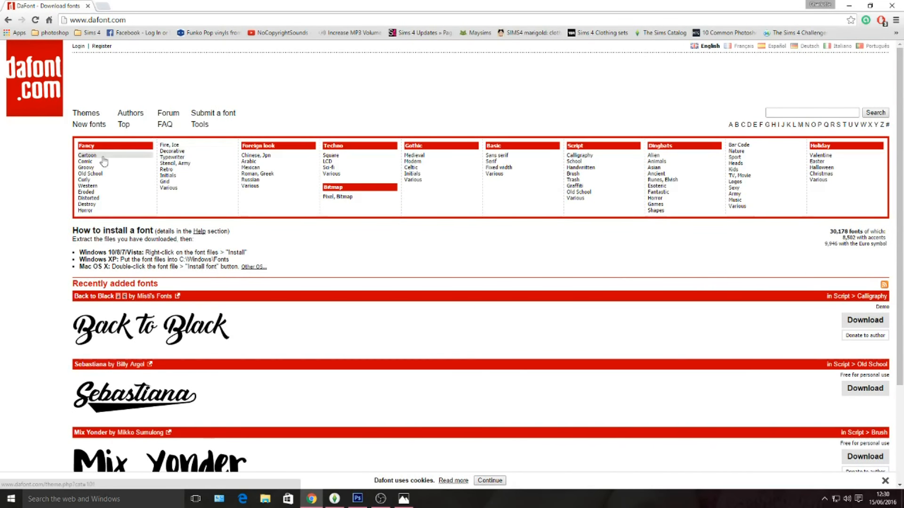
pyautogui.click(88, 155)
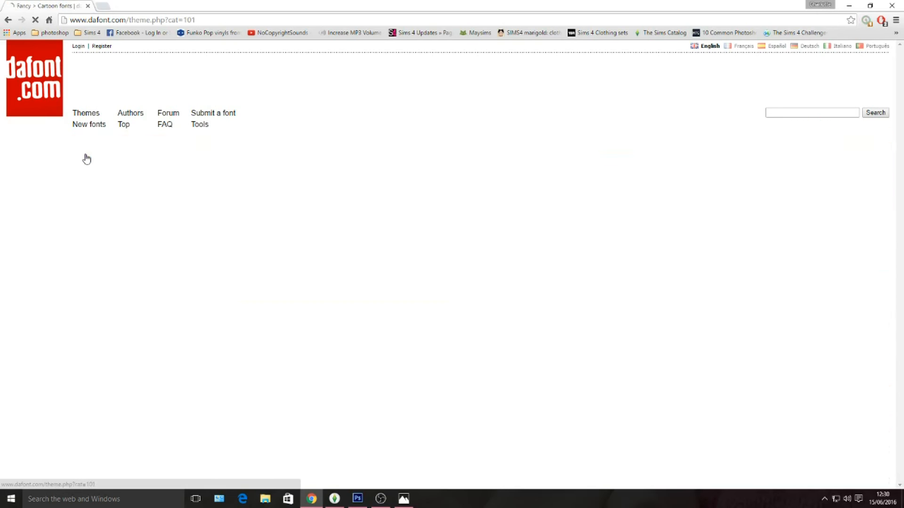
pyautogui.scroll(-5, 512, 244)
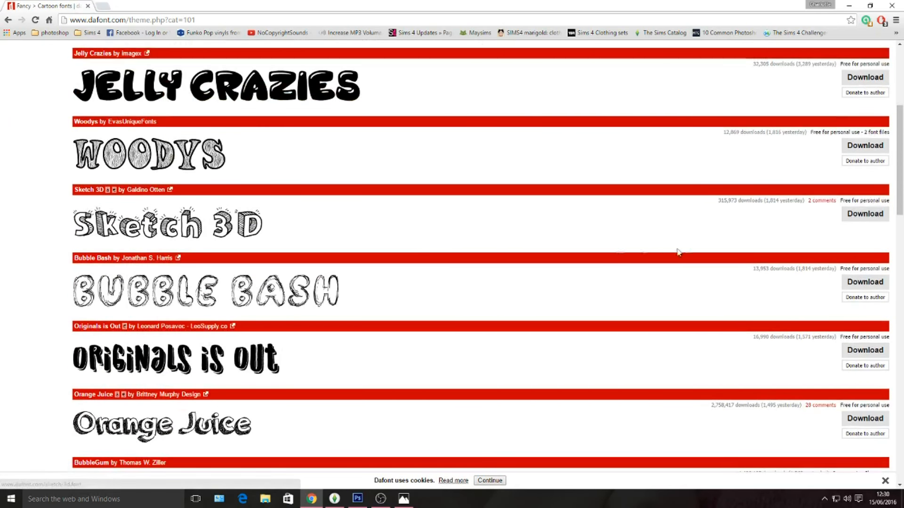
pyautogui.scroll(-4, 741, 183)
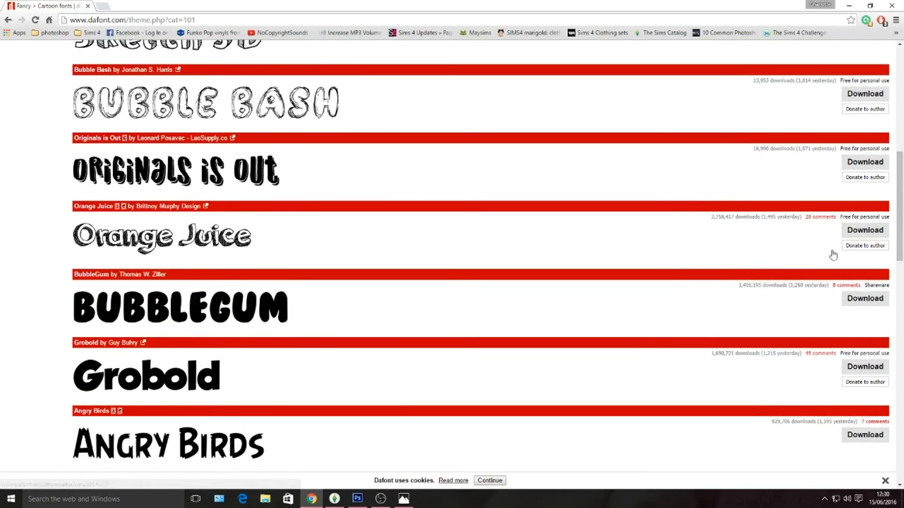
pyautogui.scroll(-2, 696, 258)
pyautogui.scroll(-3, 544, 265)
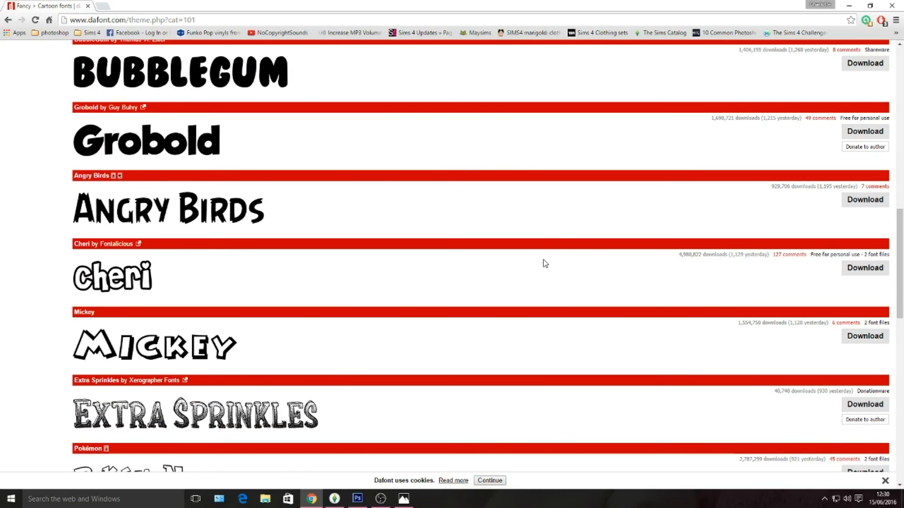
pyautogui.scroll(-3, 544, 263)
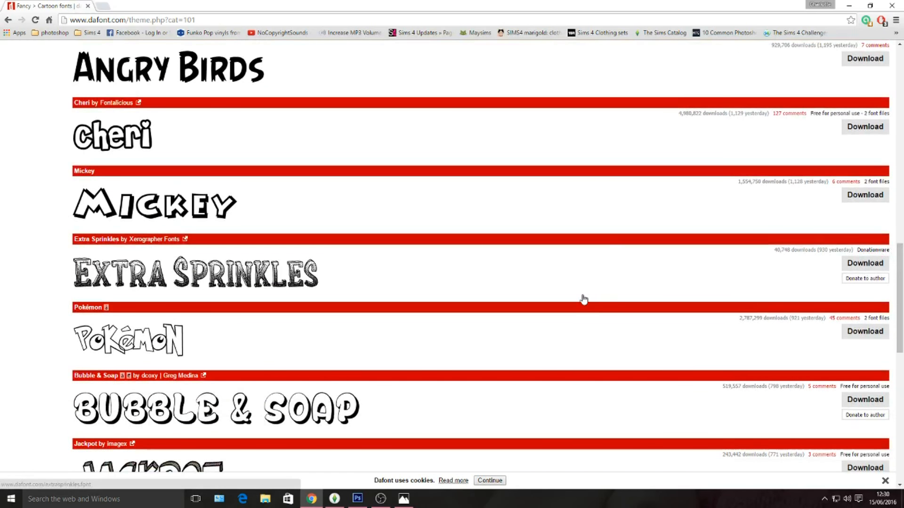
pyautogui.scroll(-4, 584, 282)
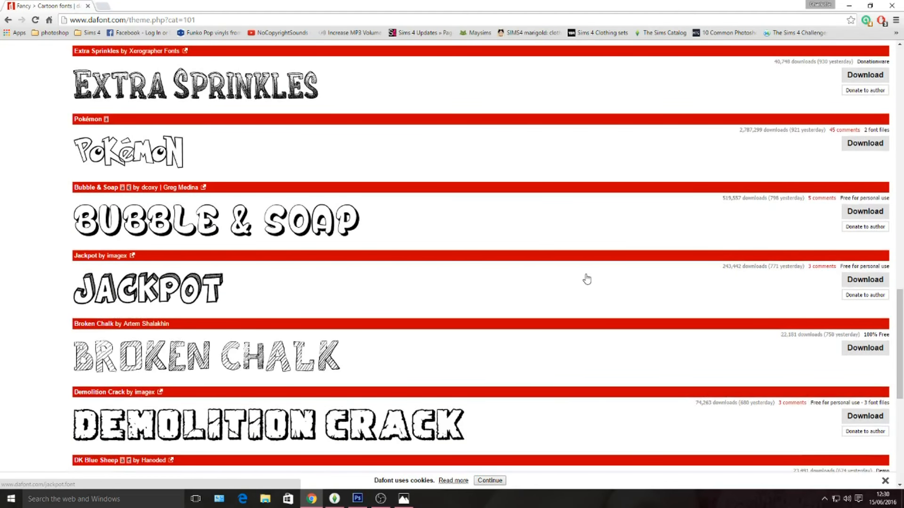
pyautogui.scroll(-1, 586, 275)
pyautogui.scroll(-5, 586, 276)
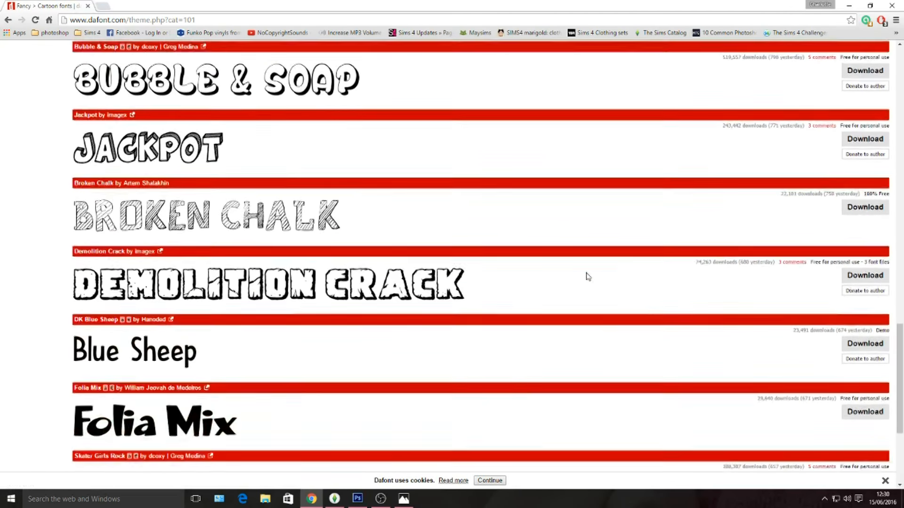
# Step: Switch from Chrome back to Photoshop and set the text font to Skybird
pyautogui.moveTo(900, 433); pyautogui.dragTo(901, 124)
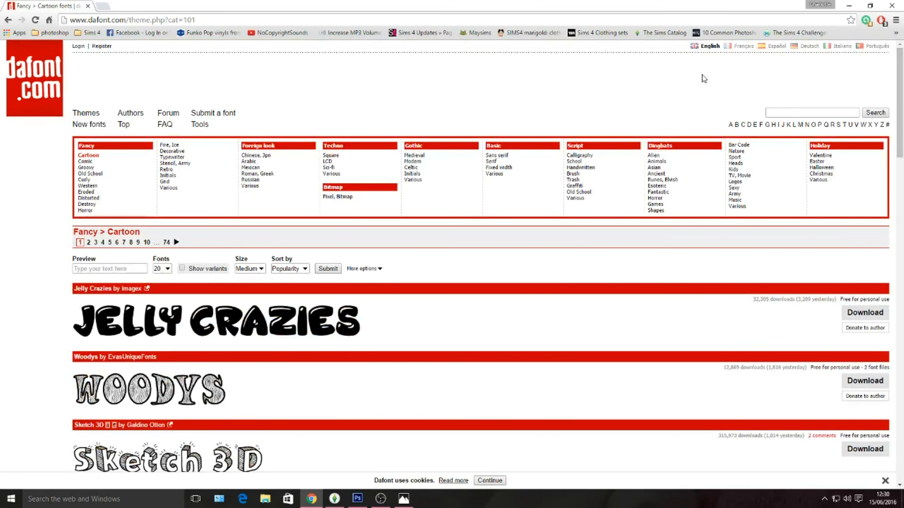
pyautogui.click(357, 499)
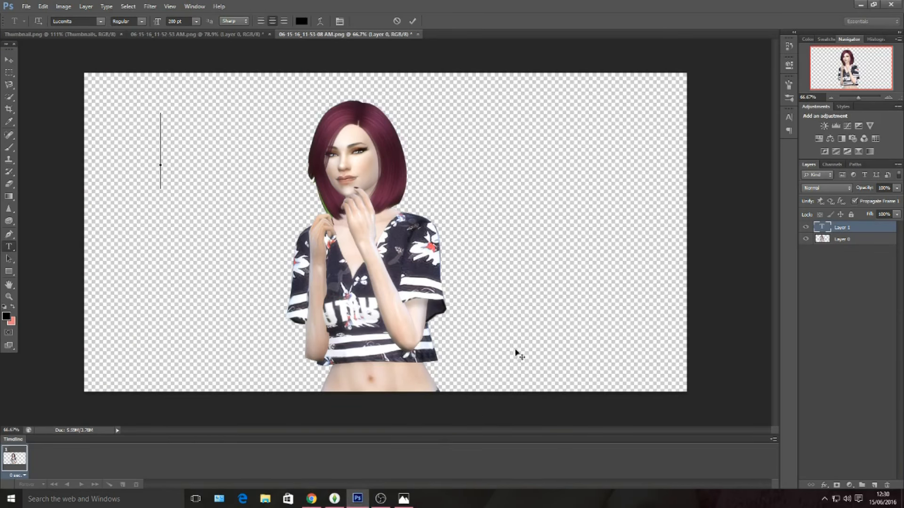
pyautogui.click(101, 21)
pyautogui.scroll(-10, 148, 196)
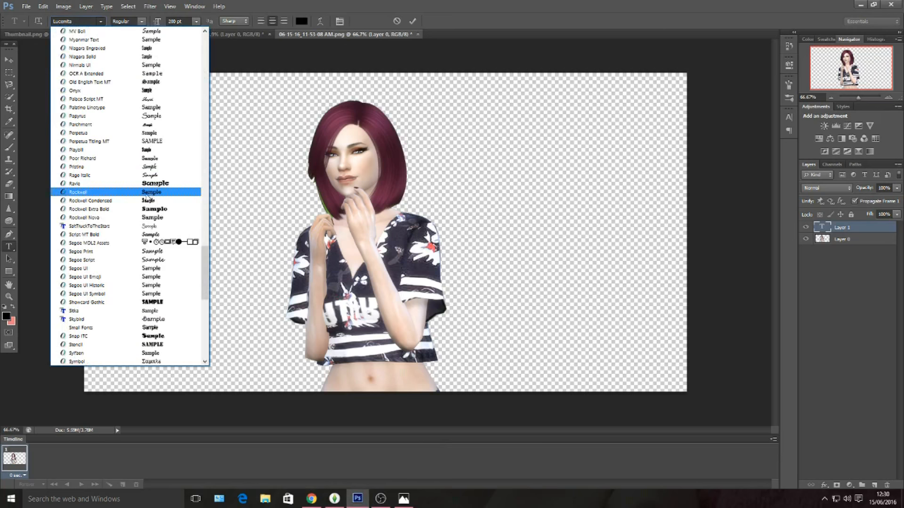
pyautogui.click(147, 319)
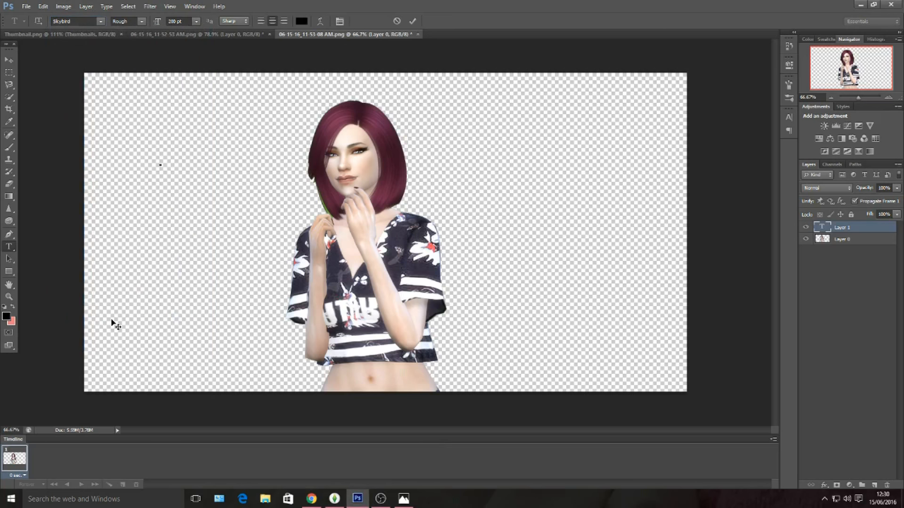
# Step: Enter the sample text "jhhyh" in the chosen font to try it out, and delete the text
pyautogui.write('jhhyh')
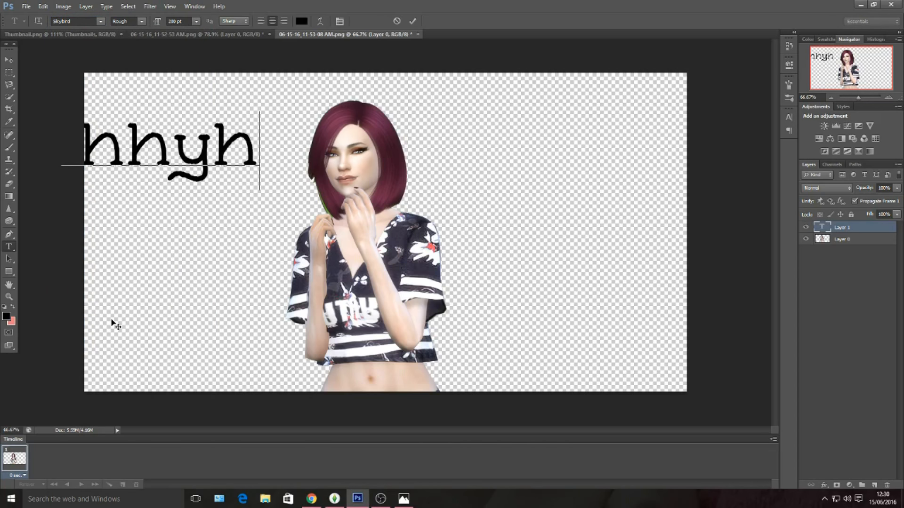
pyautogui.press('BackSpace')
pyautogui.press('BackSpace')
pyautogui.press('BackSpace')
pyautogui.press('BackSpace')
pyautogui.press('BackSpace')
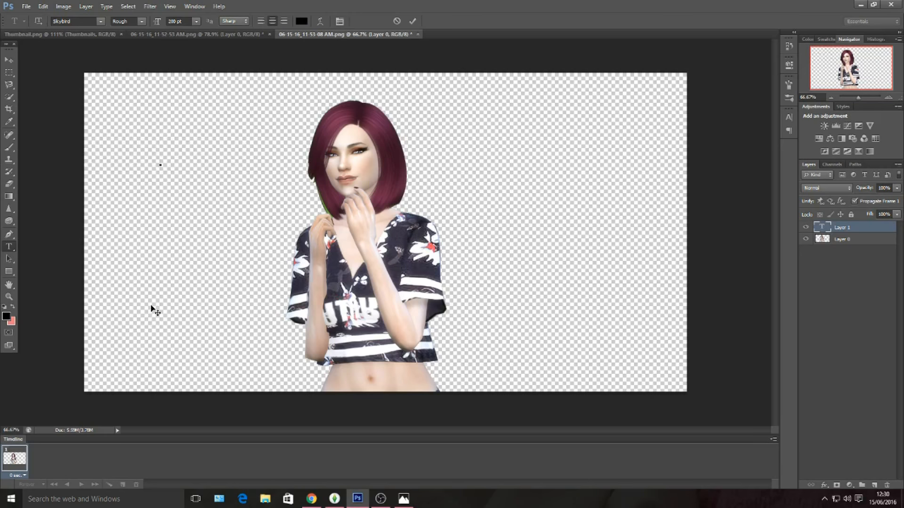
# Step: Switch to File Explorer, open Thumbnail.png from the ZThumbnails folder inside Share, and view it in a maximized Photos window
pyautogui.click(403, 499)
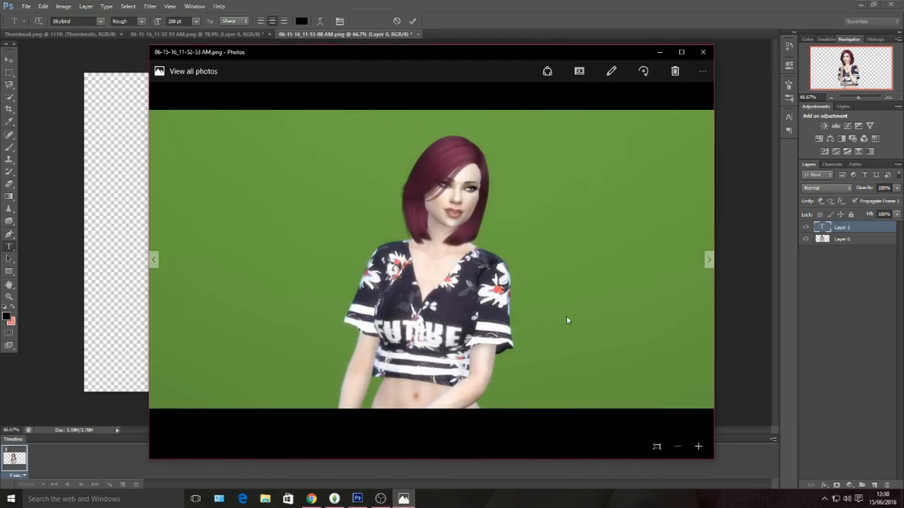
pyautogui.click(265, 498)
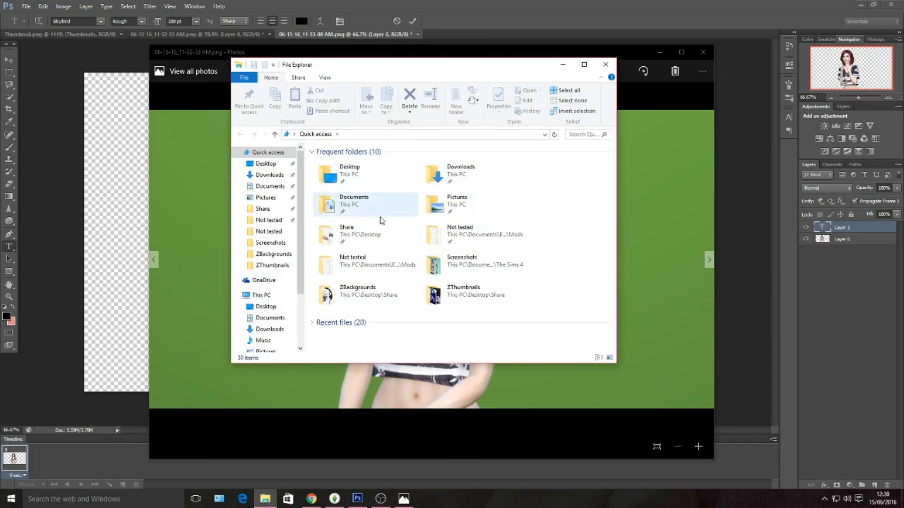
pyautogui.doubleClick(356, 235)
pyautogui.doubleClick(356, 236)
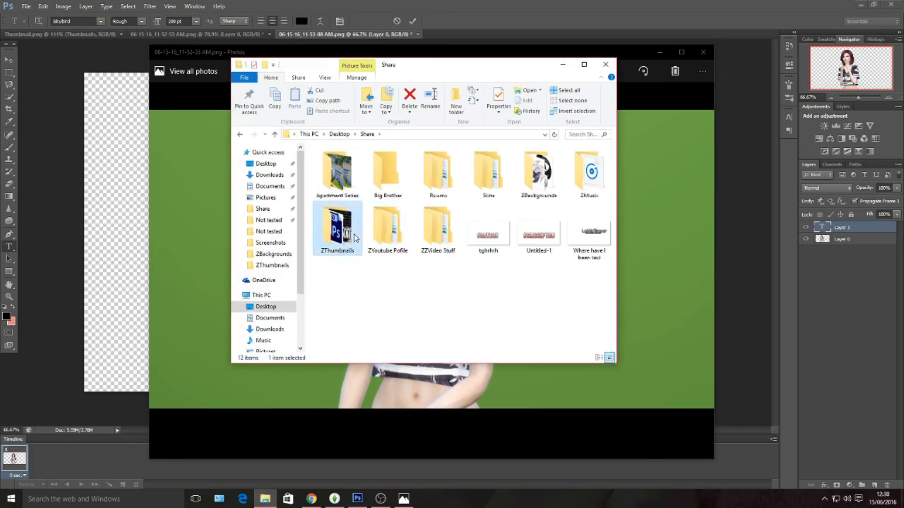
pyautogui.click(389, 282)
pyautogui.doubleClick(388, 282)
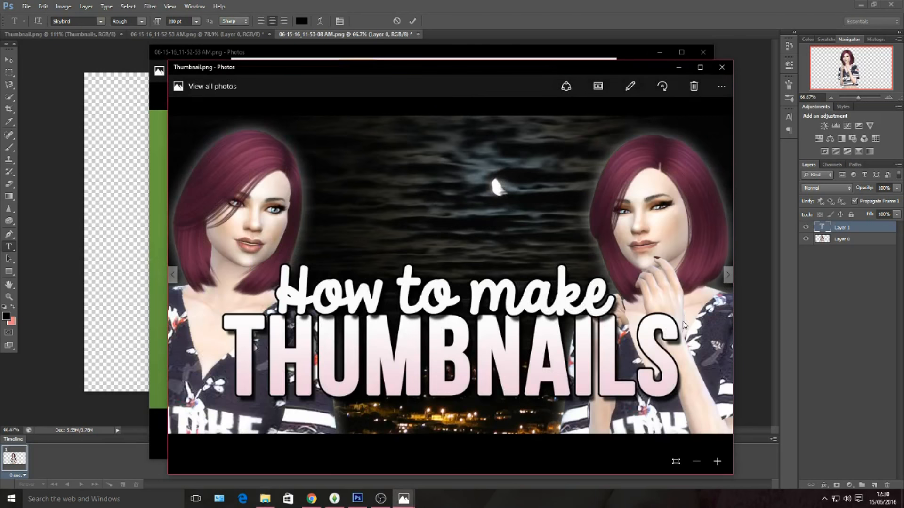
pyautogui.click(700, 67)
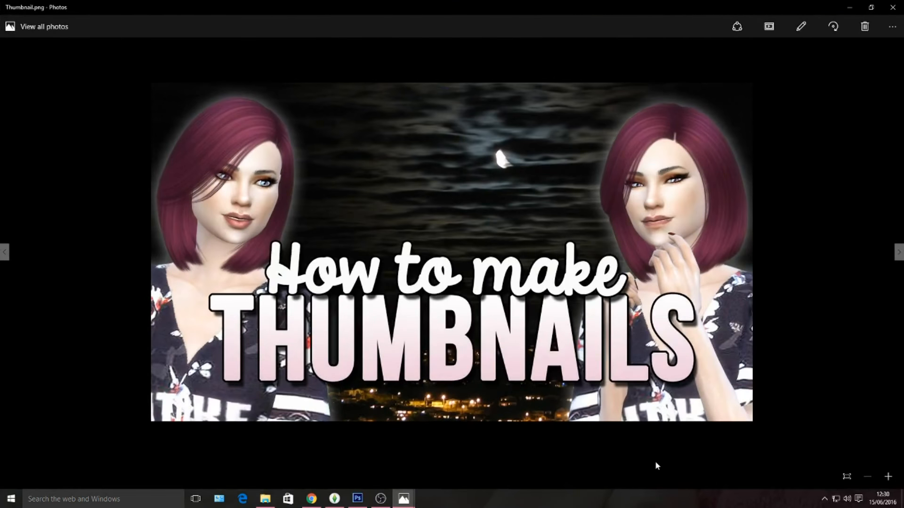